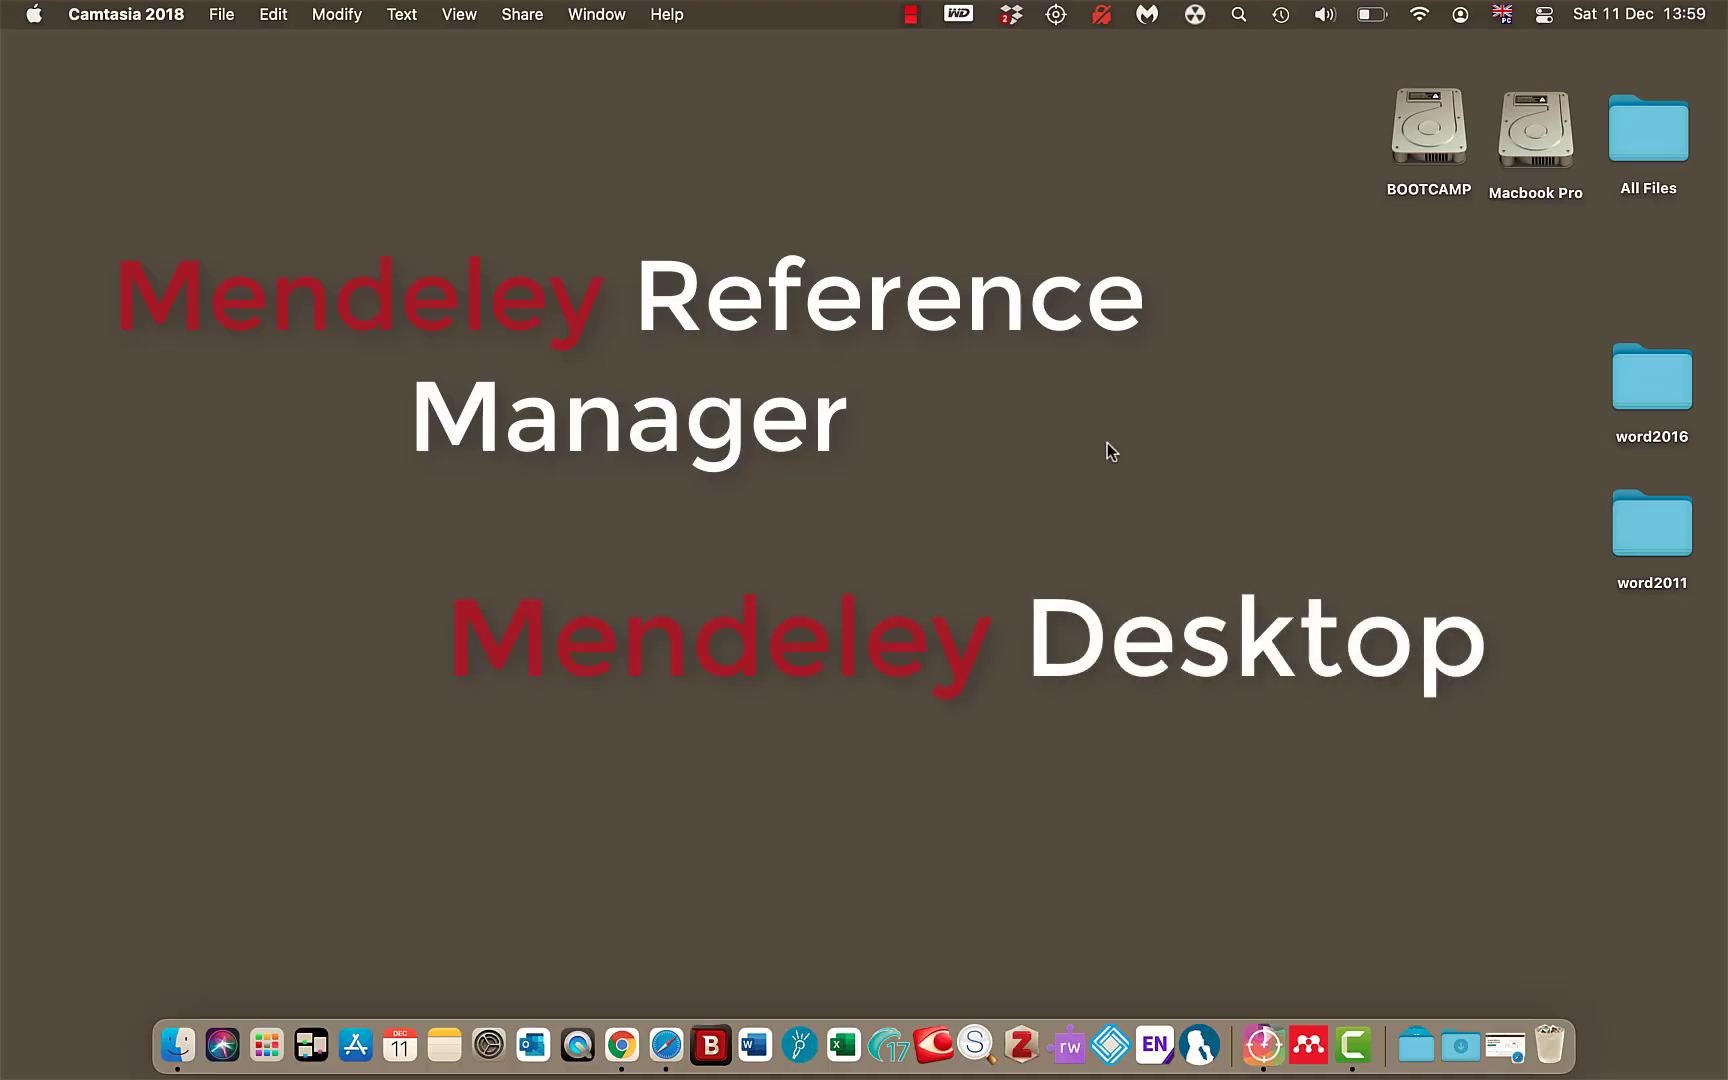
- Launch Mendeley Reference Manager from the Dock, then Mendeley Desktop from Launchpad
{"action": "left_click", "coordinate": [1155, 592]}
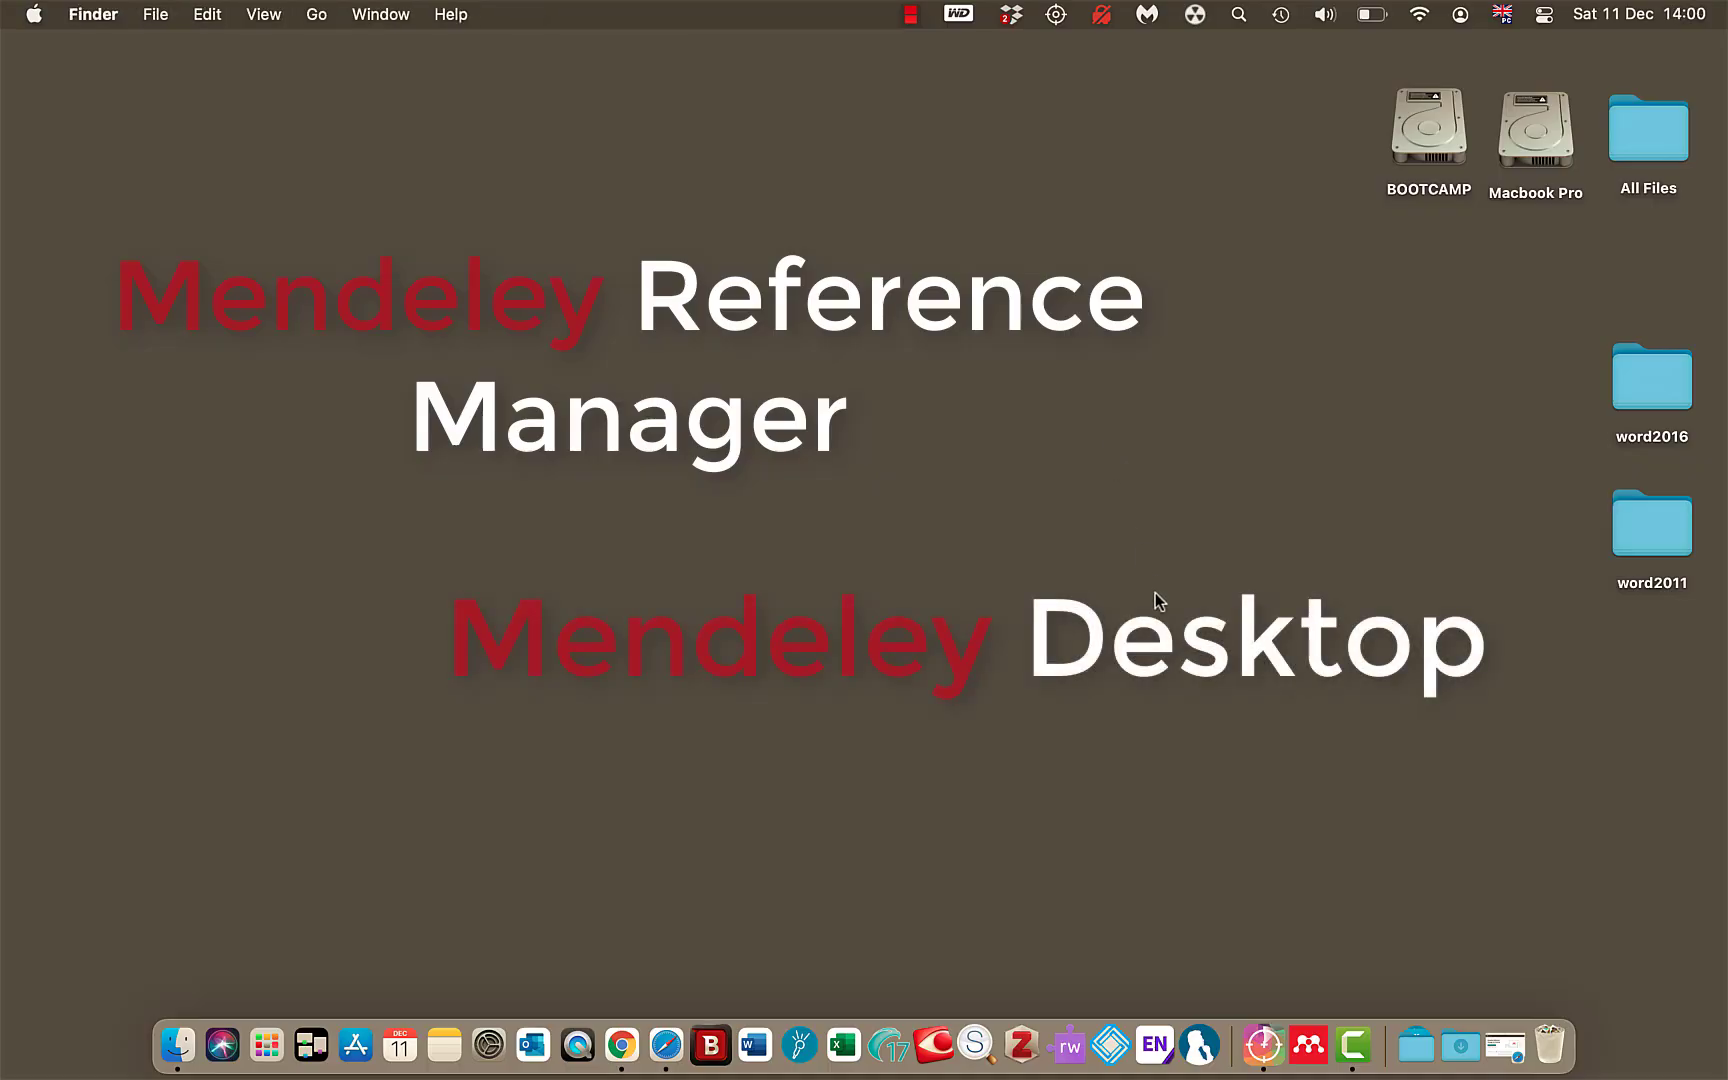
{"action": "left_click", "coordinate": [1316, 1038]}
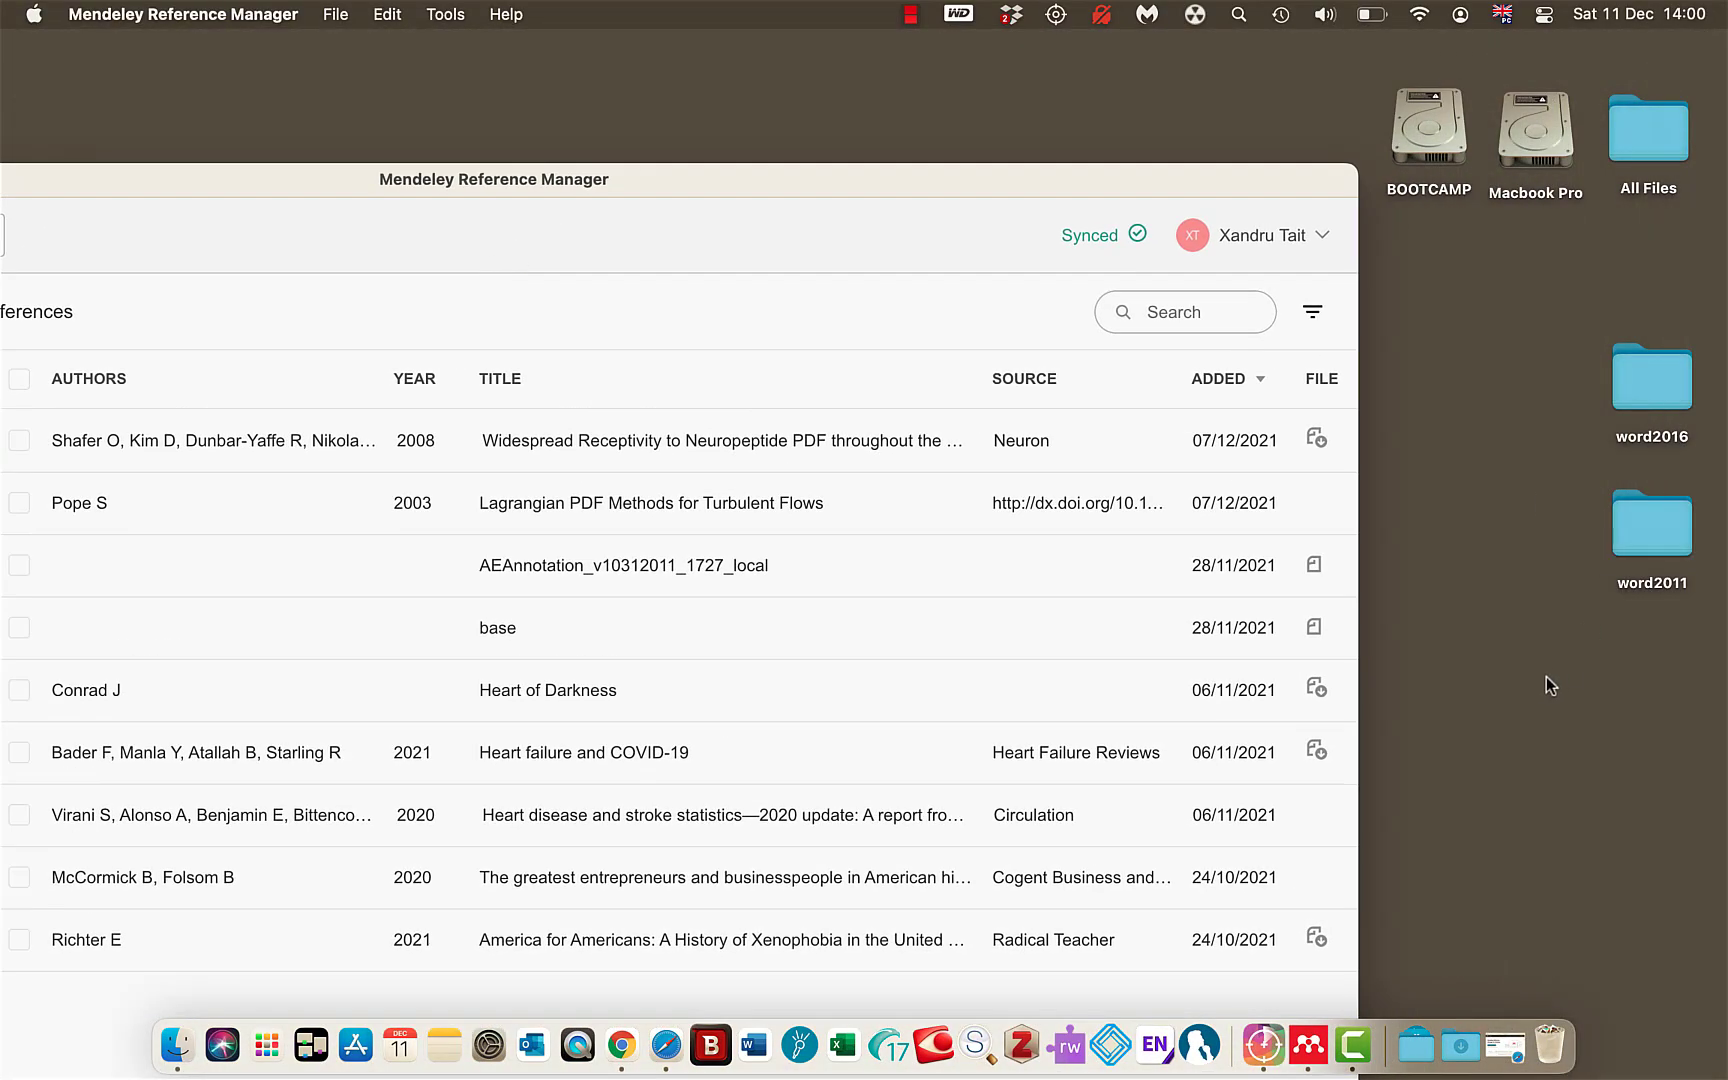
{"action": "key", "text": "F4"}
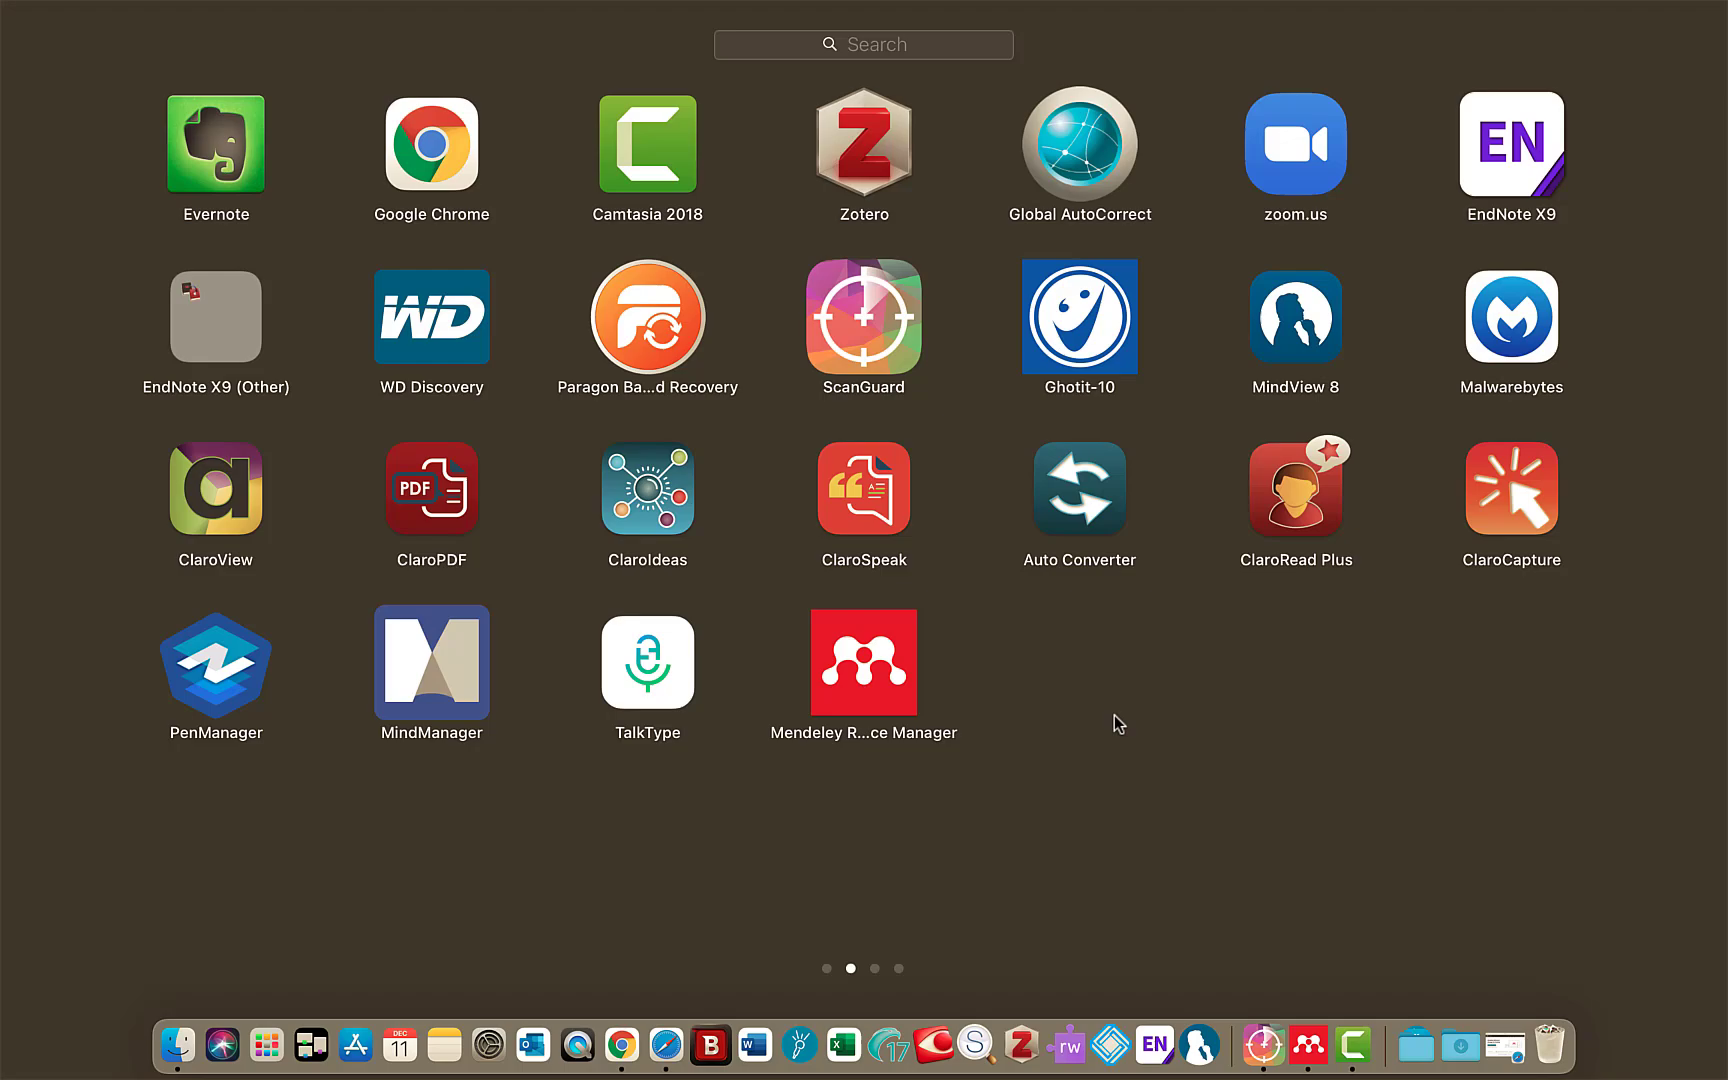
{"action": "scroll", "coordinate": [1103, 716], "scroll_direction": "right", "scroll_amount": 3}
{"action": "scroll", "coordinate": [1103, 716], "scroll_direction": "right", "scroll_amount": 3}
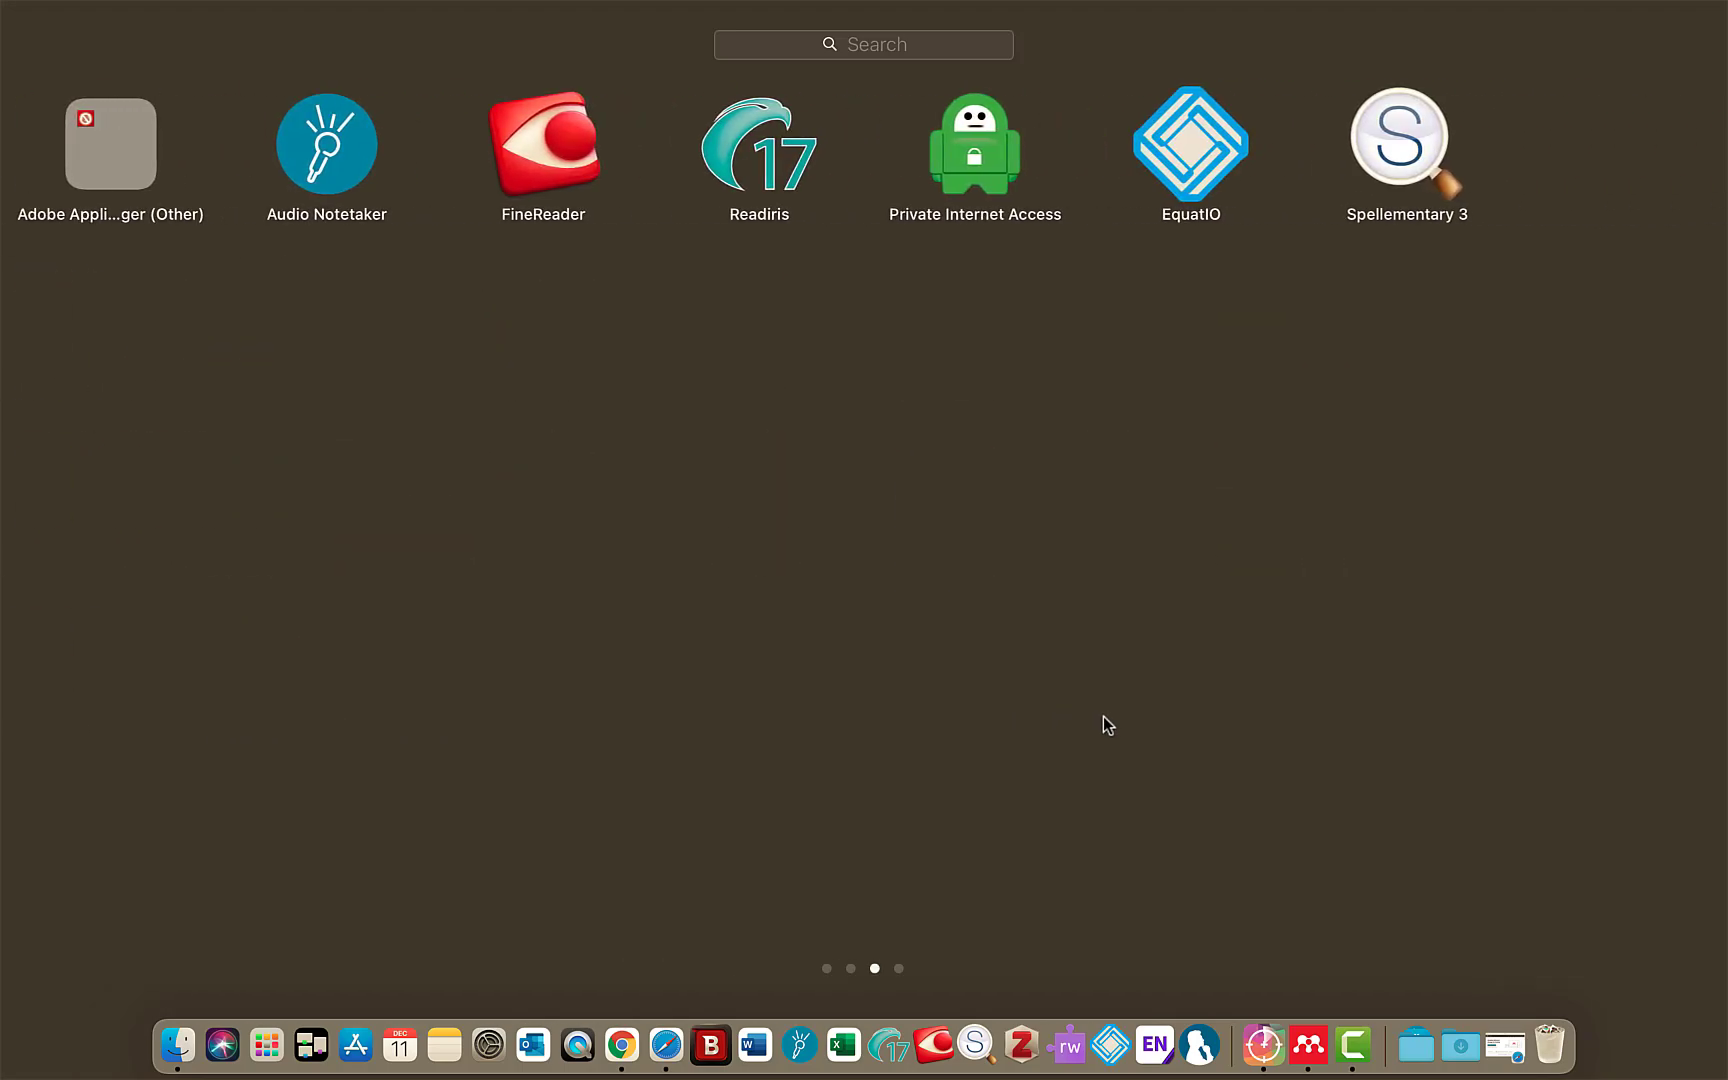
{"action": "left_click", "coordinate": [1083, 306]}
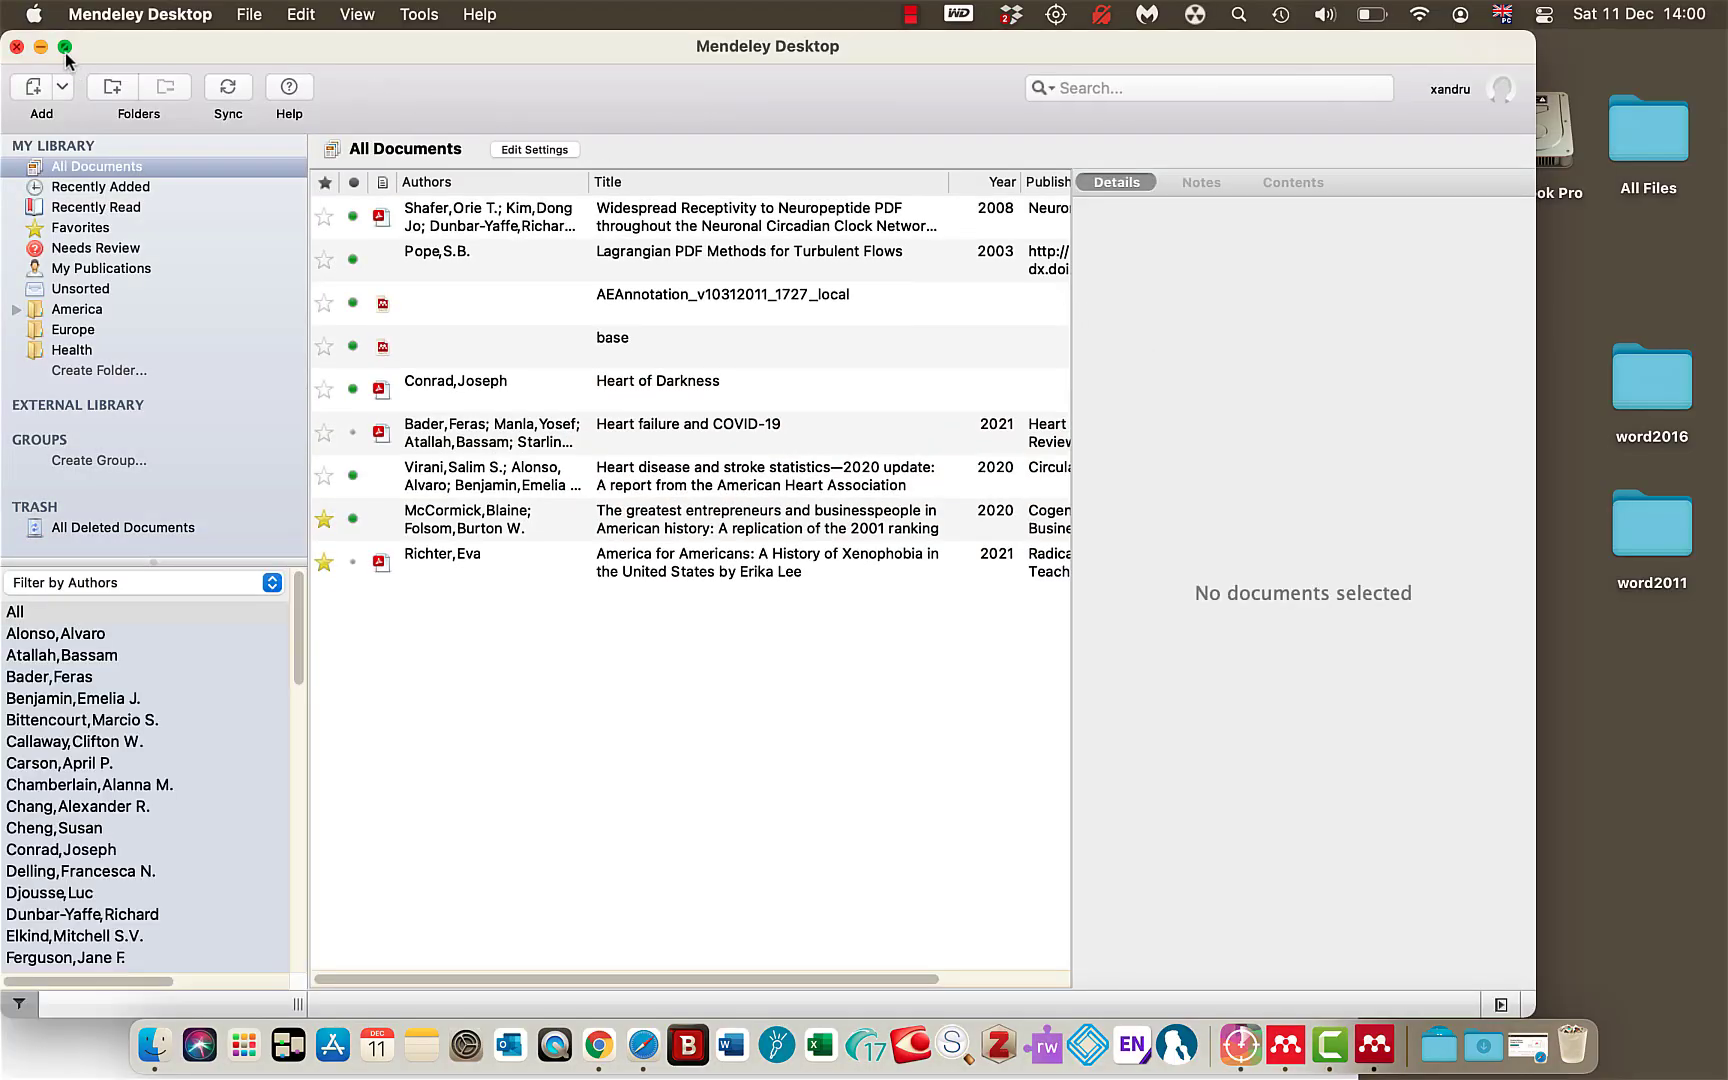
- Tile Mendeley Desktop on the left half and Reference Manager on the right half
{"action": "mouse_move", "coordinate": [63, 46]}
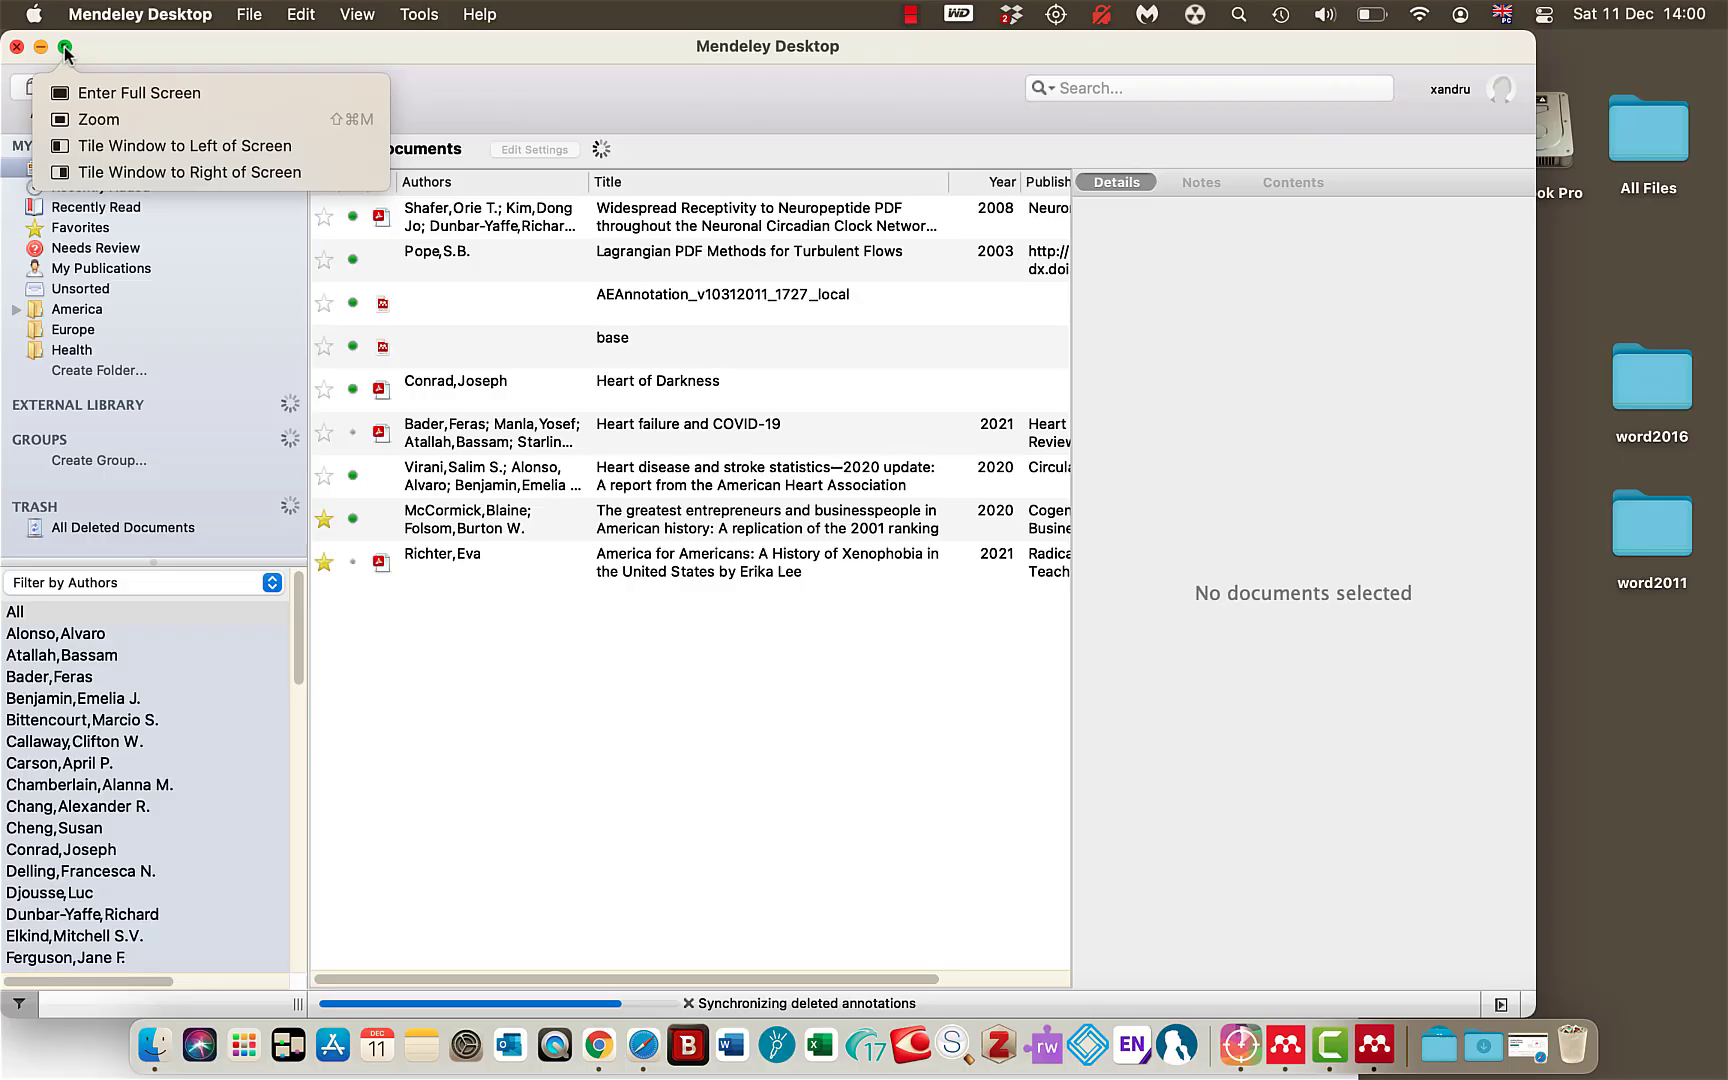
{"action": "left_click", "coordinate": [93, 147]}
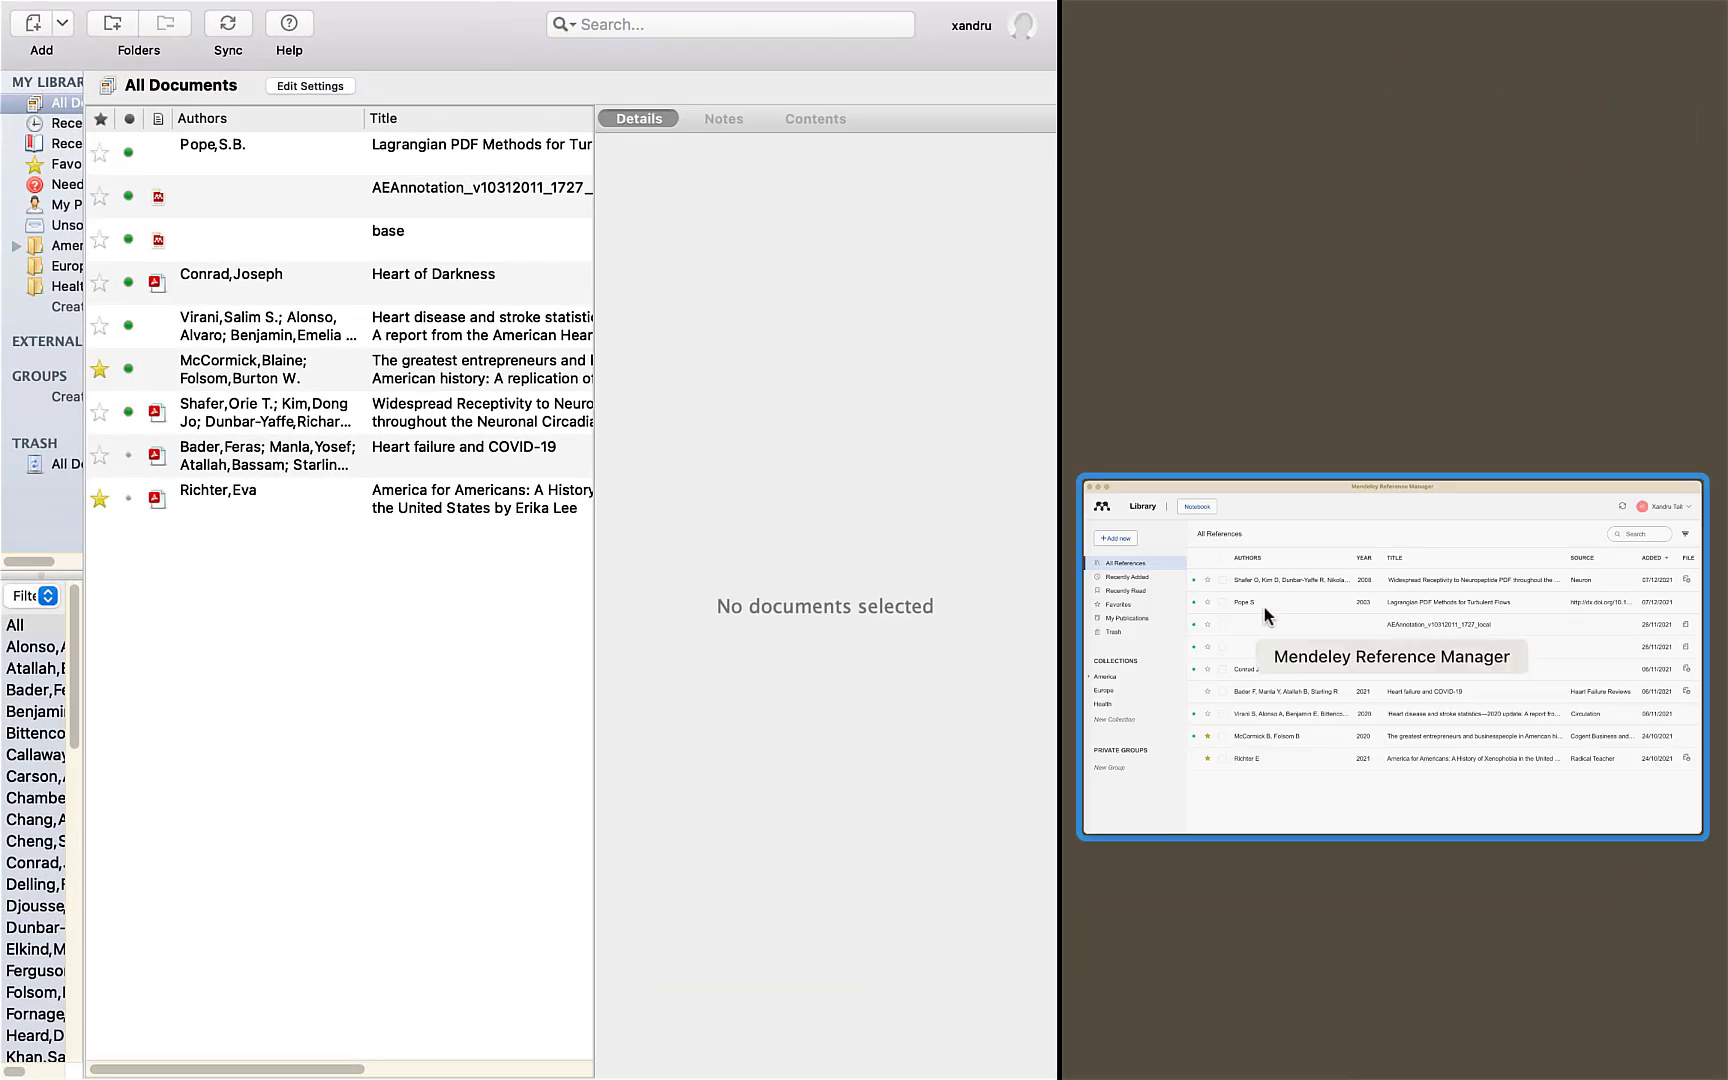
{"action": "left_click", "coordinate": [1264, 608]}
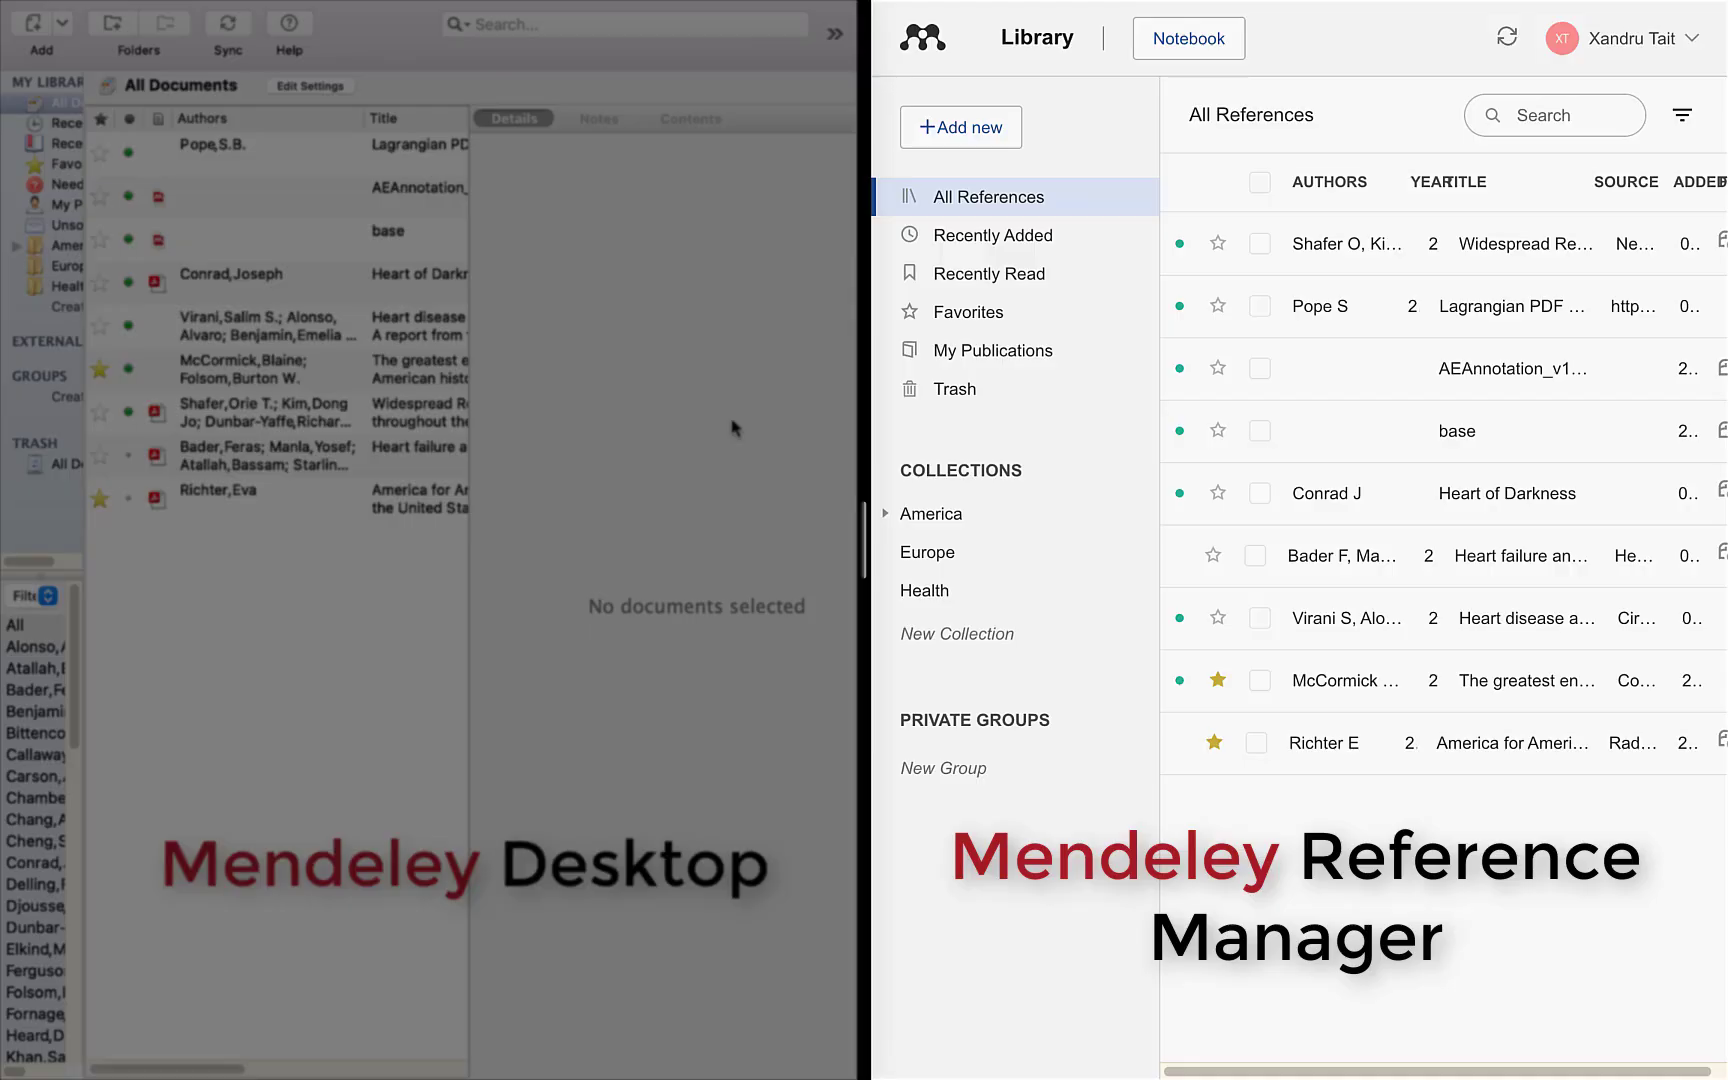
{"action": "mouse_move", "coordinate": [586, 1030]}
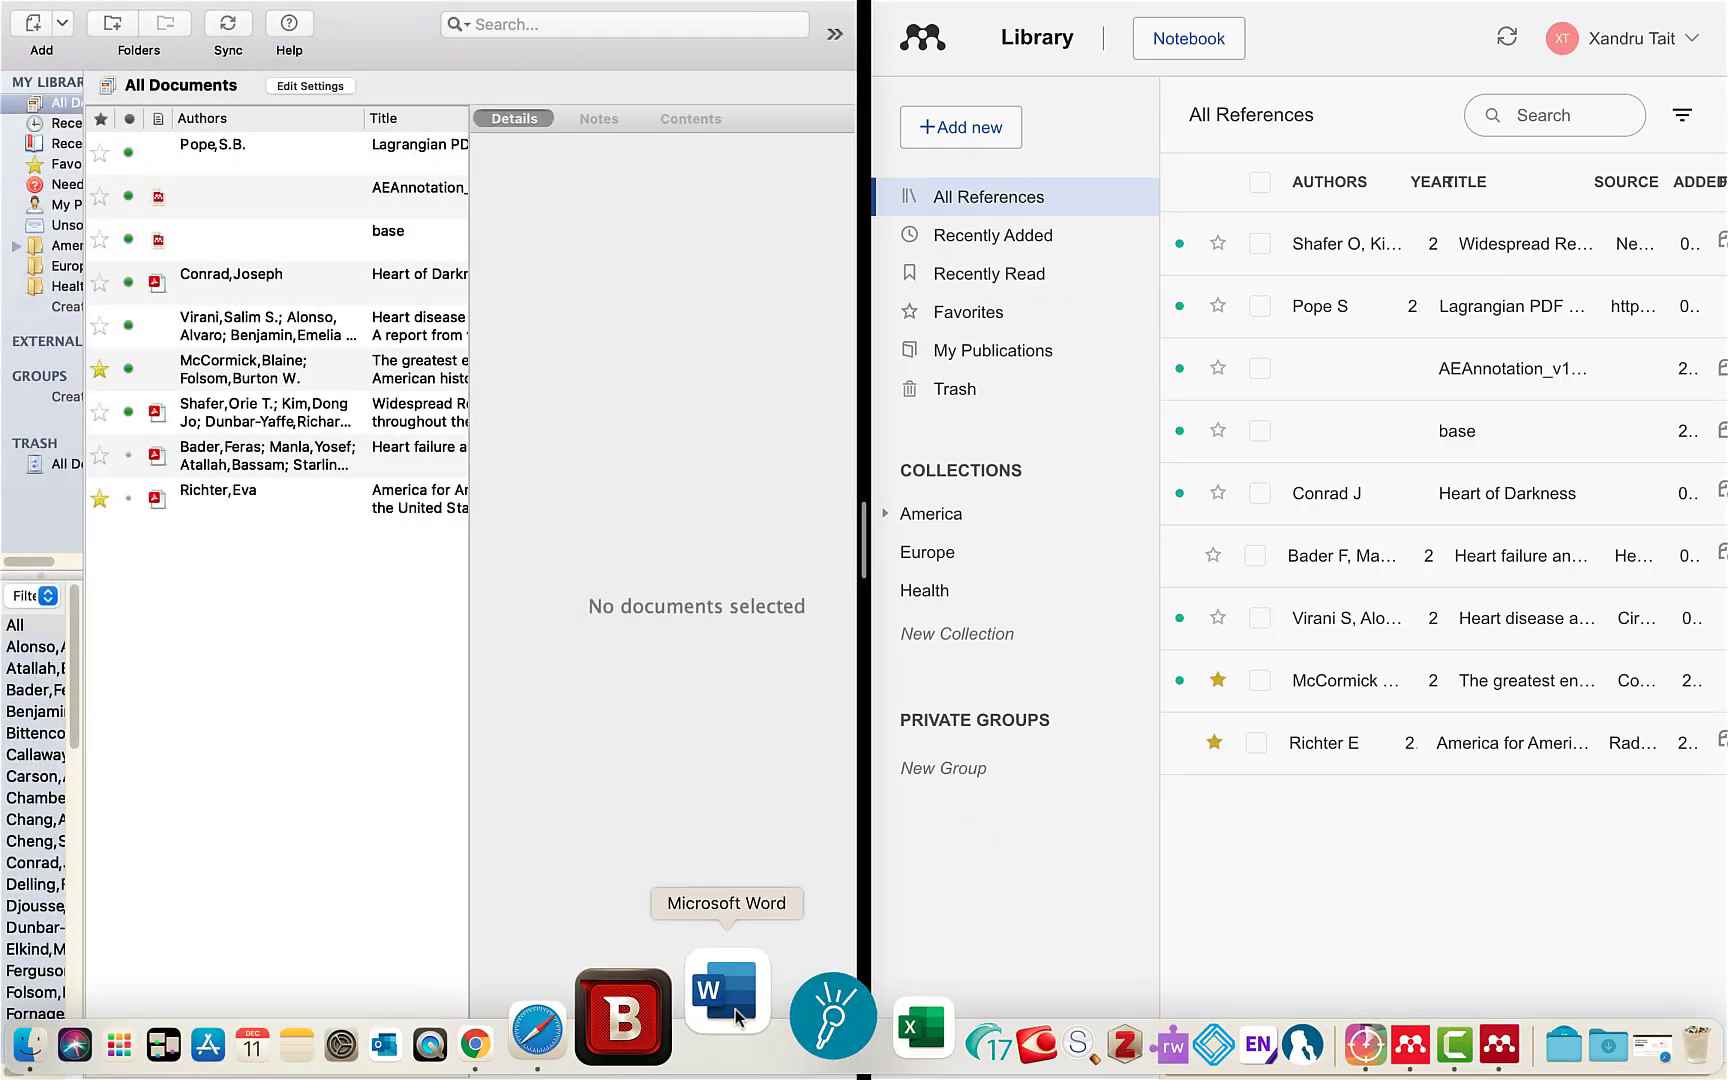
- Create a full-screen blank Word document and open the Mendeley Cite pane under References
{"action": "left_click", "coordinate": [734, 1008]}
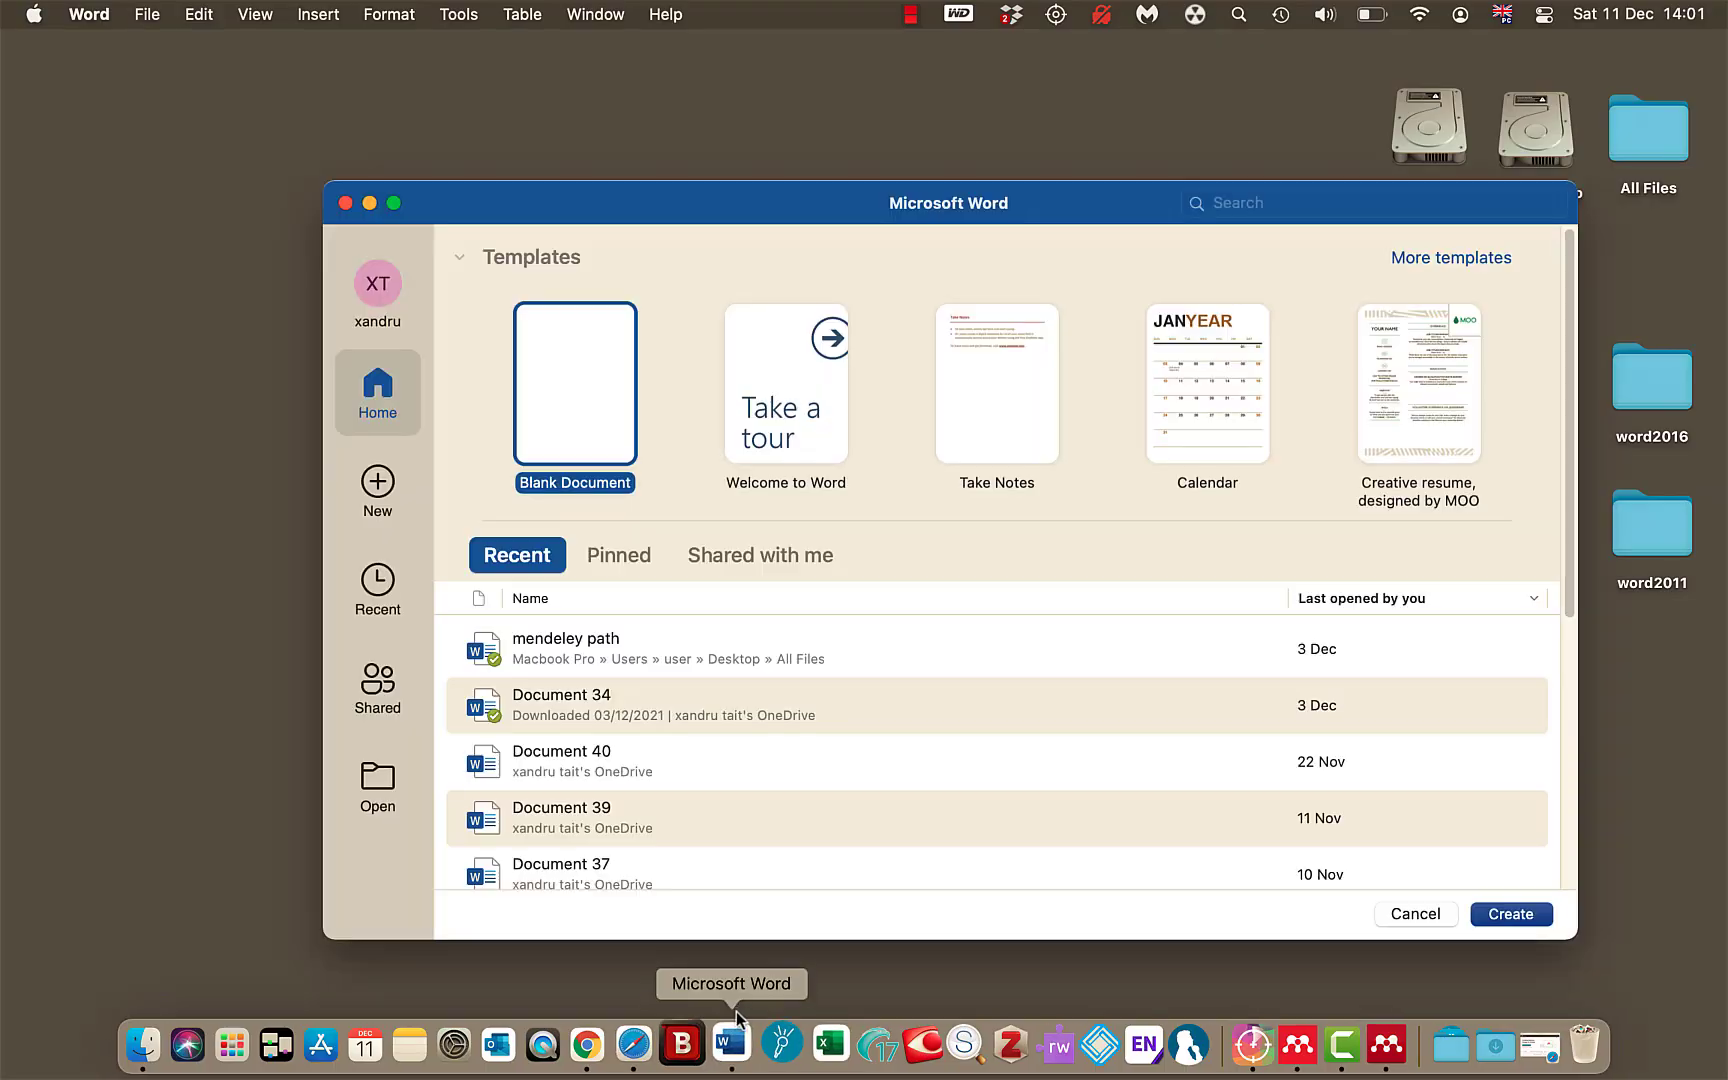
{"action": "double_click", "coordinate": [566, 360]}
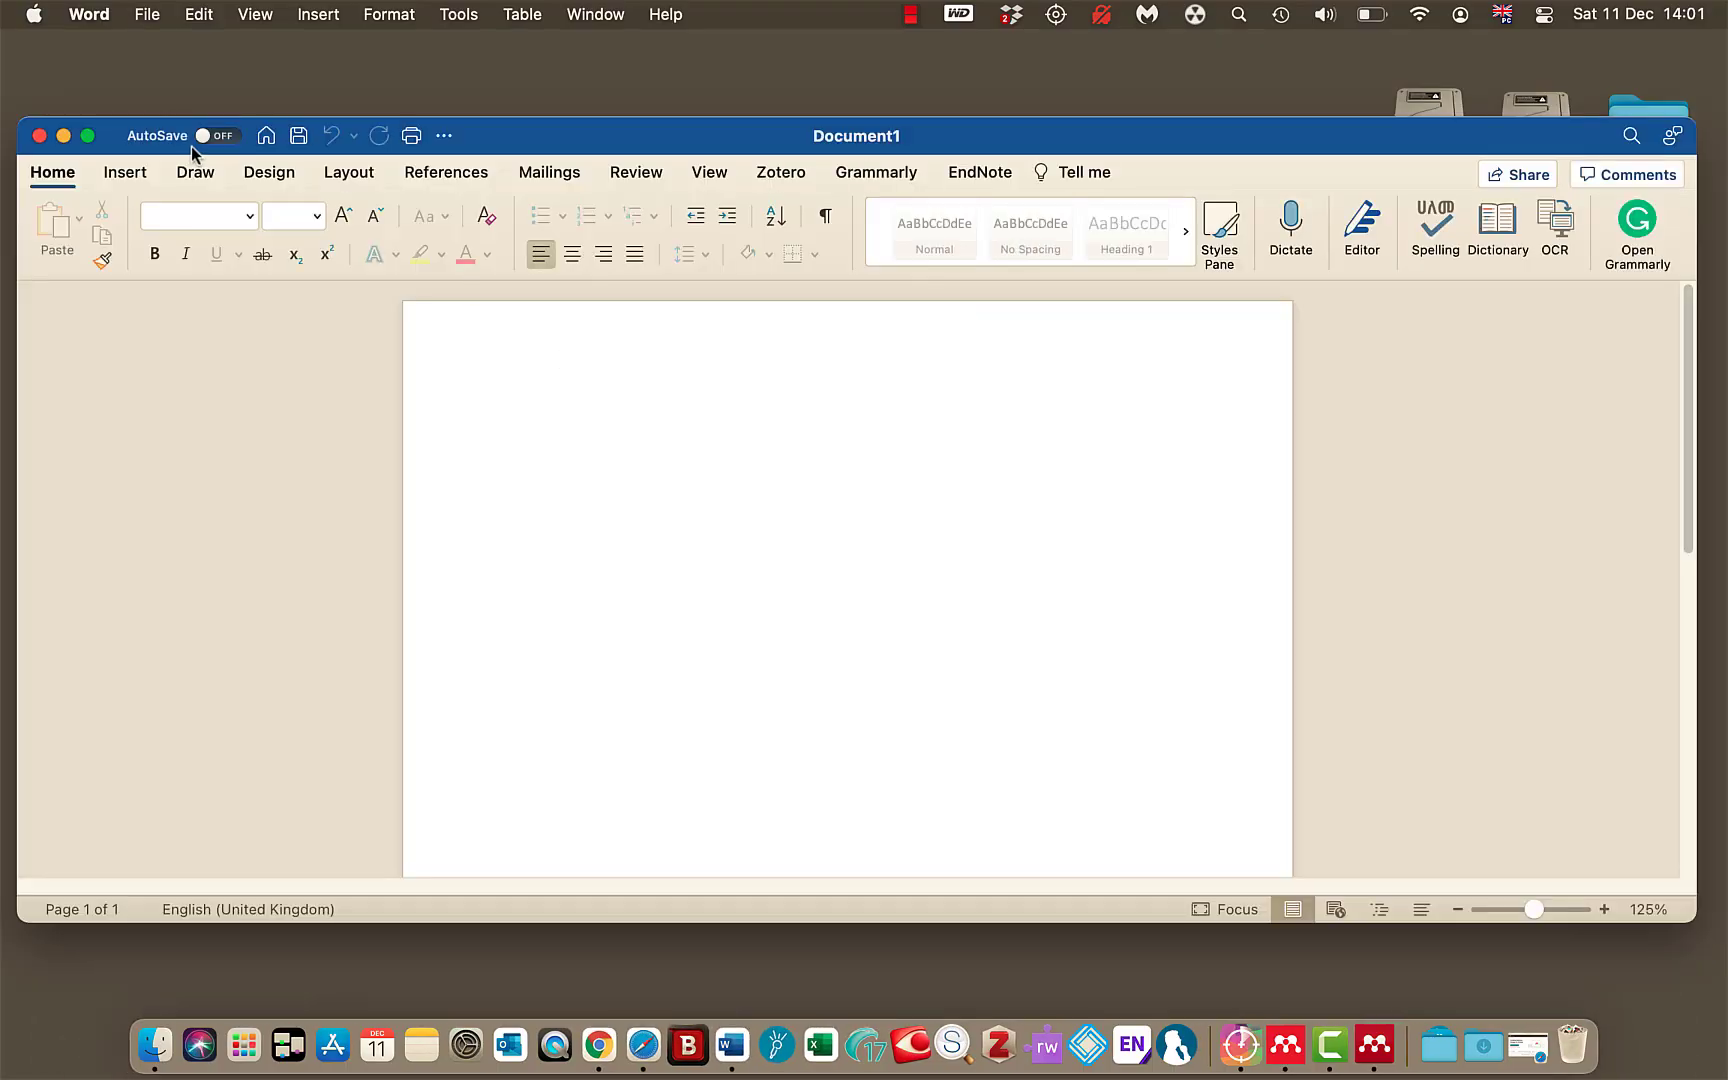
{"action": "left_click", "coordinate": [88, 140]}
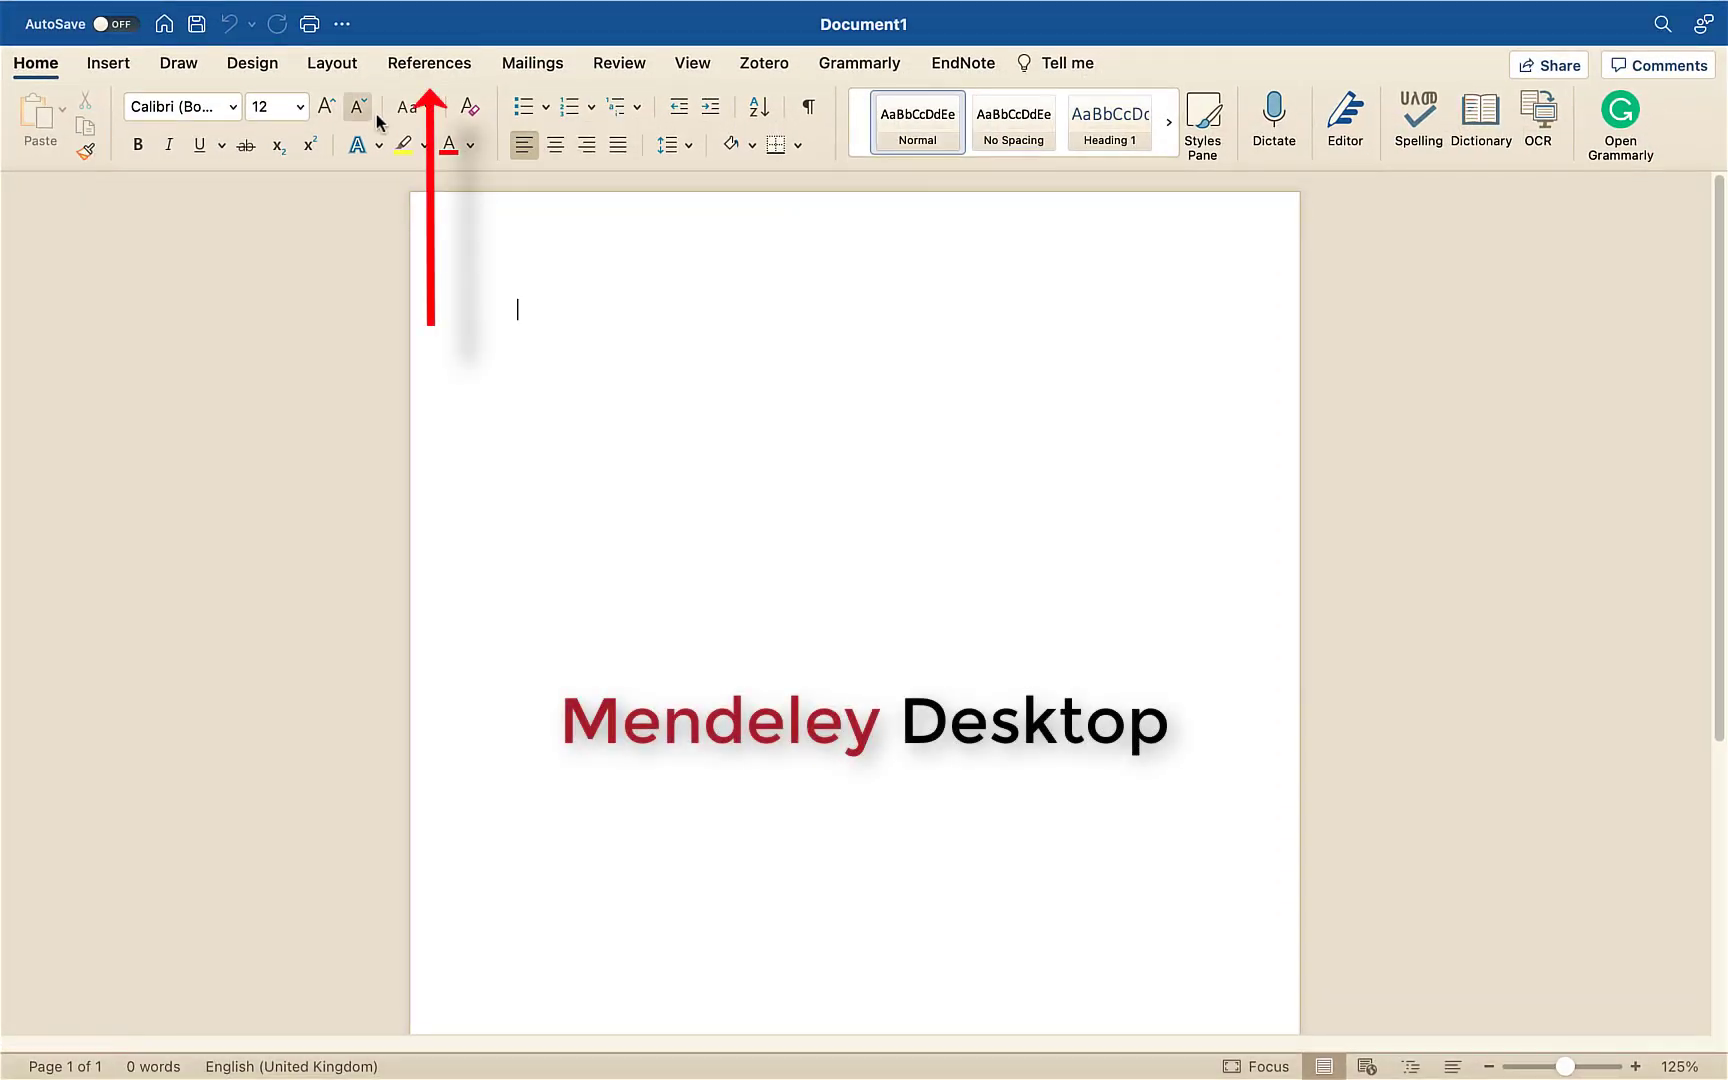
{"action": "left_click", "coordinate": [427, 66]}
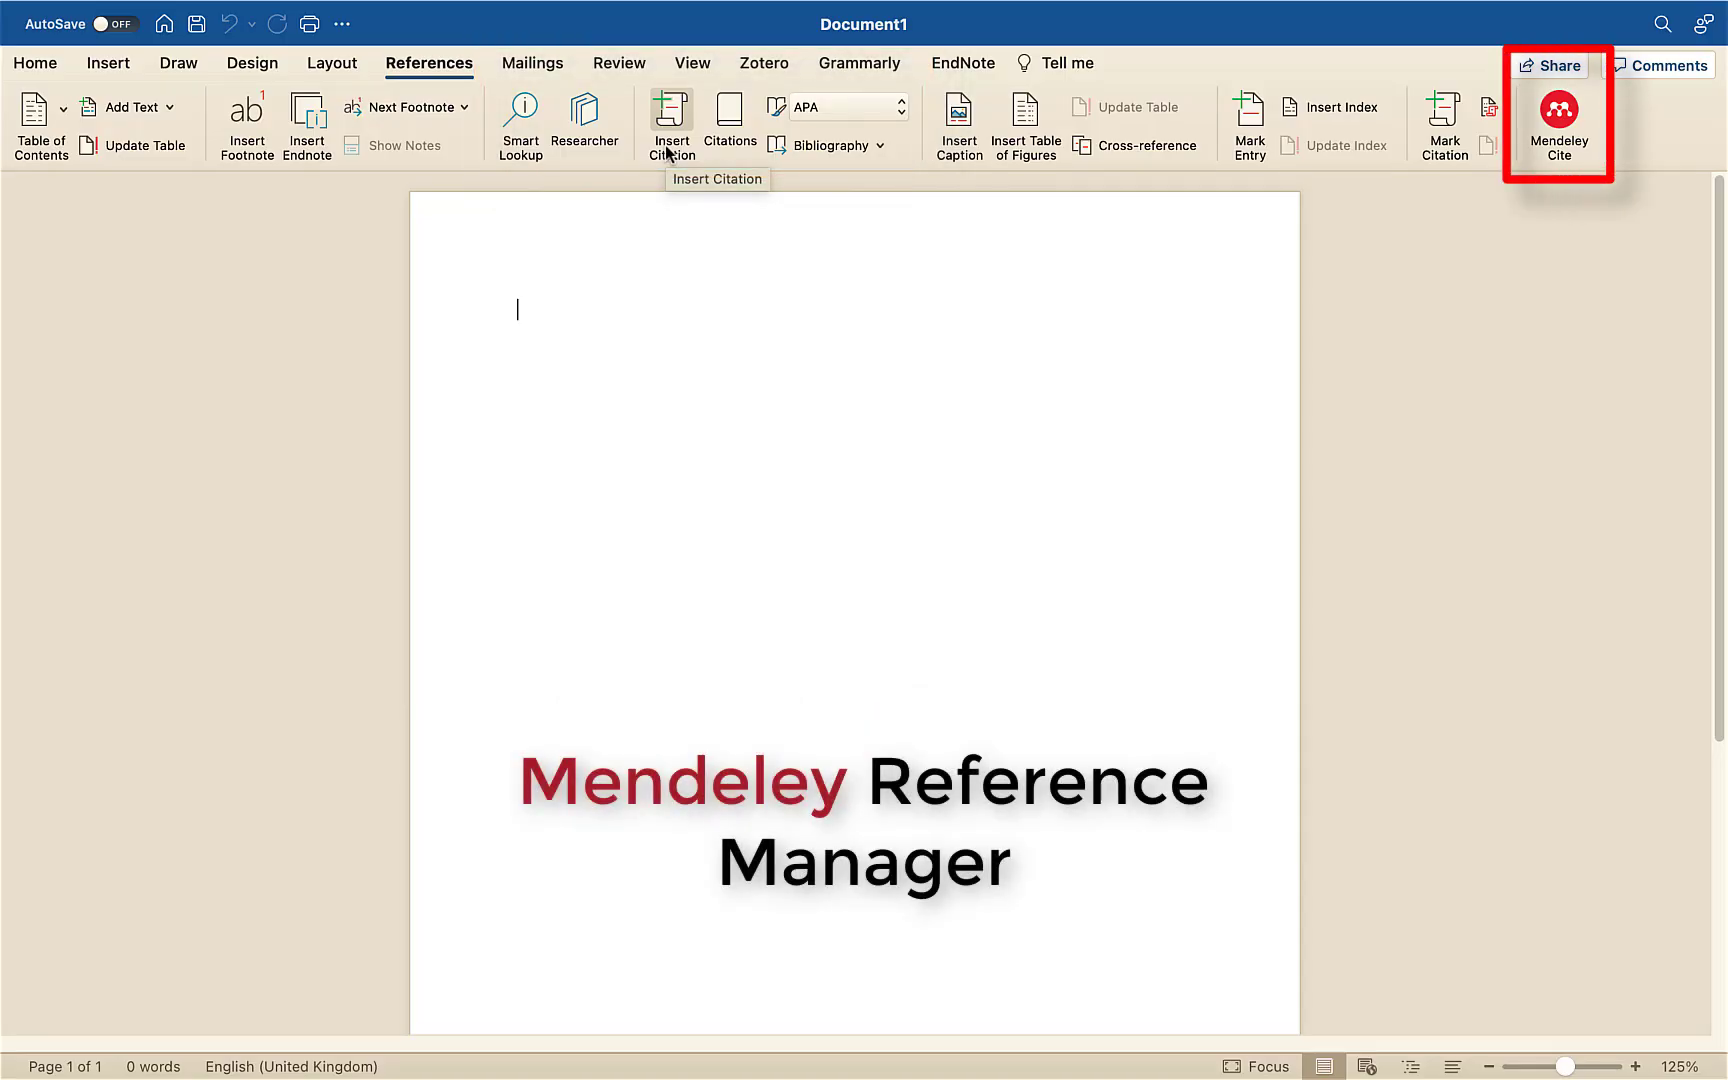
{"action": "left_click", "coordinate": [1557, 113]}
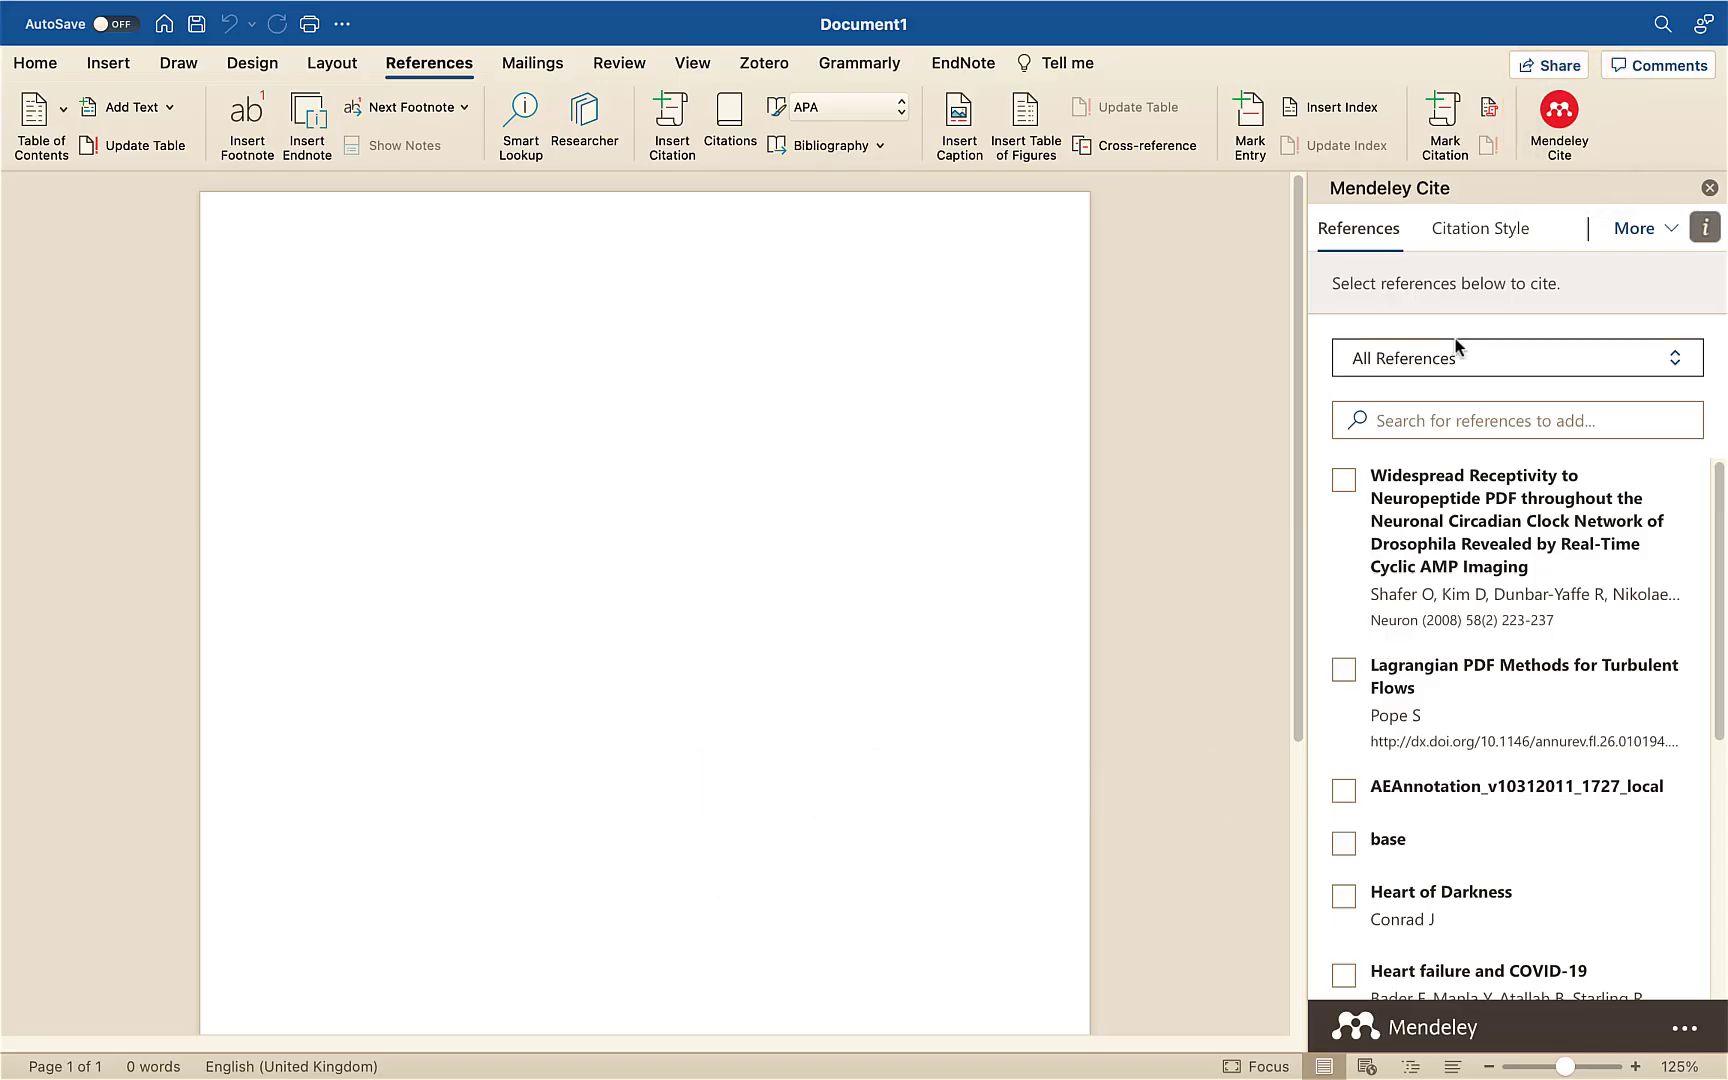
- Add Mendeley Cite from Insert > My Add-ins and dismiss its sign-in tip
{"action": "left_click", "coordinate": [112, 66]}
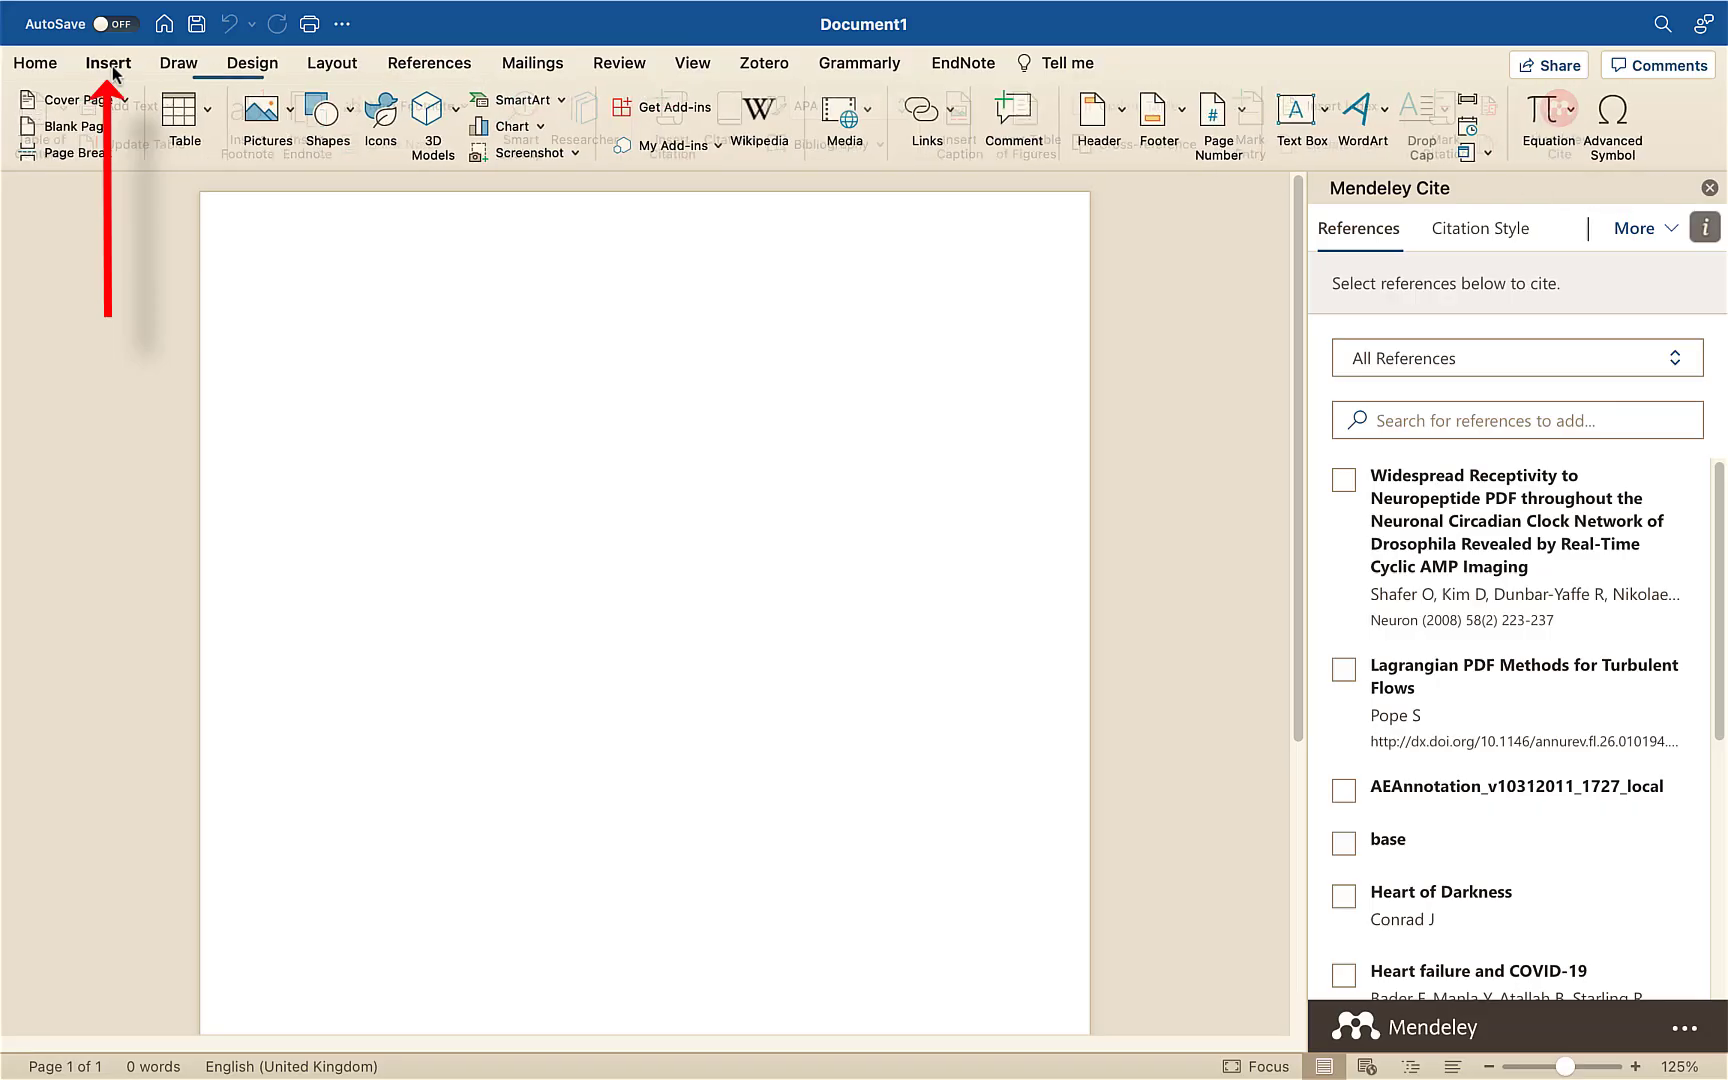
{"action": "left_click", "coordinate": [681, 145]}
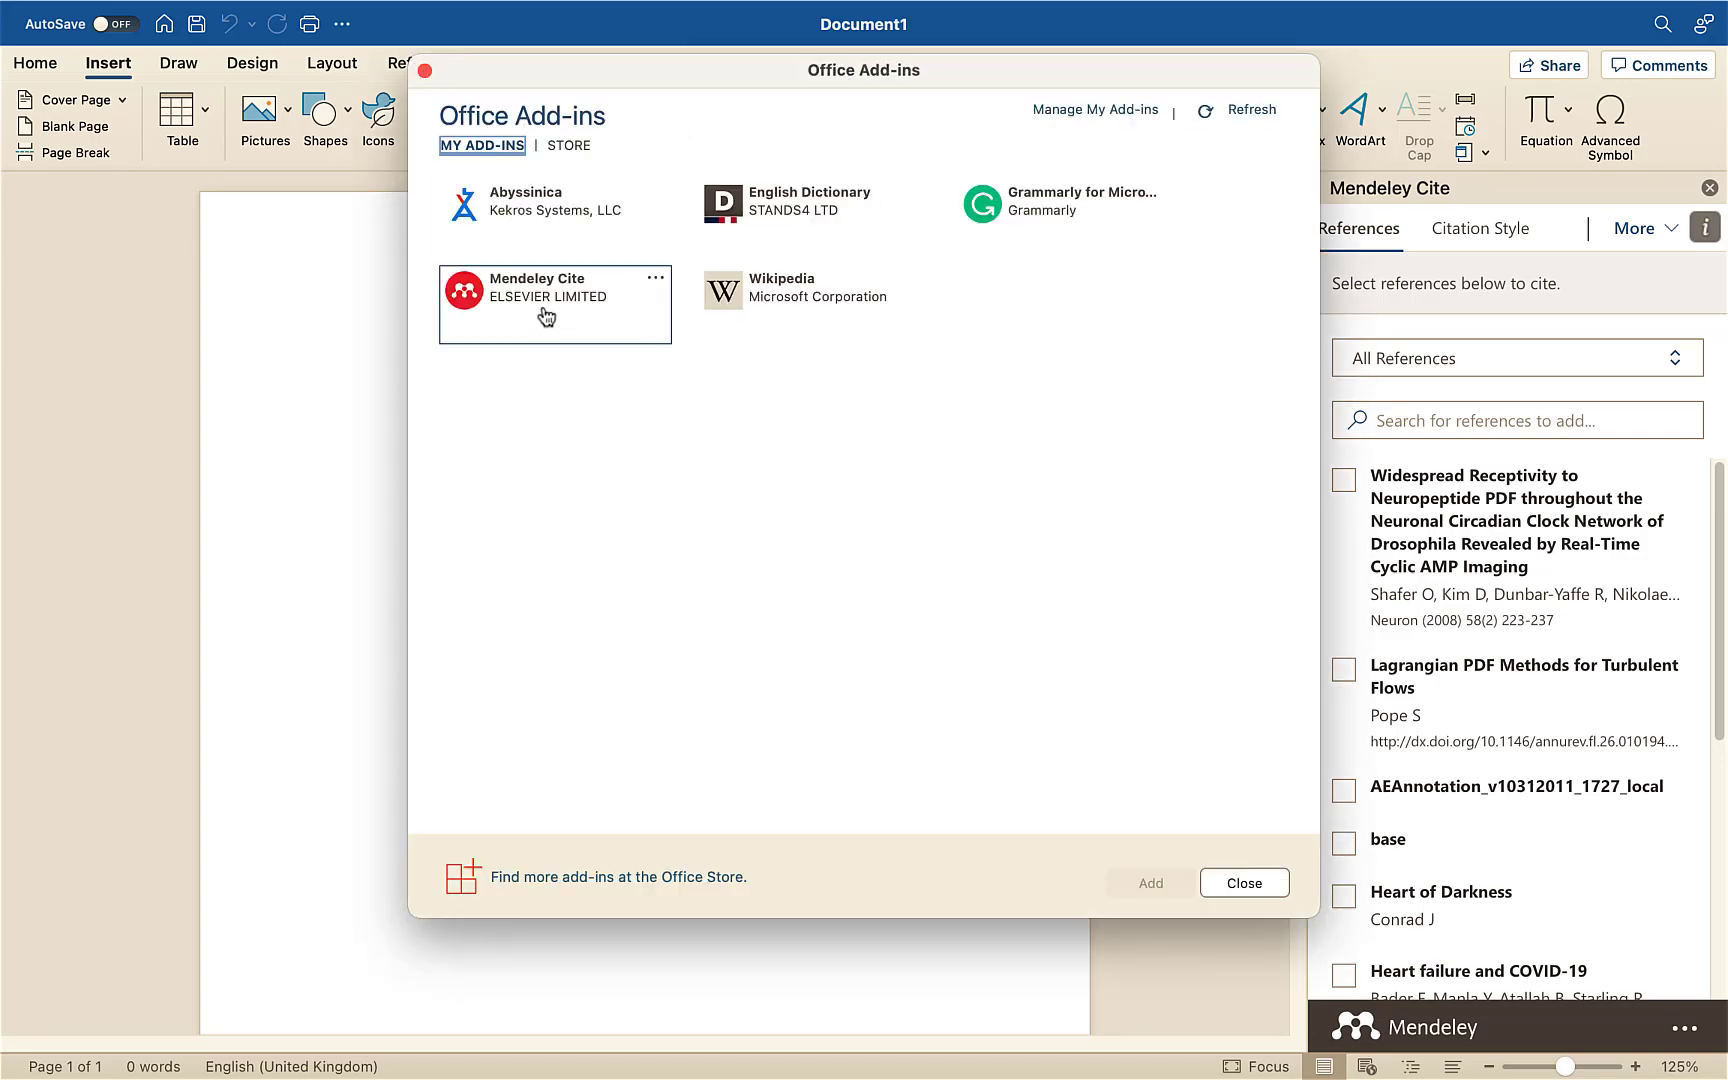
{"action": "left_click", "coordinate": [538, 300]}
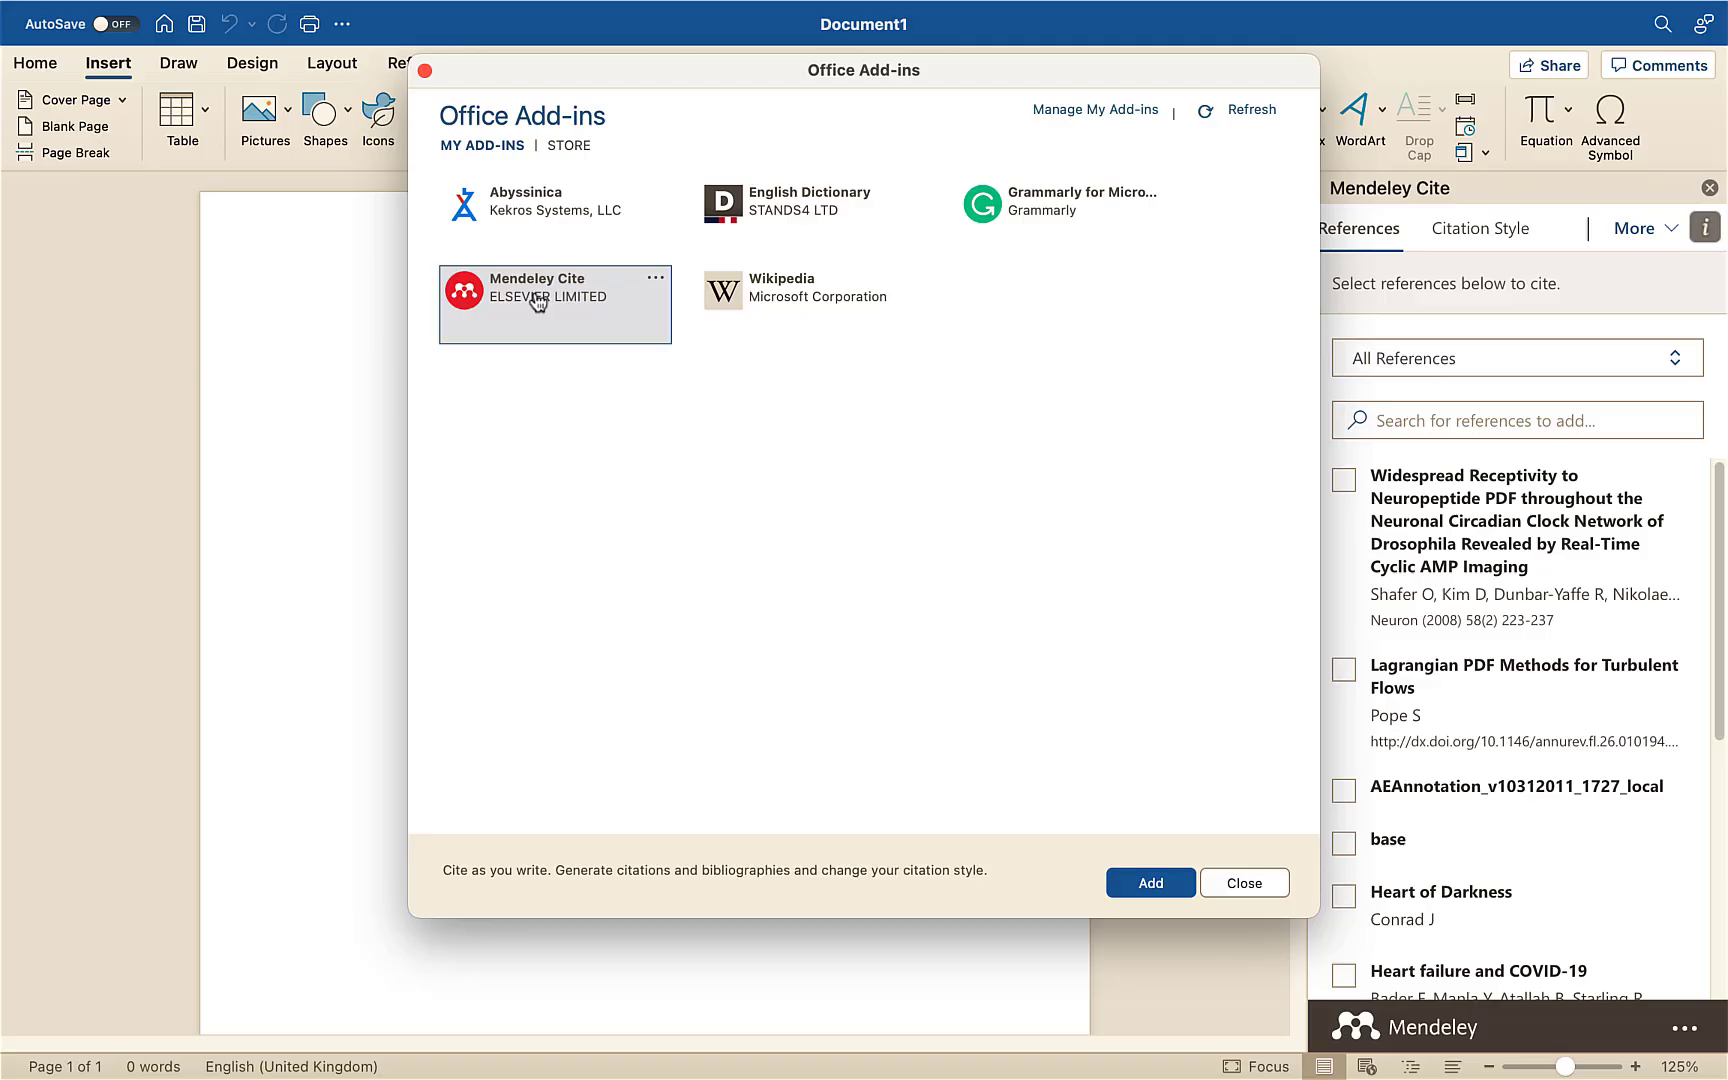
{"action": "left_click", "coordinate": [1148, 882]}
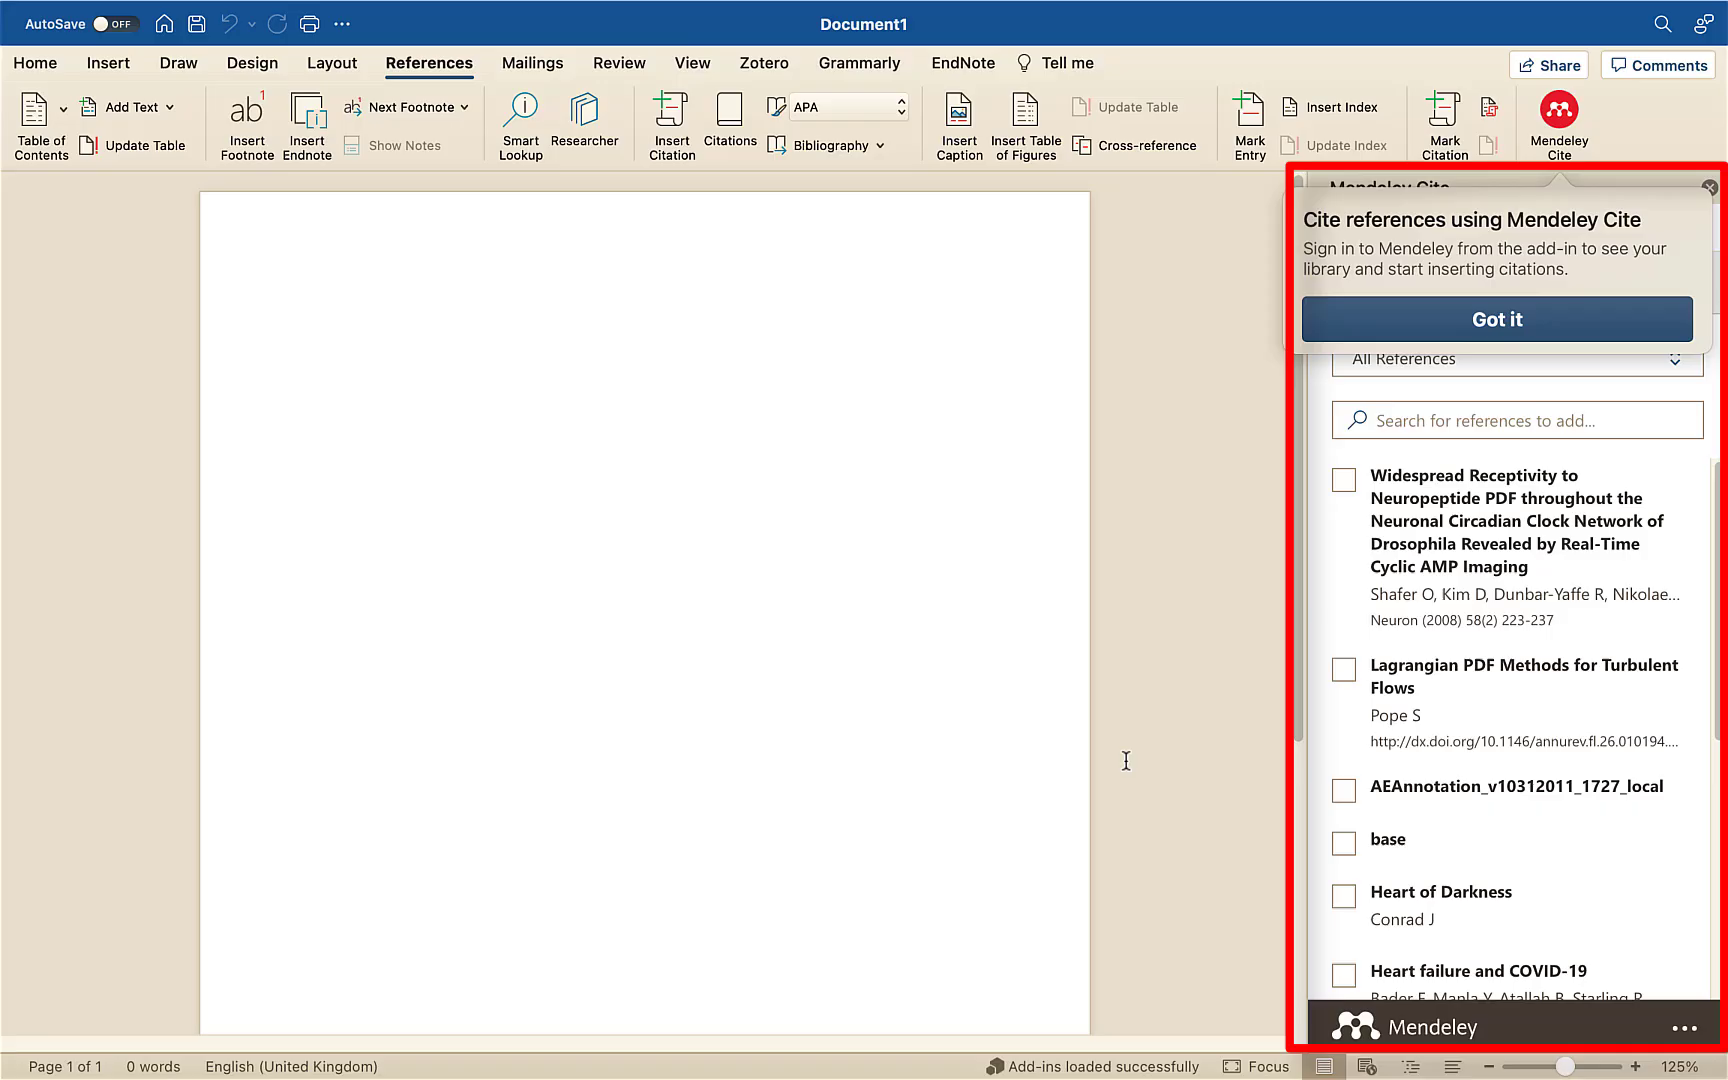
{"action": "left_click", "coordinate": [1481, 323]}
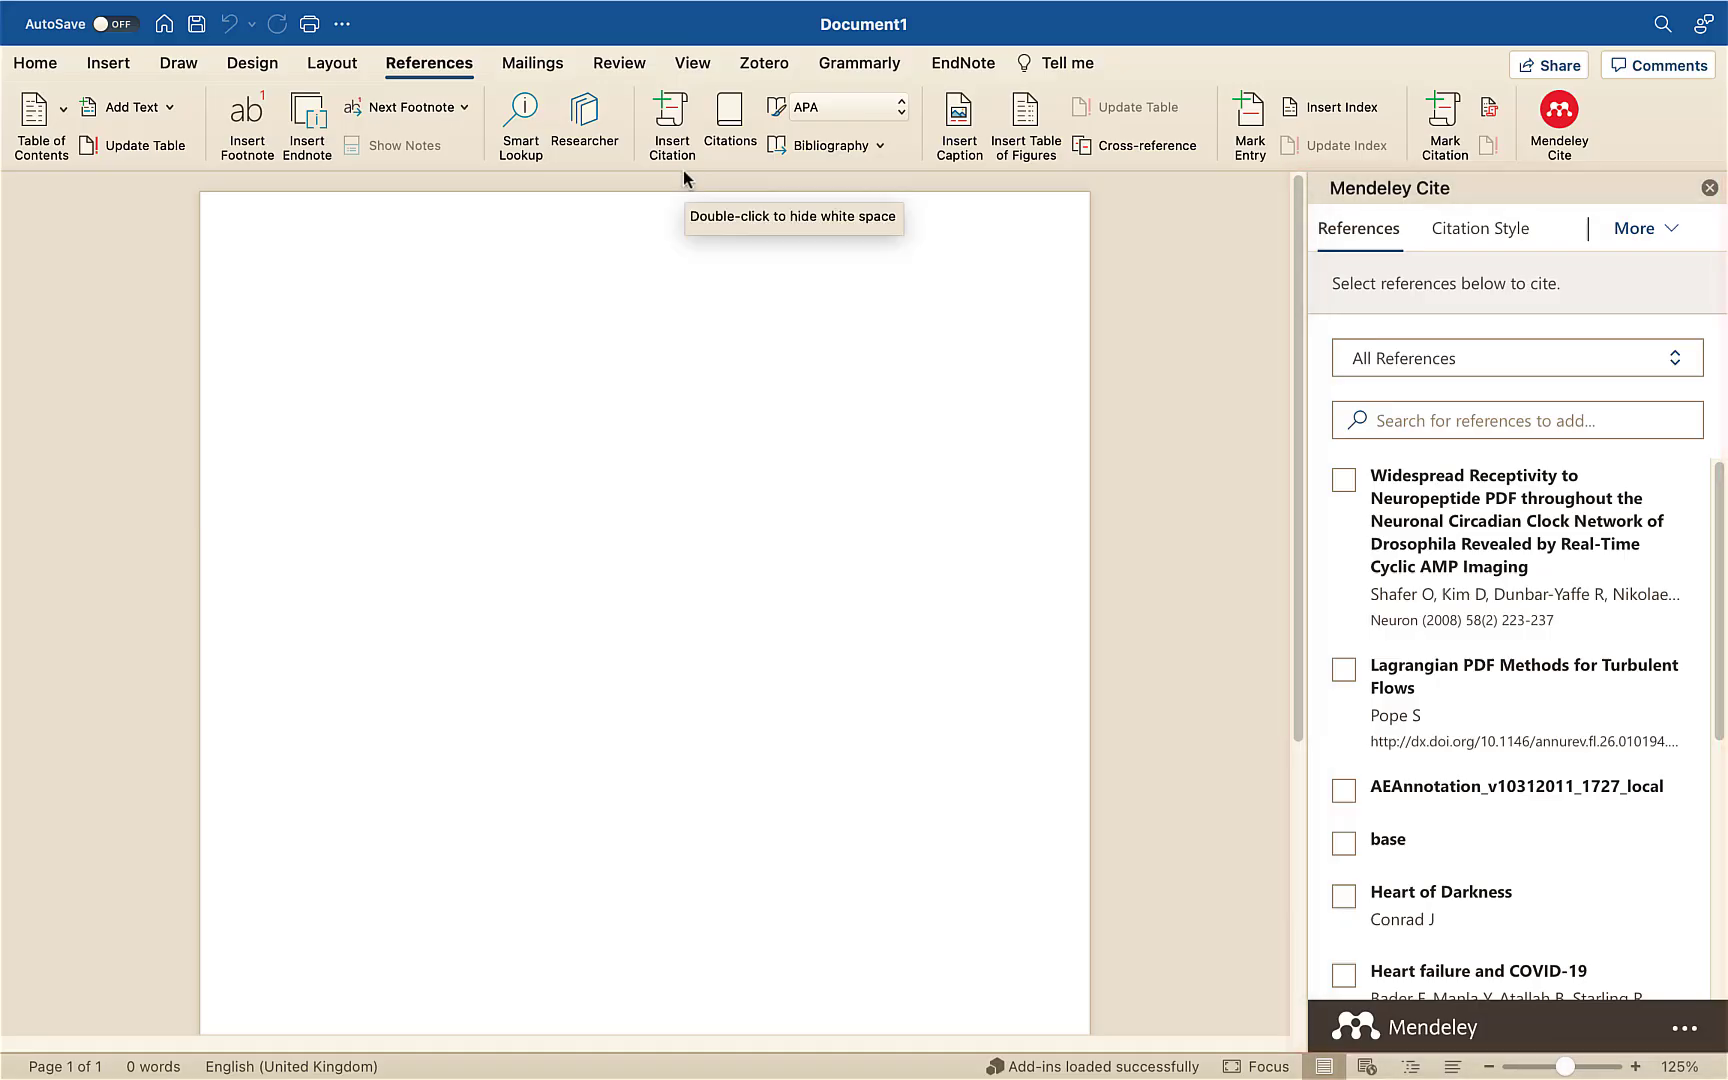
- Search the Office Add-ins store for 'mendeley', close the store, and show Mission Control
{"action": "left_click", "coordinate": [114, 66]}
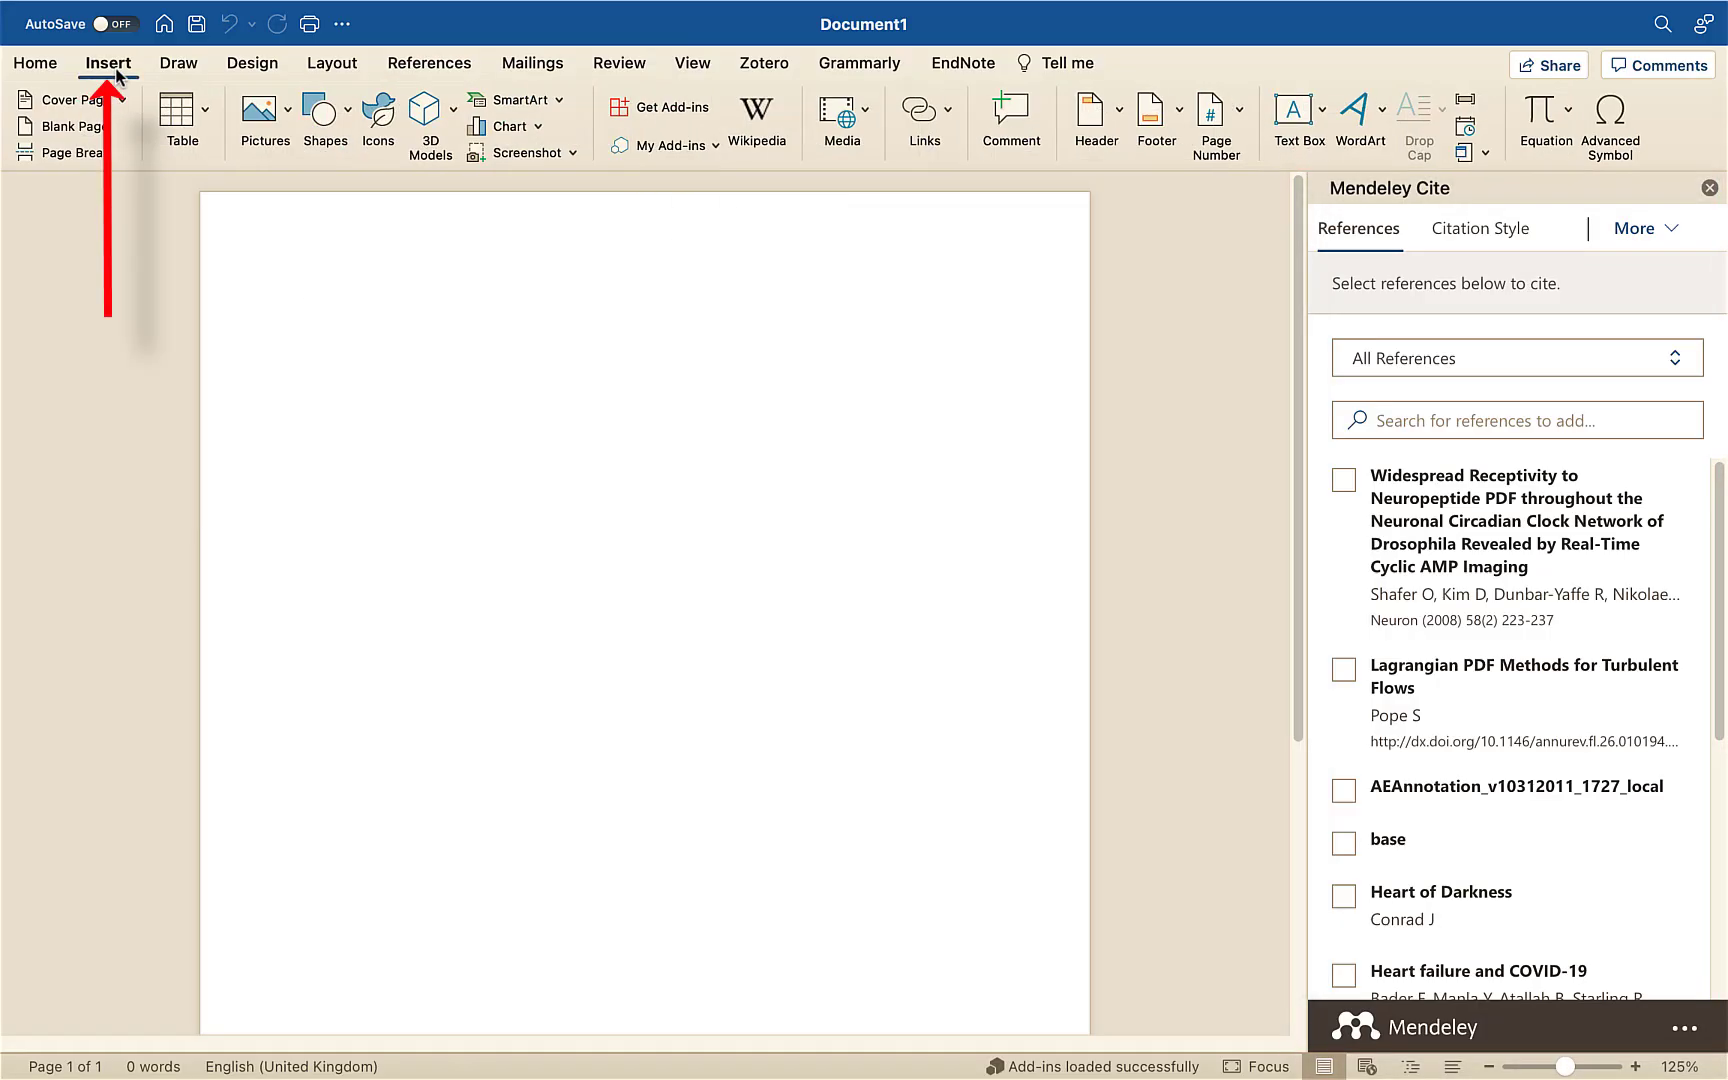
{"action": "left_click", "coordinate": [657, 106]}
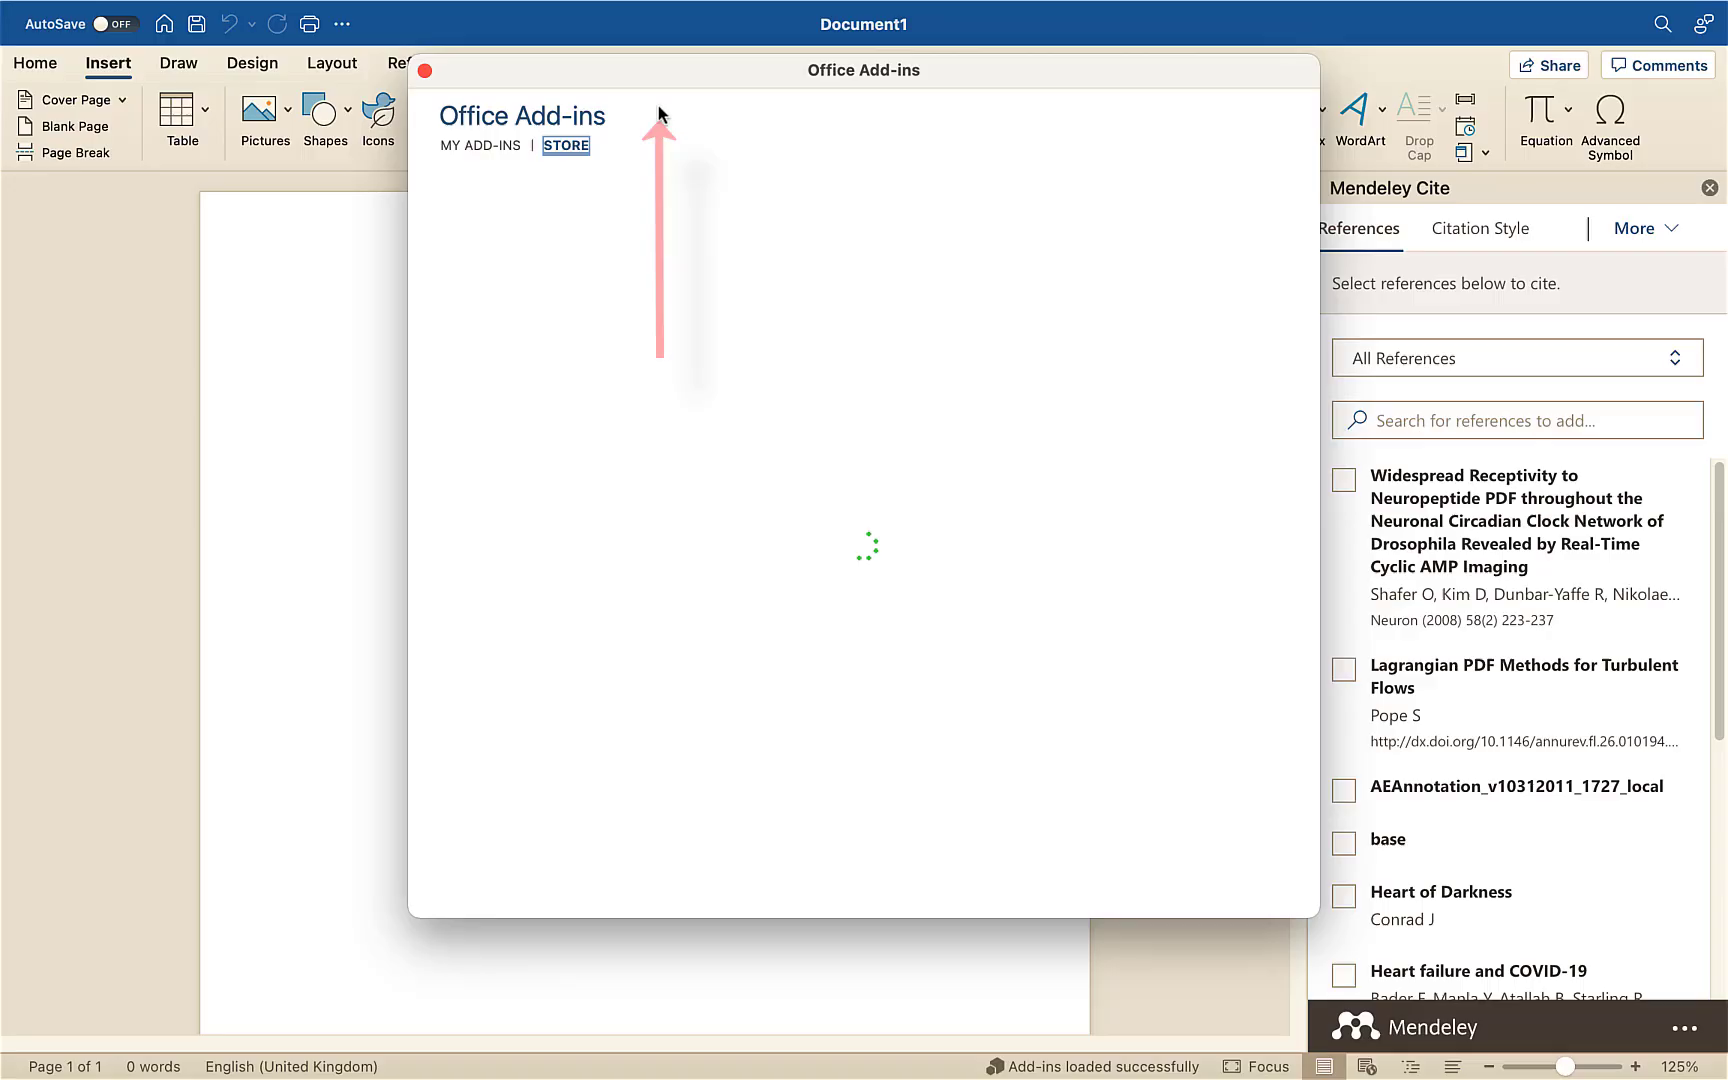
{"action": "left_click", "coordinate": [503, 243]}
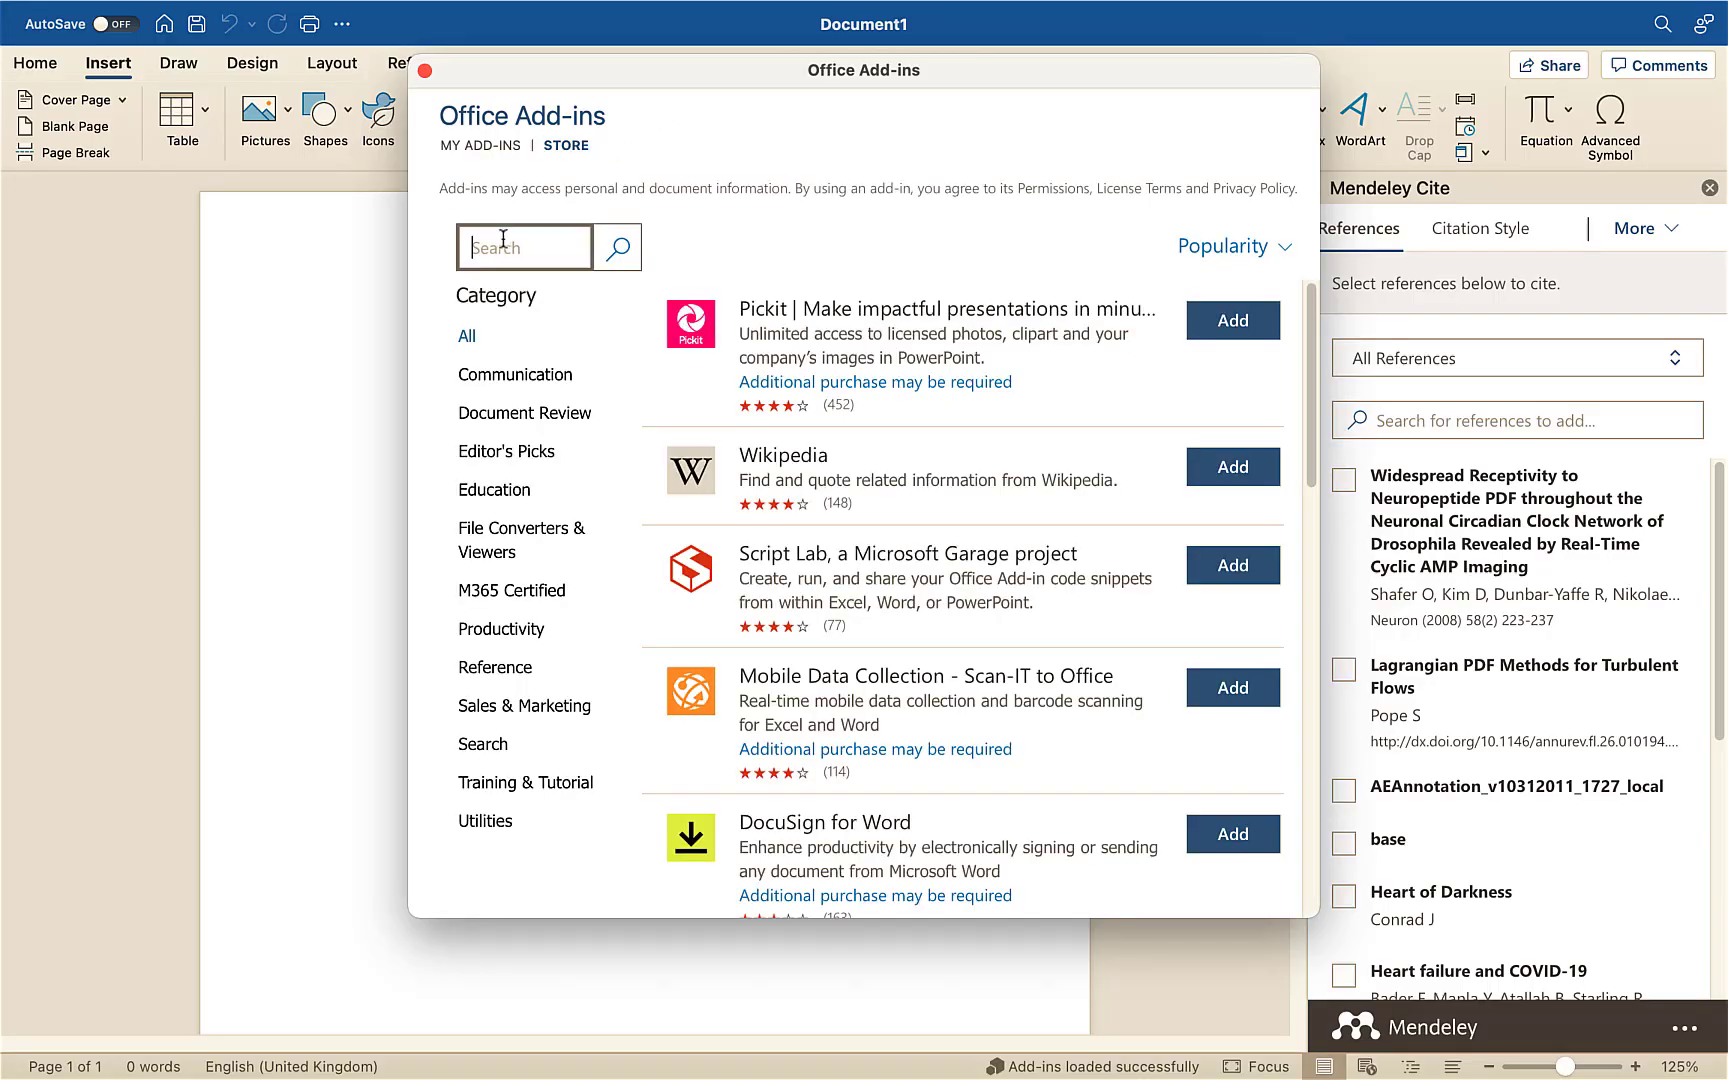
{"action": "type", "text": "mendeley"}
{"action": "key", "text": "Return"}
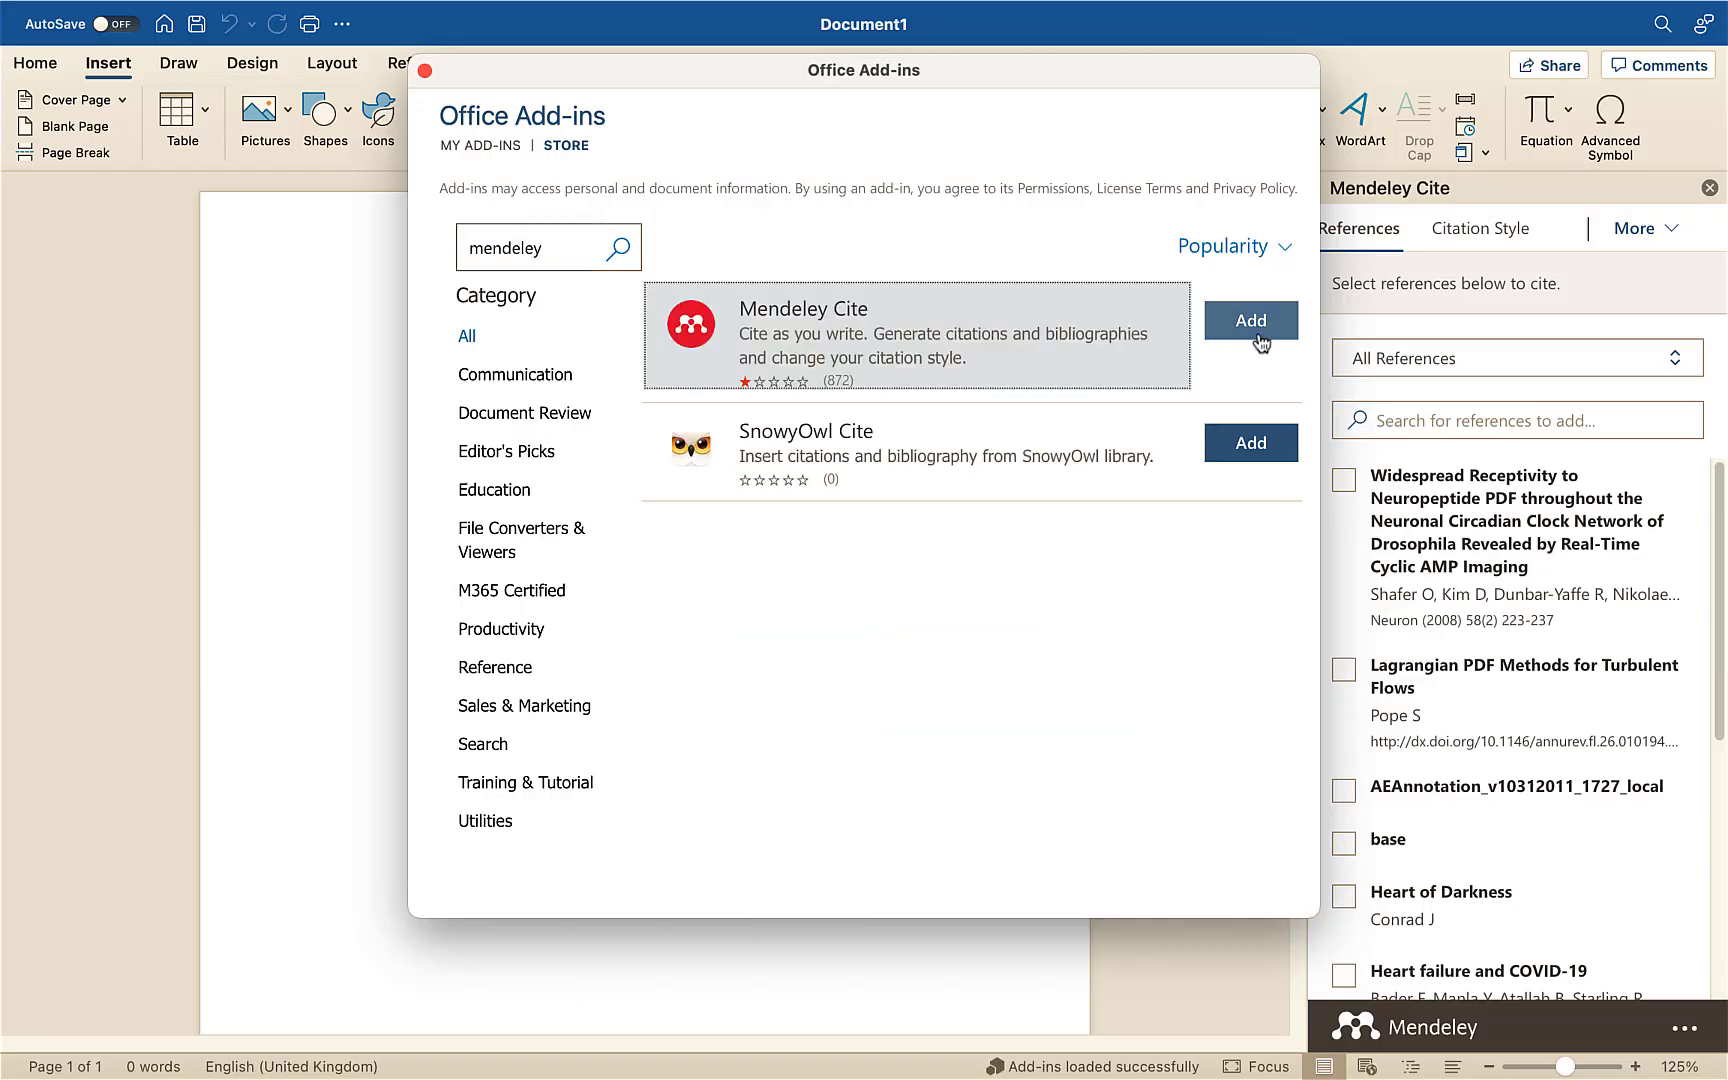
{"action": "left_click", "coordinate": [425, 72]}
{"action": "key", "text": "ctrl+Up"}
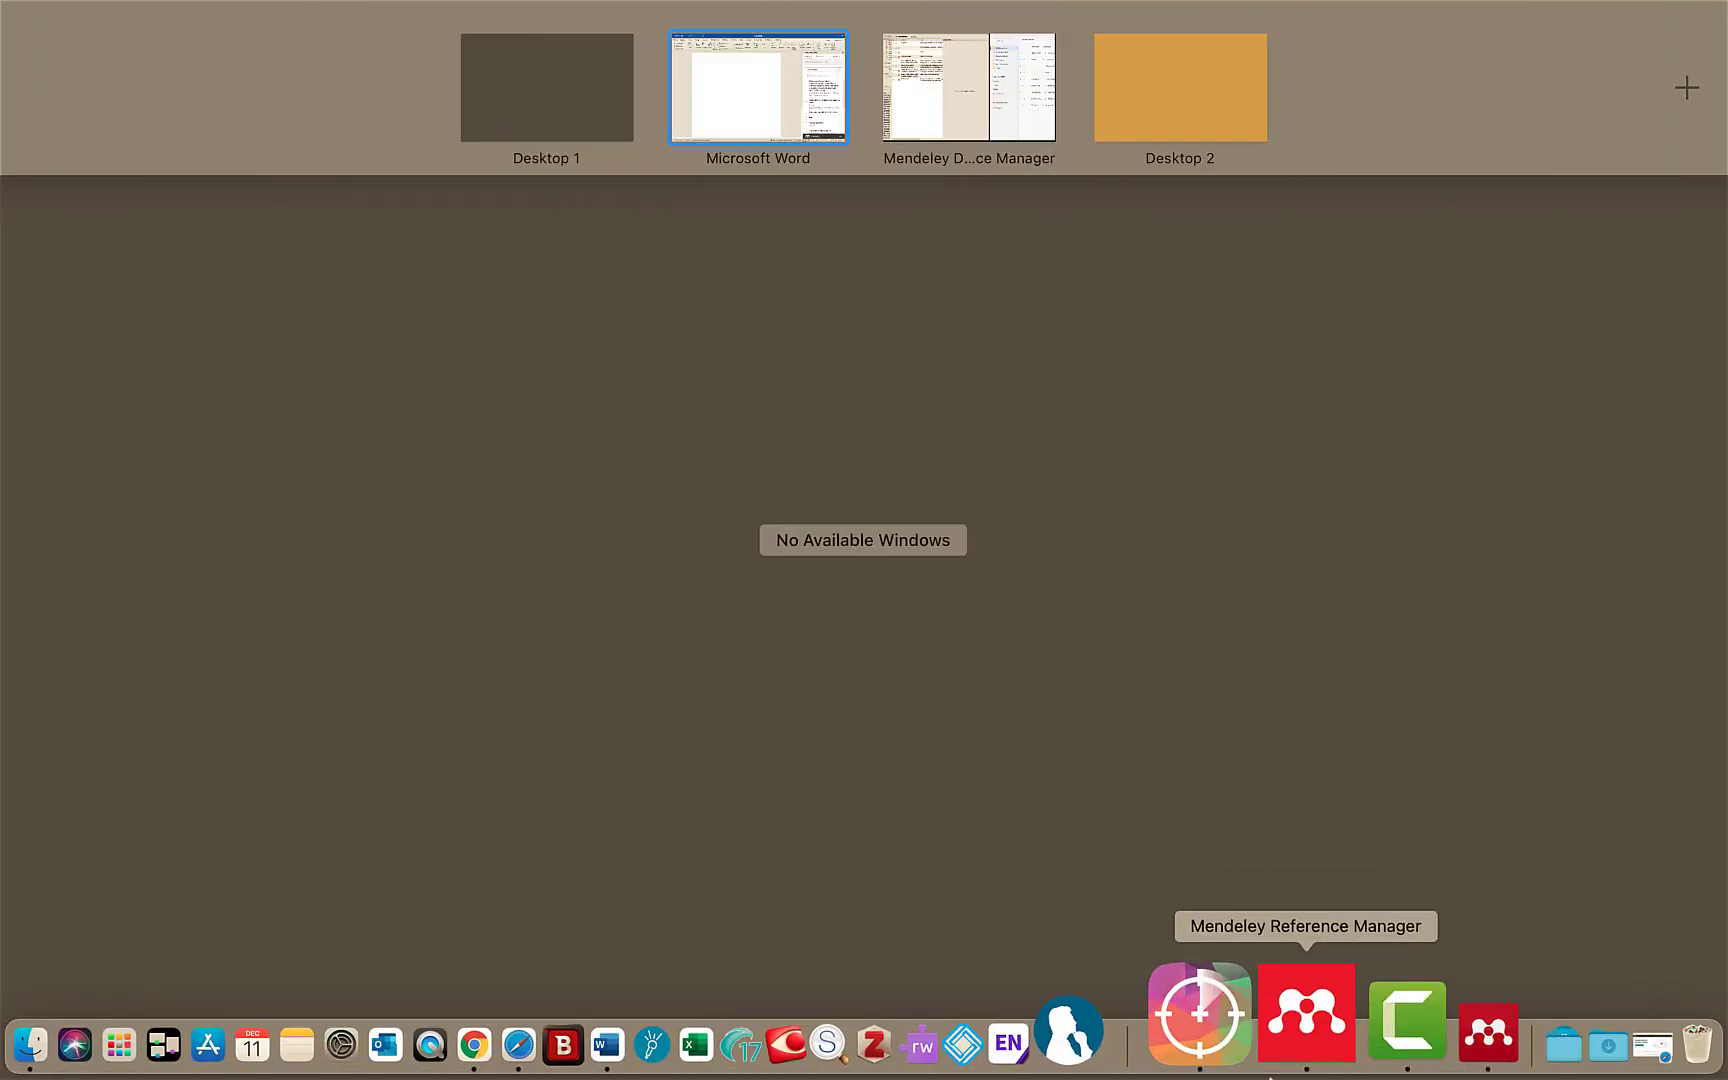
- Close Mendeley Desktop and choose Install Mendeley Cite for Microsoft Word in Reference Manager
{"action": "left_click", "coordinate": [1295, 1013]}
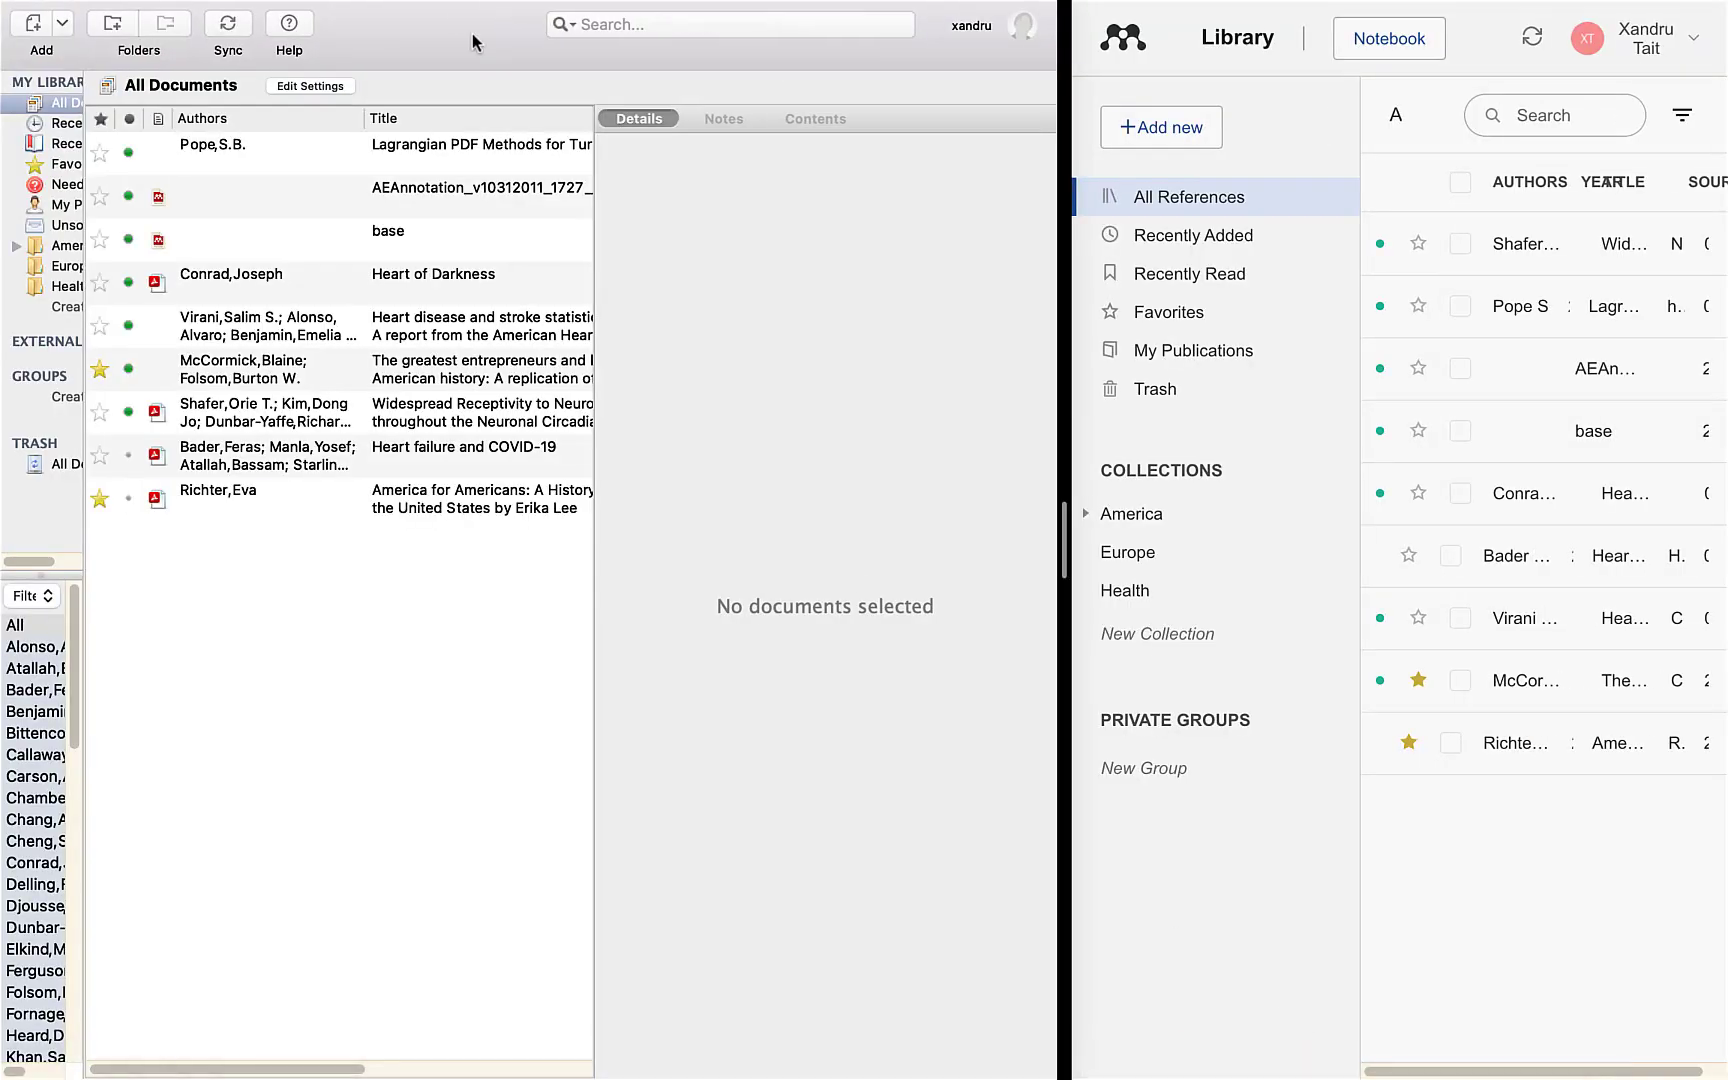
{"action": "mouse_move", "coordinate": [438, 8]}
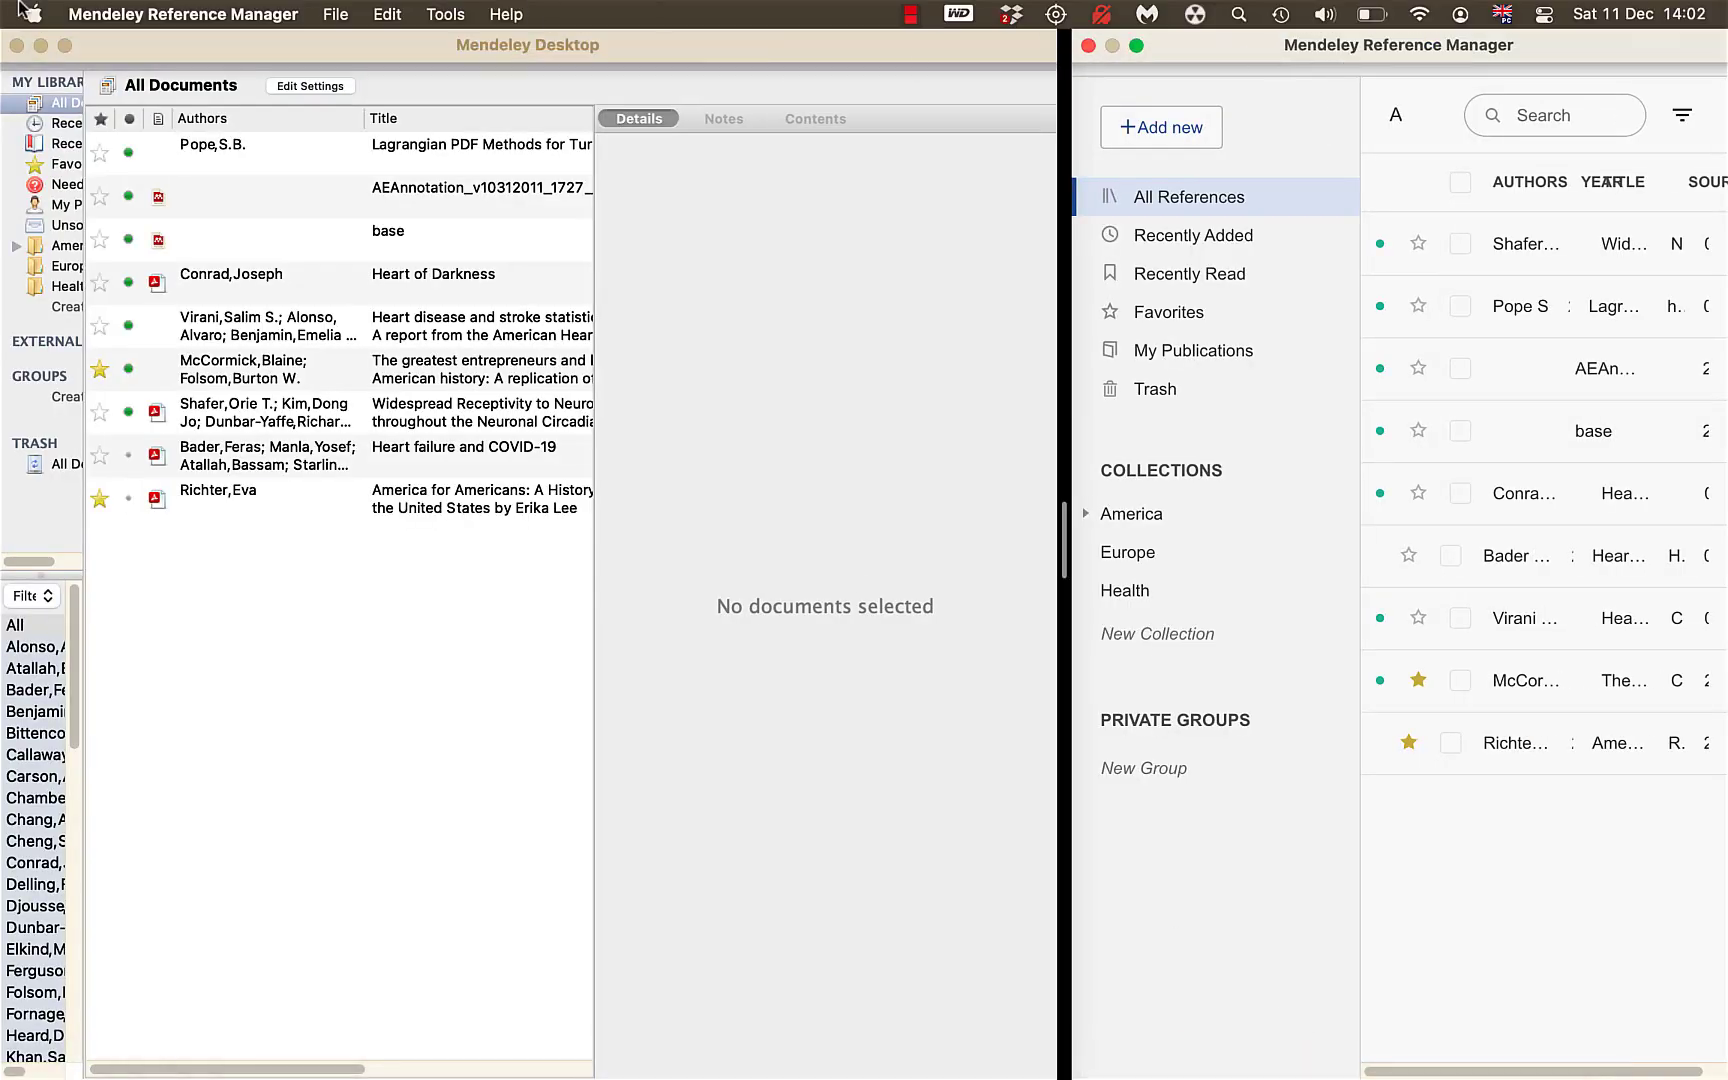
{"action": "left_click", "coordinate": [17, 46]}
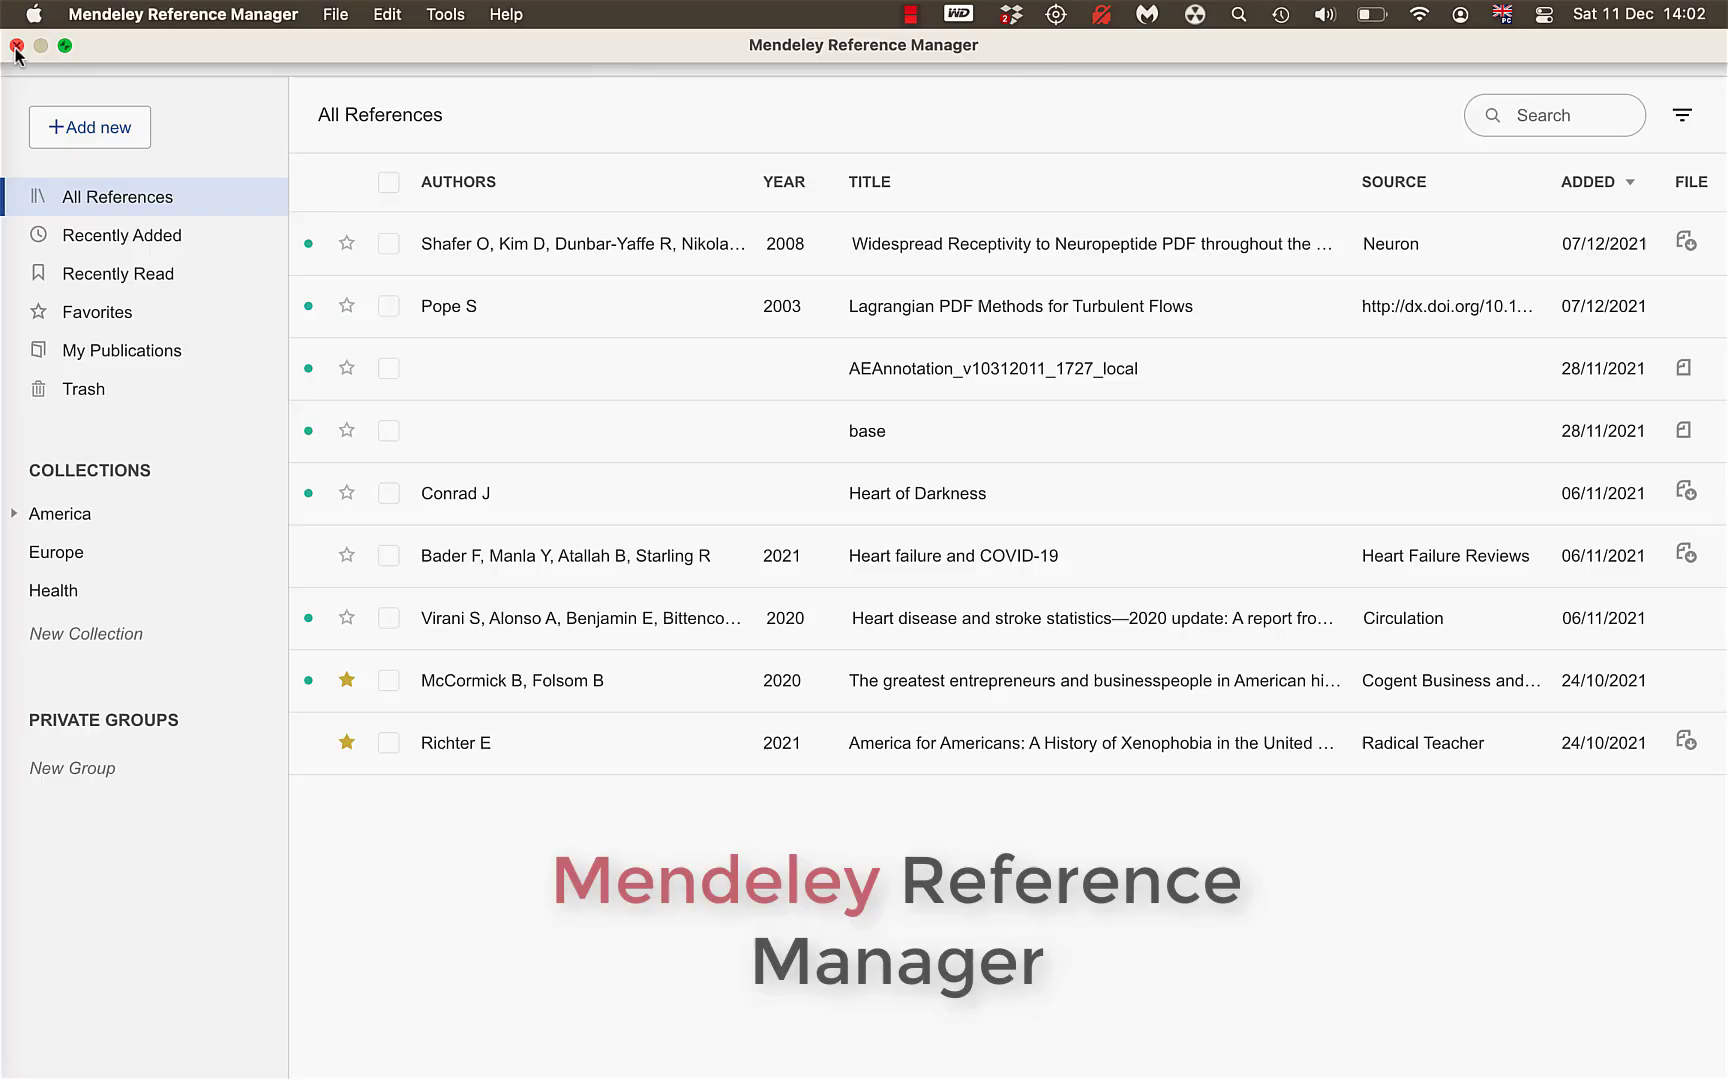
{"action": "left_click", "coordinate": [446, 15]}
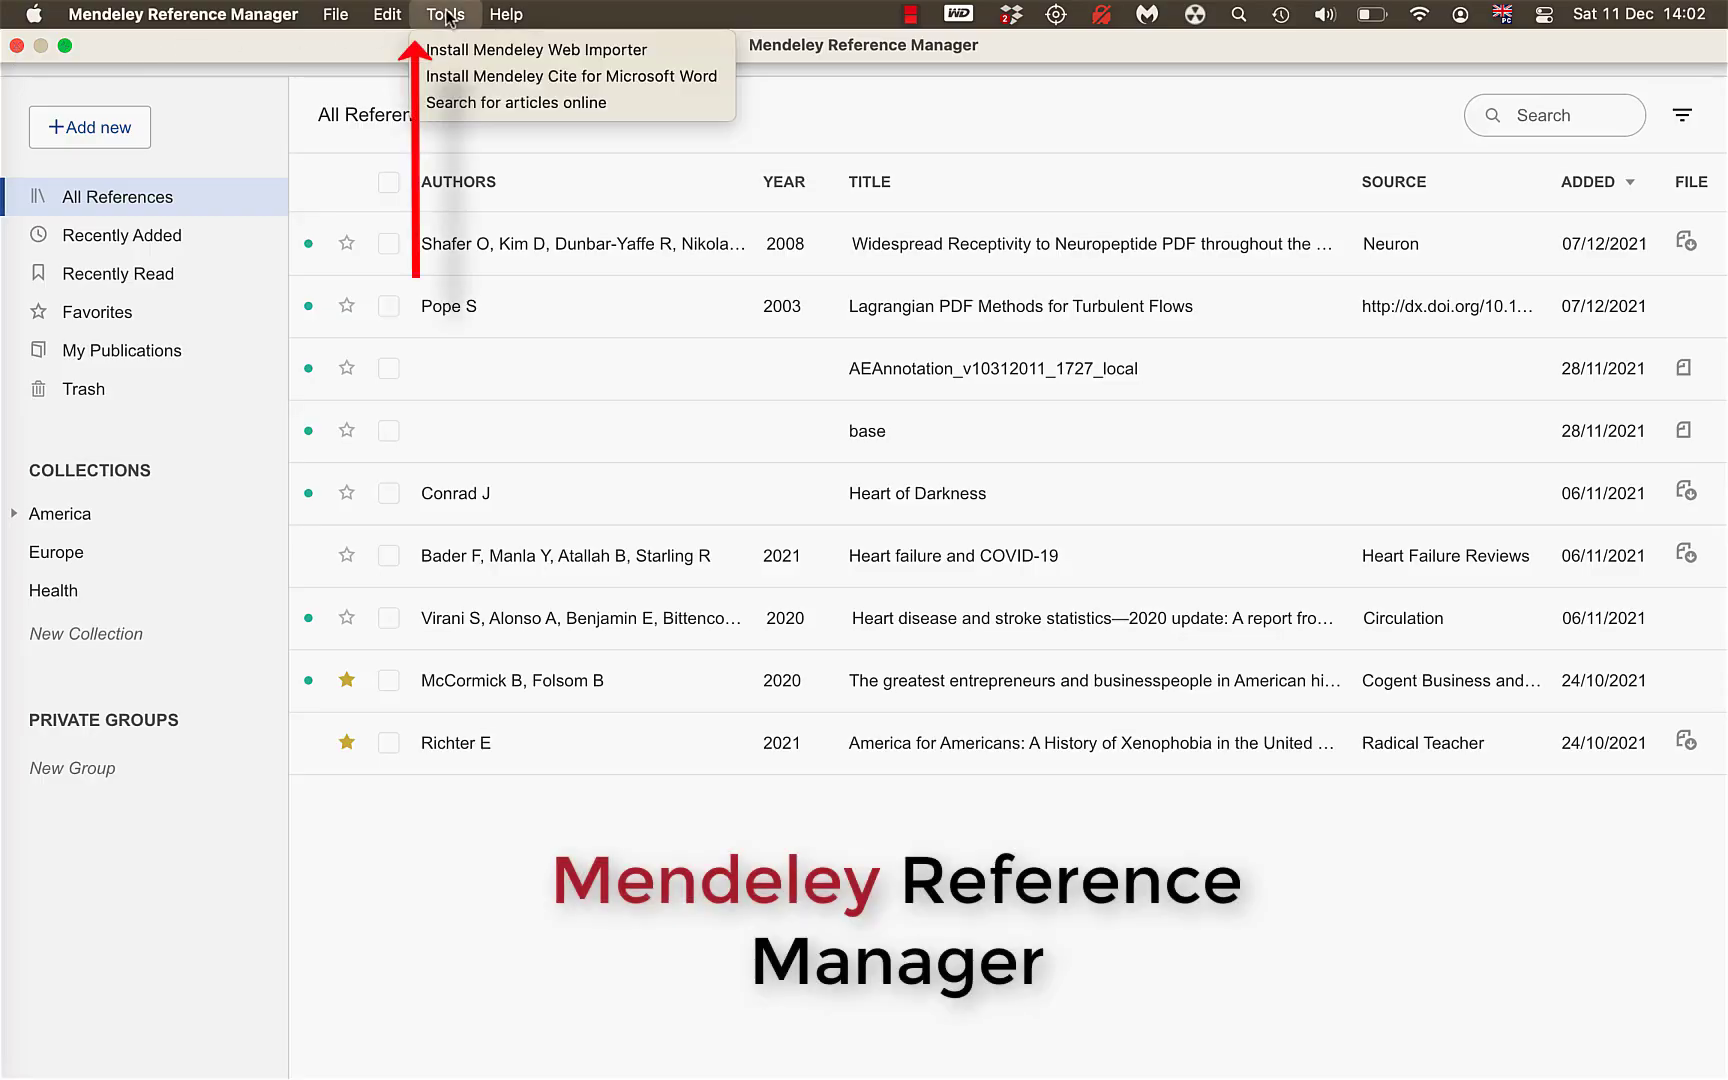
{"action": "left_click", "coordinate": [448, 76]}
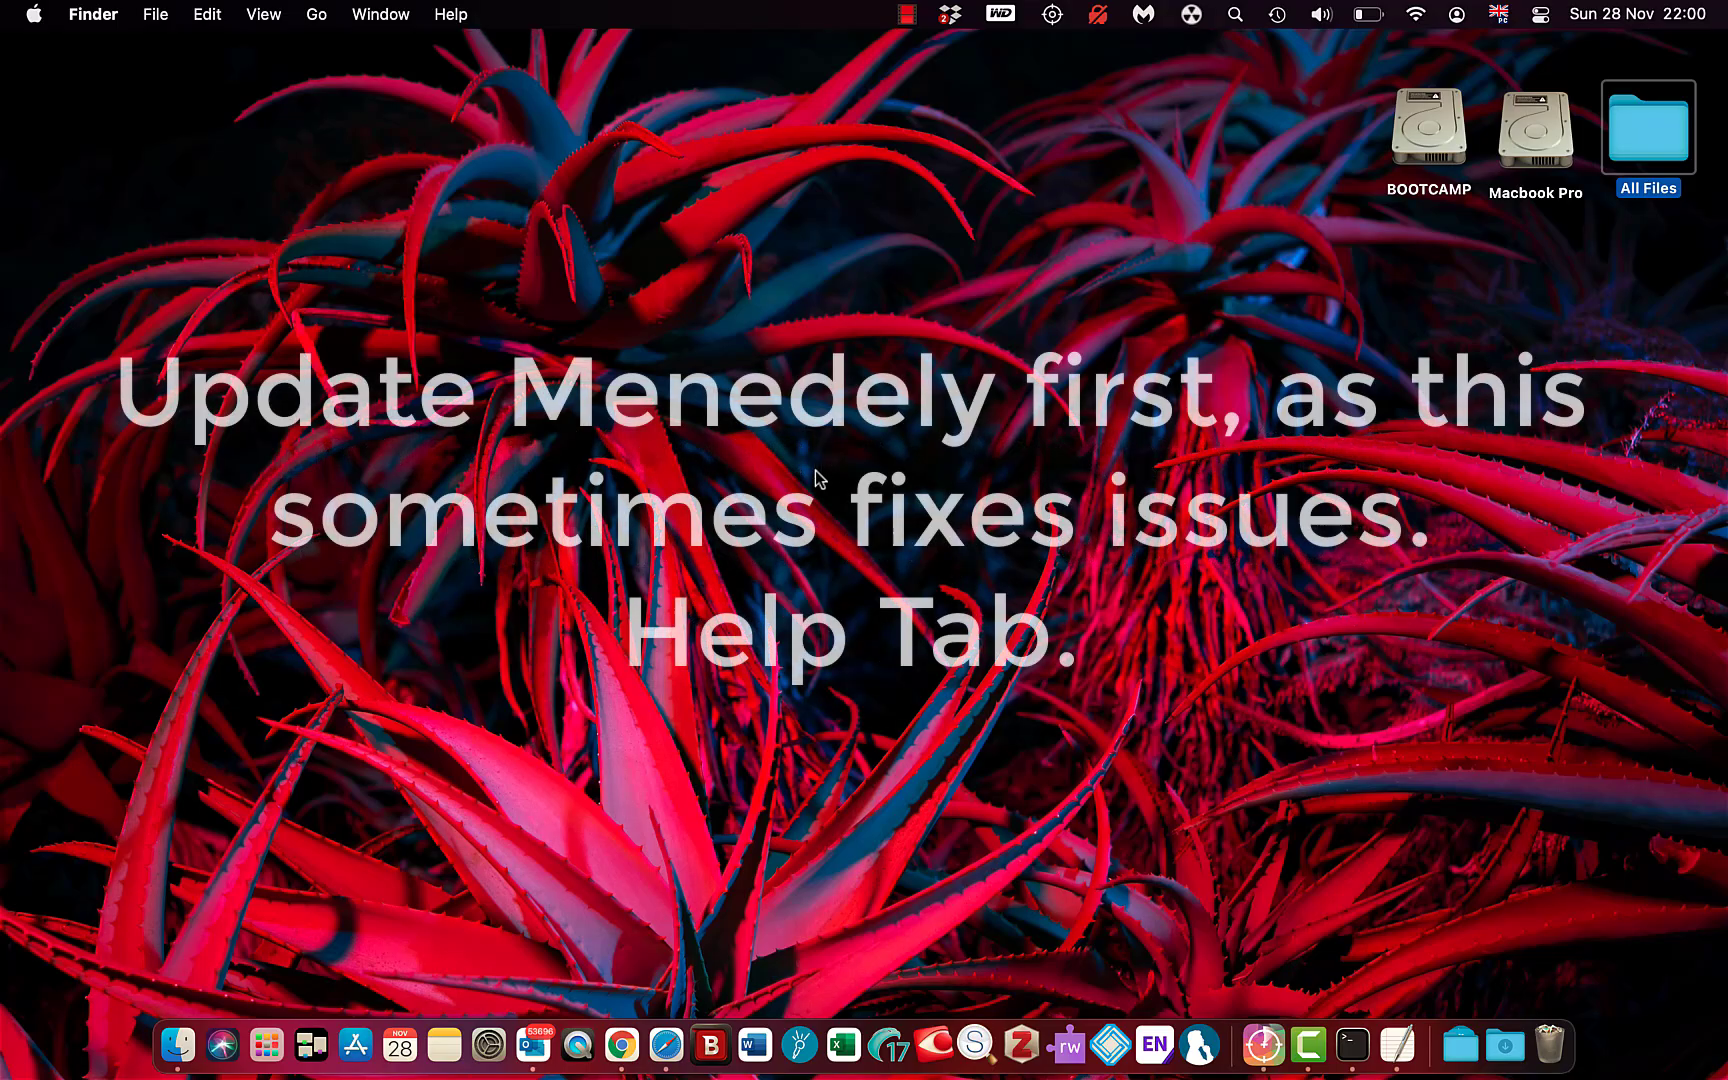
- Launch Mendeley Desktop through a Spotlight search for 'mendel'
{"action": "left_click", "coordinate": [660, 225]}
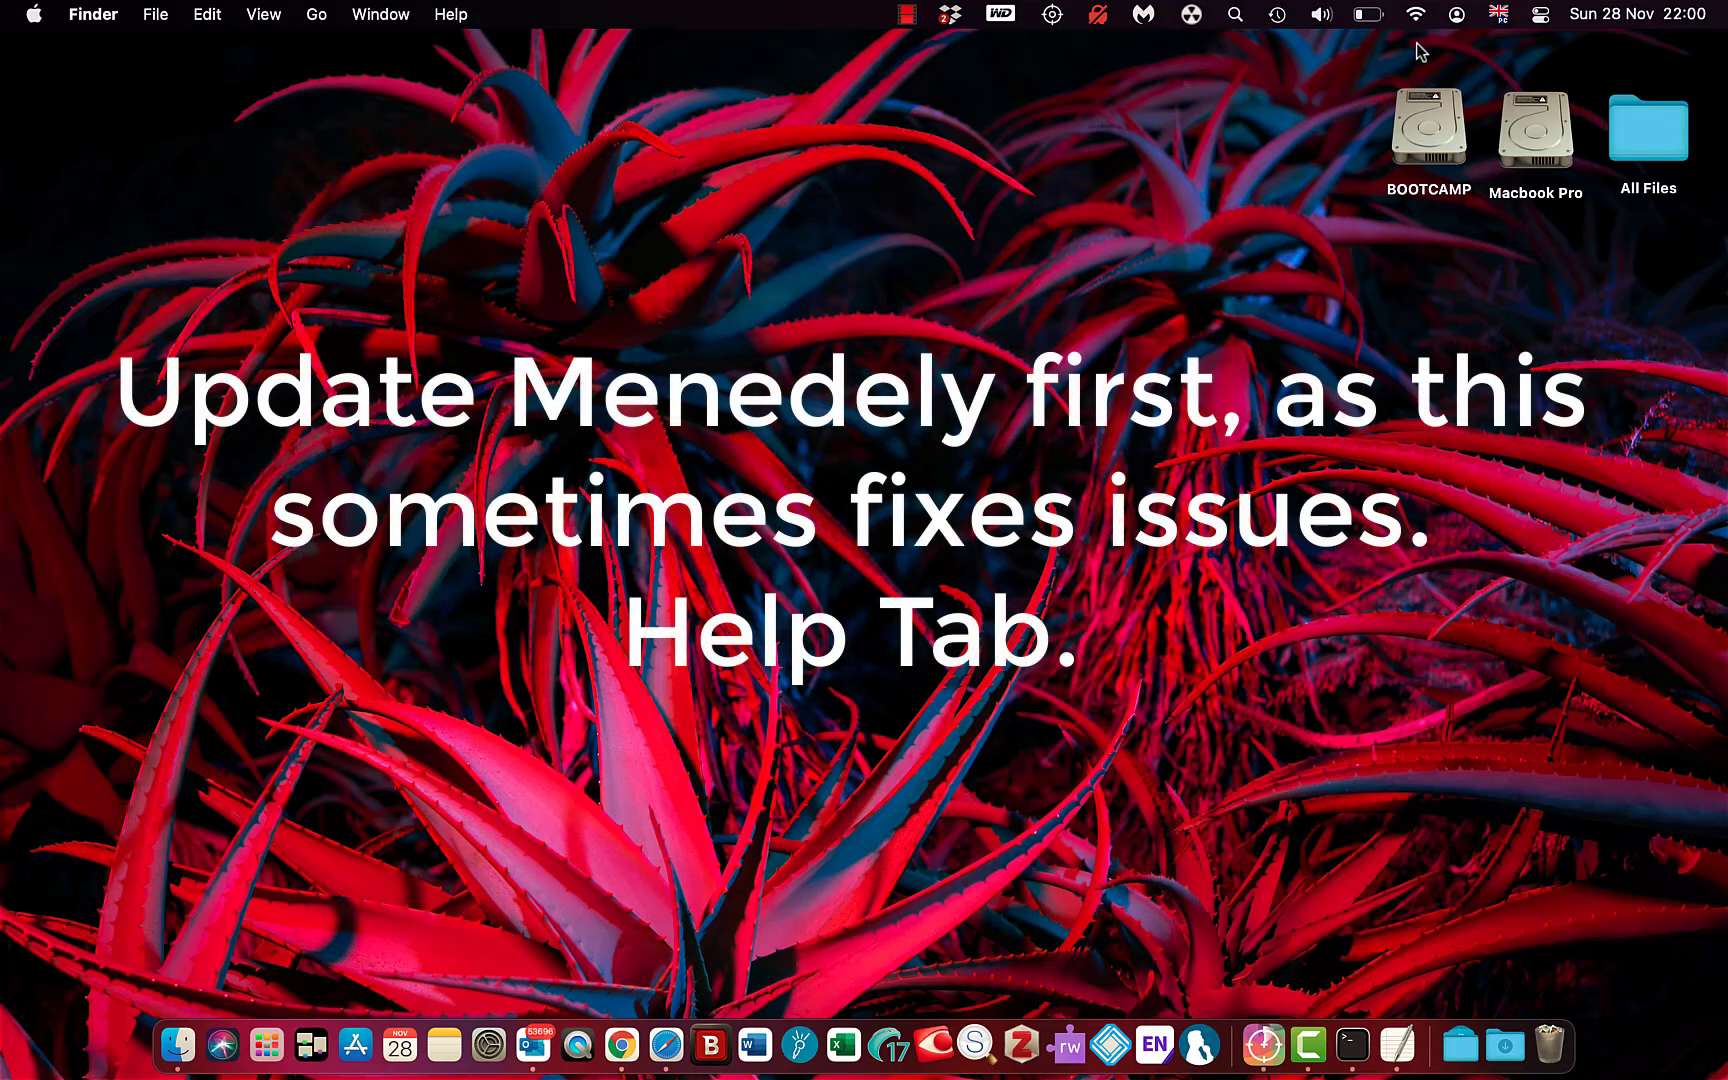
{"action": "left_click", "coordinate": [1243, 12]}
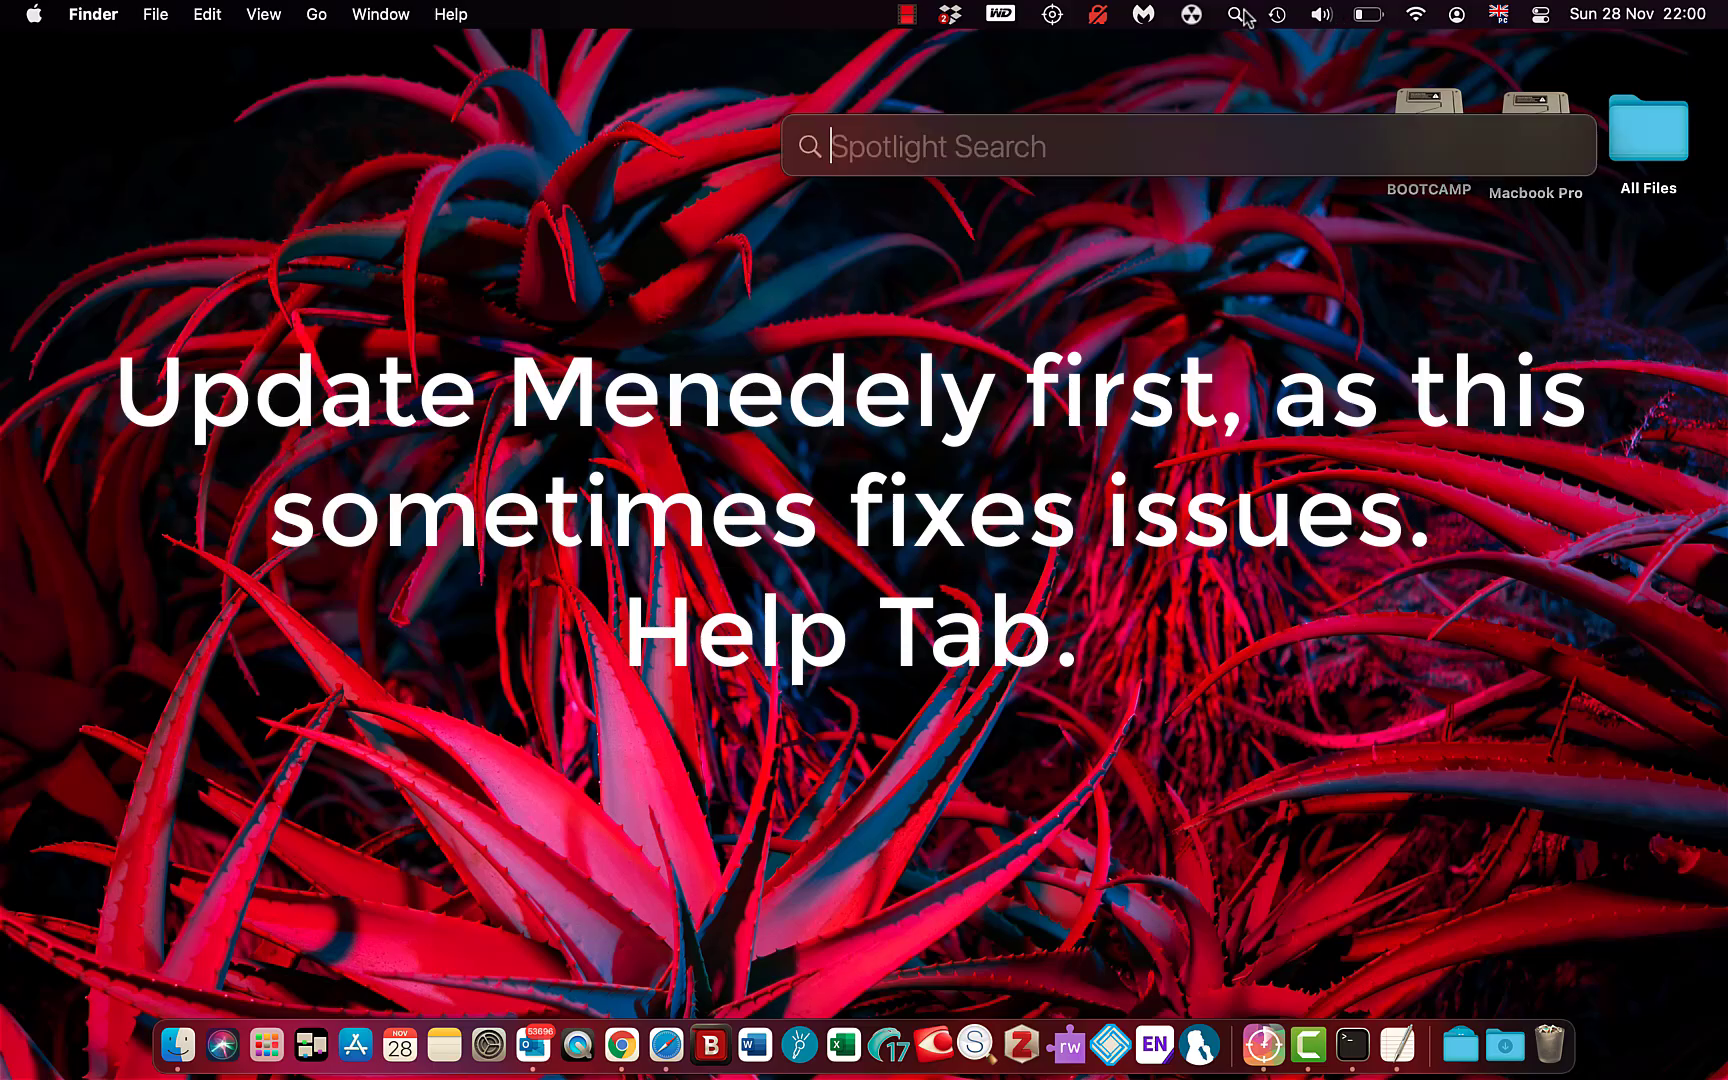
{"action": "type", "text": "mendel"}
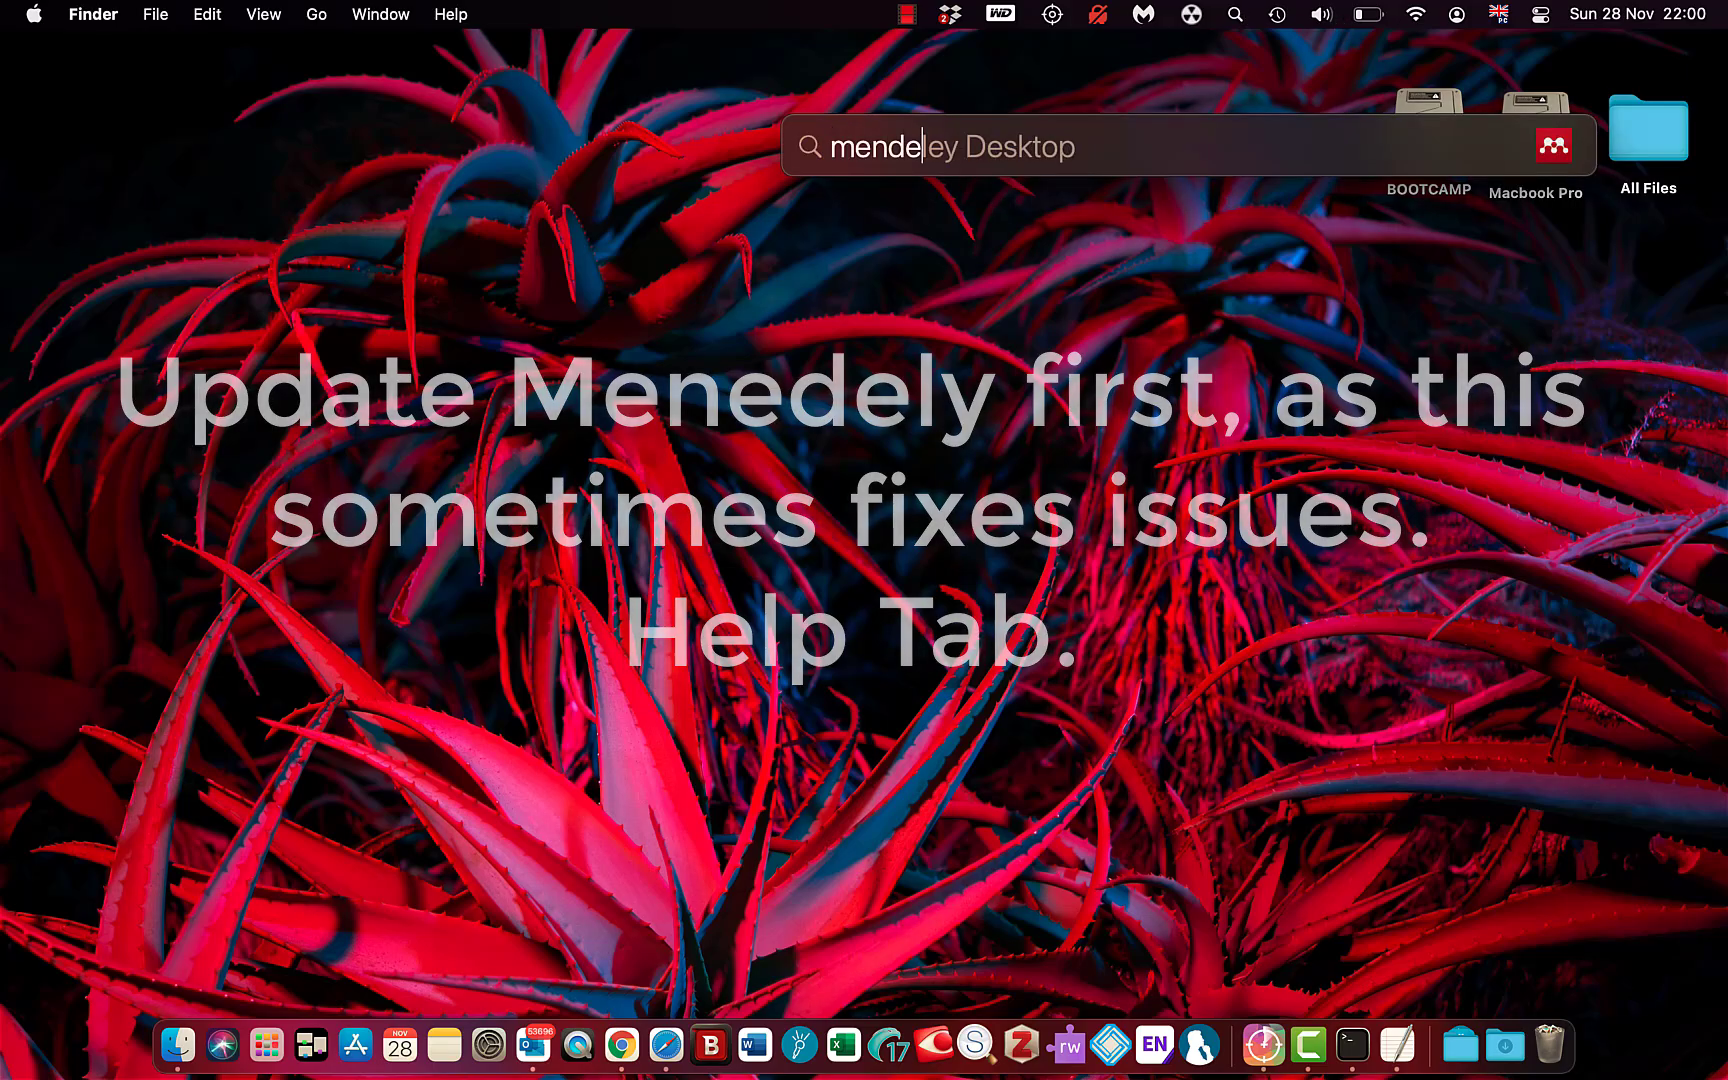
{"action": "key", "text": "Return"}
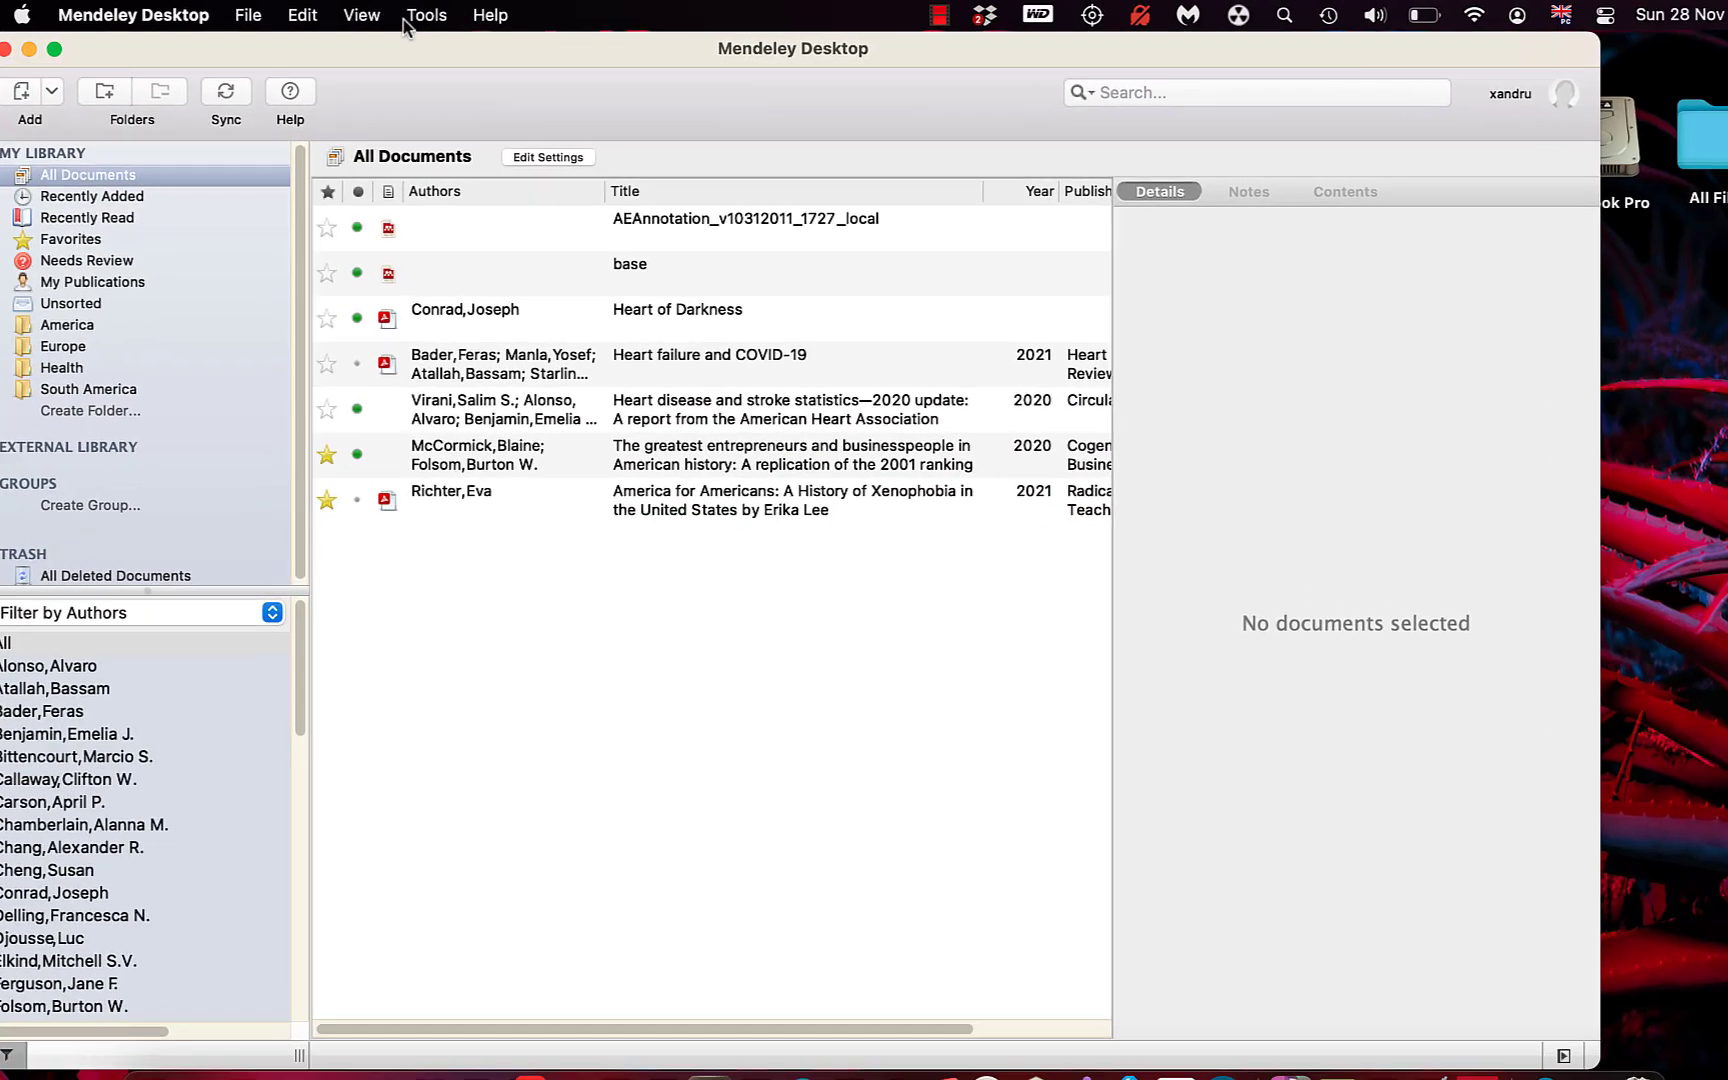
- Review Mendeley's plugin options and check Word's References tab
{"action": "left_click", "coordinate": [412, 14]}
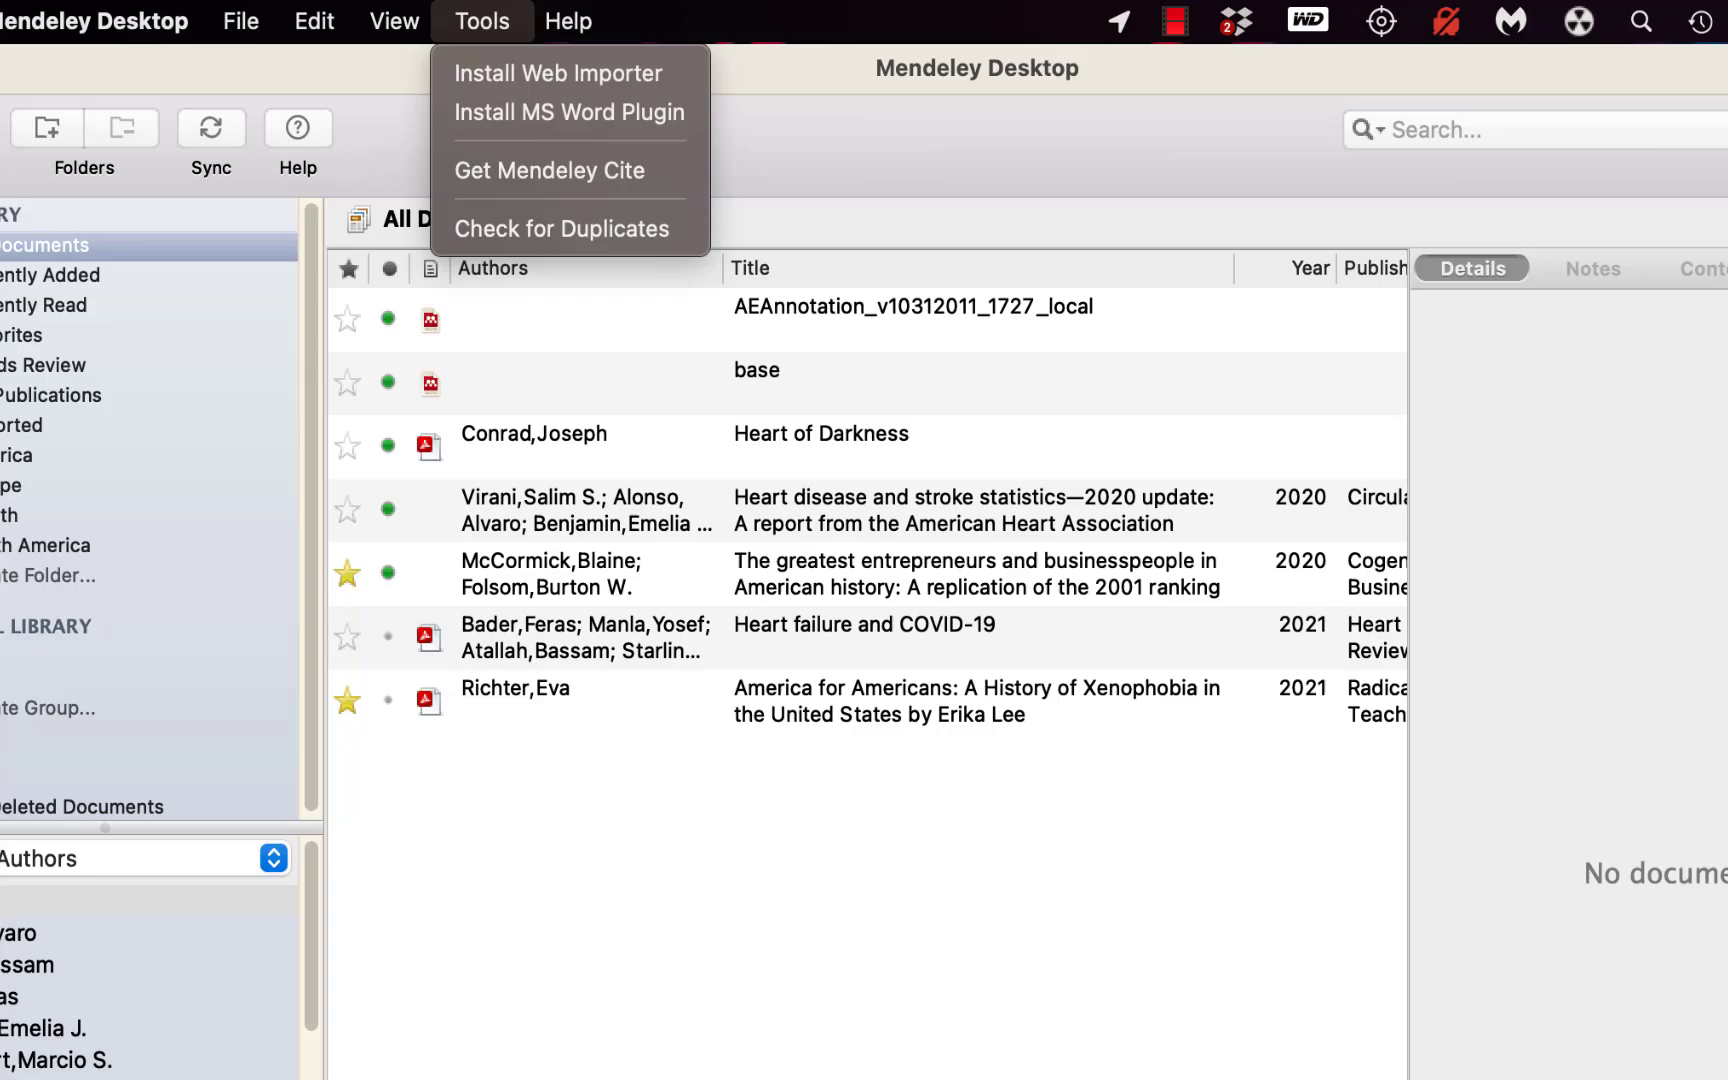
{"action": "key", "text": "Escape"}
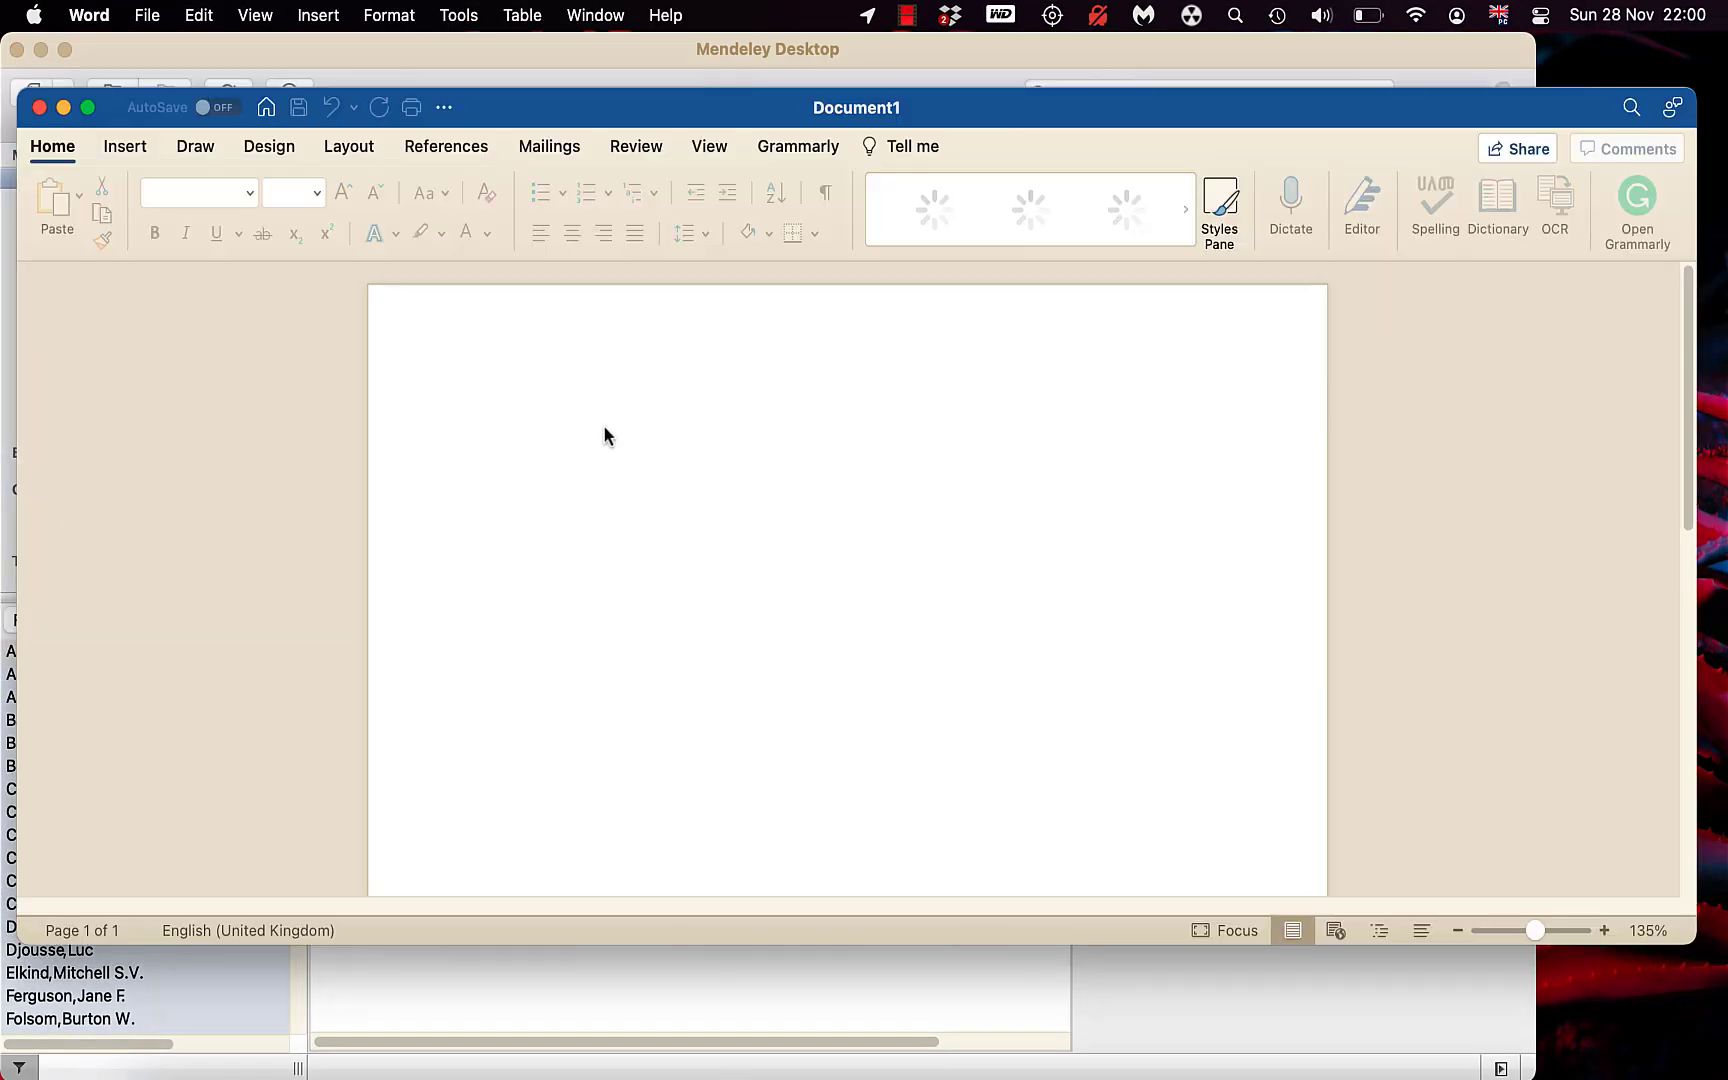
{"action": "left_click", "coordinate": [446, 148]}
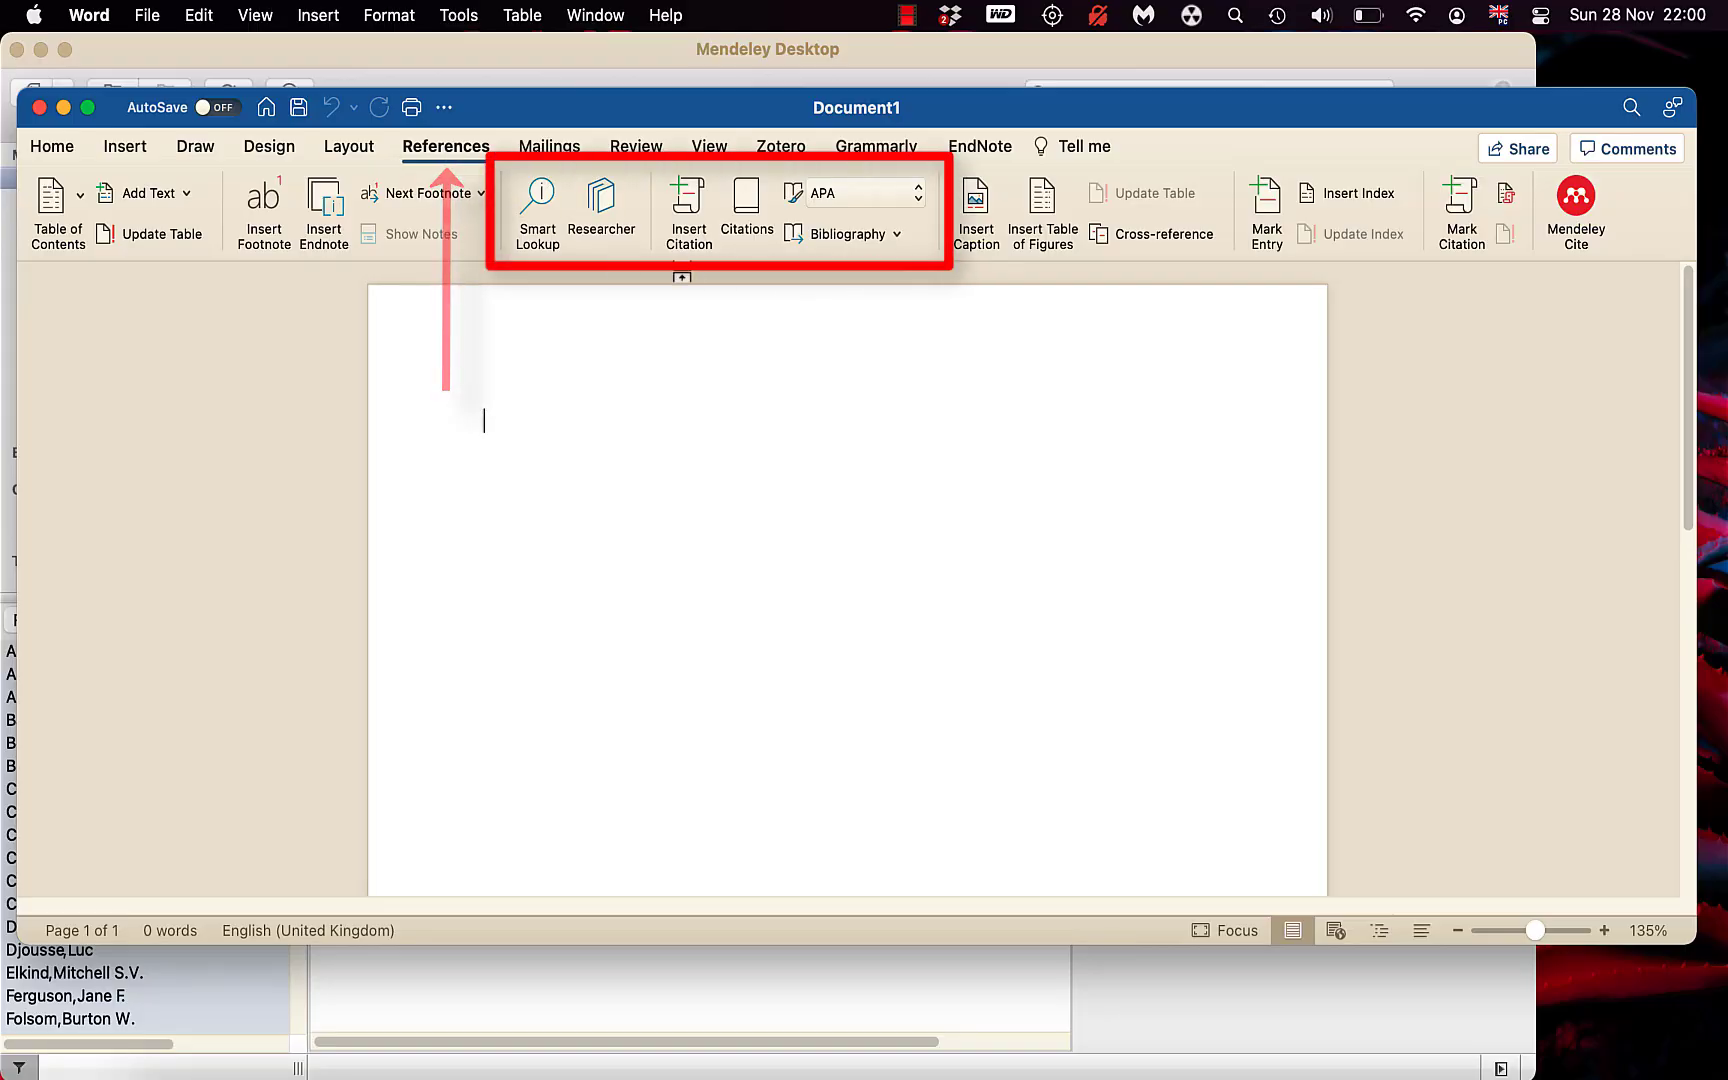
{"action": "left_click", "coordinate": [386, 46]}
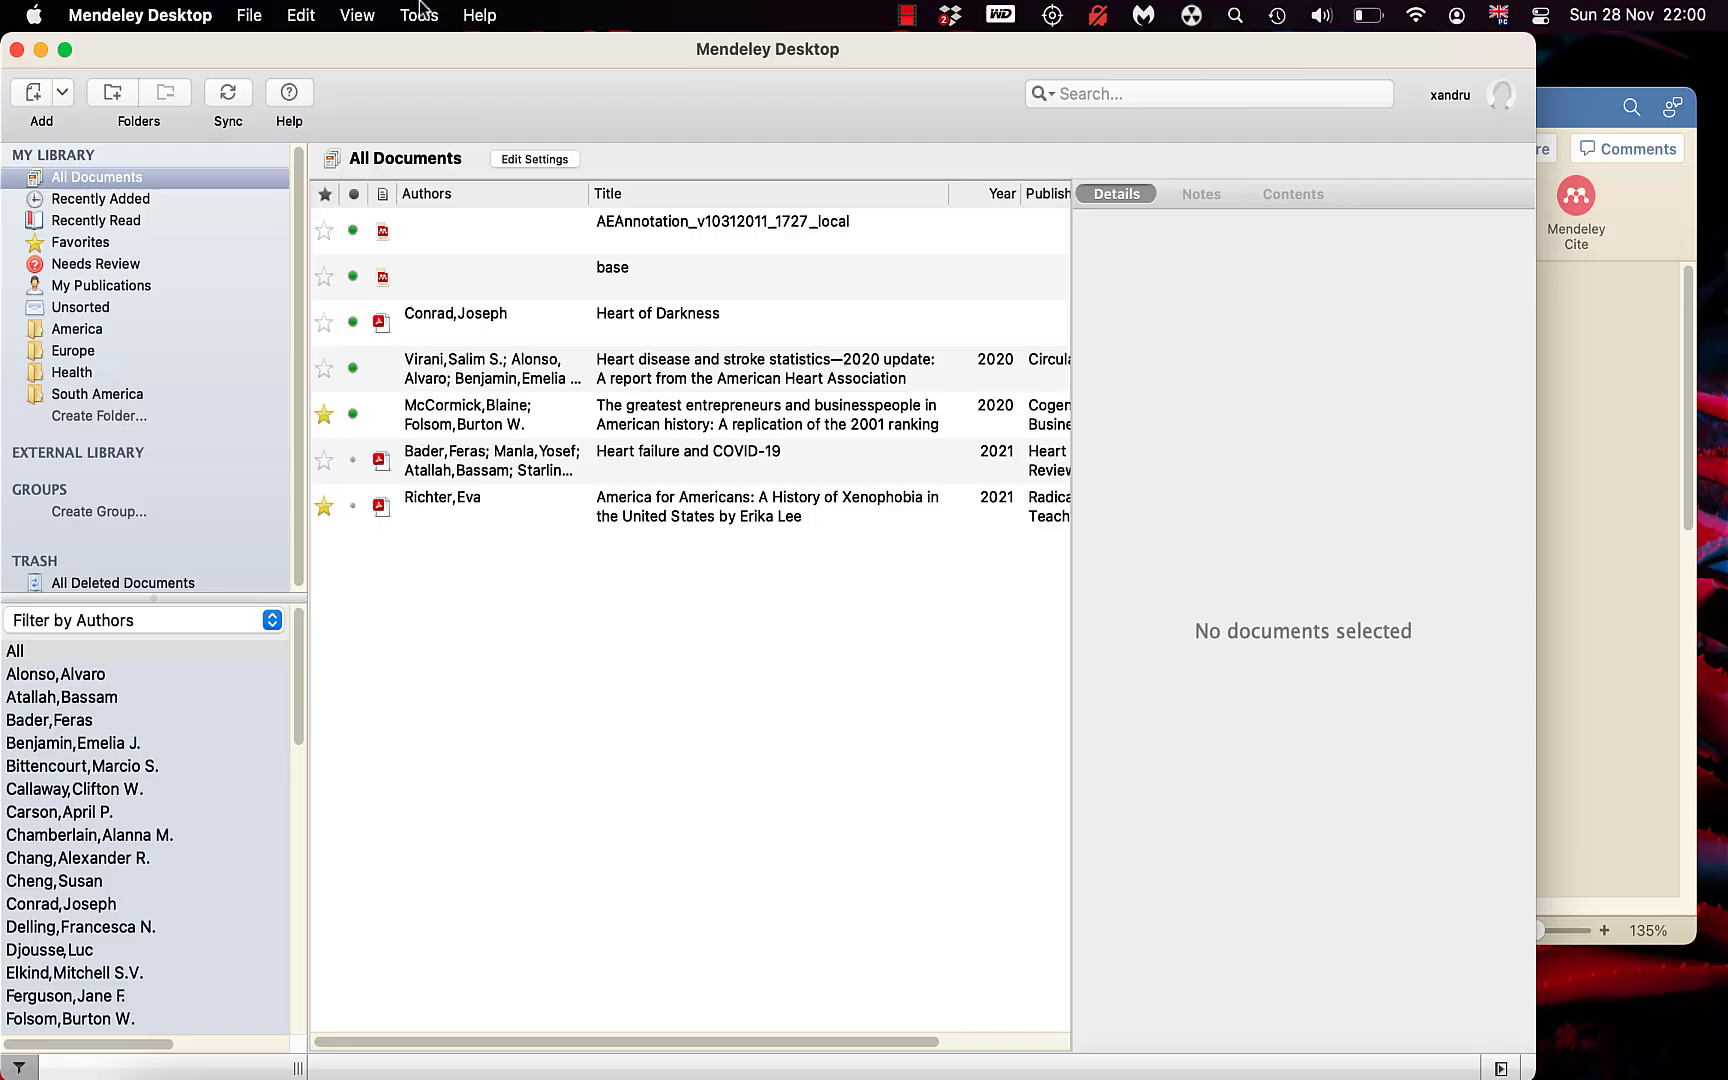
- Install the MS Word plugin from Mendeley Desktop, quitting Word so it completes
{"action": "left_click", "coordinate": [420, 12]}
{"action": "left_click", "coordinate": [429, 72]}
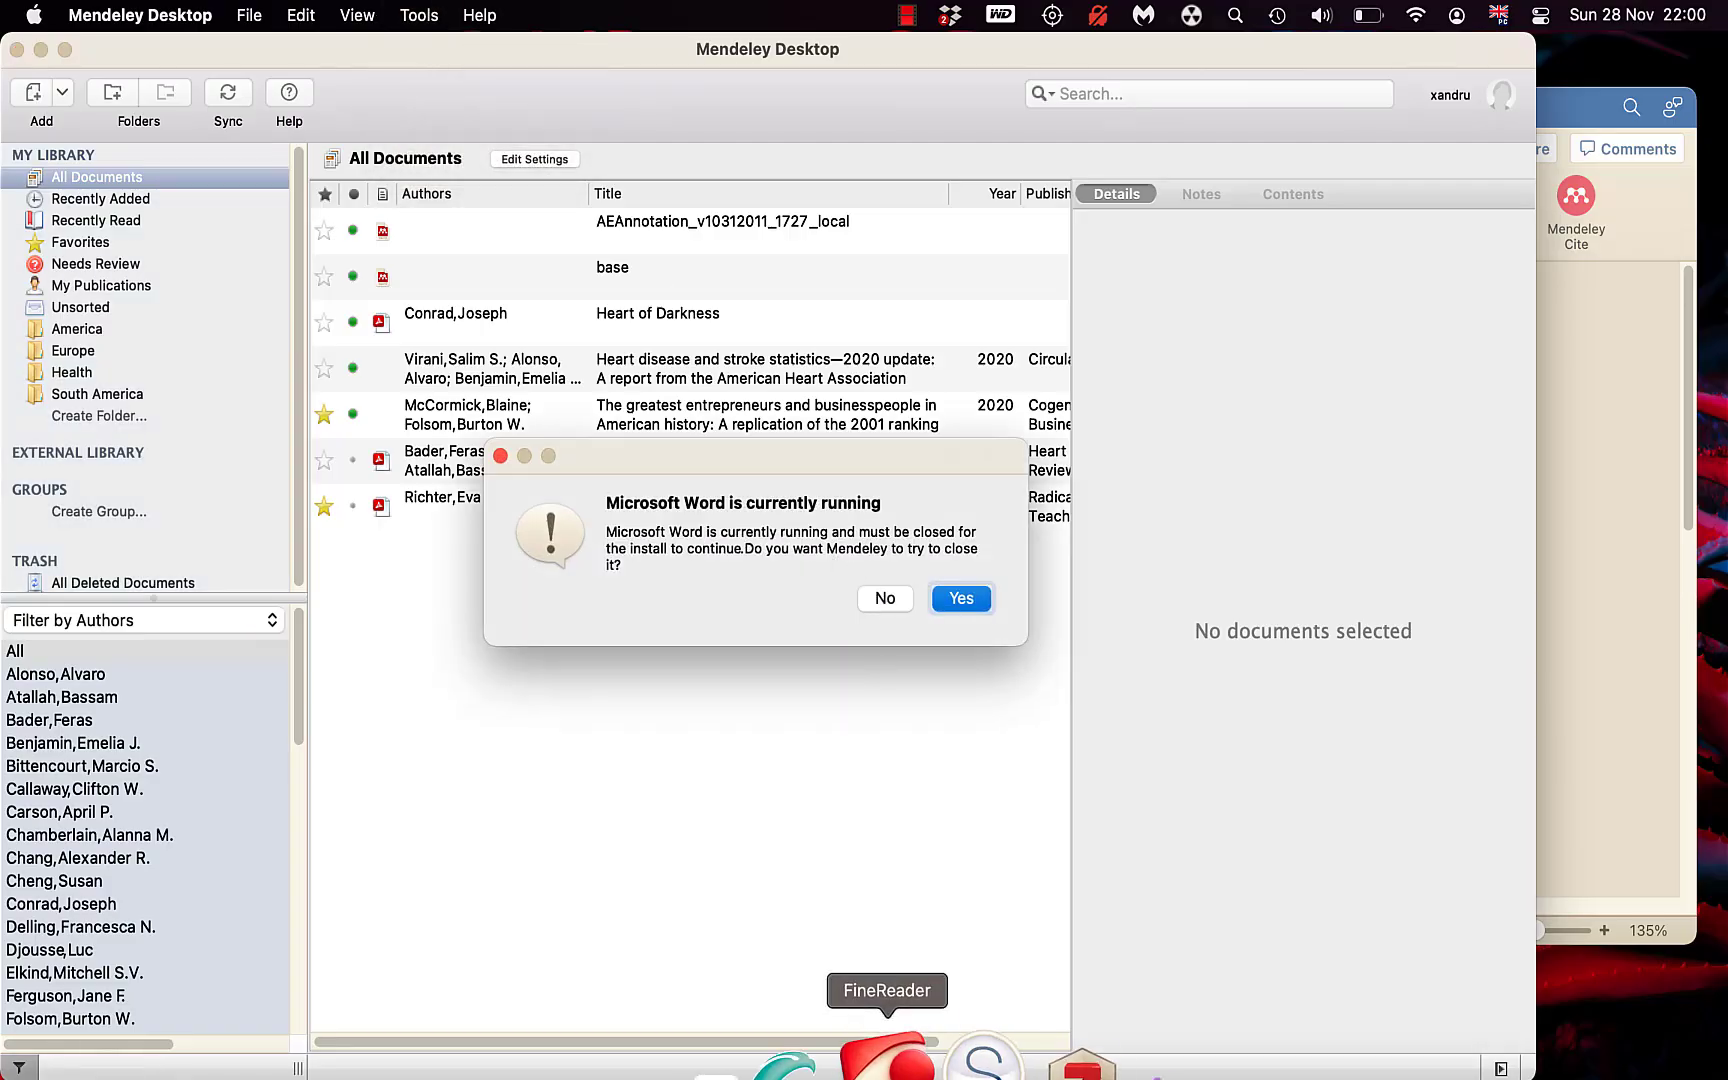
{"action": "left_click", "coordinate": [731, 1060]}
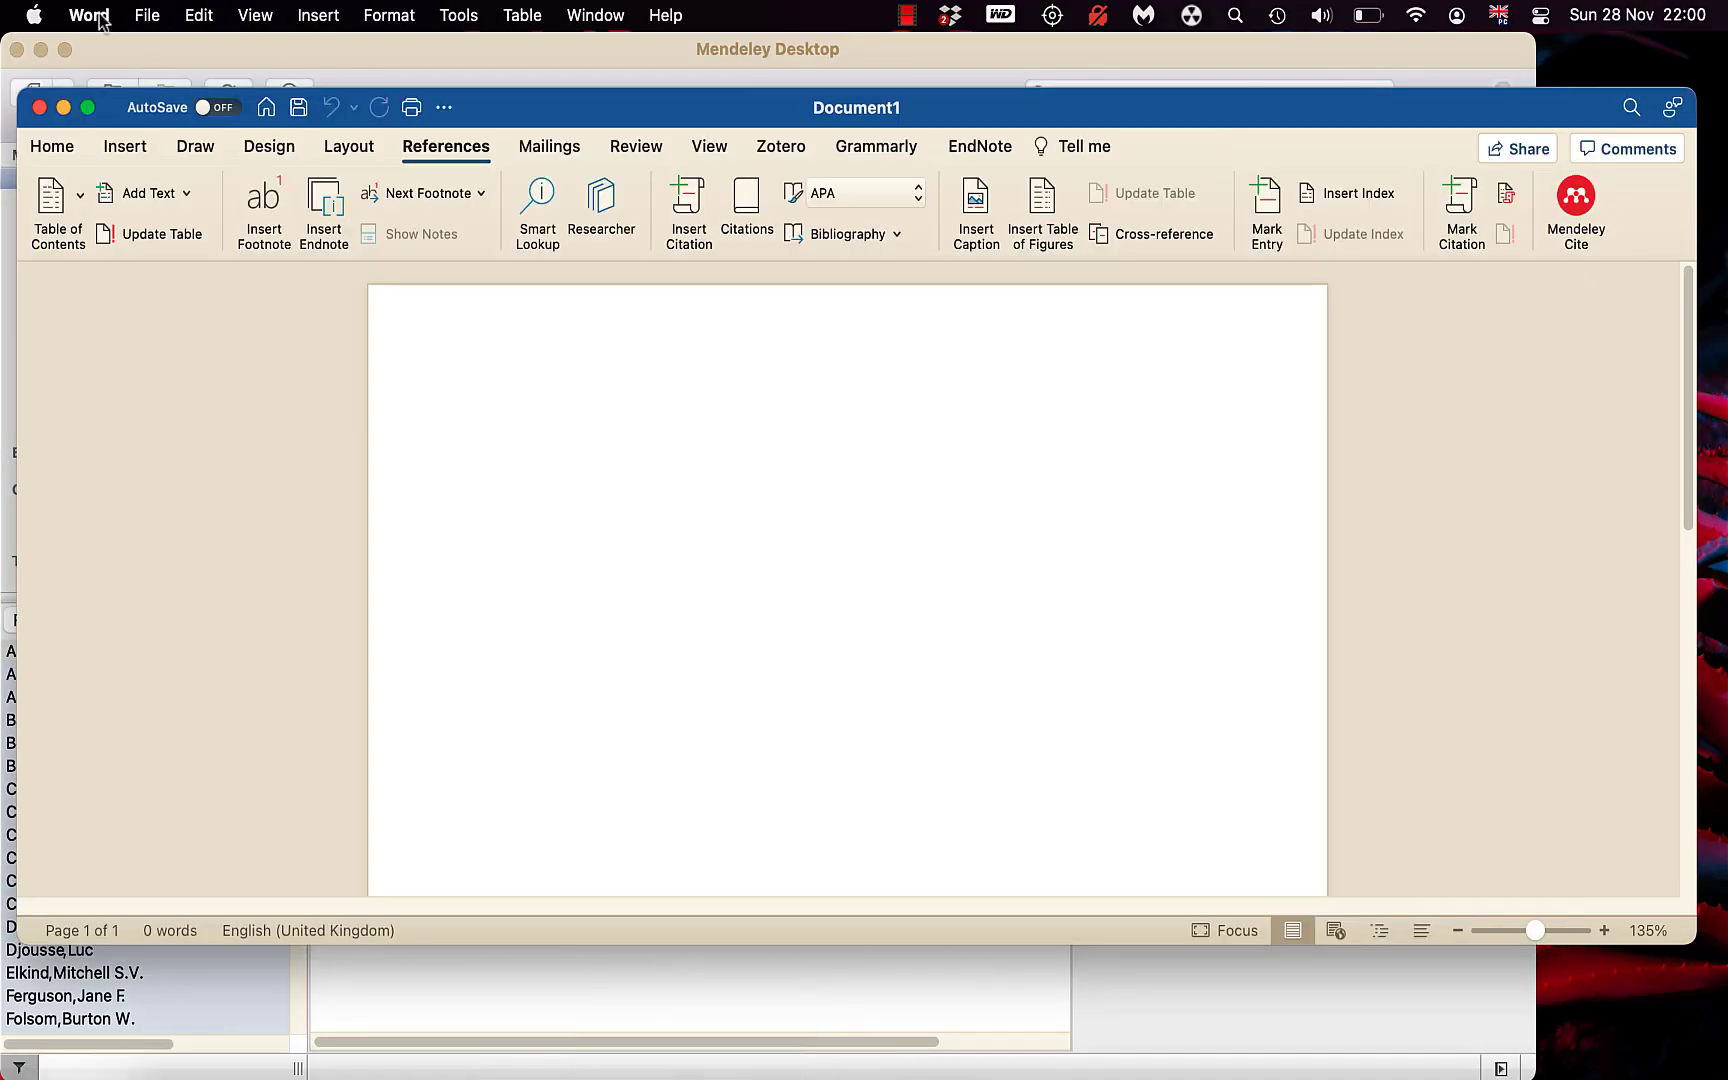
{"action": "left_click", "coordinate": [89, 15]}
{"action": "left_click", "coordinate": [134, 322]}
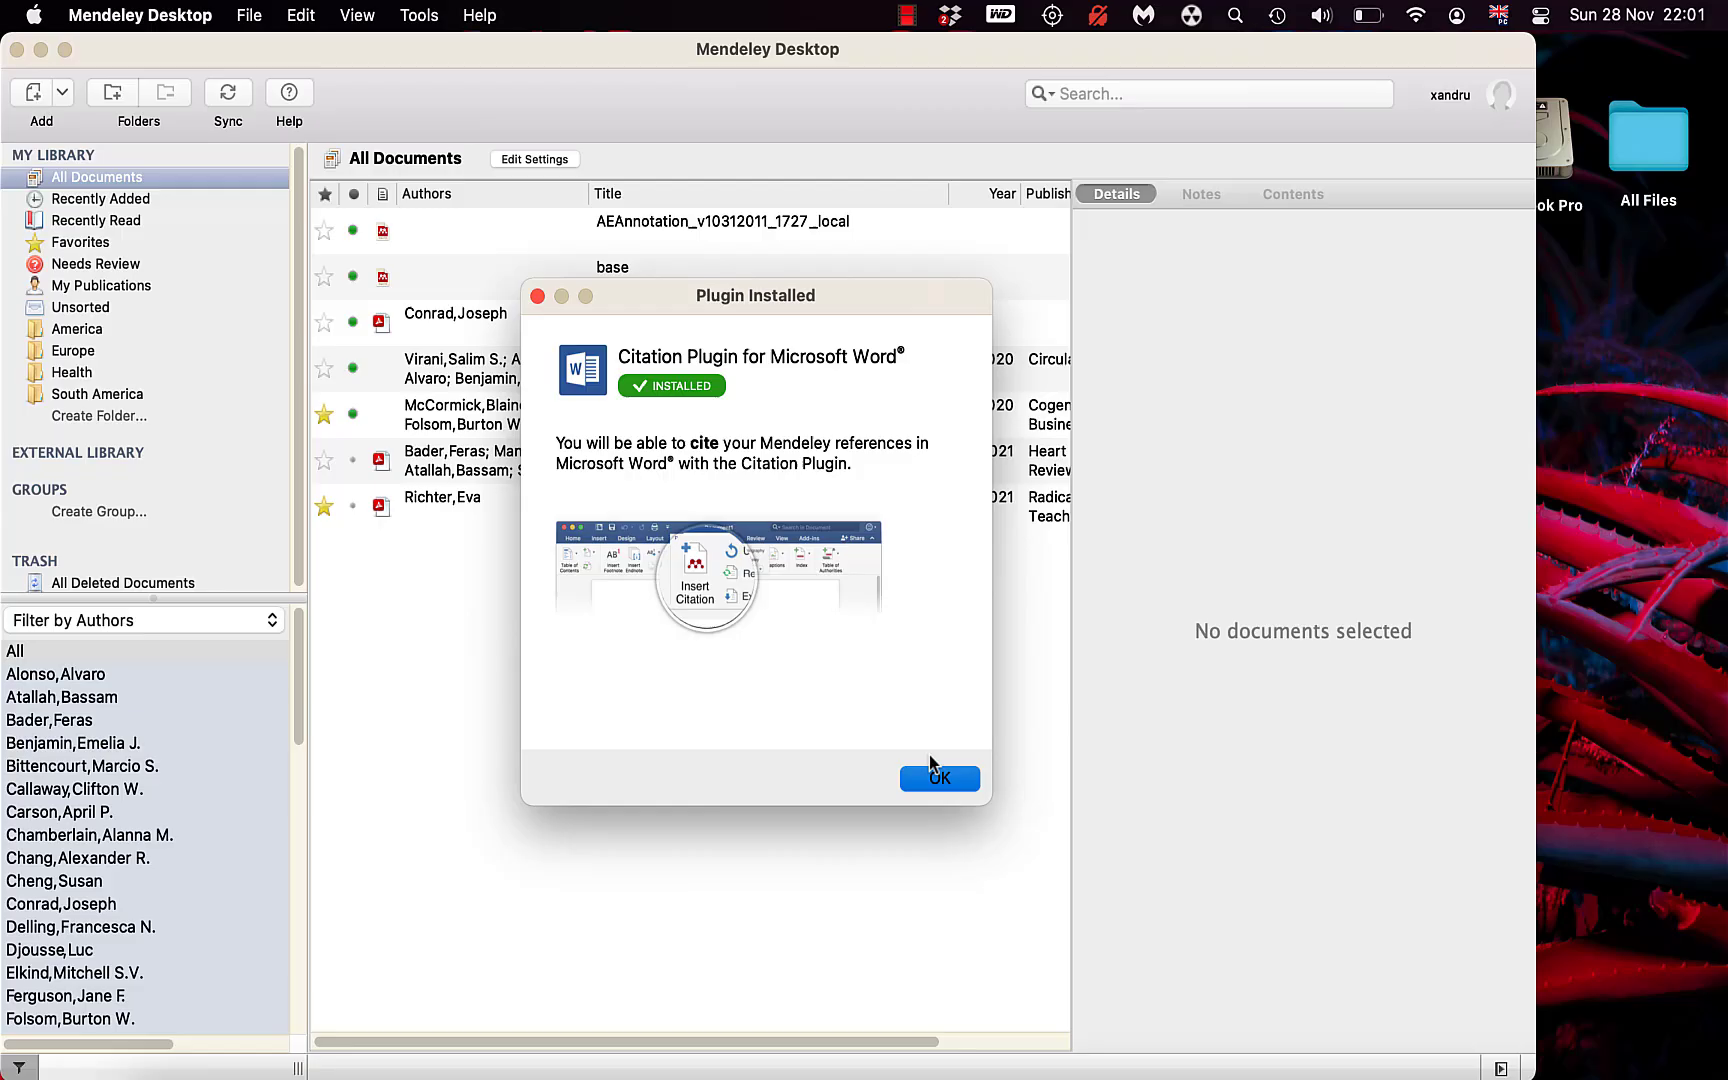
{"action": "left_click", "coordinate": [937, 782]}
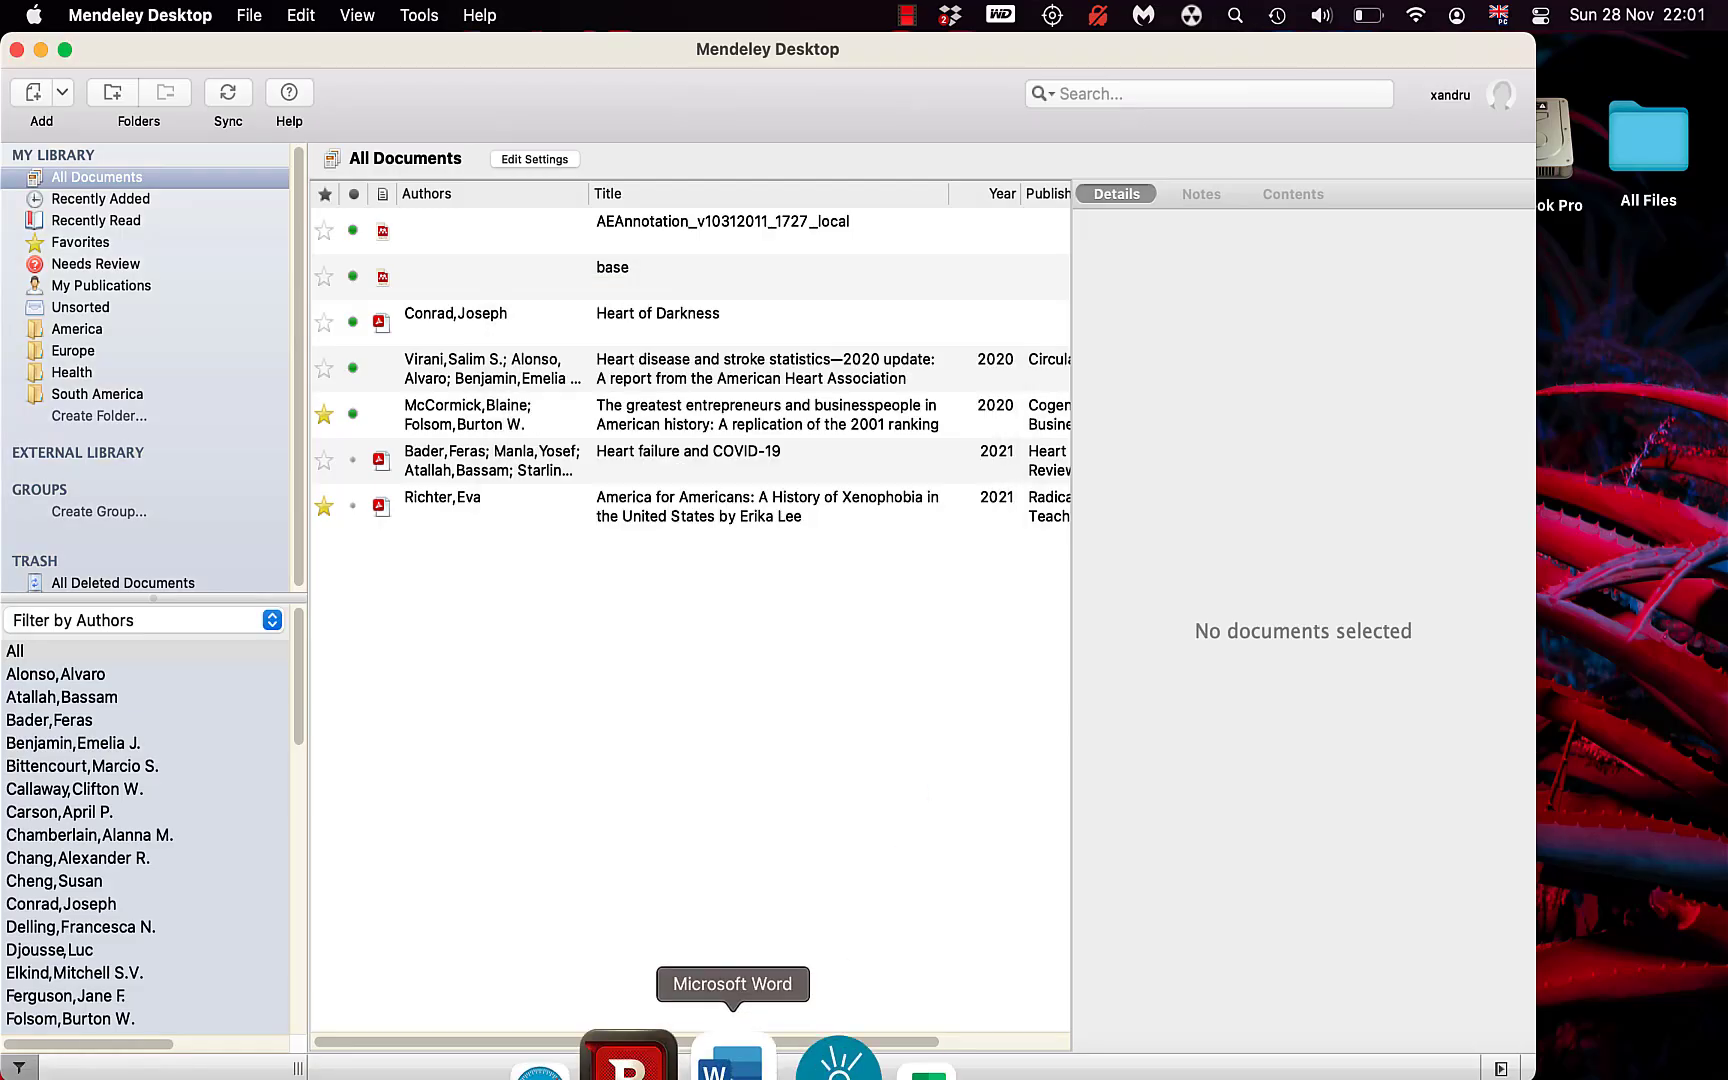
- Relaunch Word on a new blank document and view its References tools
{"action": "left_click", "coordinate": [730, 1050]}
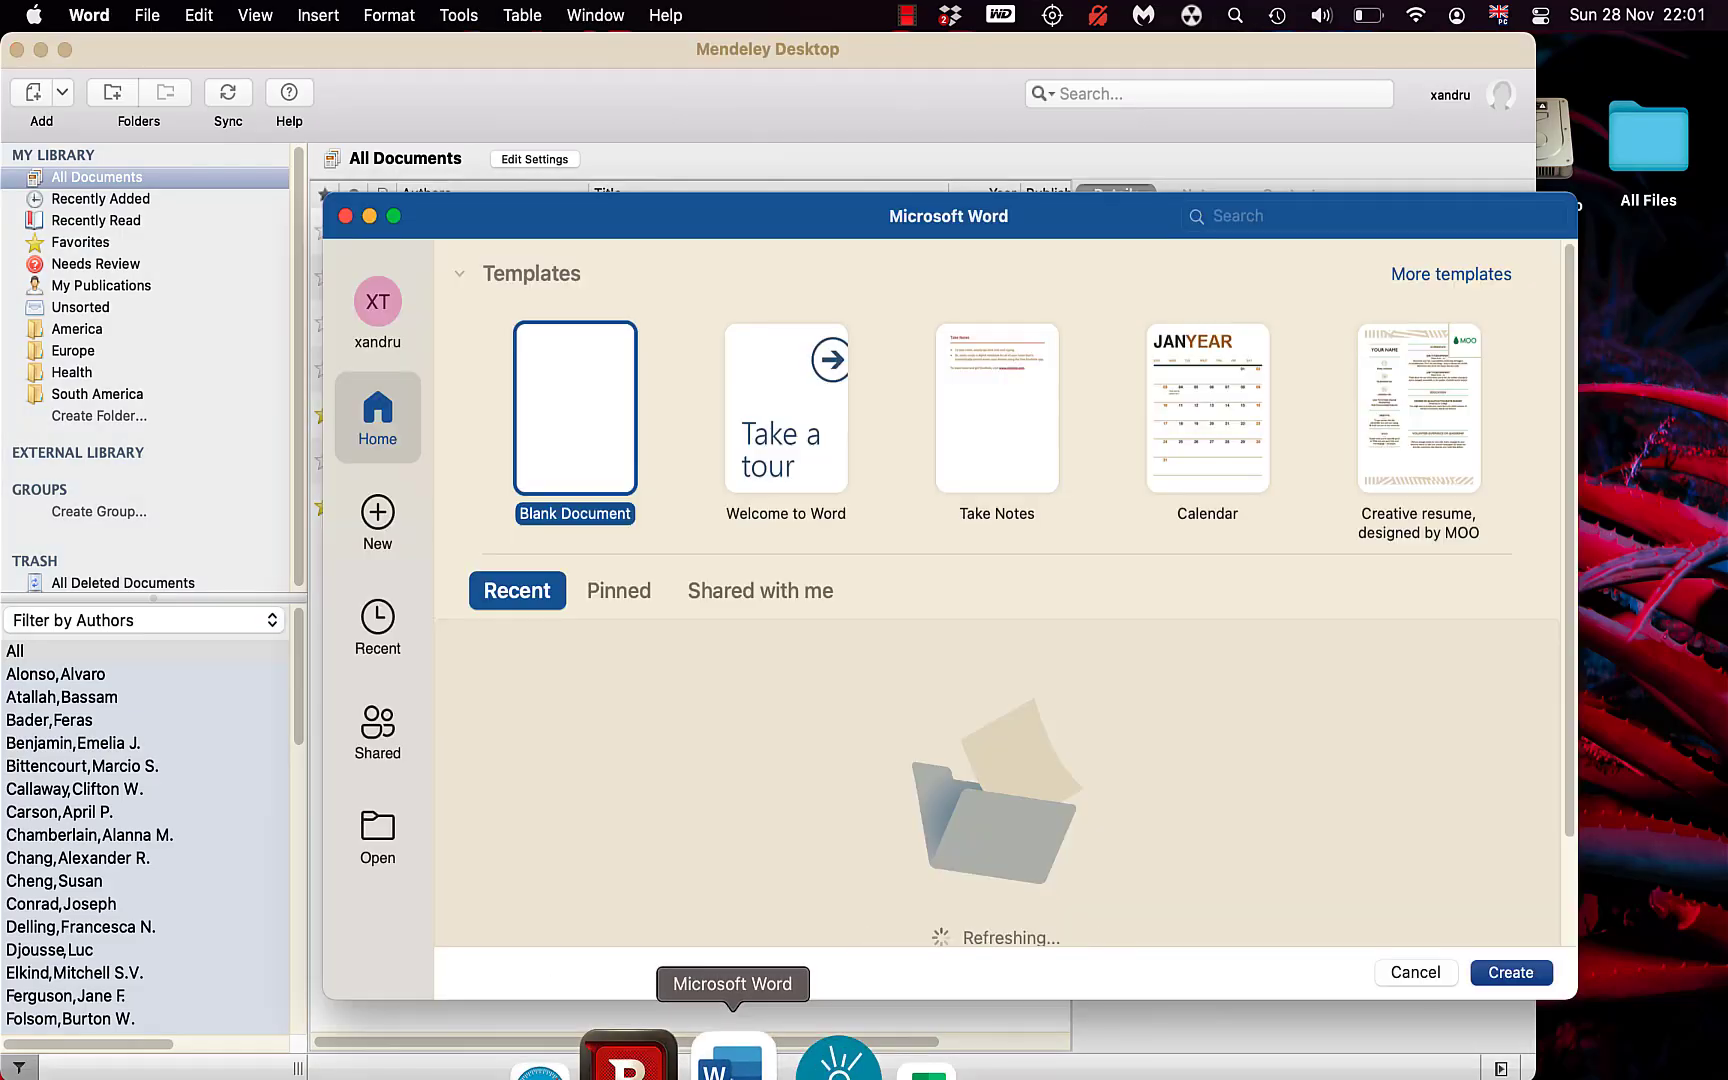
{"action": "double_click", "coordinate": [572, 487]}
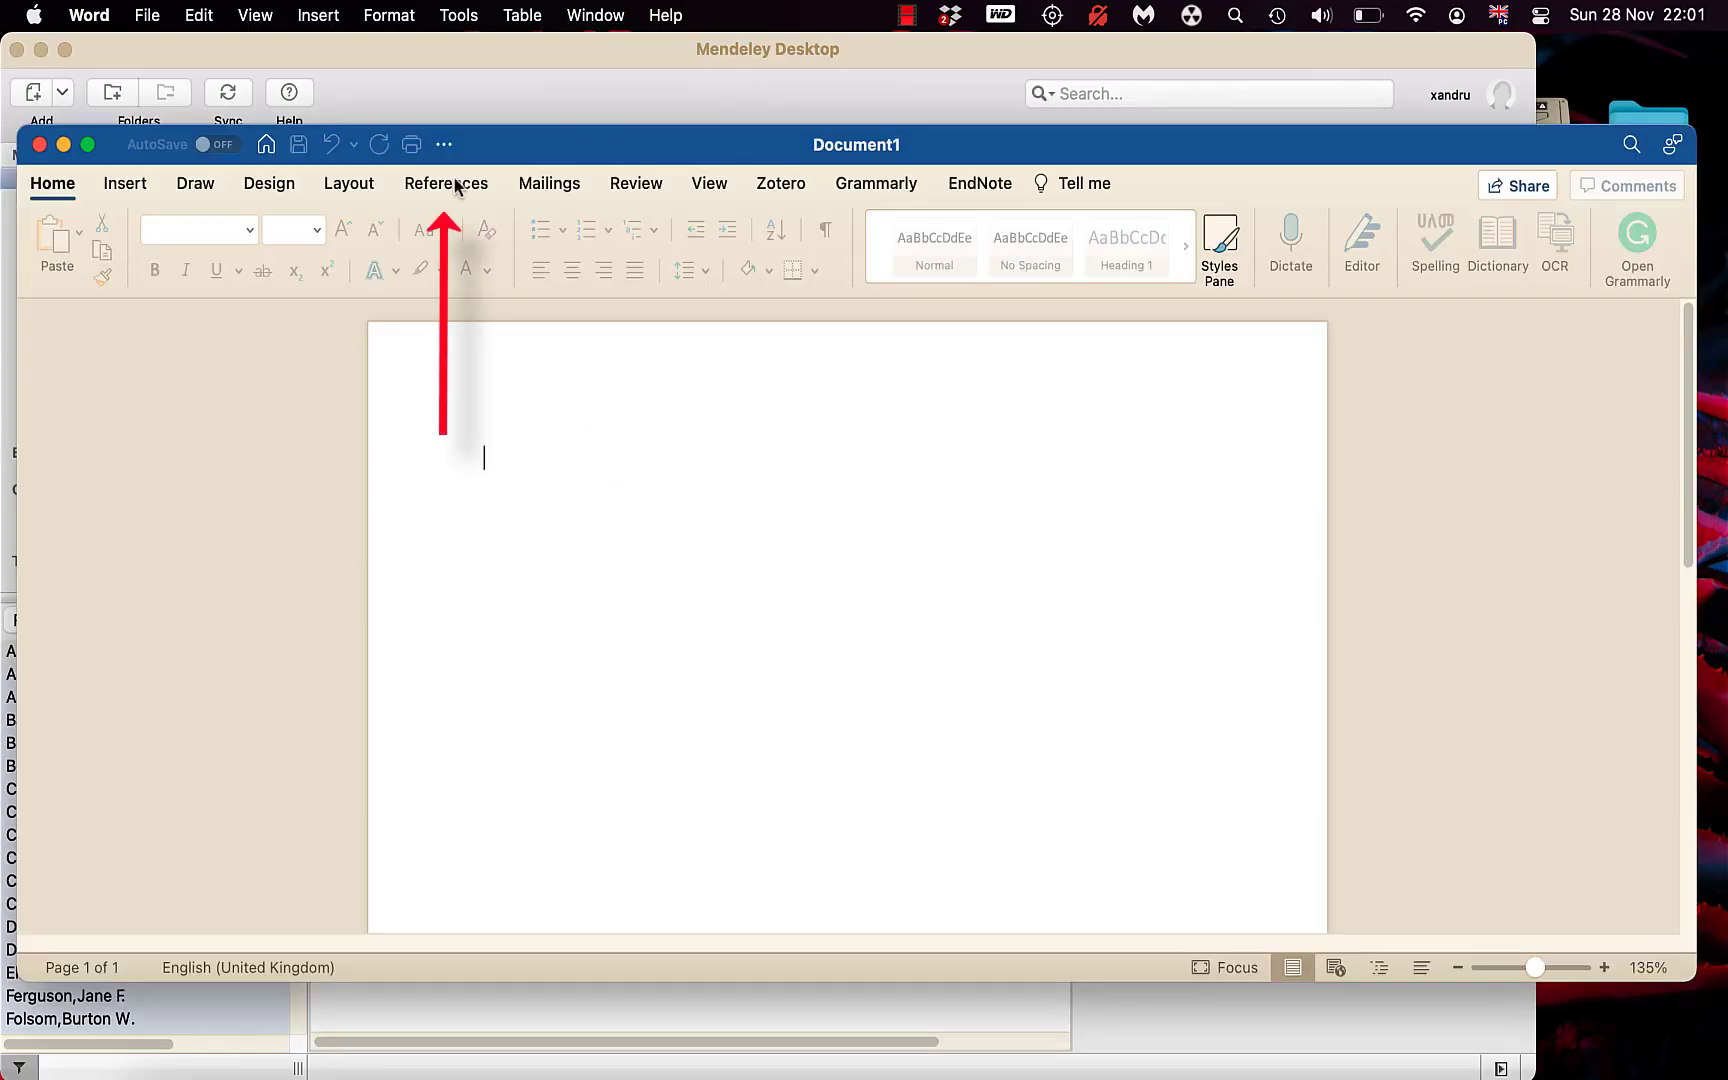
{"action": "left_click", "coordinate": [455, 185]}
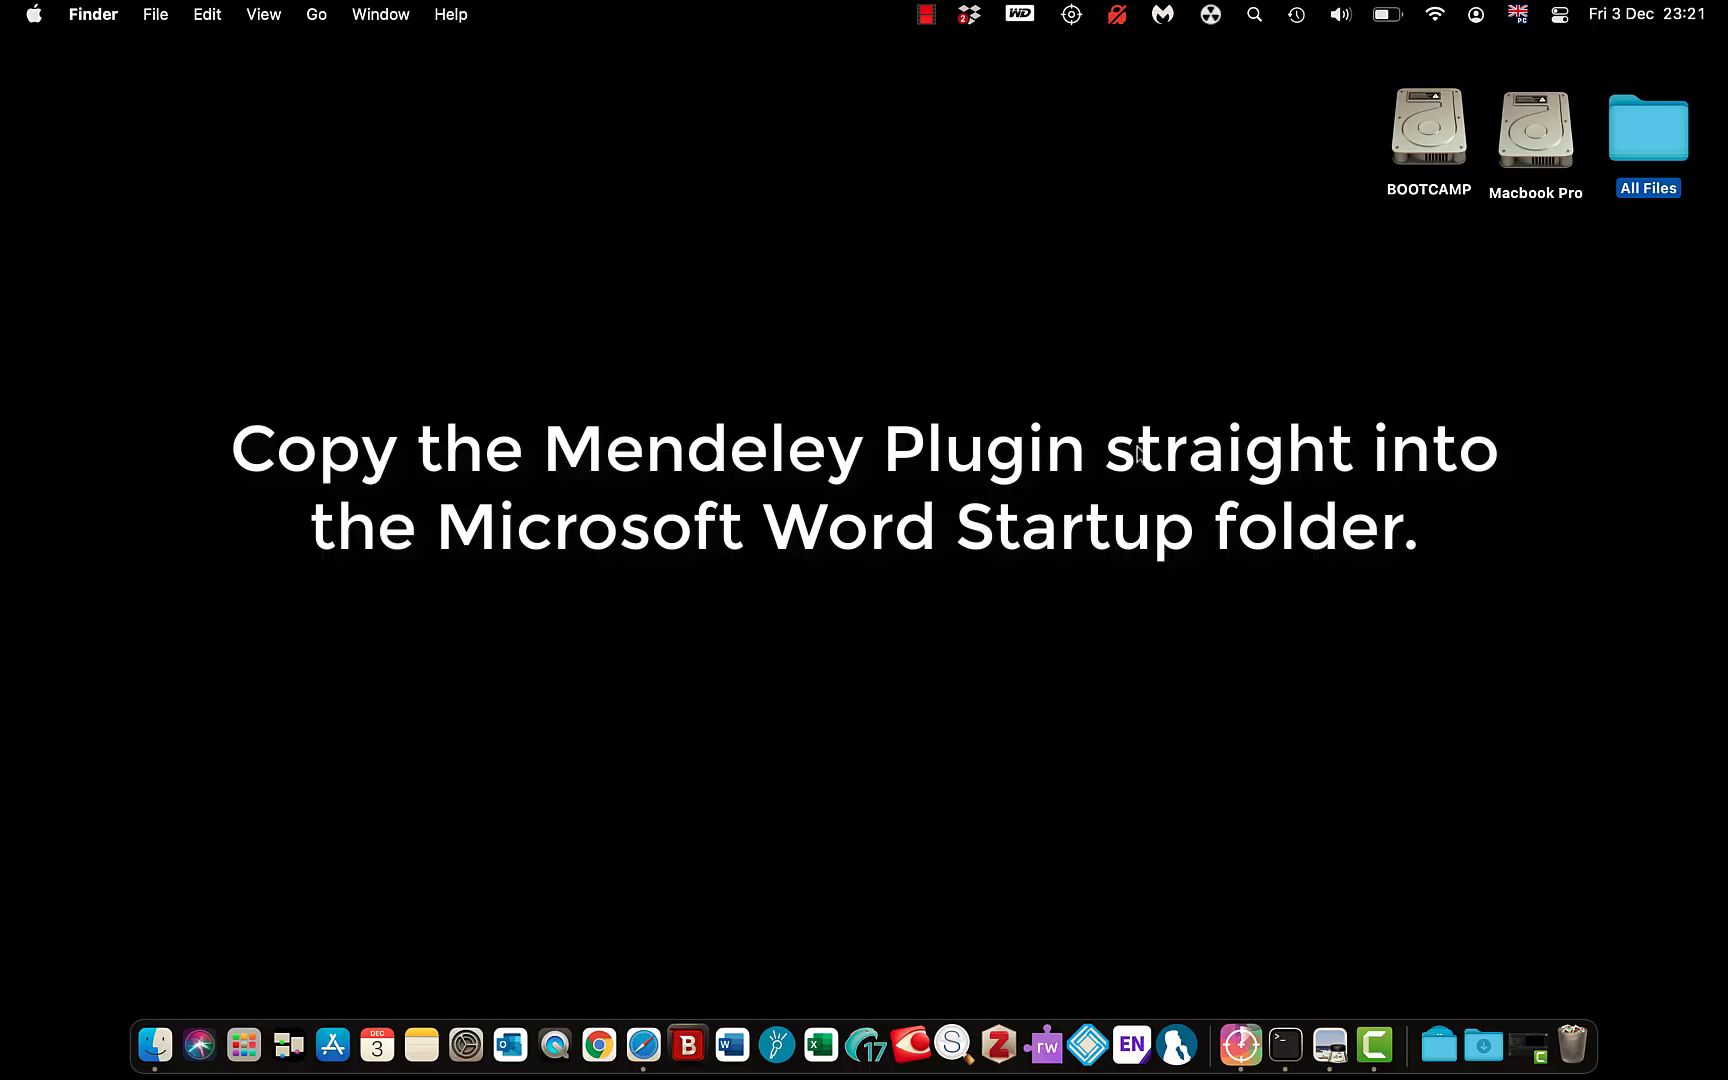
{"action": "left_click", "coordinate": [731, 1024]}
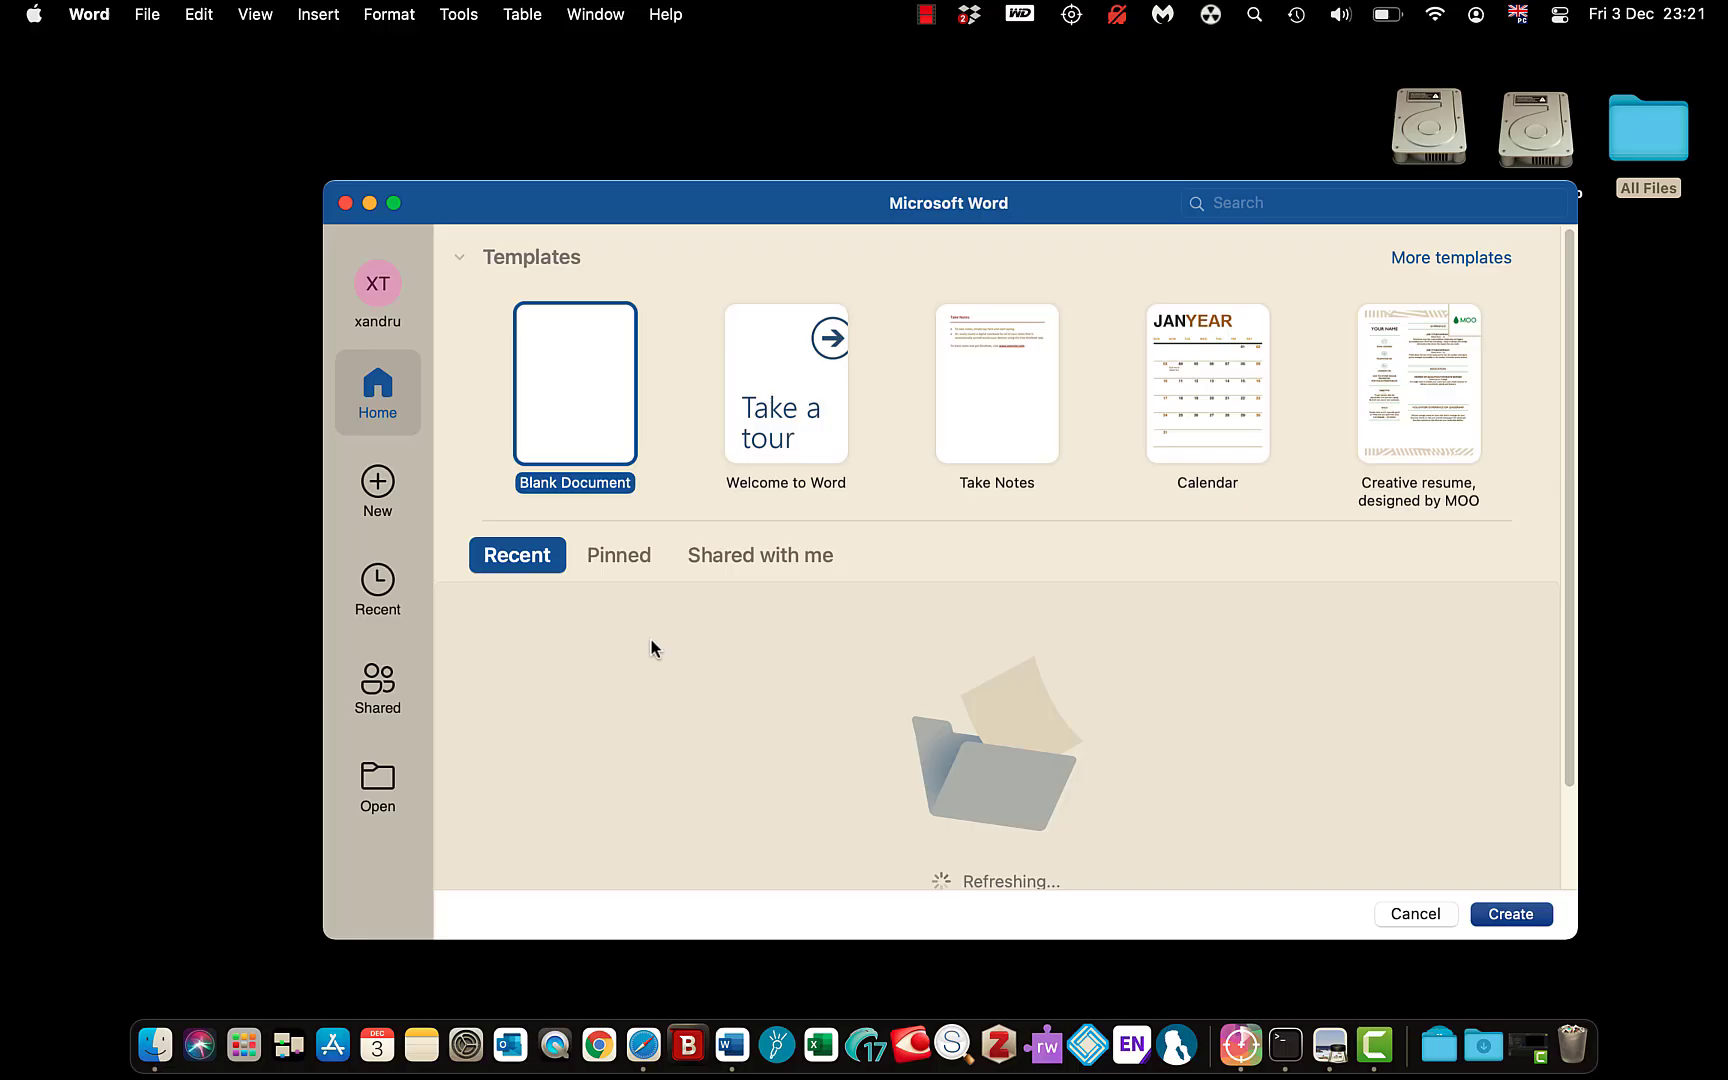
{"action": "double_click", "coordinate": [578, 416]}
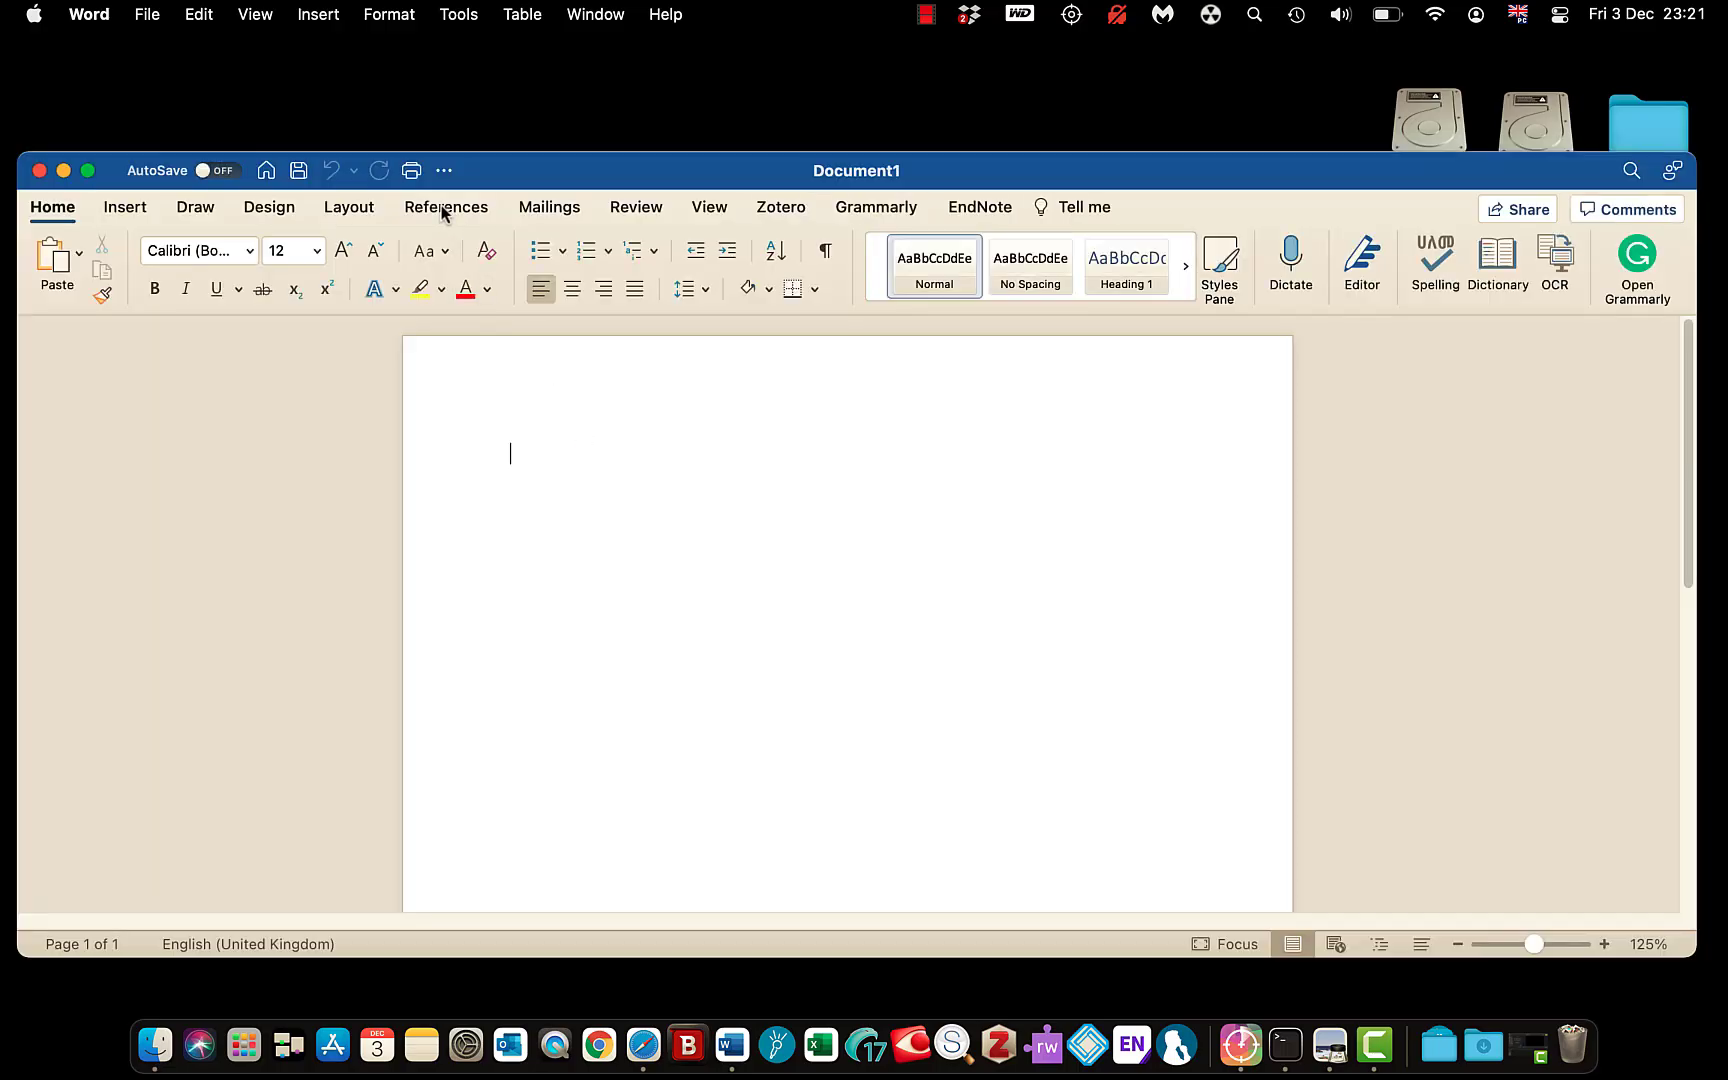
{"action": "left_click", "coordinate": [443, 208]}
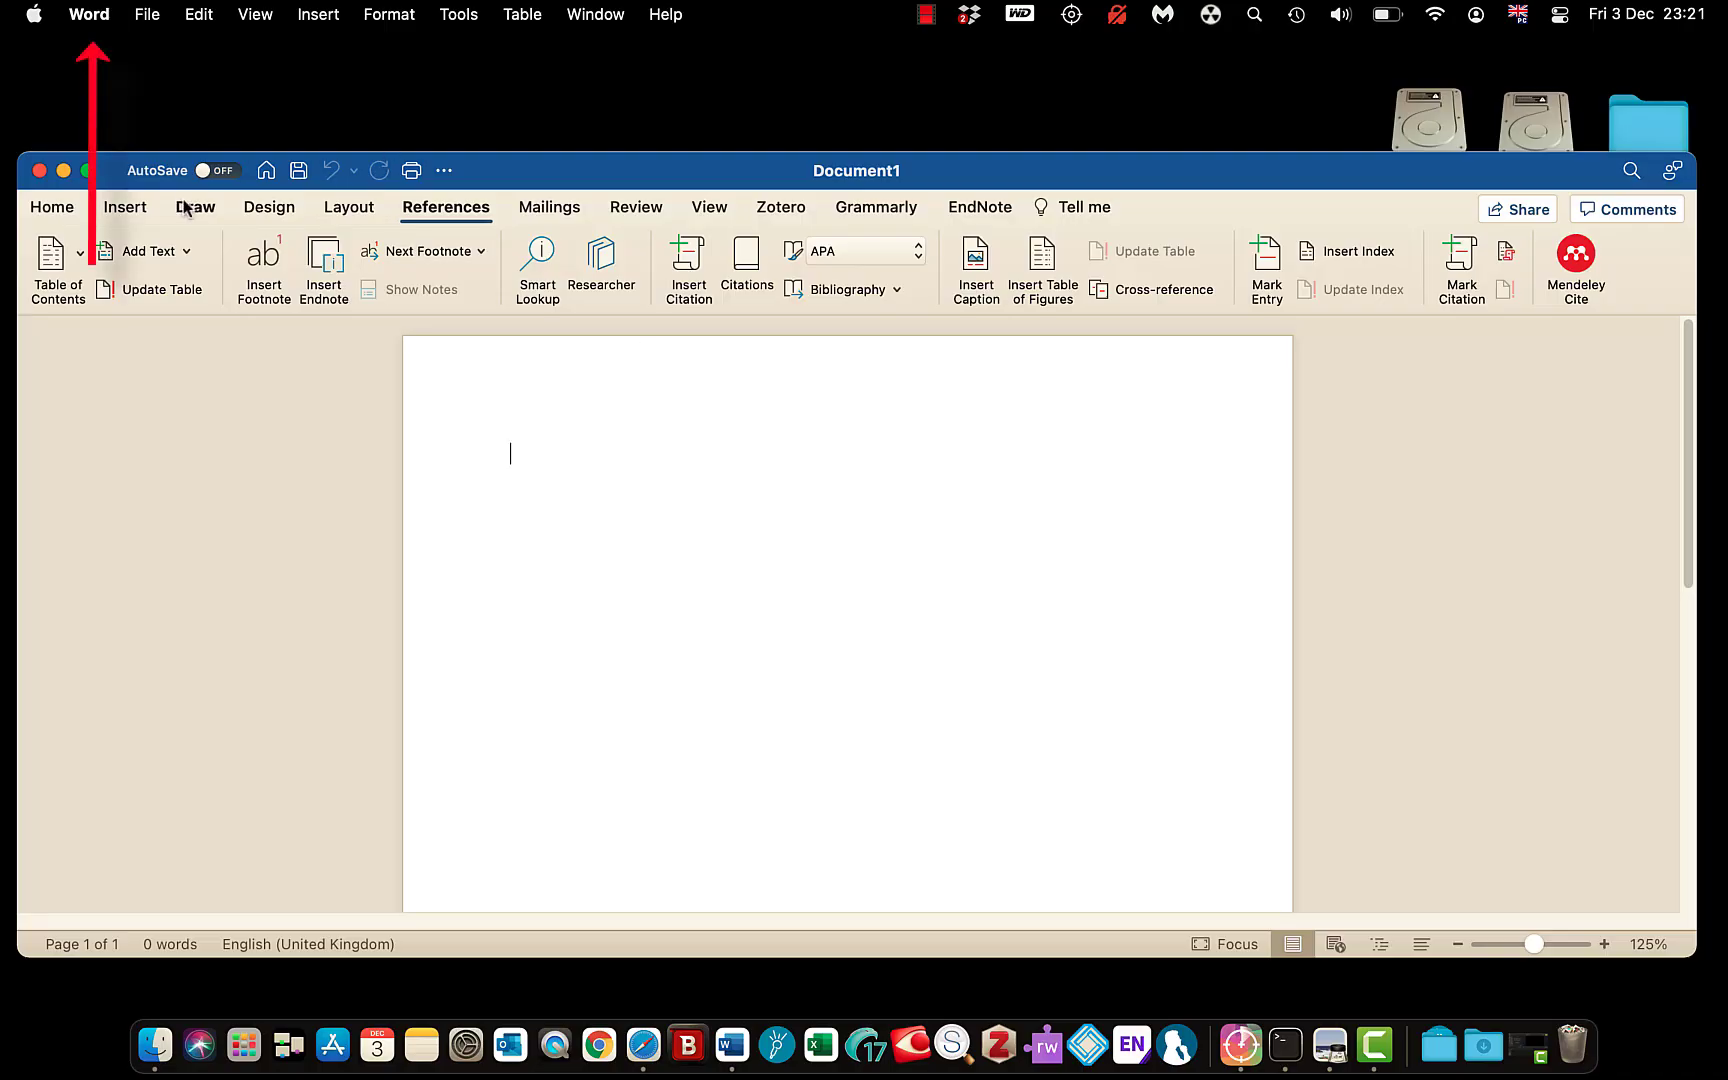
{"action": "left_click", "coordinate": [39, 171]}
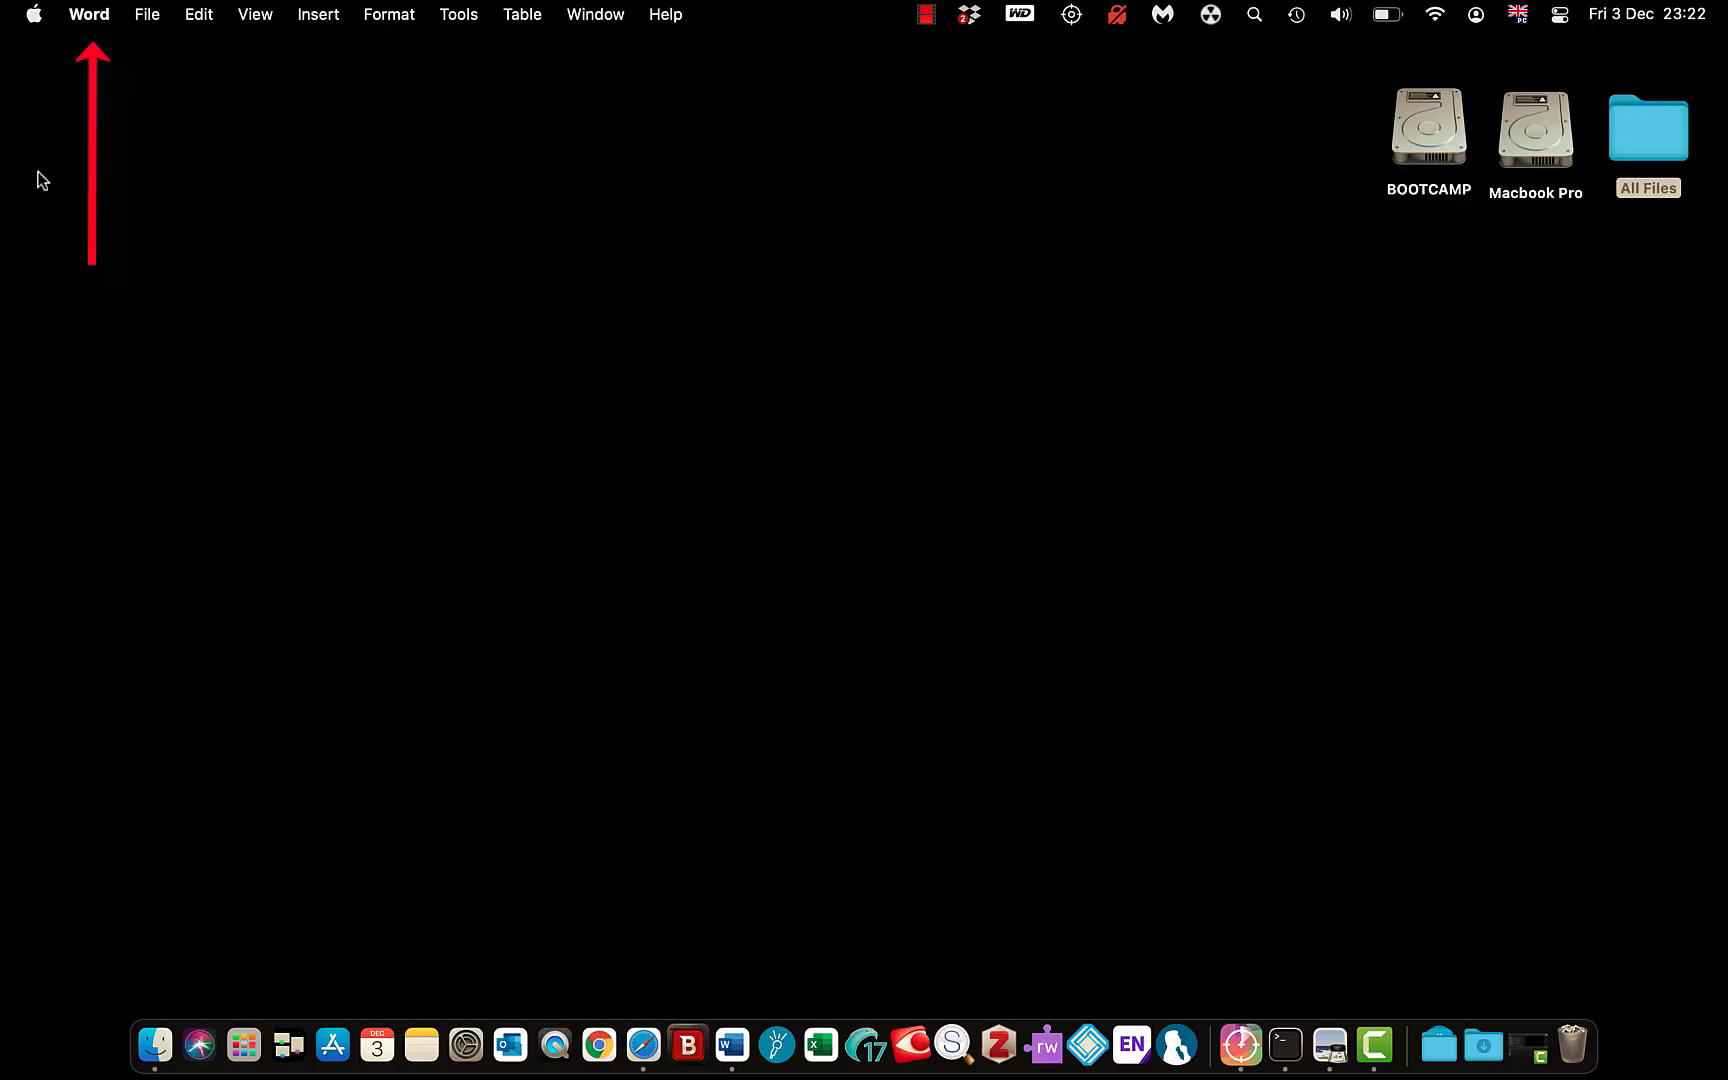
{"action": "left_click", "coordinate": [89, 15]}
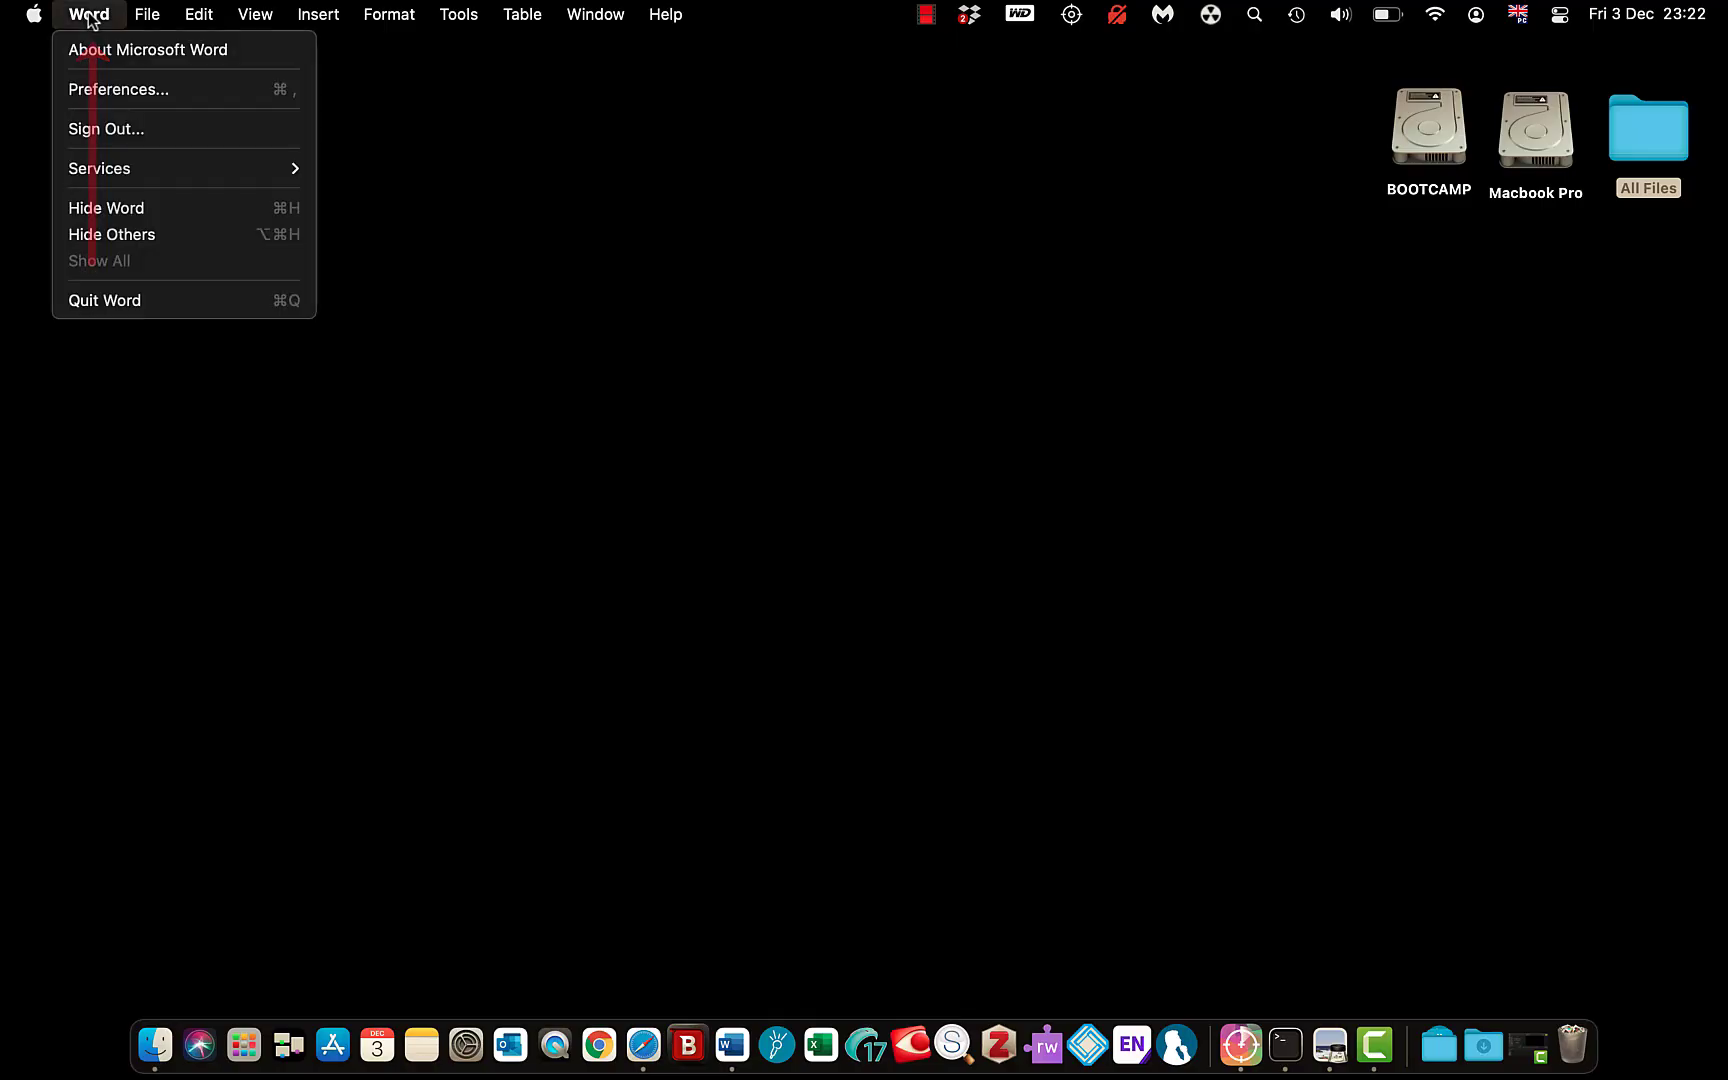
{"action": "left_click", "coordinate": [140, 299]}
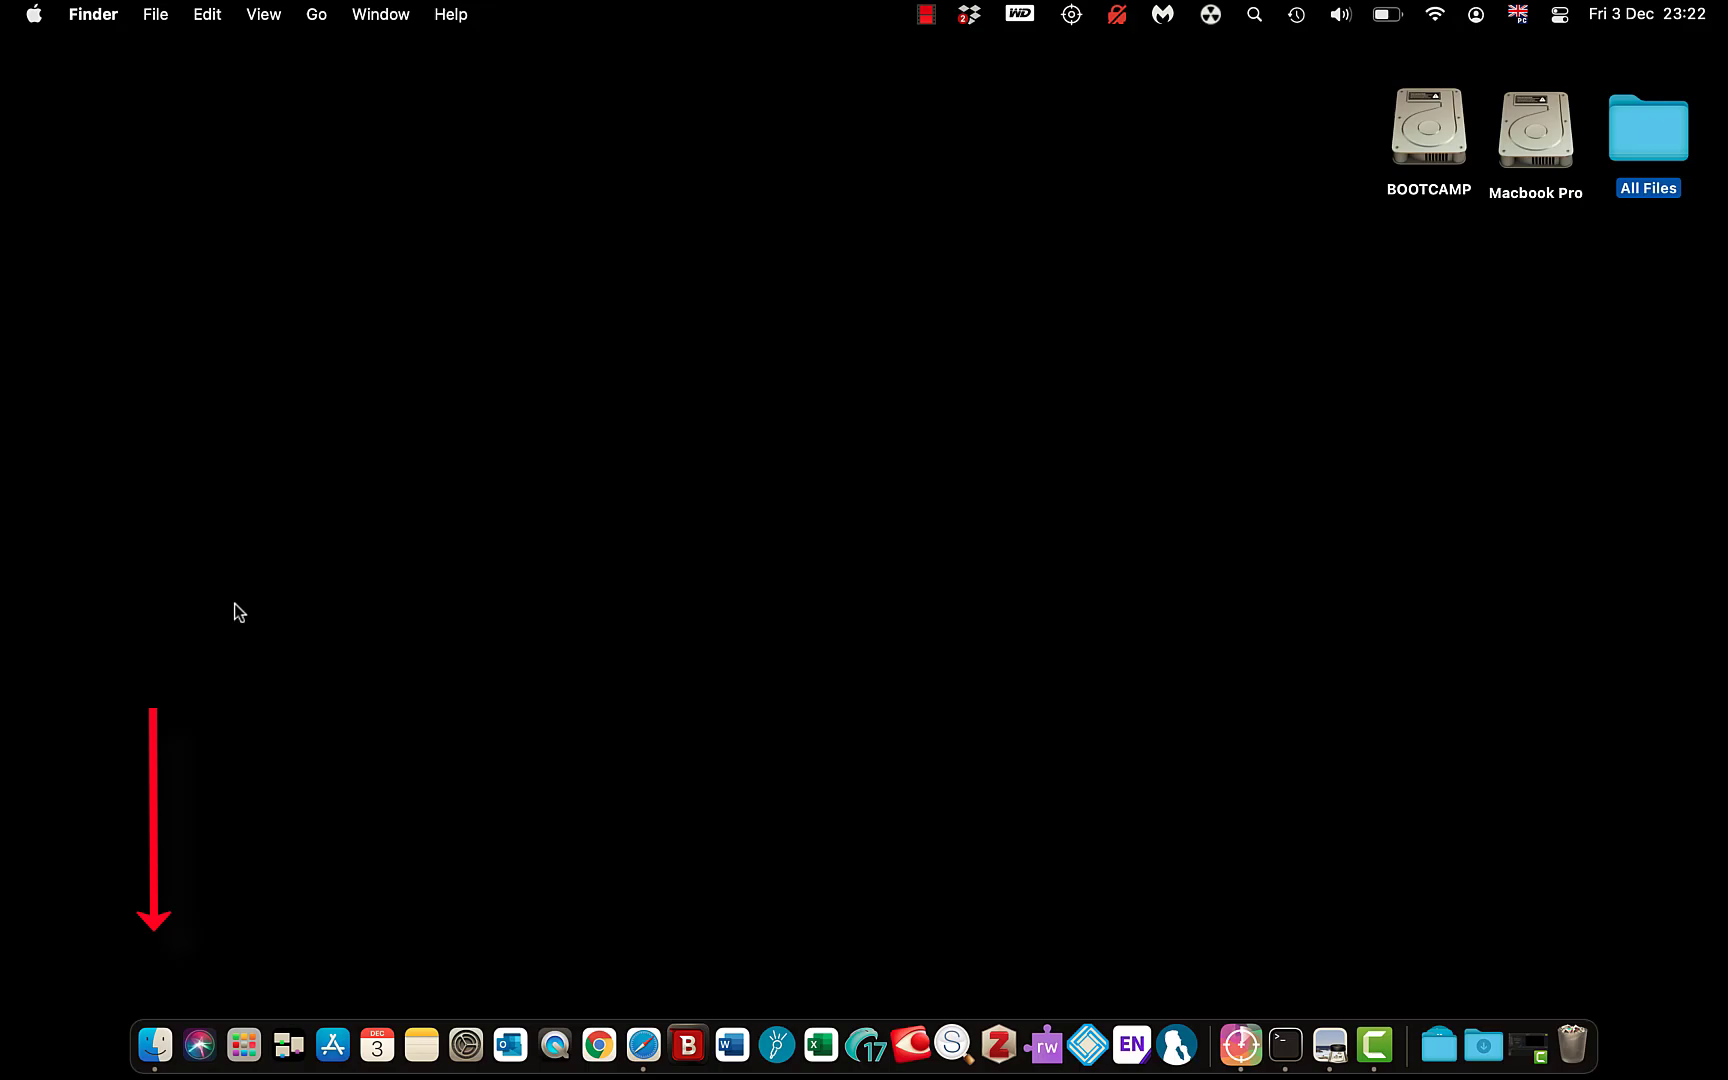
- Show the package contents of Mendeley Desktop in the Applications folder
{"action": "left_click", "coordinate": [152, 1030]}
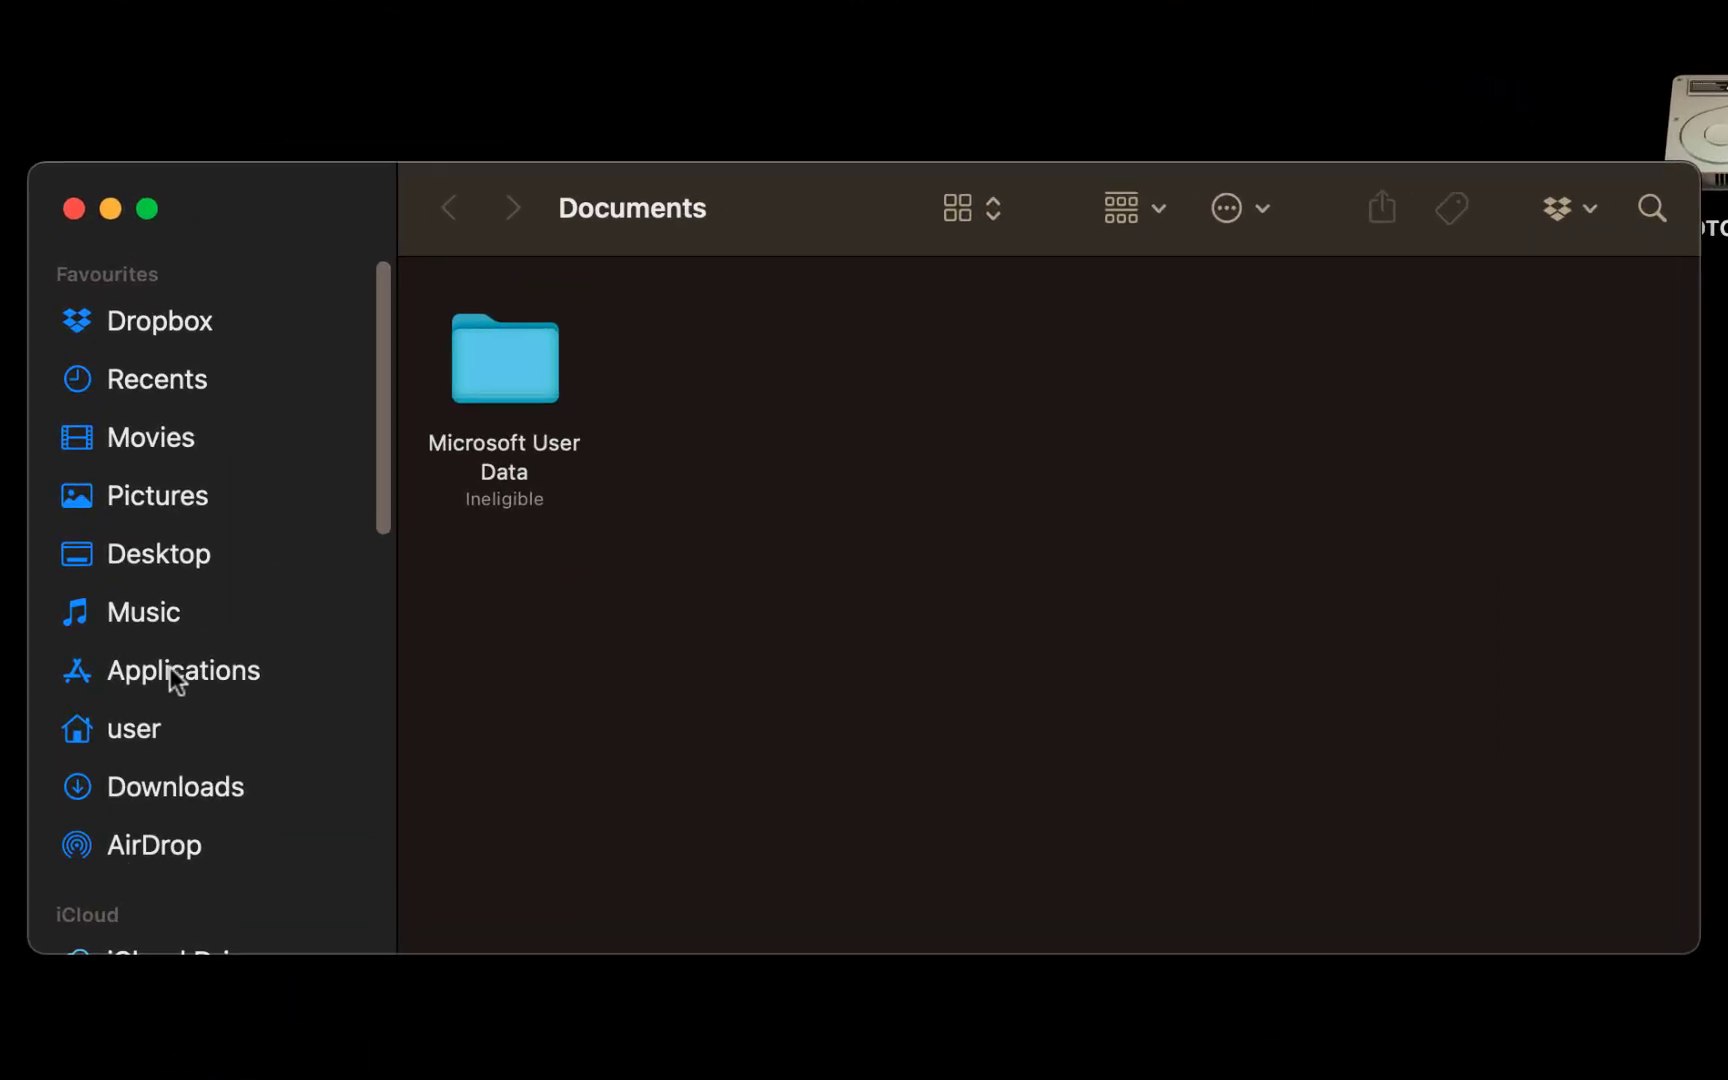
{"action": "left_click", "coordinate": [171, 667]}
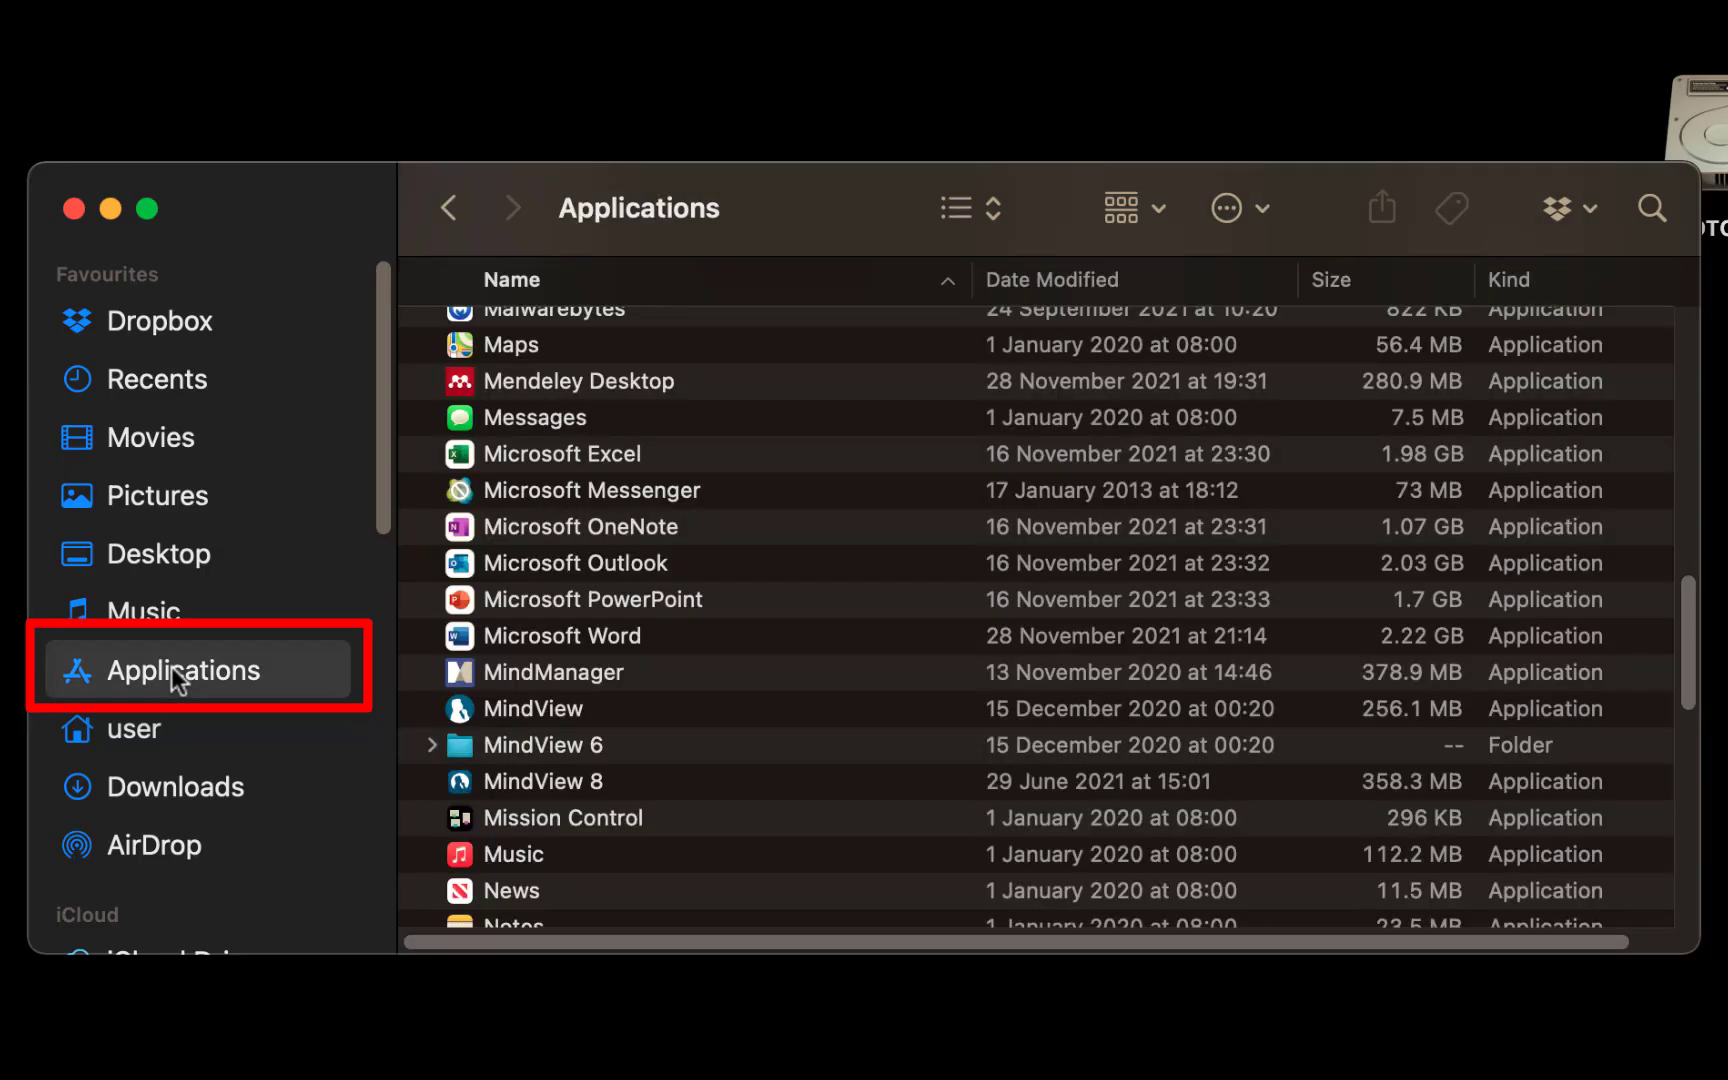
{"action": "left_click", "coordinate": [574, 386]}
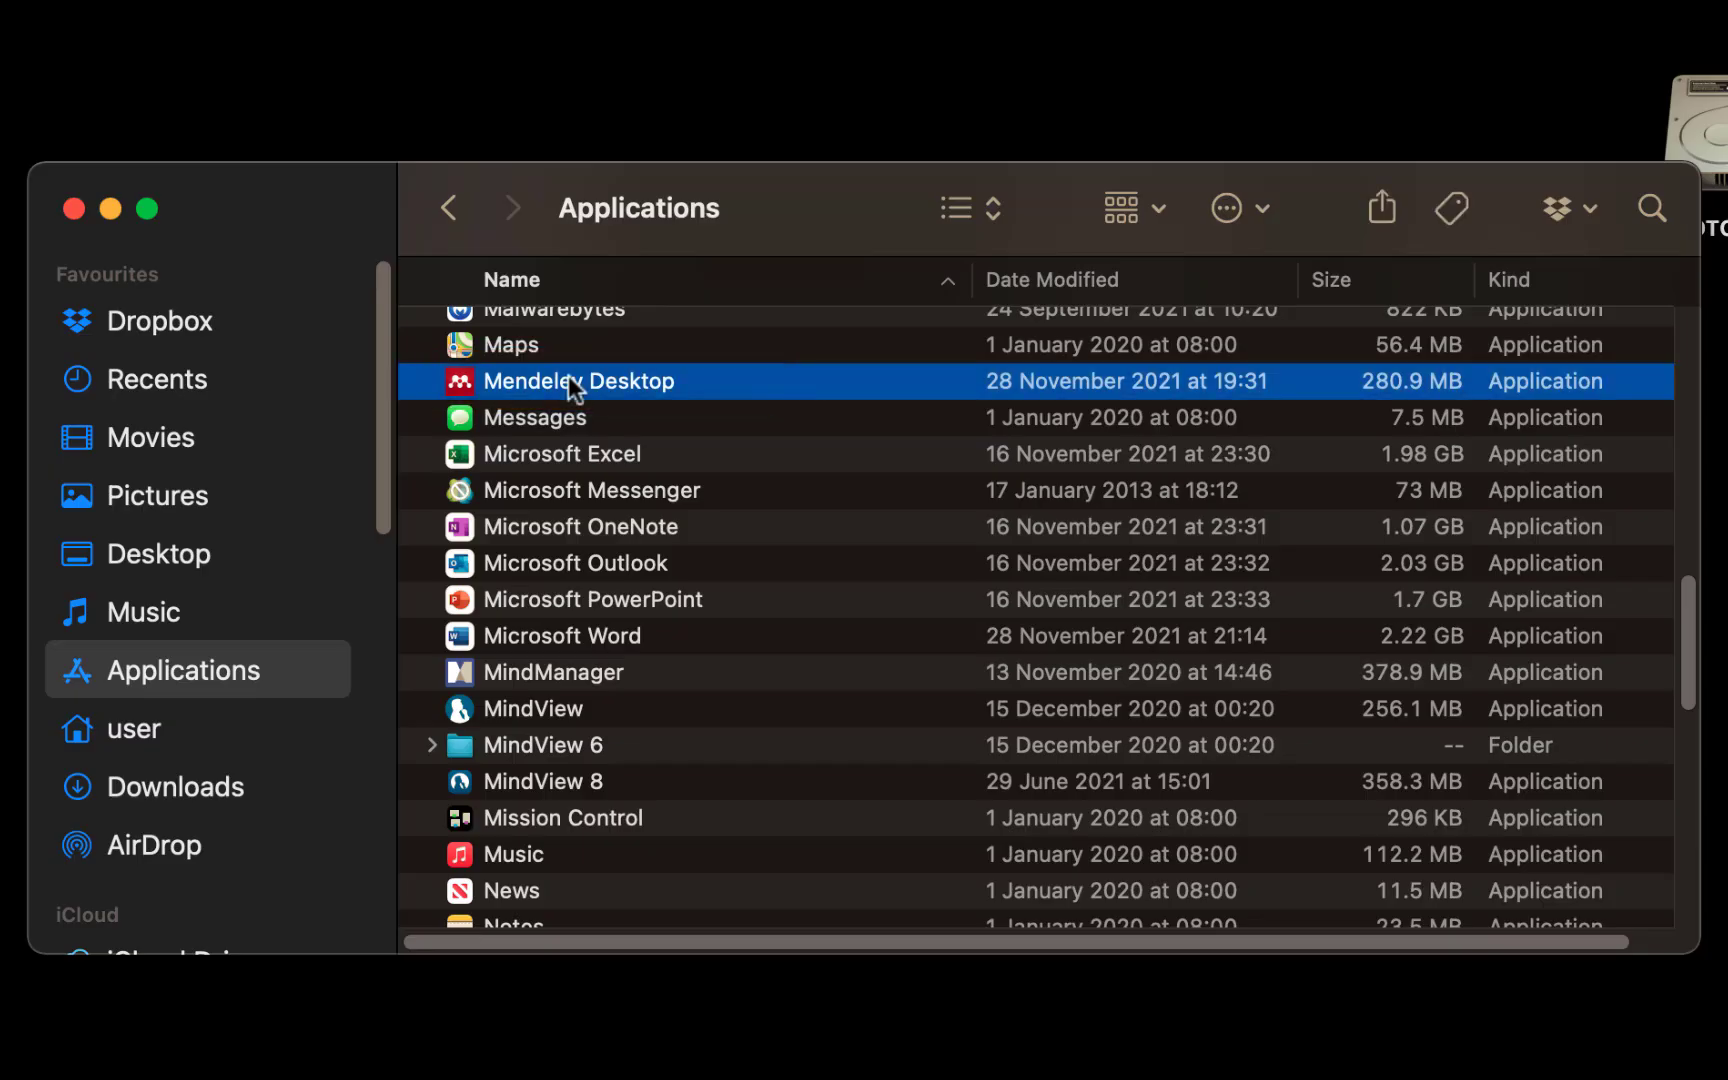
{"action": "right_click", "coordinate": [571, 384]}
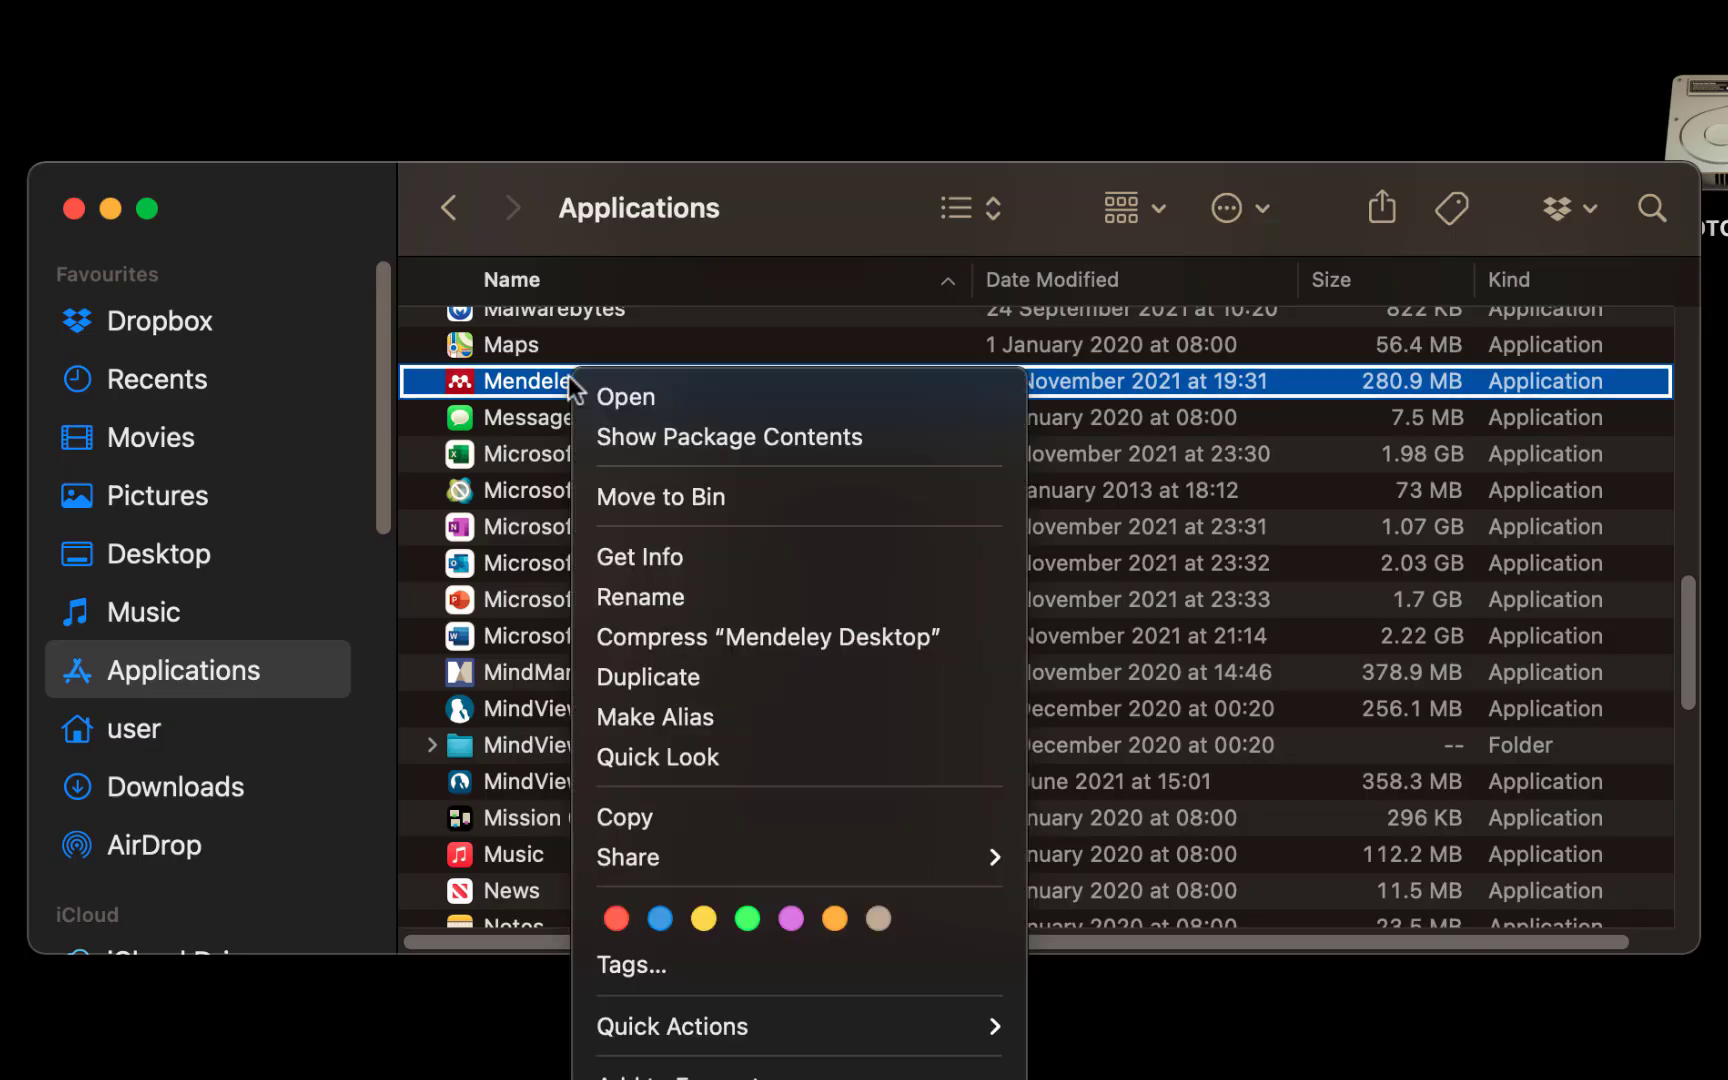
{"action": "left_click", "coordinate": [636, 425]}
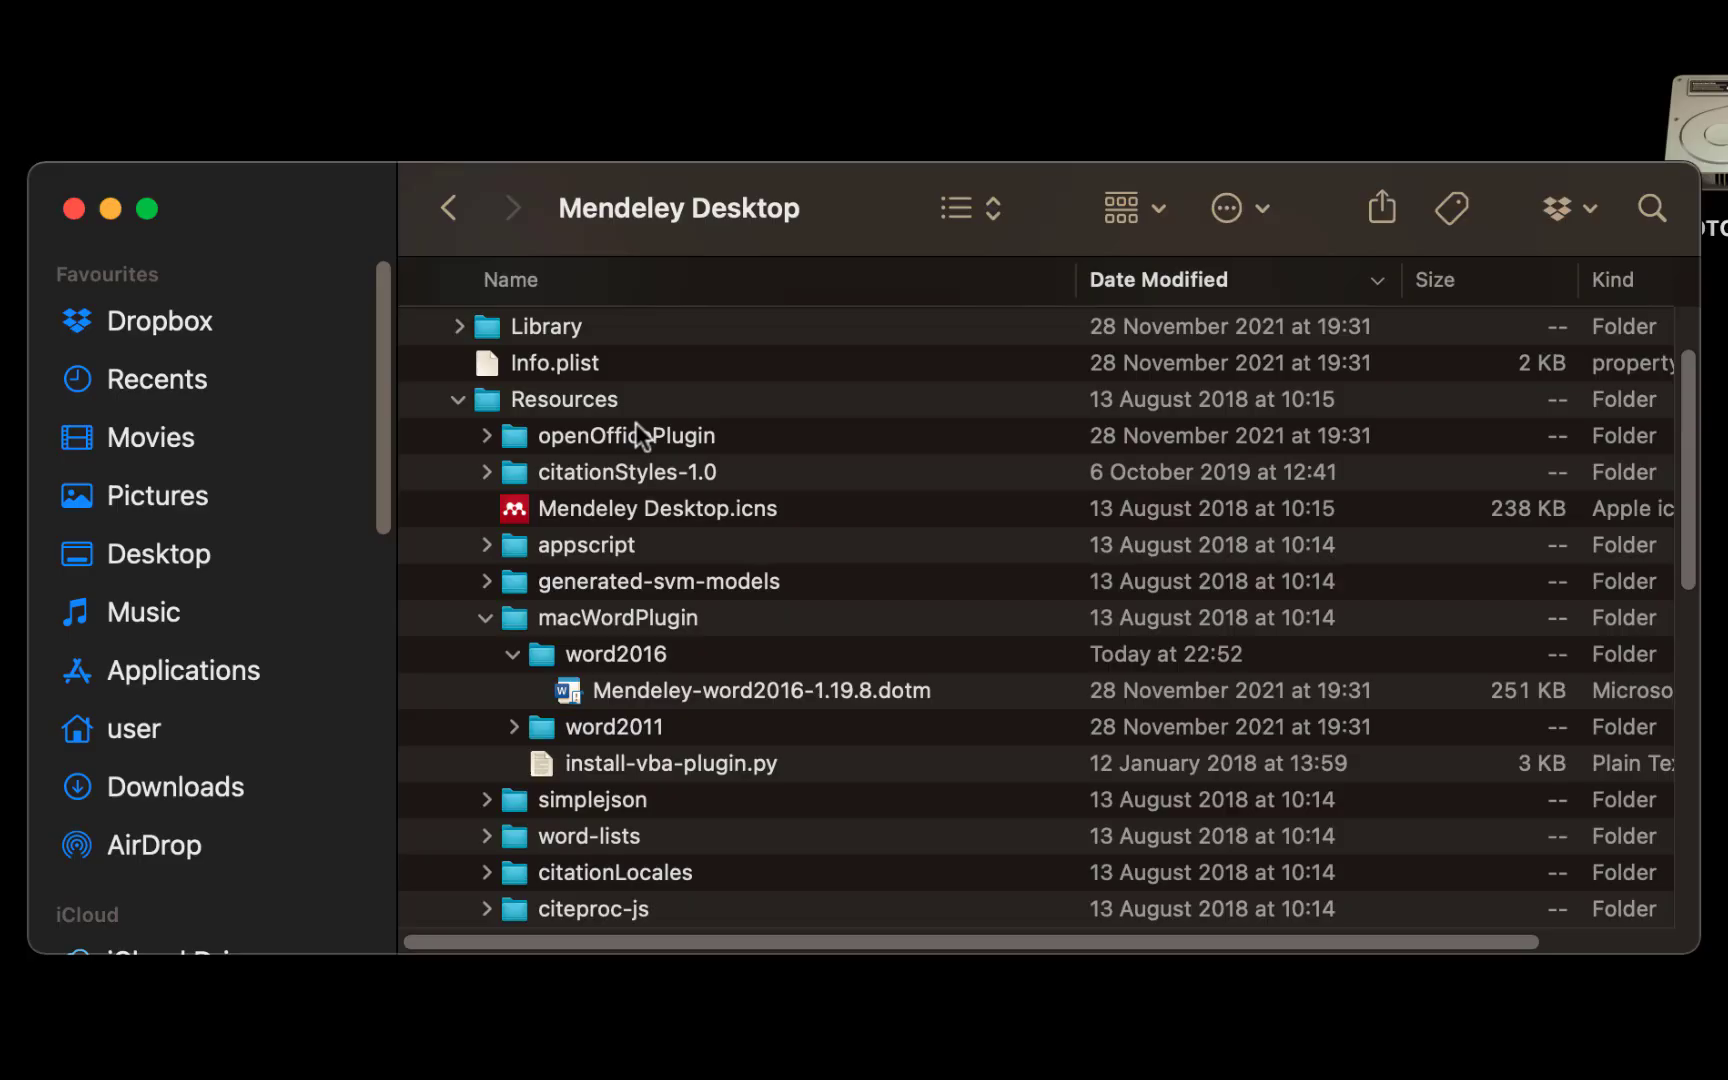
- Copy Mendeley-word2016-1.19.8.dotm from Resources > macWordPlugin > word2016
{"action": "left_click", "coordinate": [486, 617]}
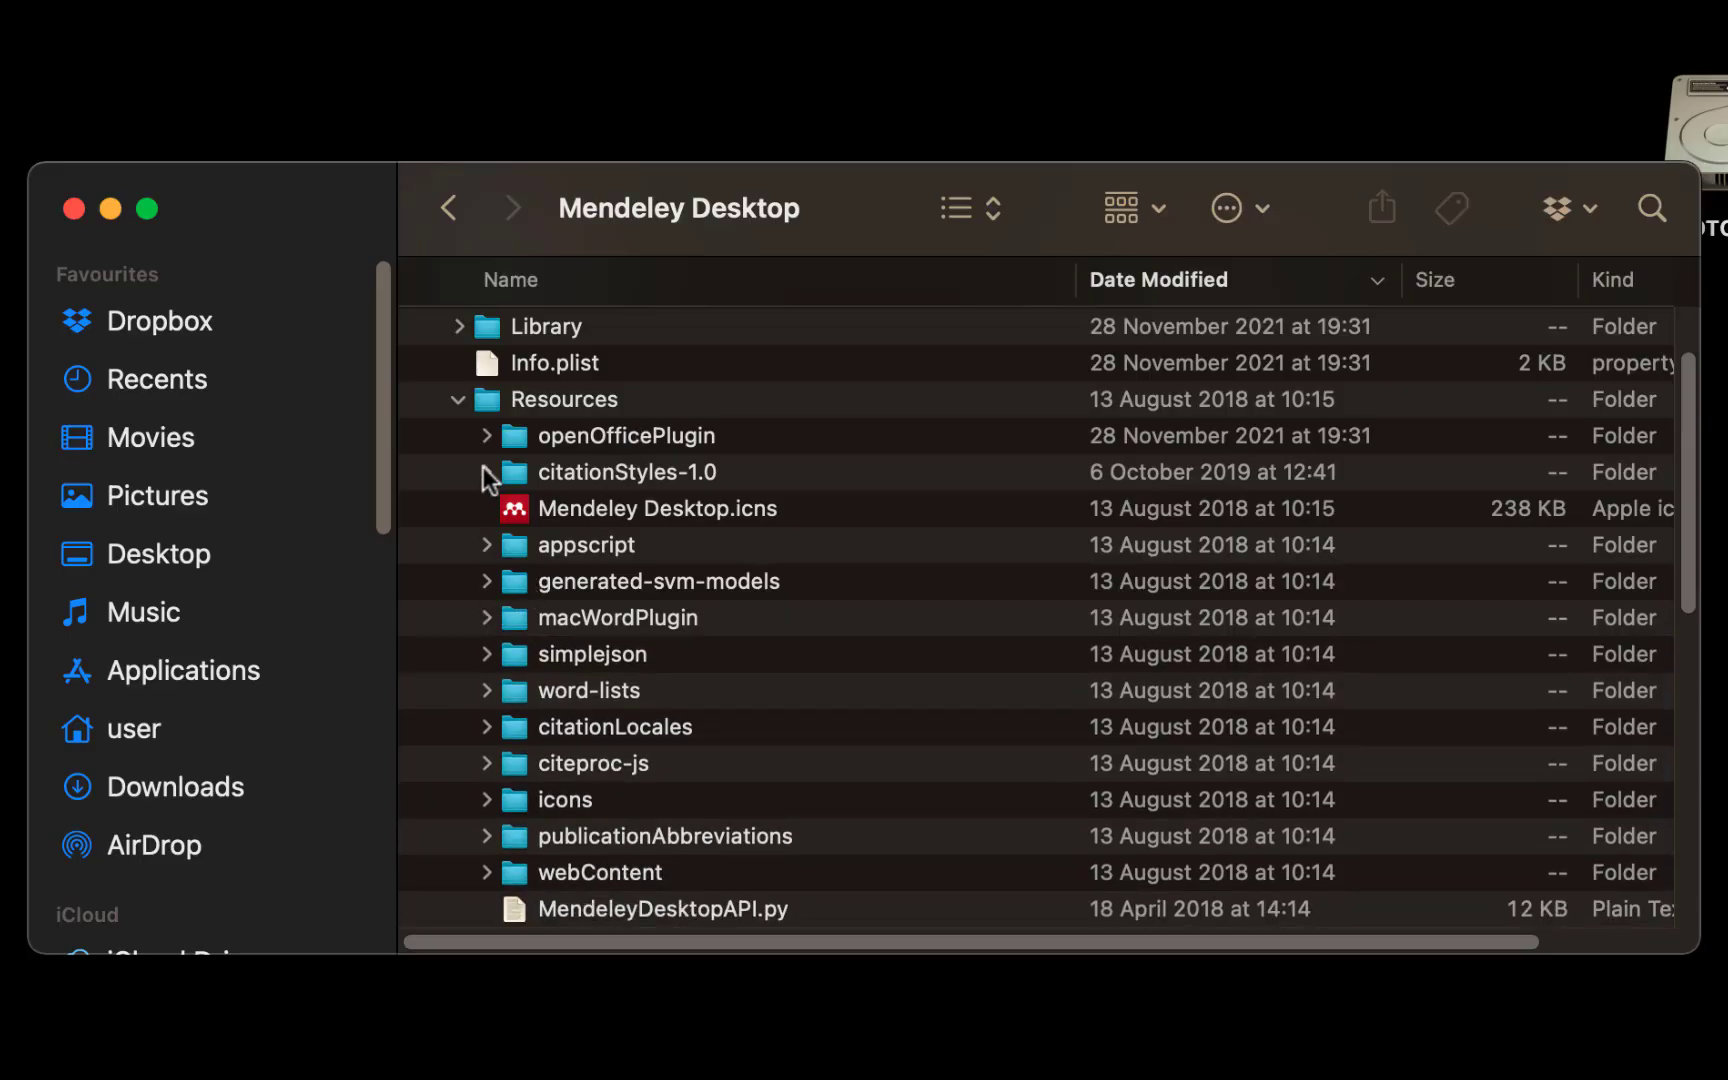
{"action": "left_click", "coordinate": [459, 399]}
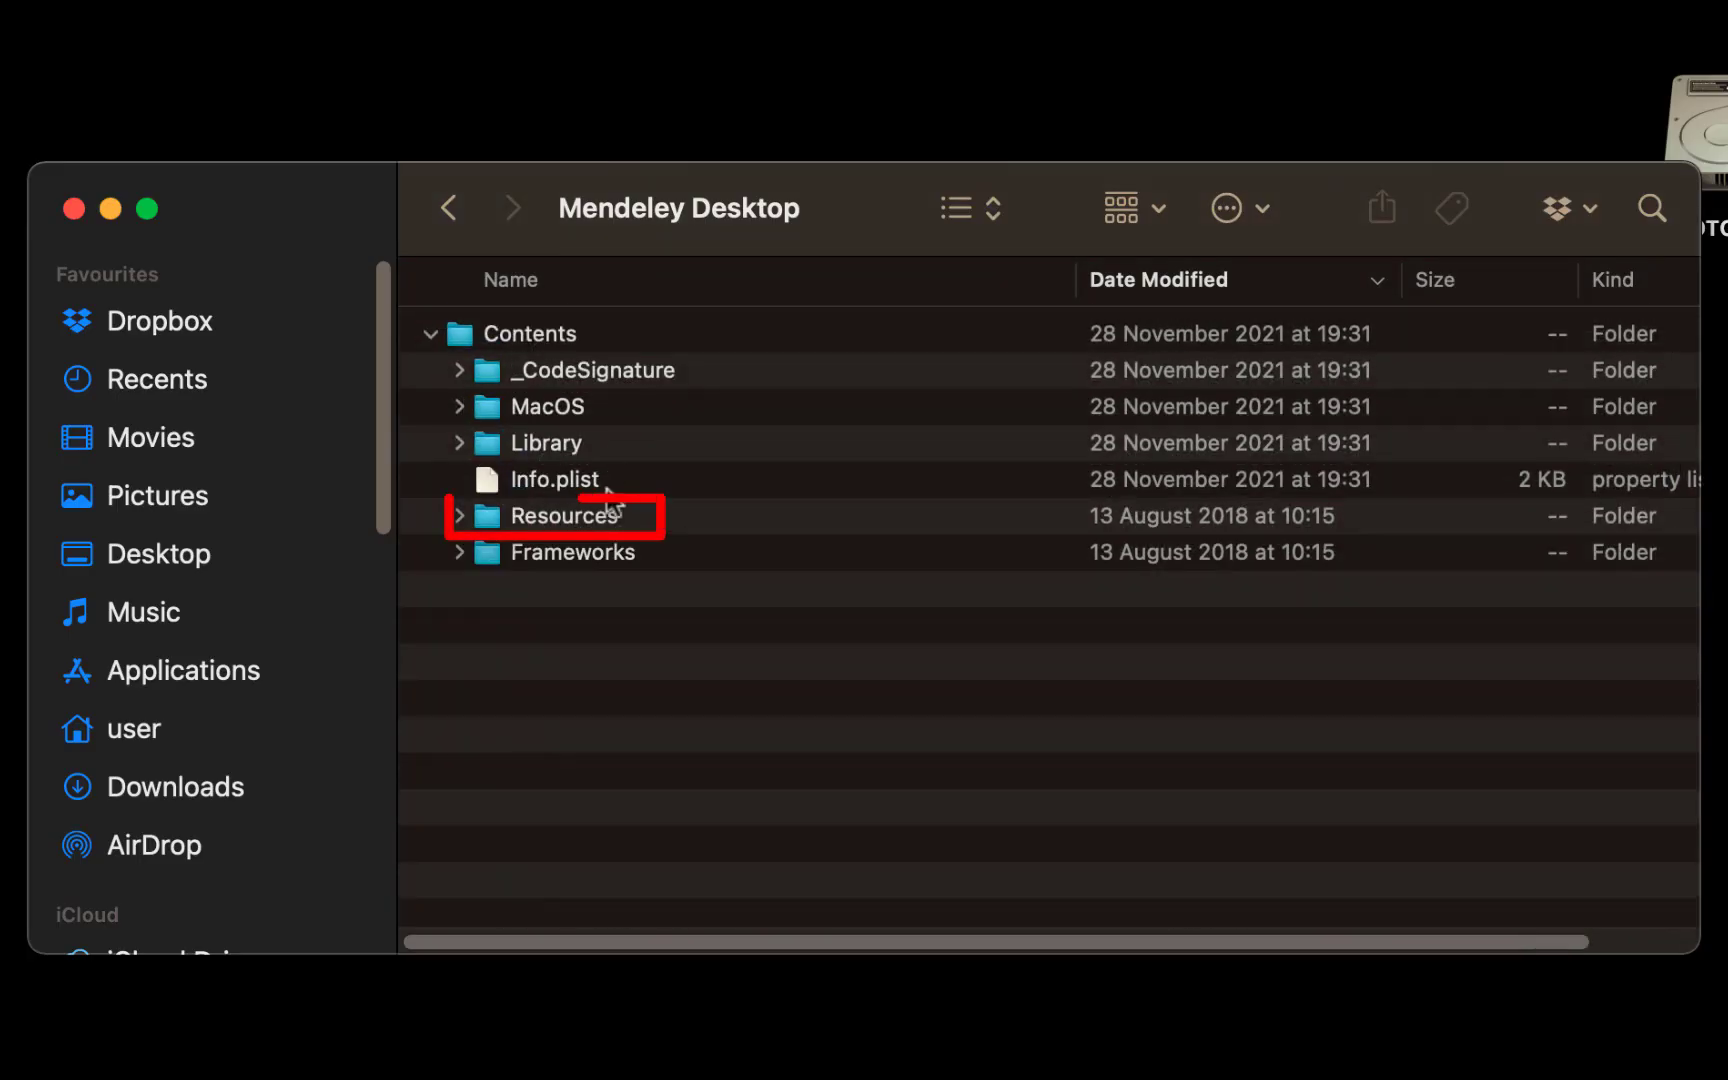
{"action": "left_click", "coordinate": [459, 516]}
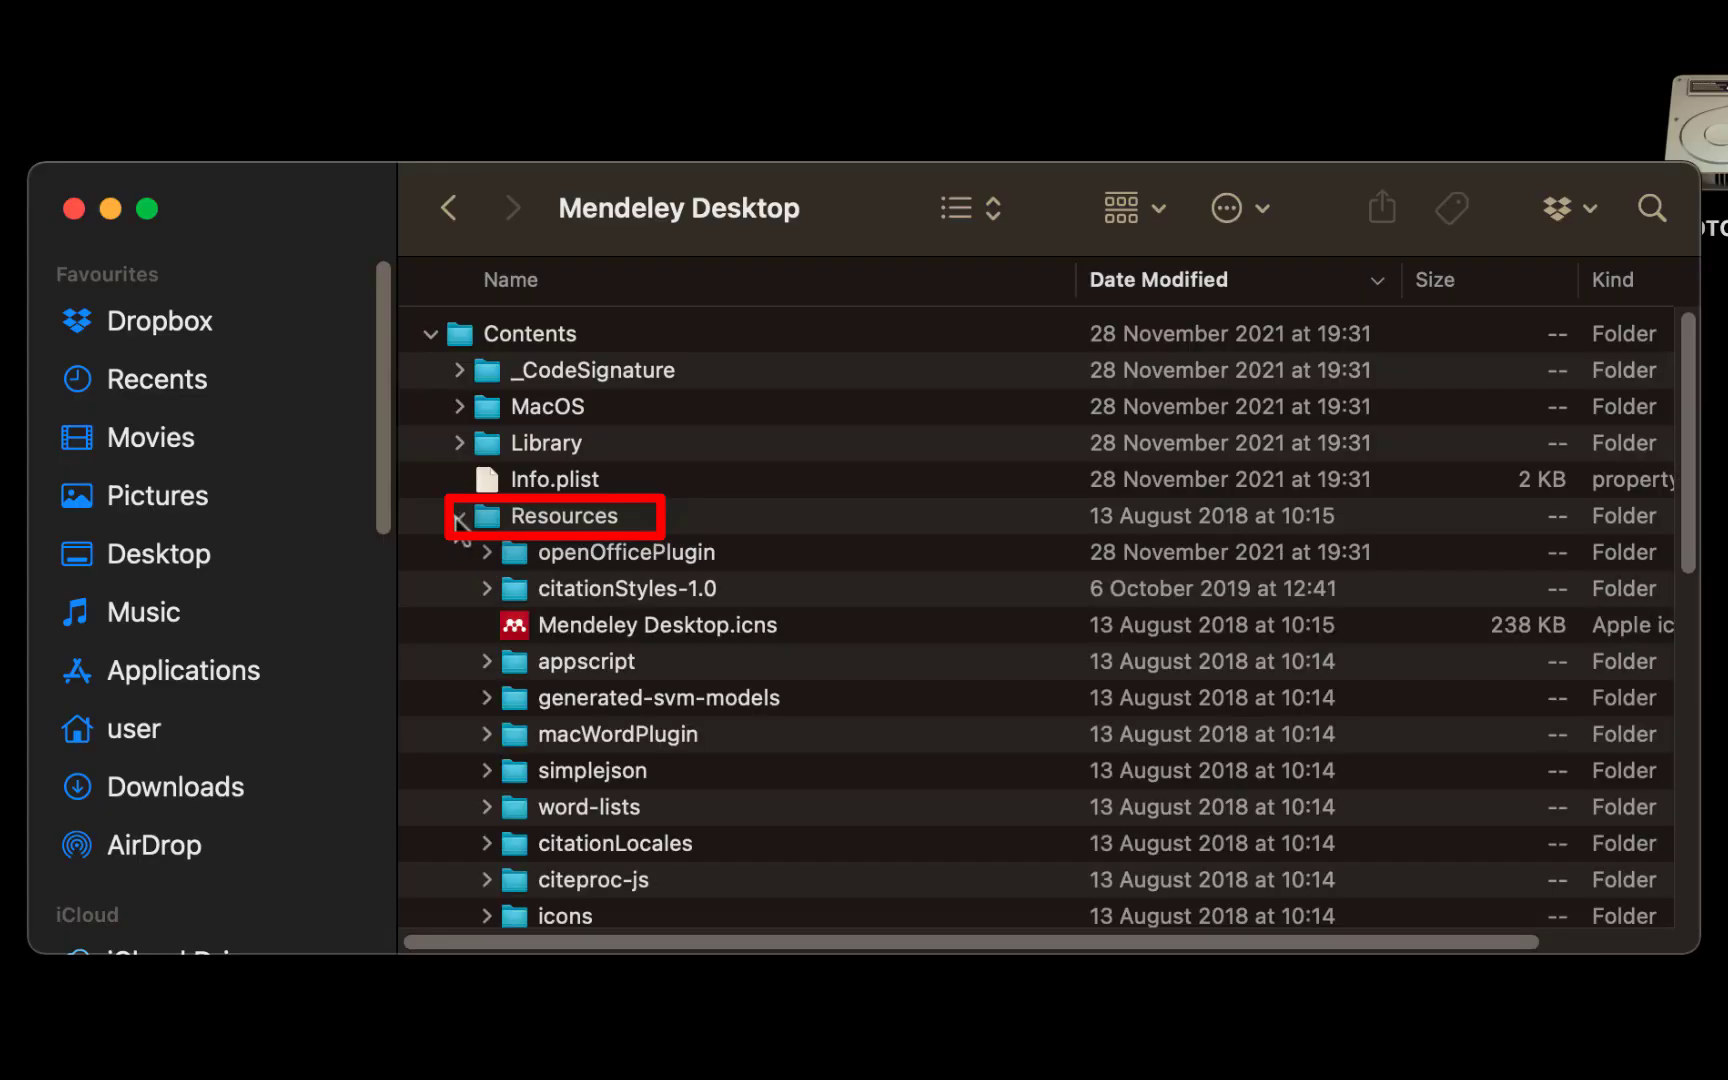
{"action": "left_click", "coordinate": [486, 735]}
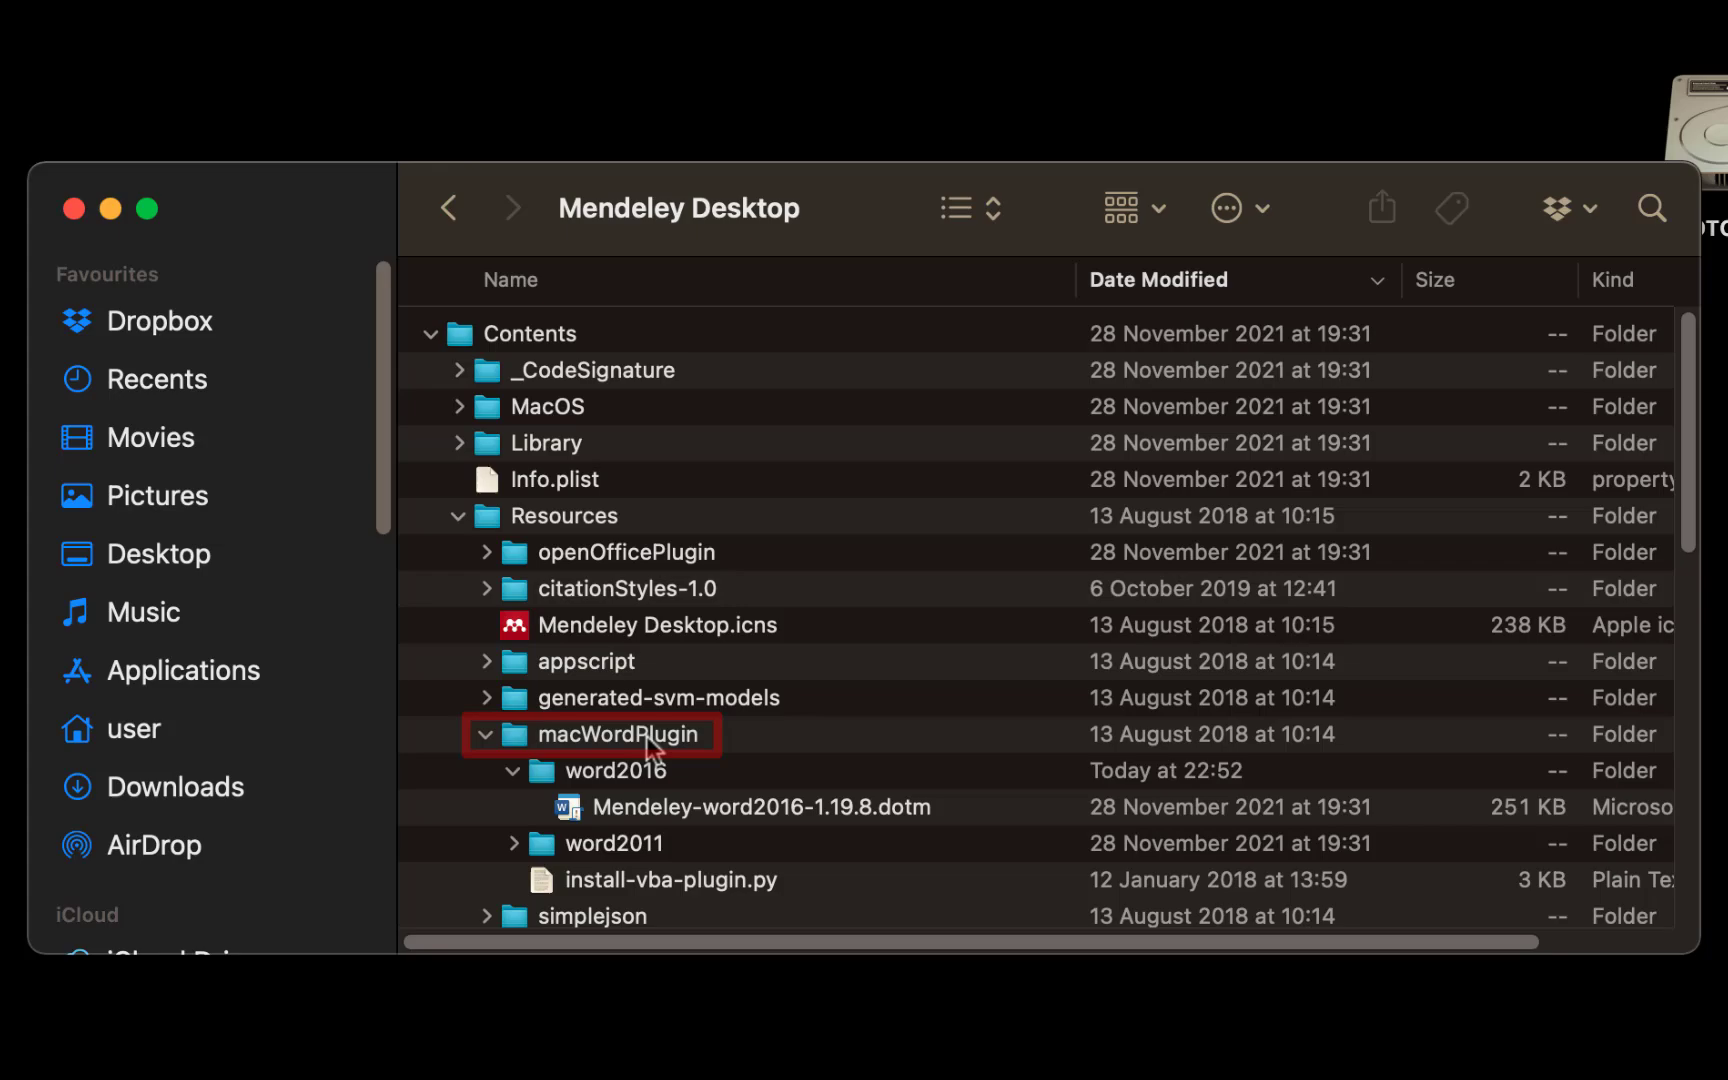
{"action": "scroll", "coordinate": [659, 745], "scroll_direction": "down", "scroll_amount": 5}
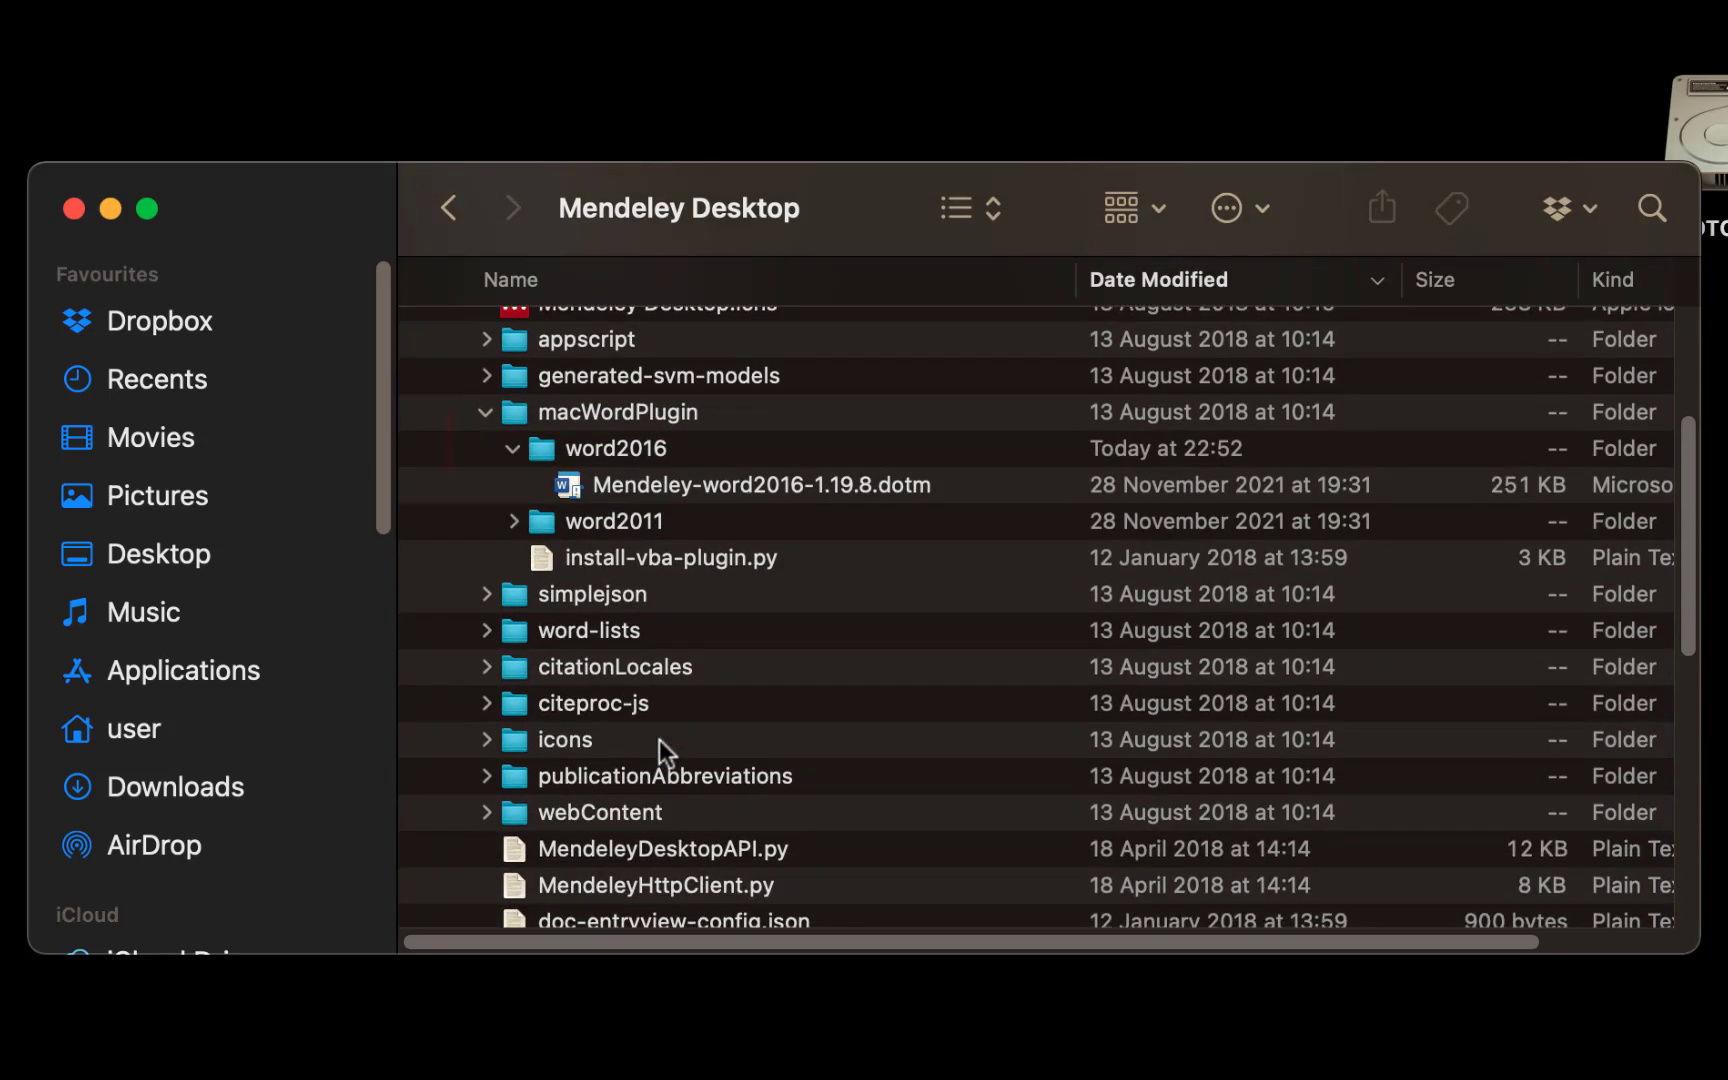
{"action": "left_click", "coordinate": [508, 521]}
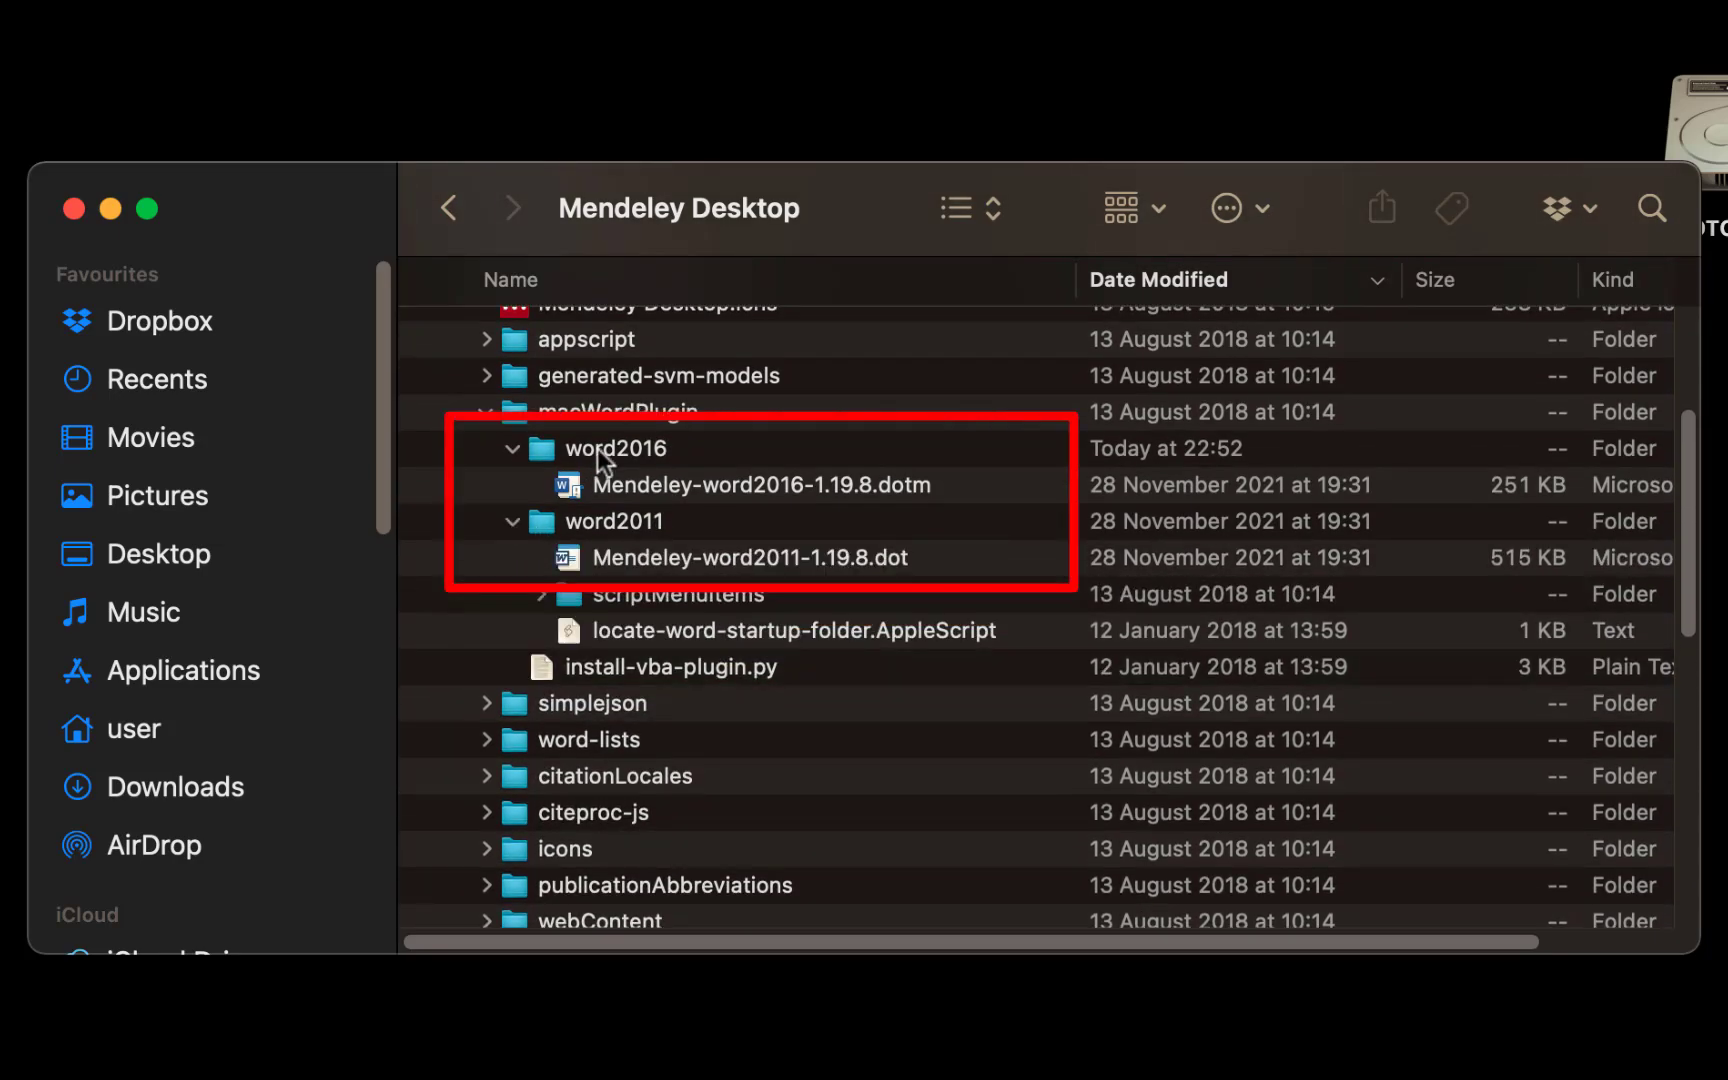
{"action": "left_click", "coordinate": [618, 486]}
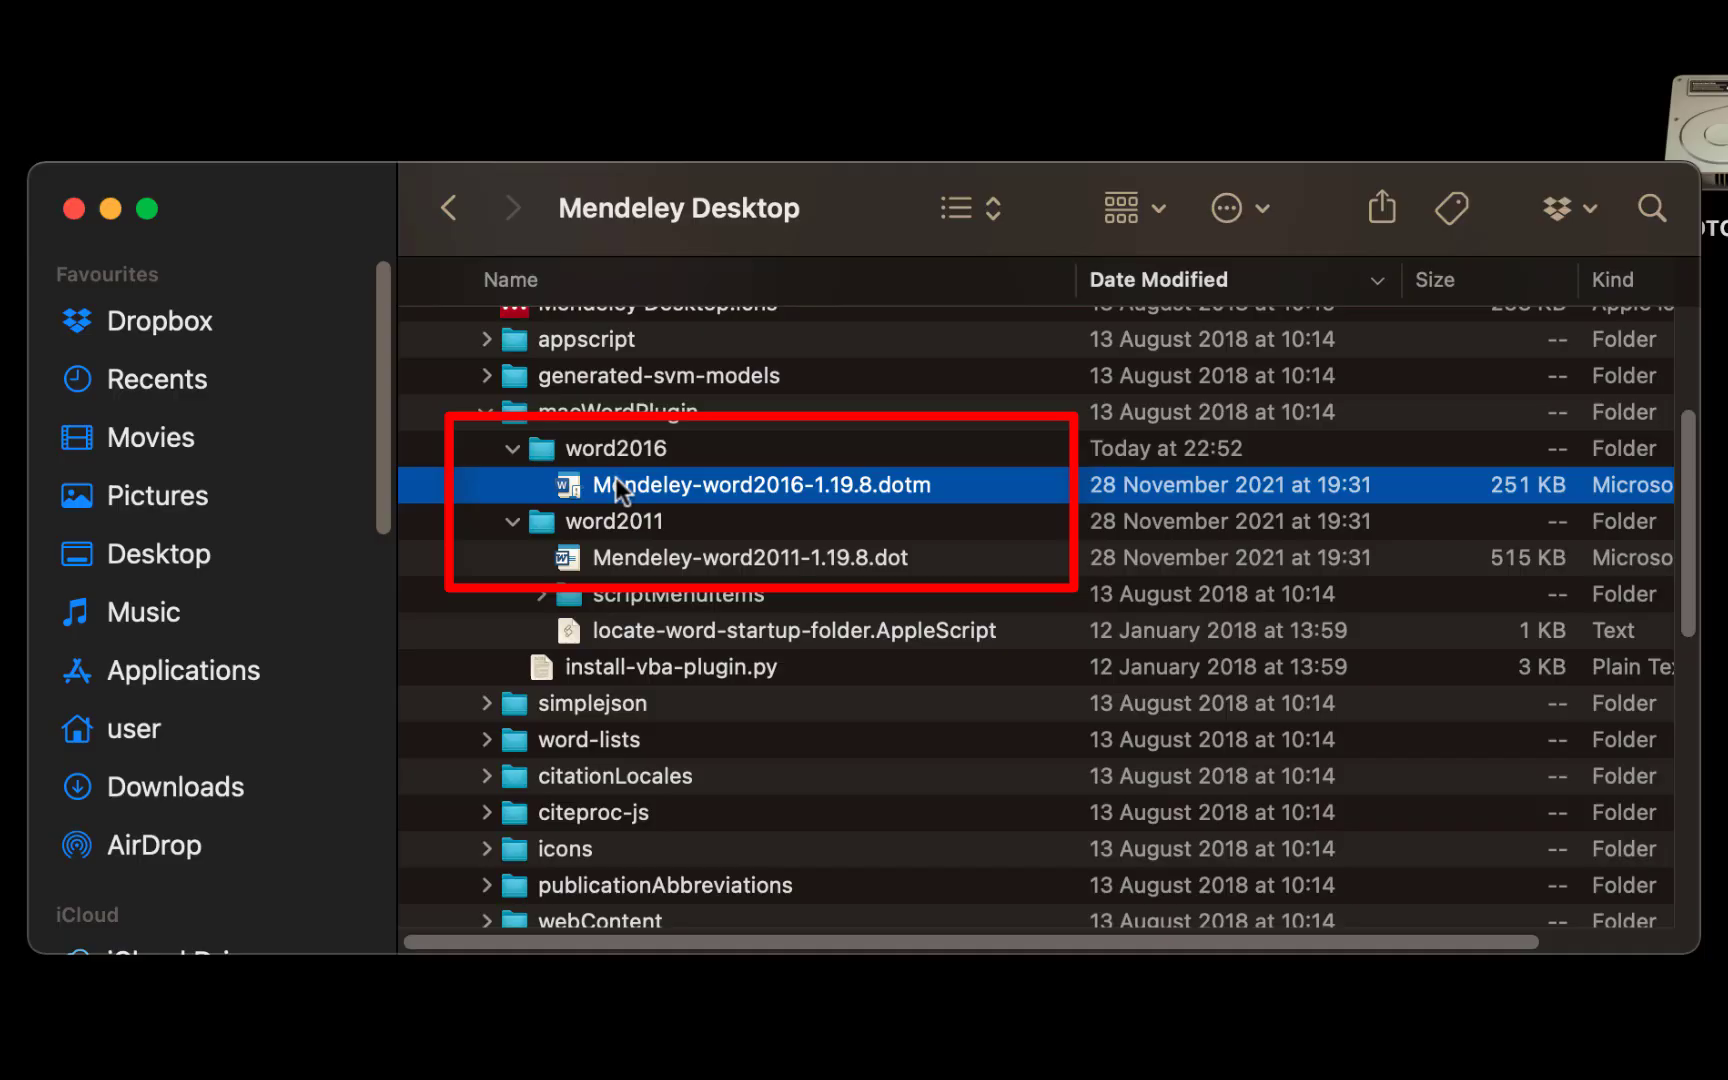
{"action": "left_click", "coordinate": [659, 552]}
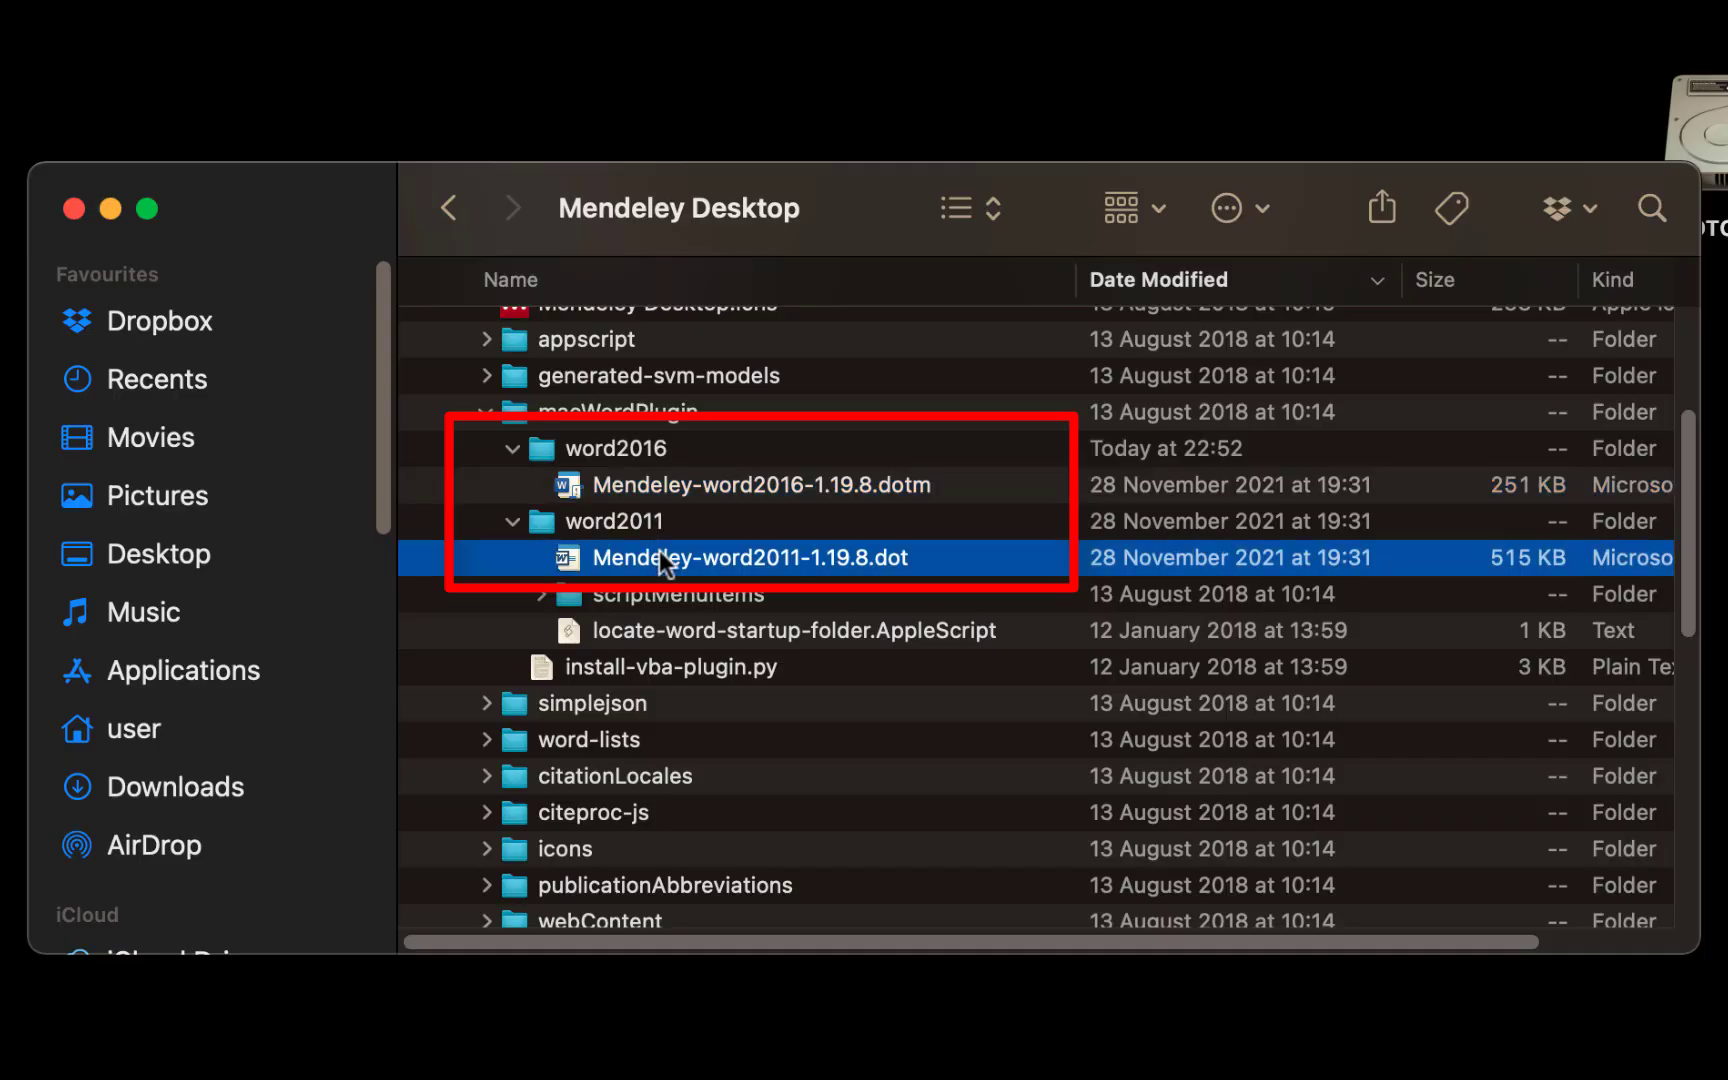
{"action": "left_click", "coordinate": [678, 490]}
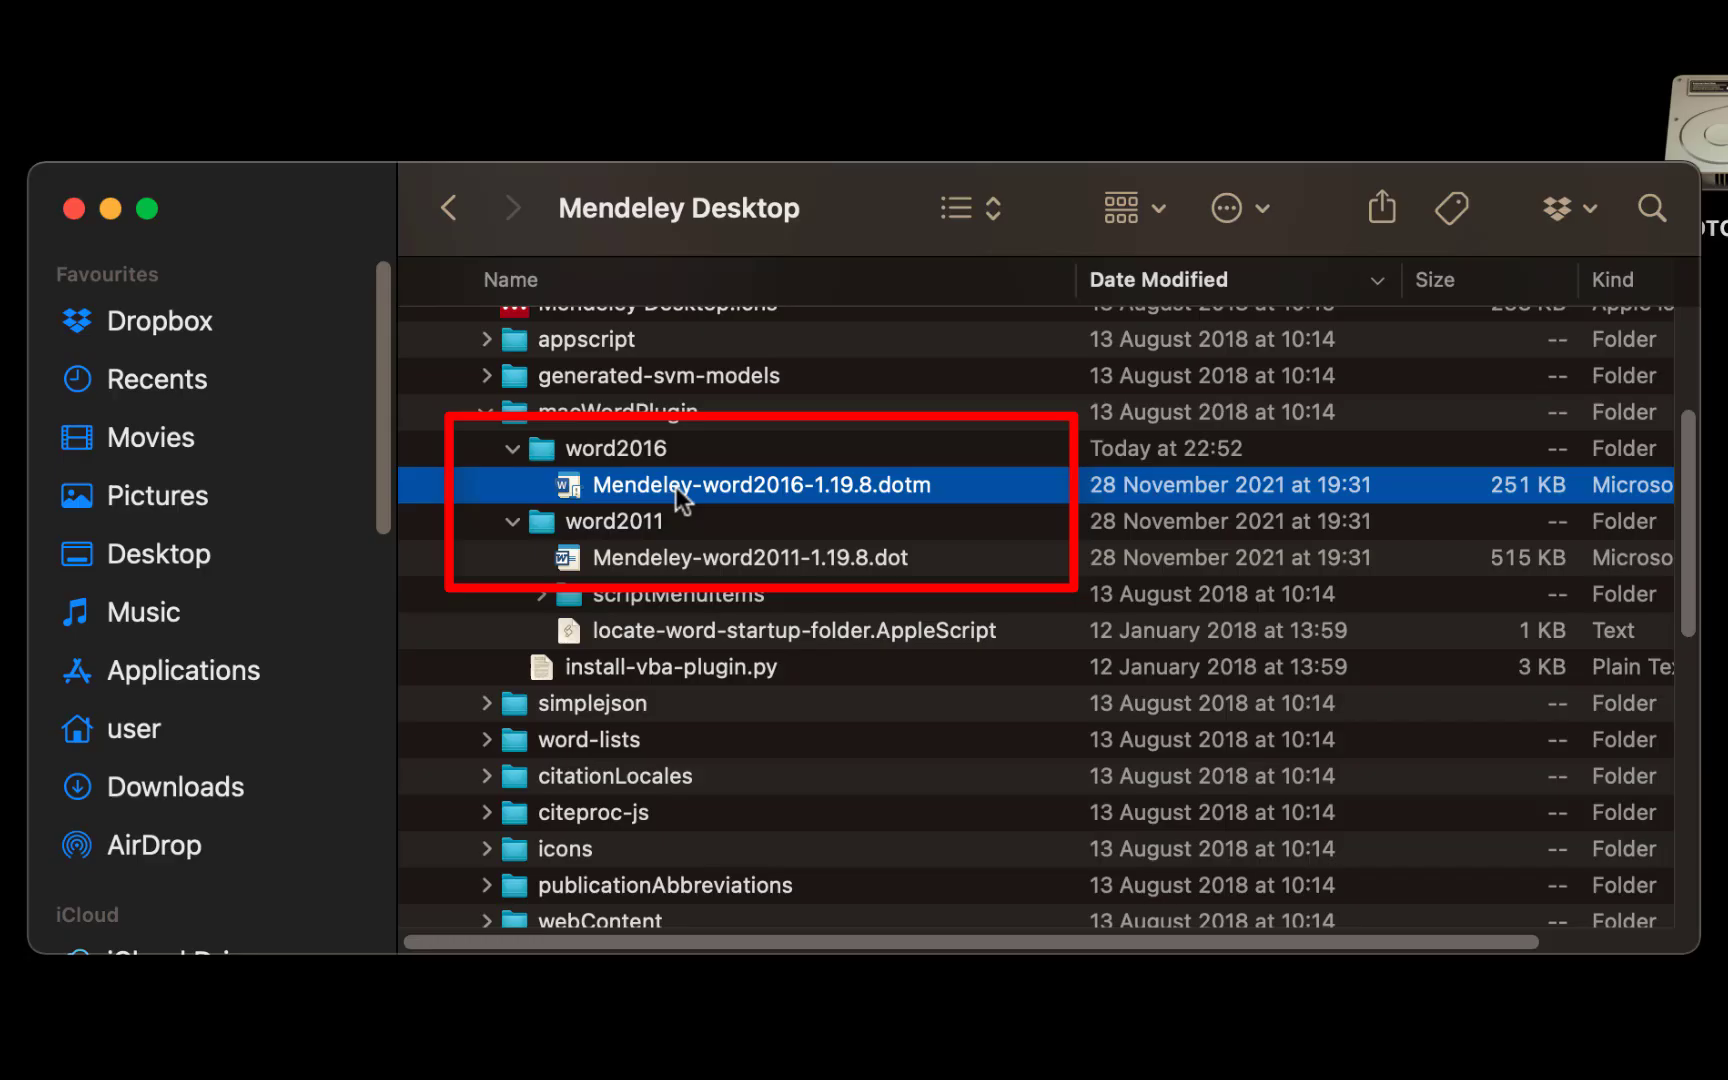
{"action": "right_click", "coordinate": [675, 486]}
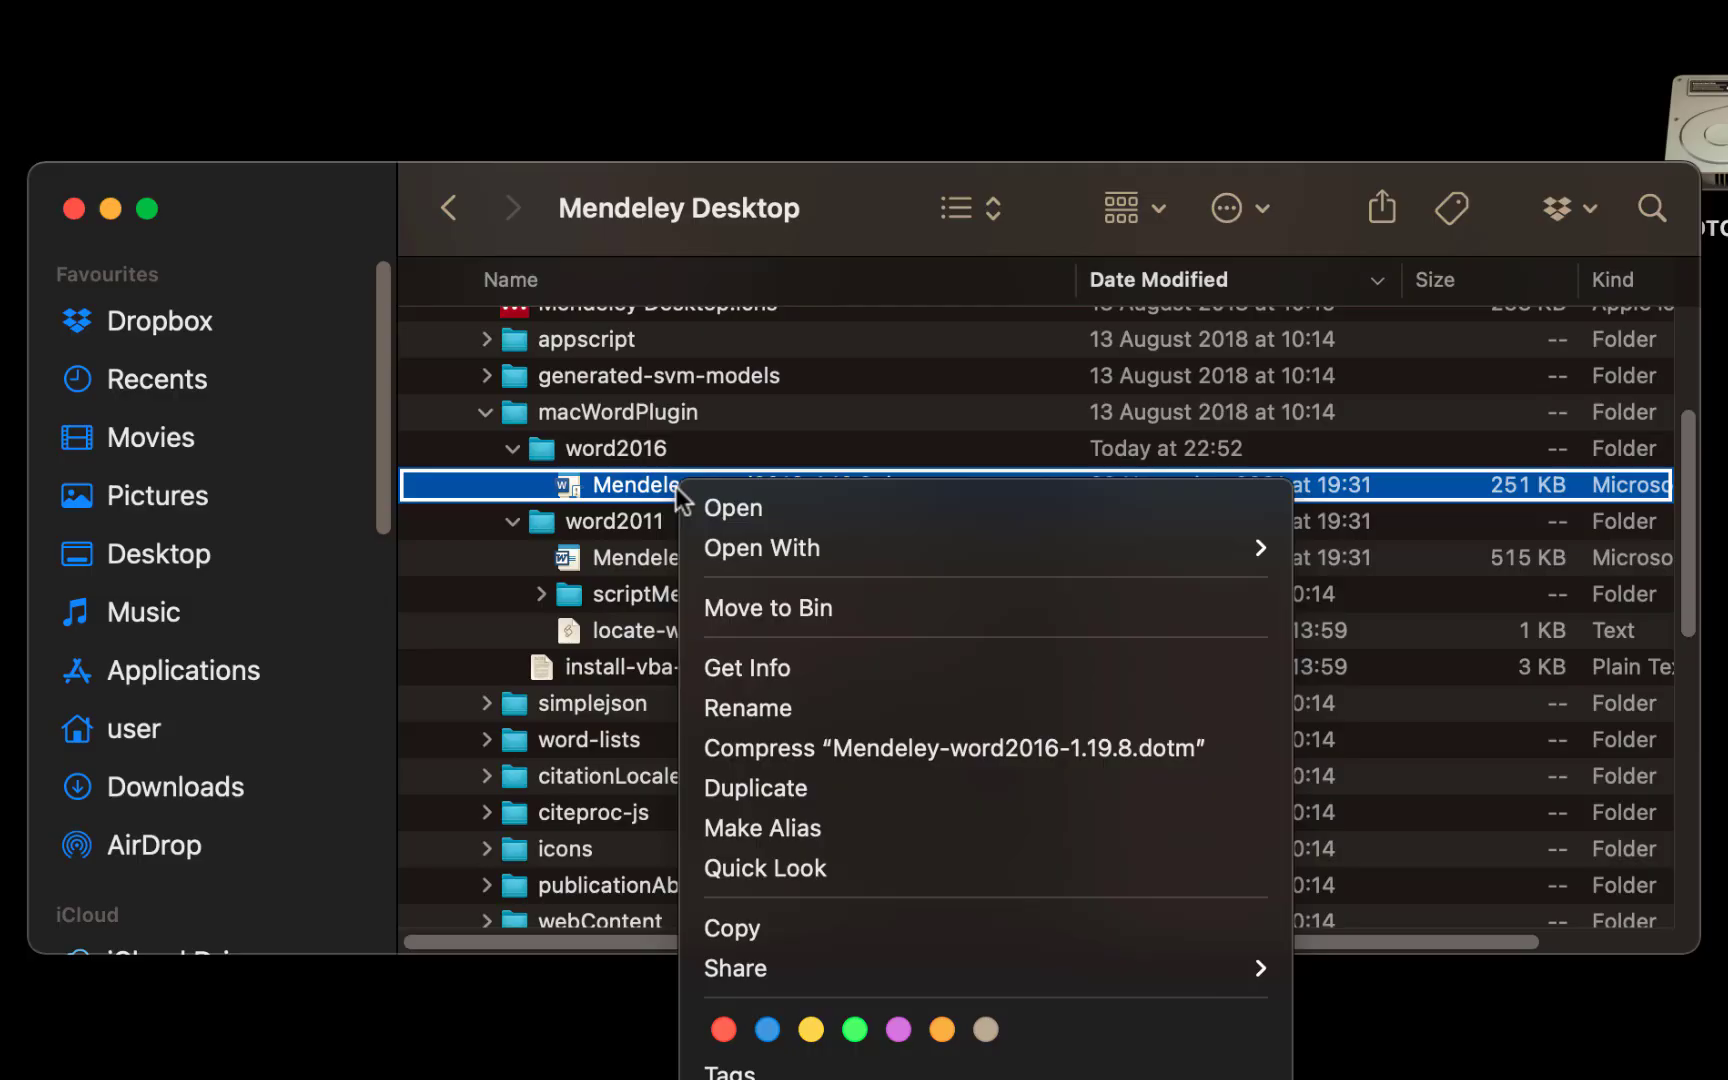
{"action": "left_click", "coordinate": [837, 917]}
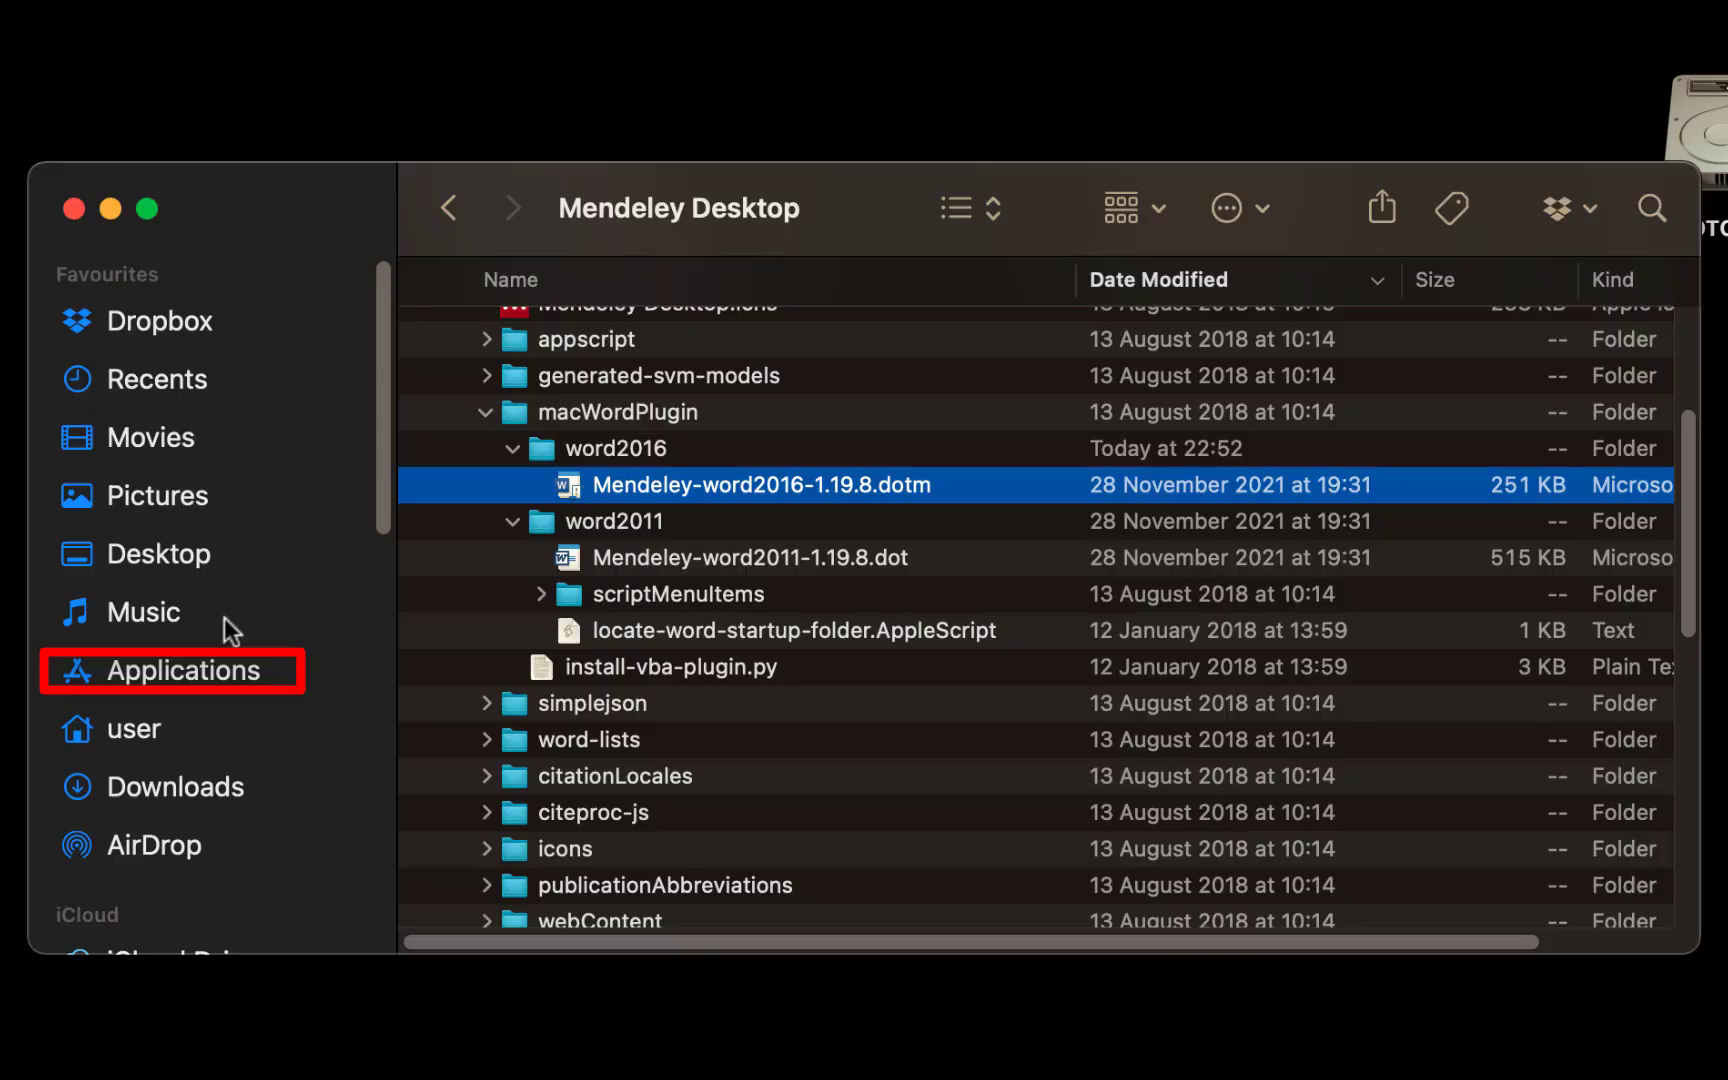
- Search Finder for 'startup' and open the Startup > Word folder
{"action": "left_click", "coordinate": [200, 668]}
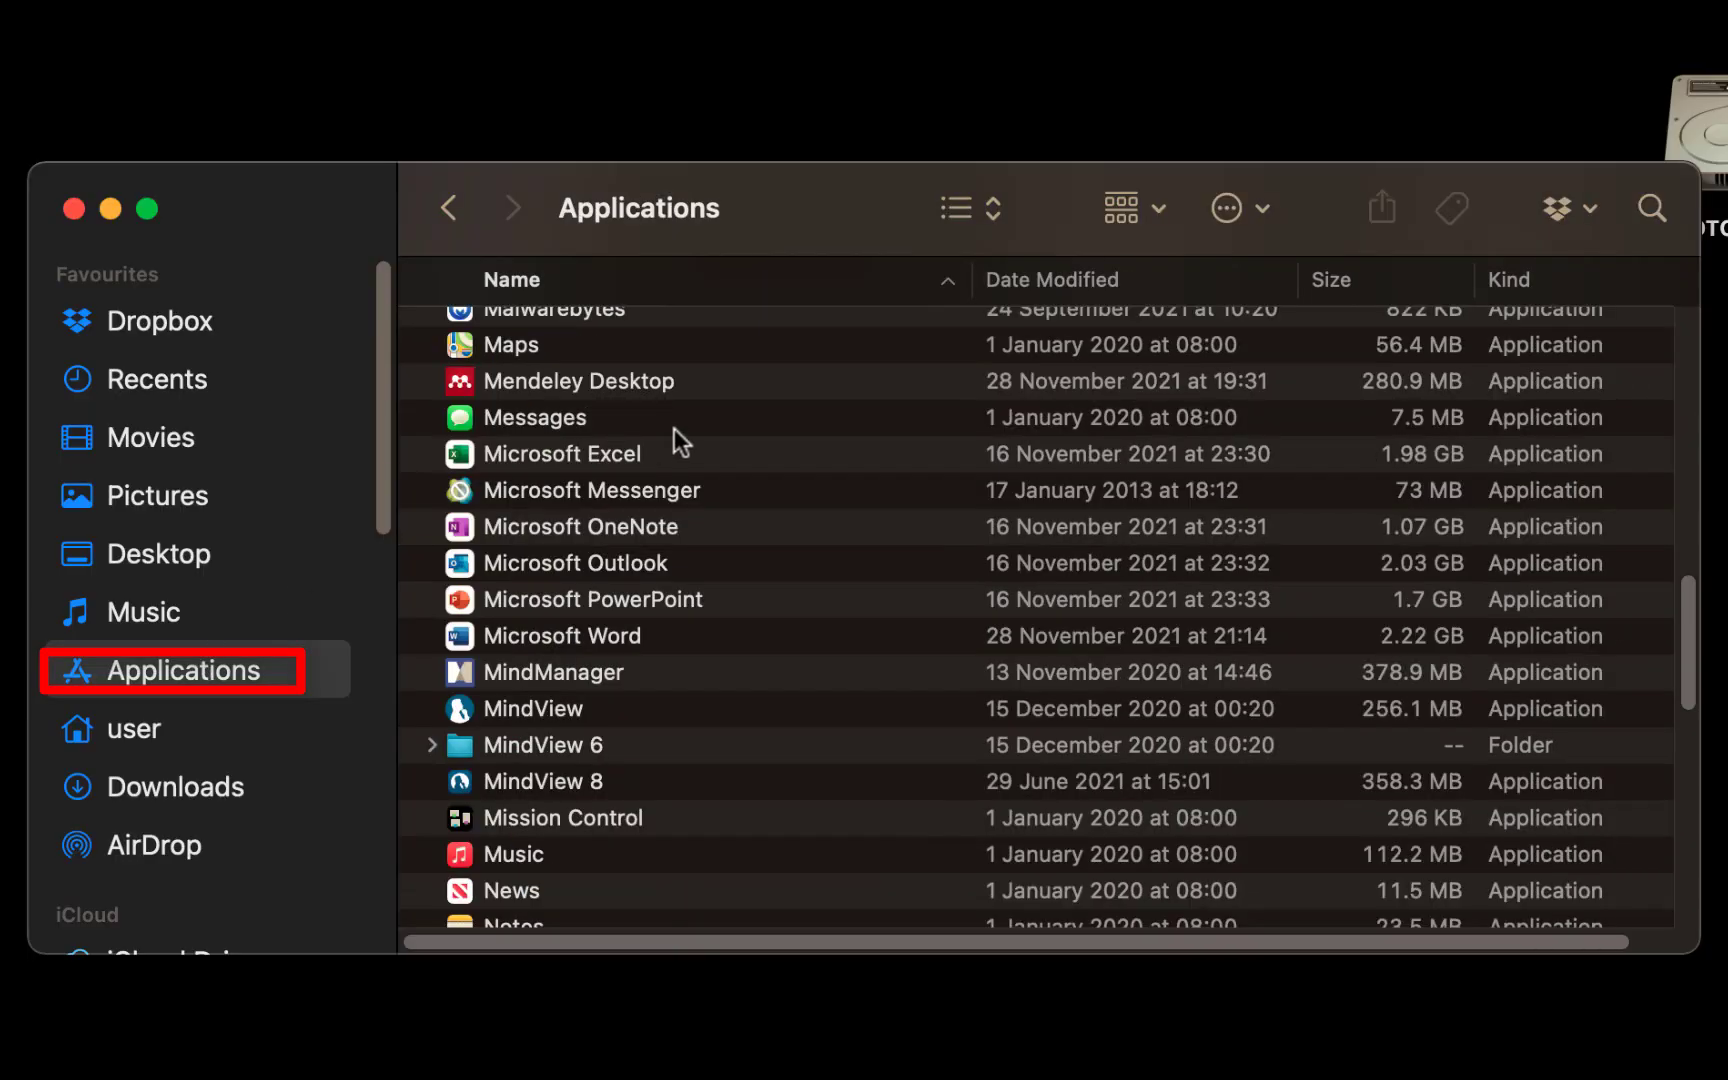
{"action": "scroll", "coordinate": [674, 428], "scroll_direction": "down", "scroll_amount": 2}
{"action": "scroll", "coordinate": [674, 428], "scroll_direction": "up", "scroll_amount": 10}
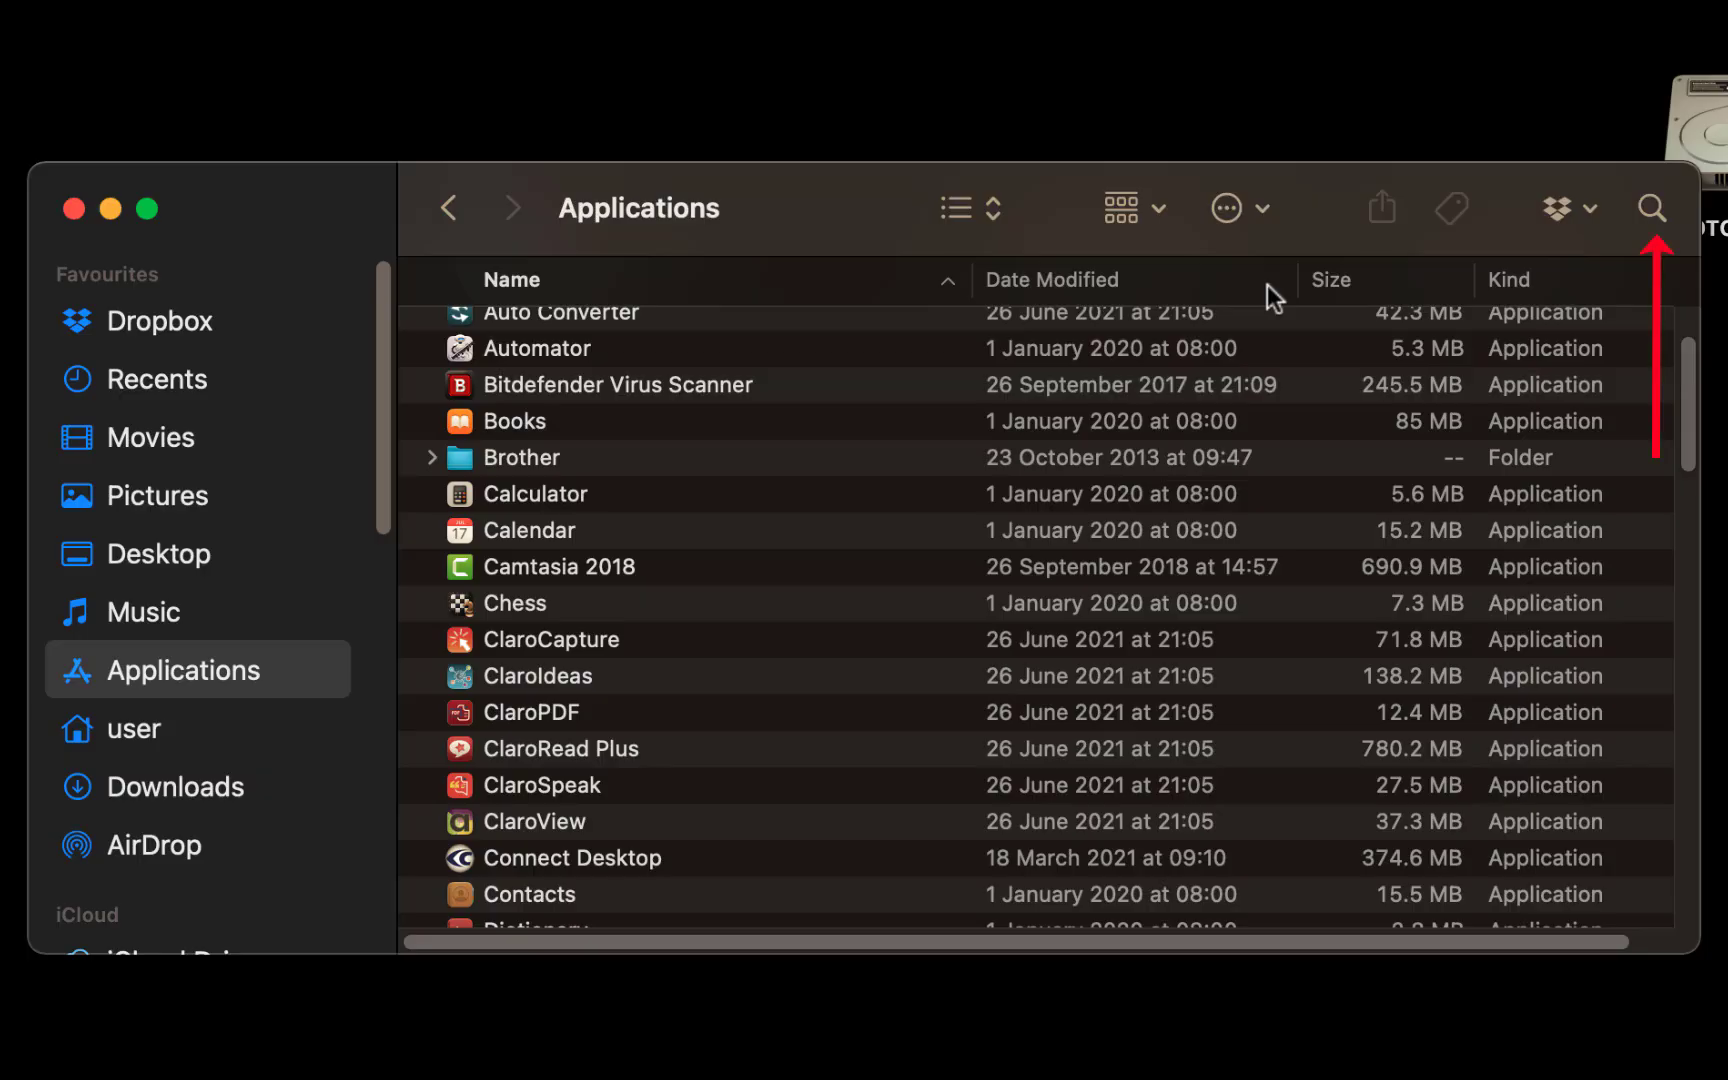
{"action": "left_click", "coordinate": [1651, 209]}
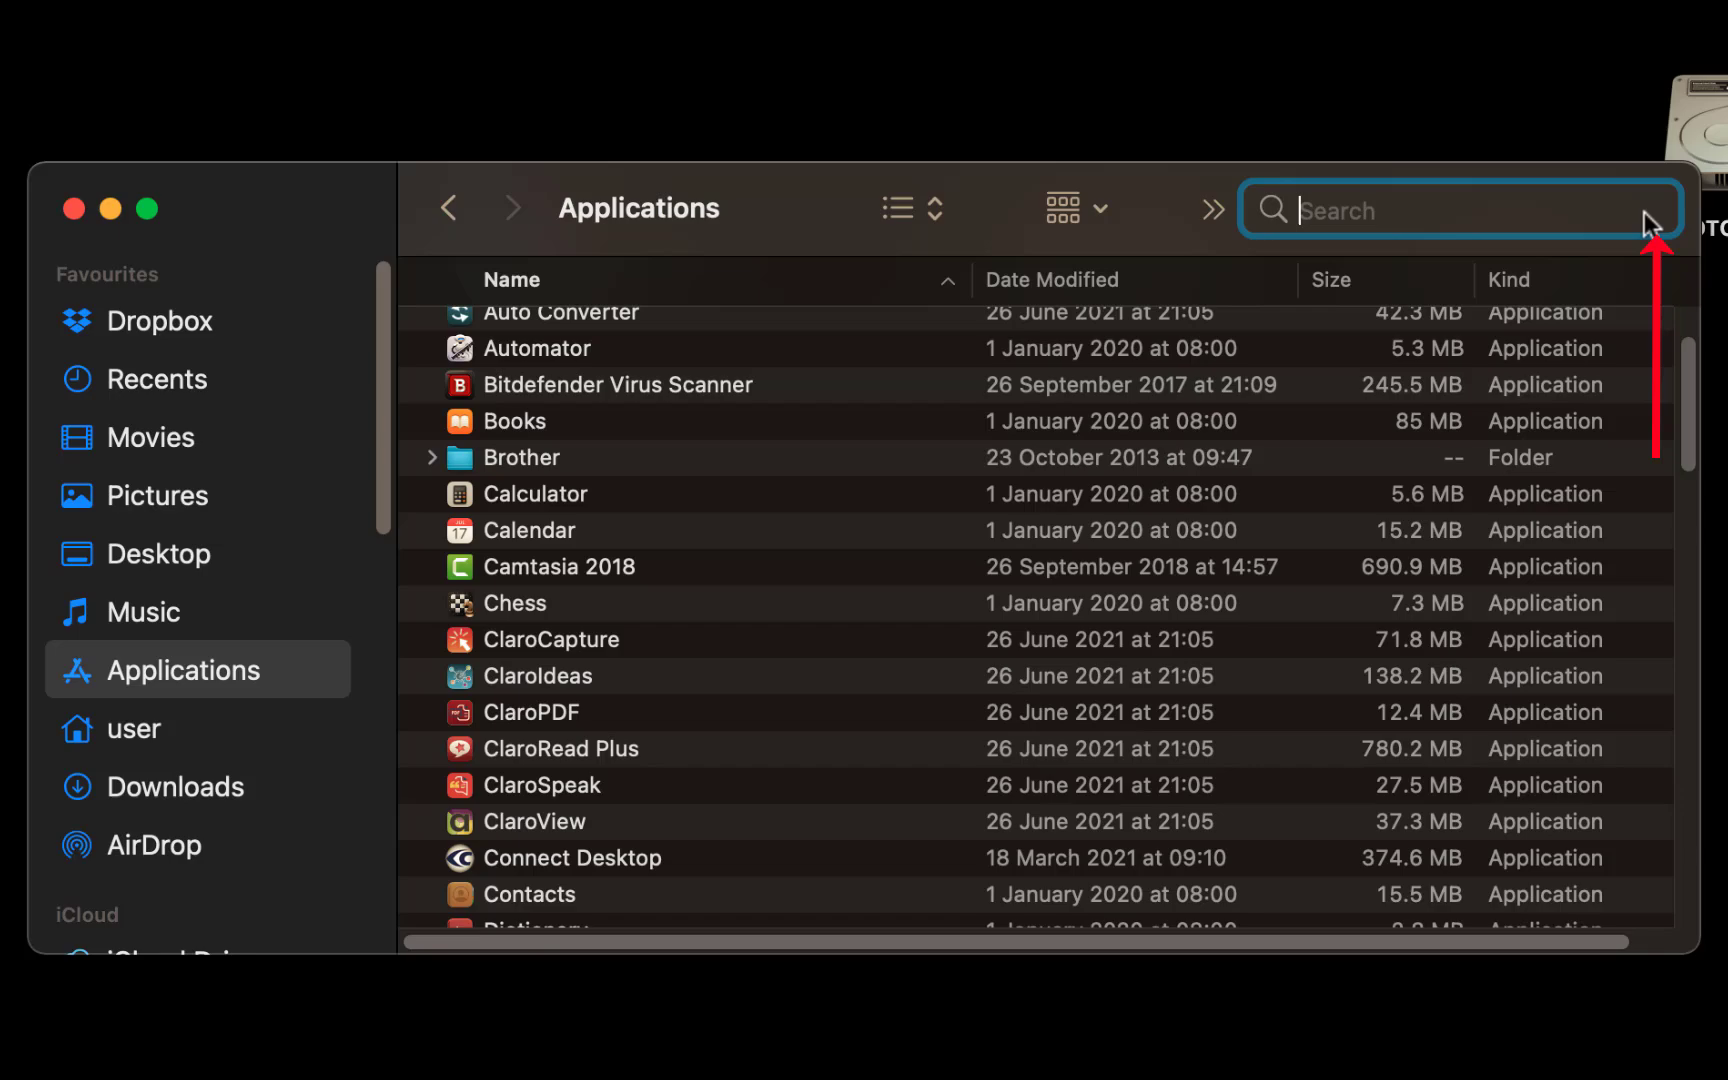
{"action": "type", "text": "sta"}
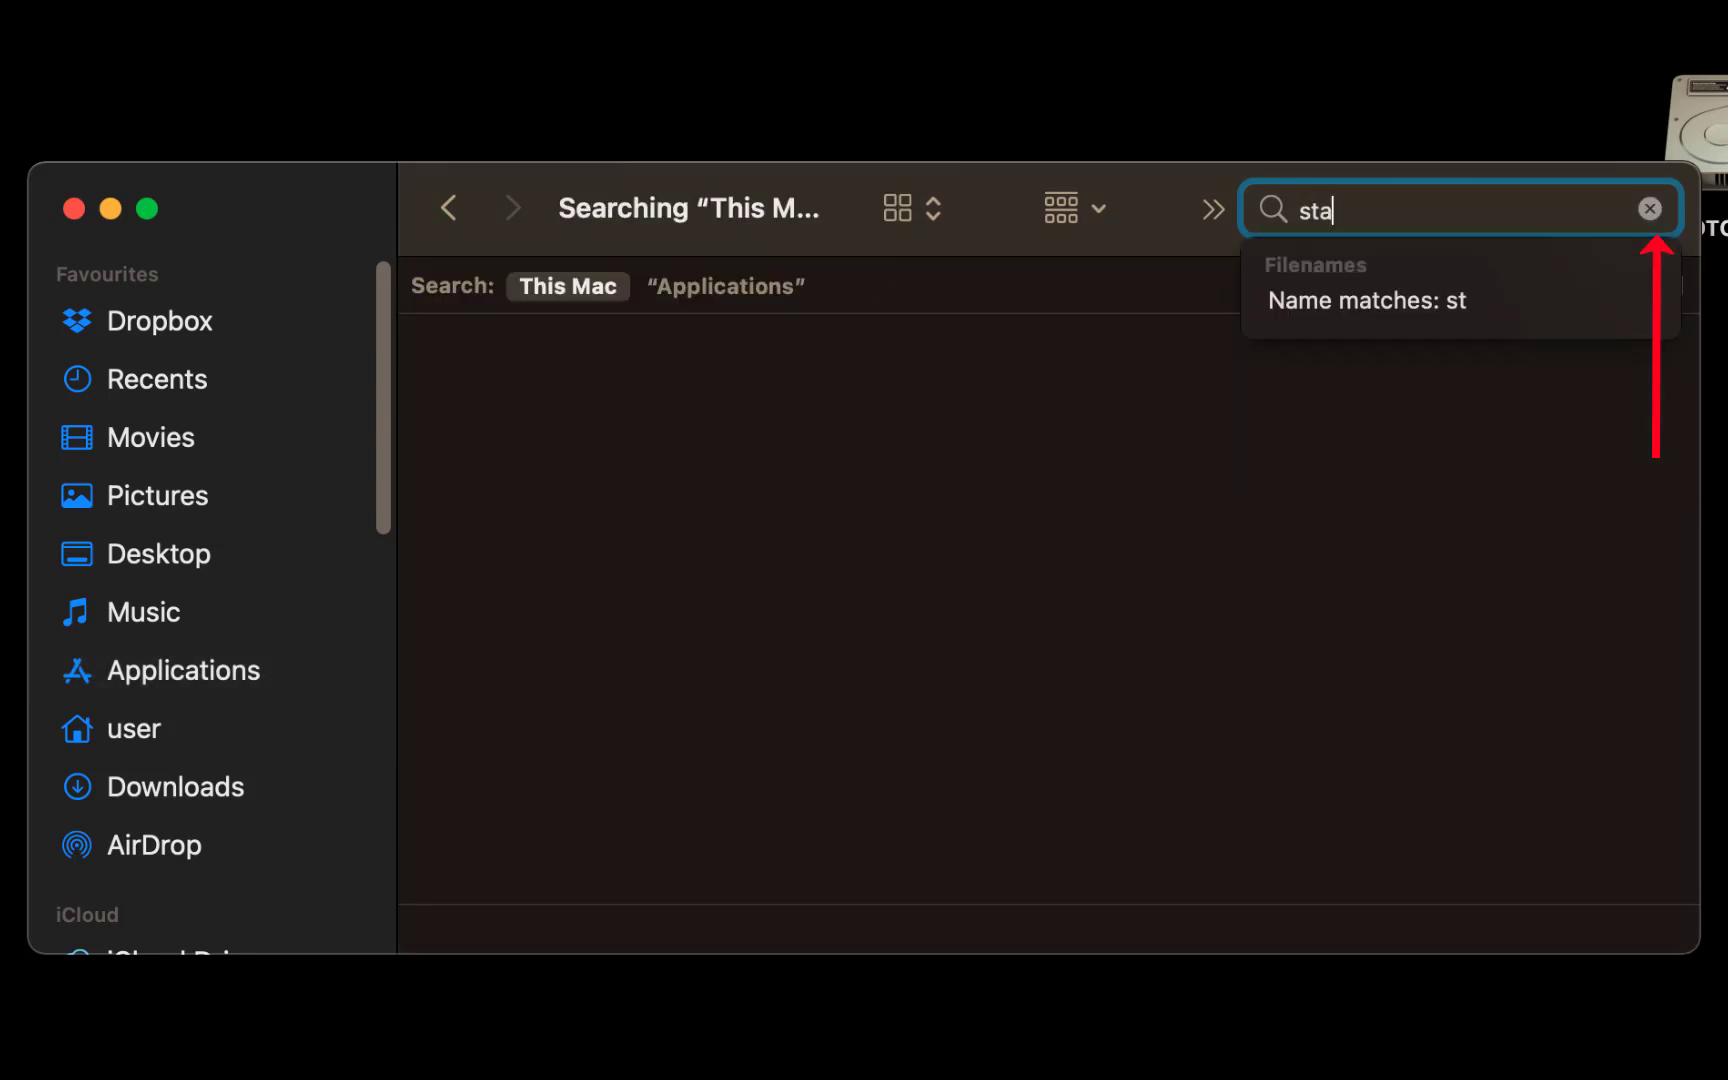
{"action": "type", "text": "rtup"}
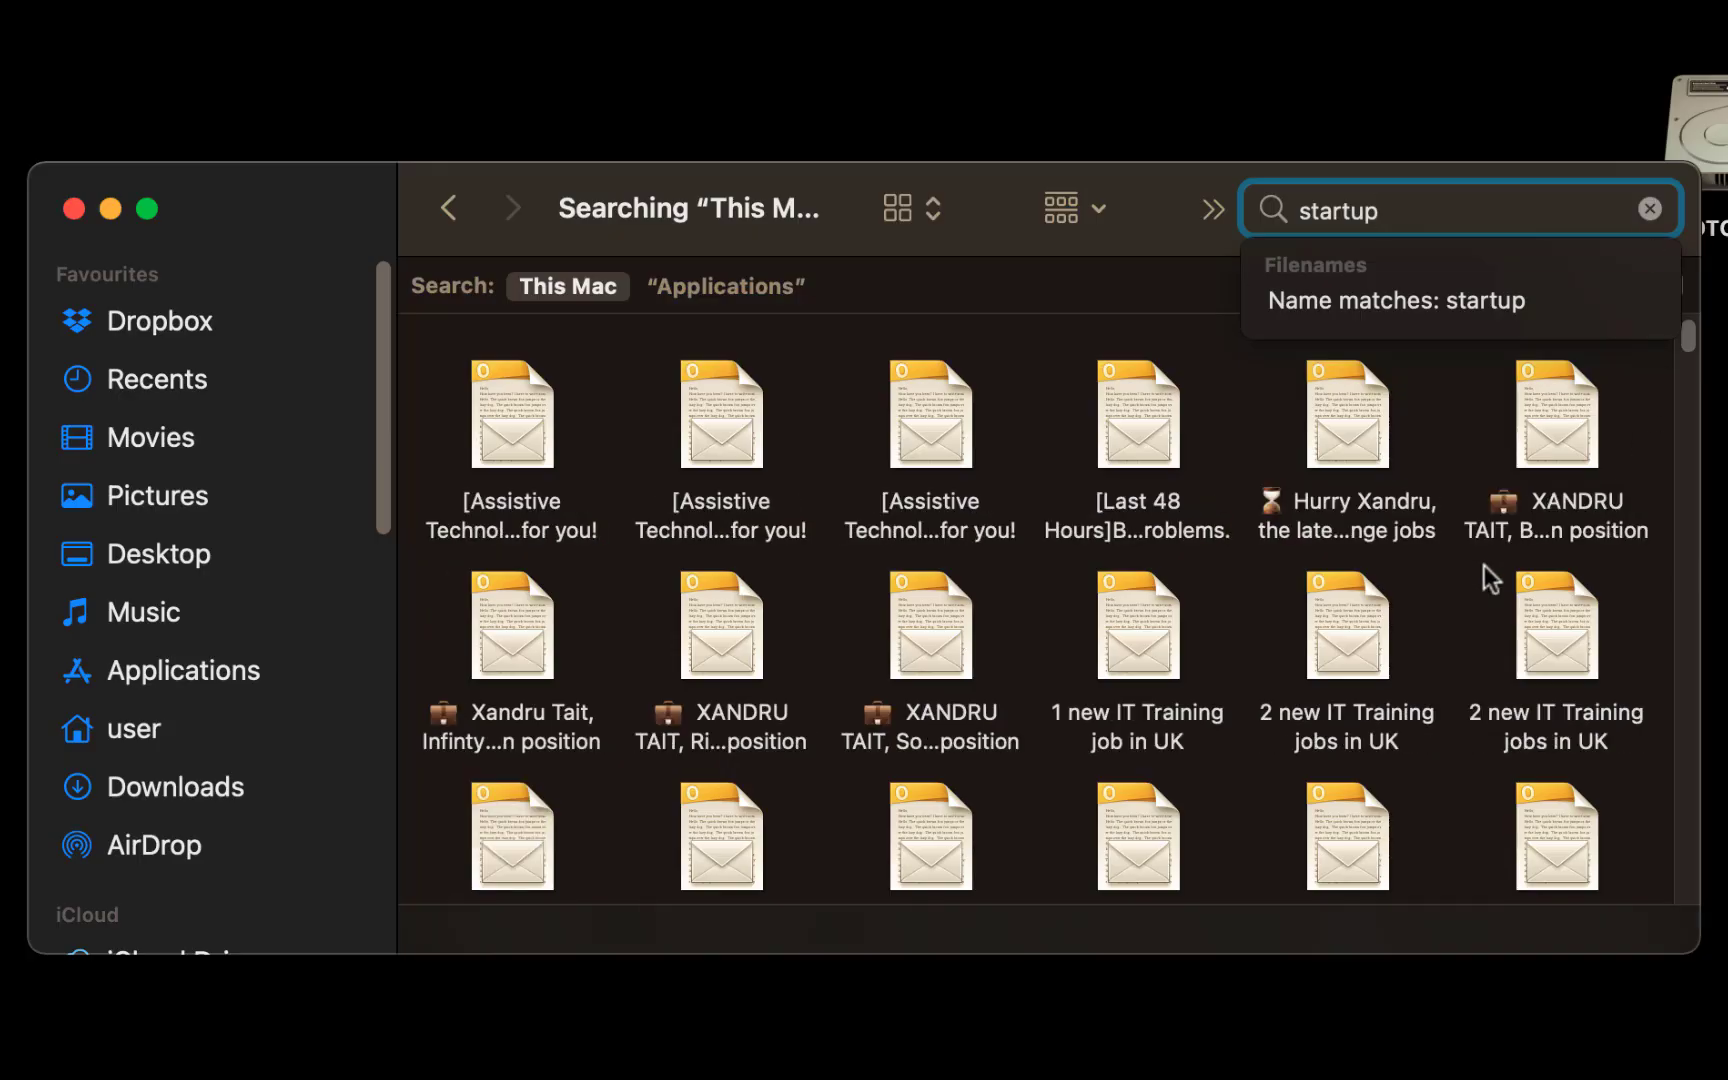
{"action": "scroll", "coordinate": [1484, 566], "scroll_direction": "down", "scroll_amount": 20}
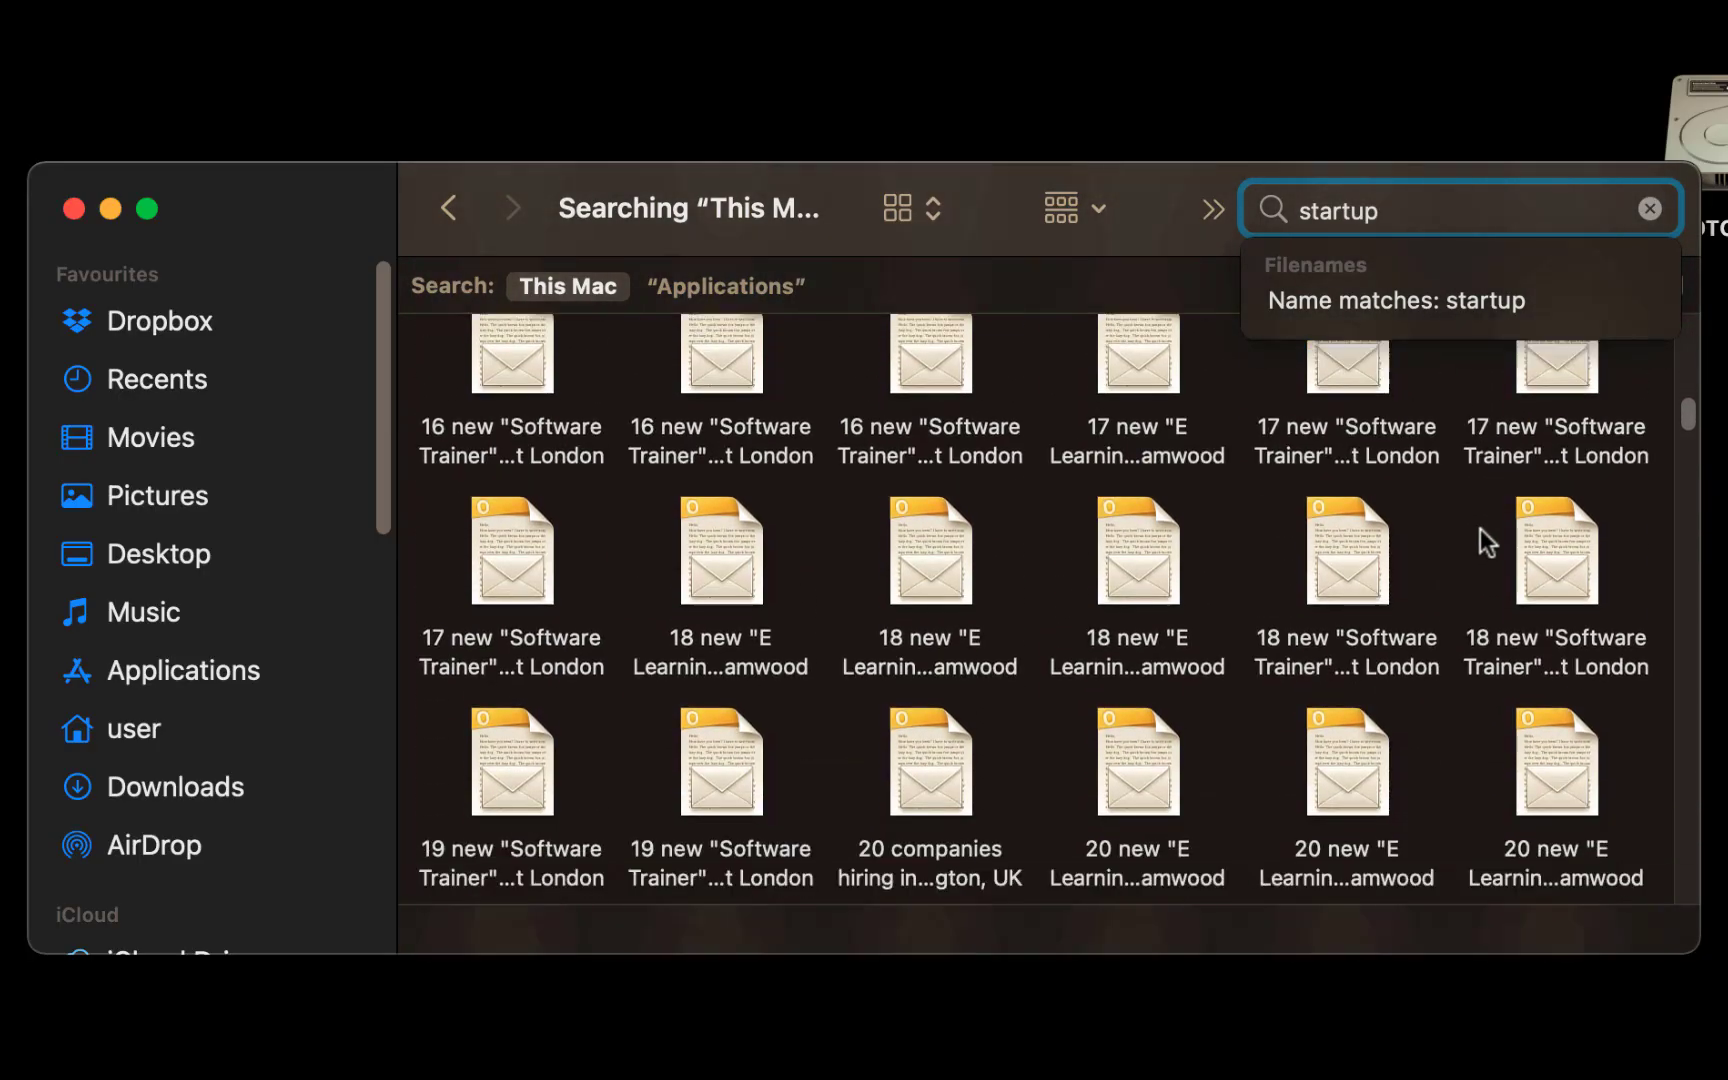
{"action": "scroll", "coordinate": [1486, 542], "scroll_direction": "down", "scroll_amount": 6}
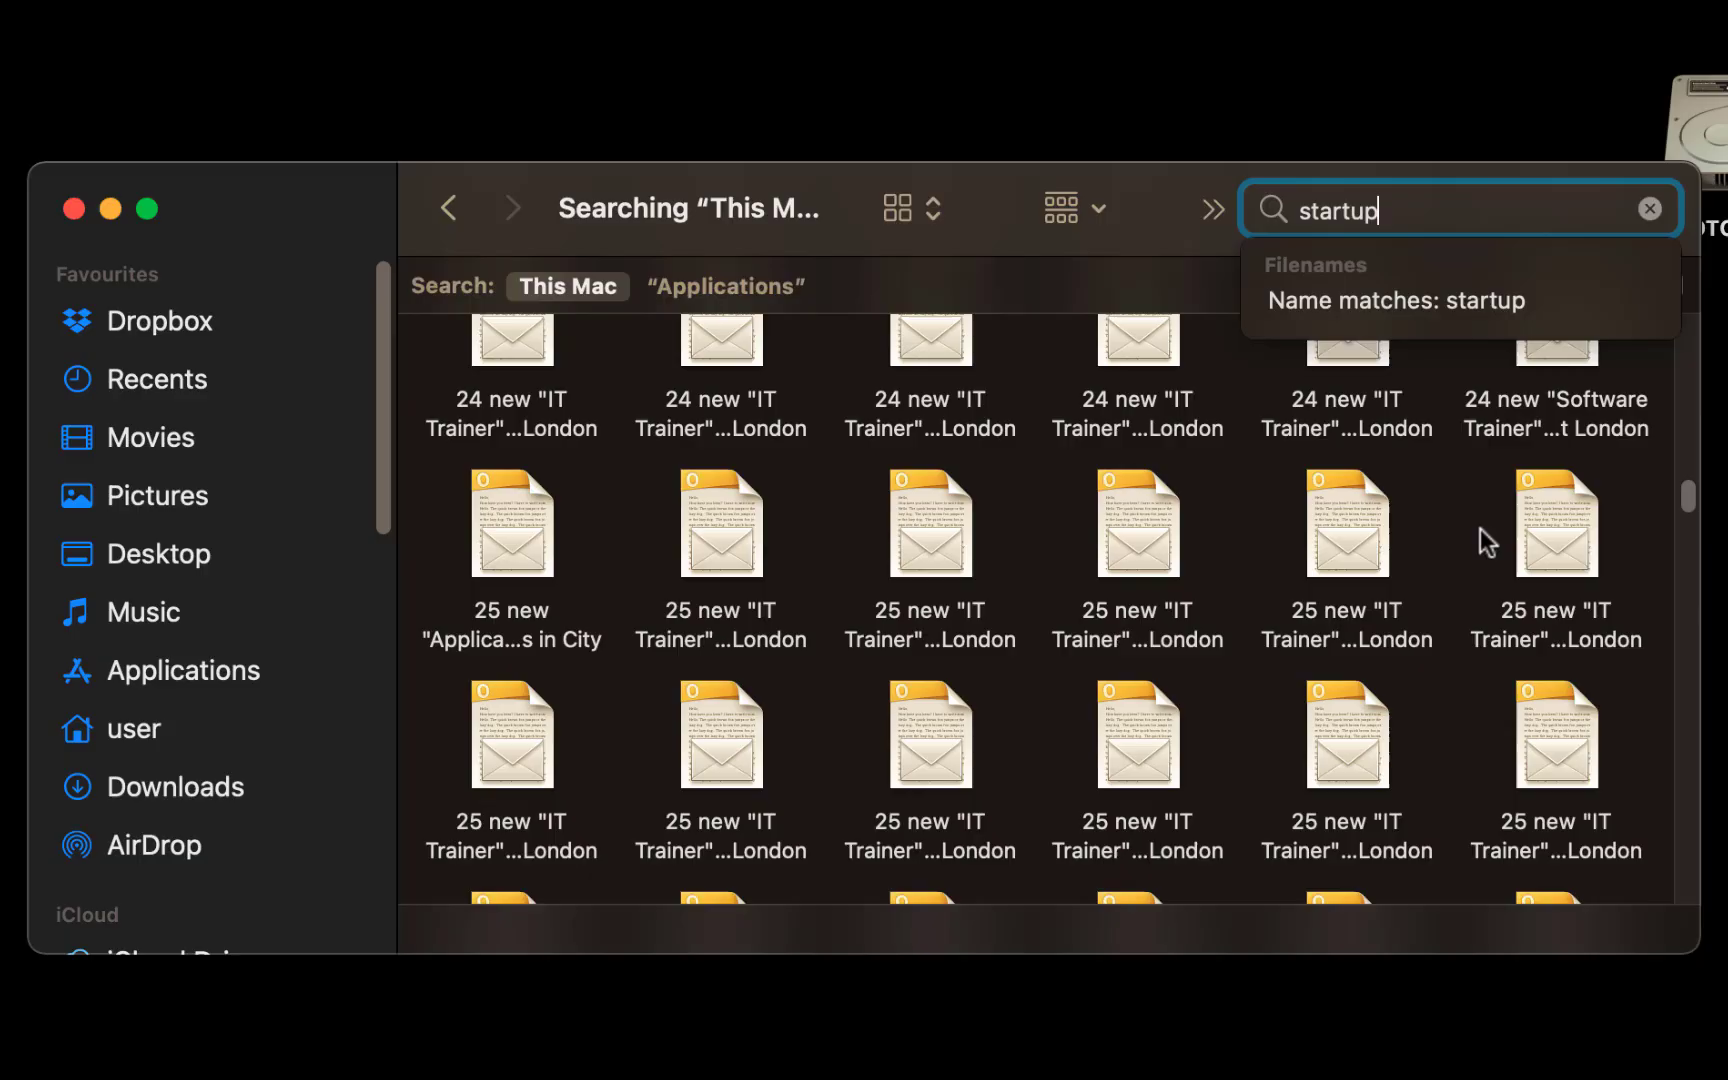
{"action": "scroll", "coordinate": [1481, 530], "scroll_direction": "down", "scroll_amount": 20}
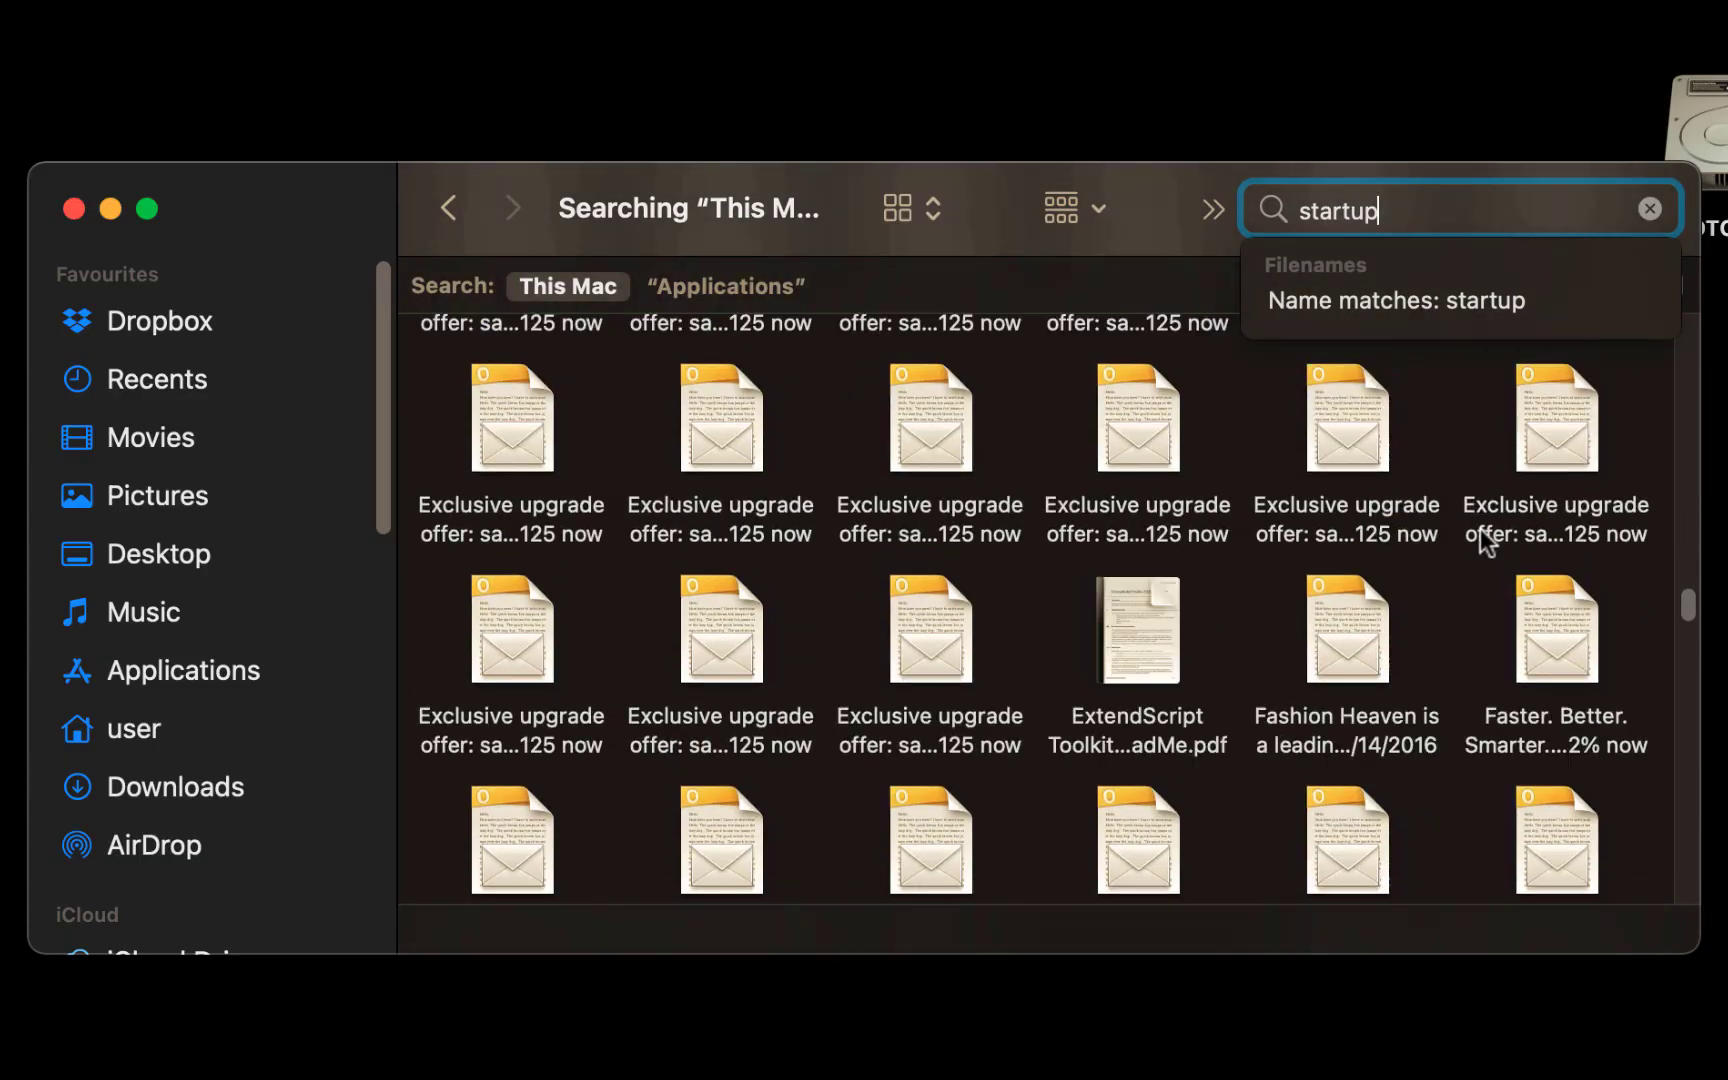
{"action": "scroll", "coordinate": [1480, 530], "scroll_direction": "down", "scroll_amount": 15}
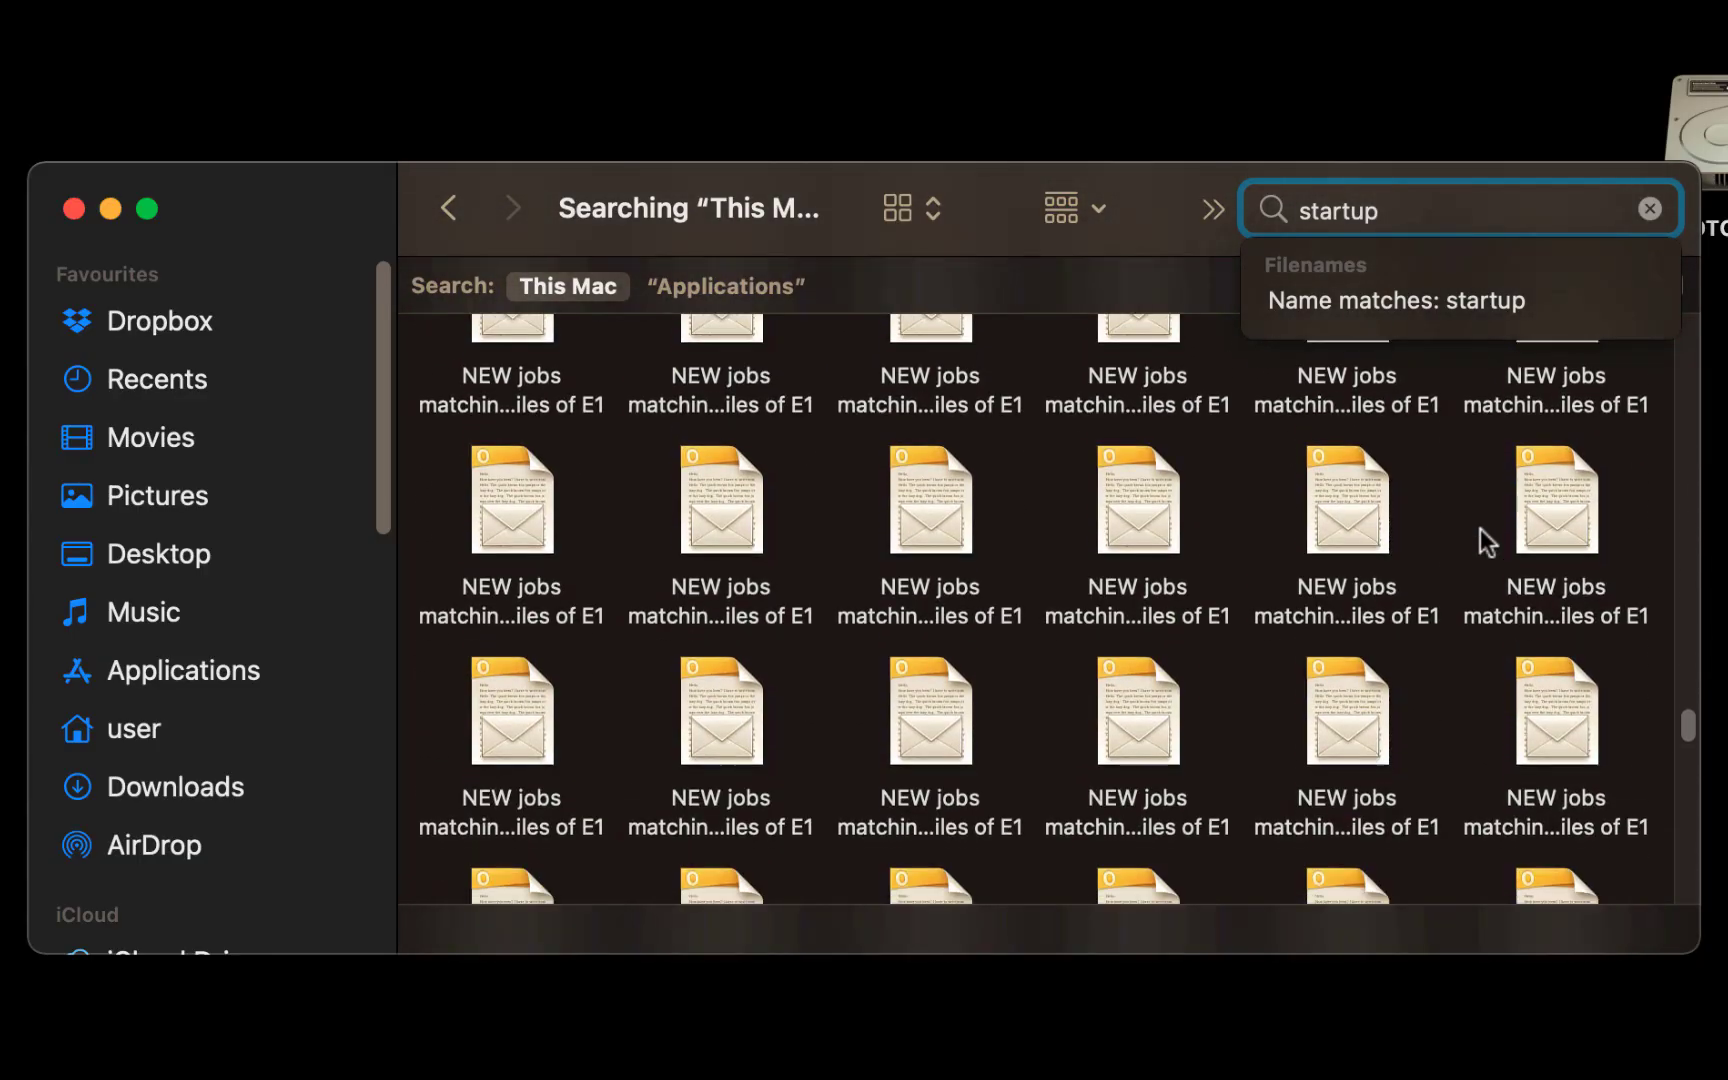
{"action": "scroll", "coordinate": [1480, 528], "scroll_direction": "down", "scroll_amount": 10}
{"action": "right_click", "coordinate": [1480, 537]}
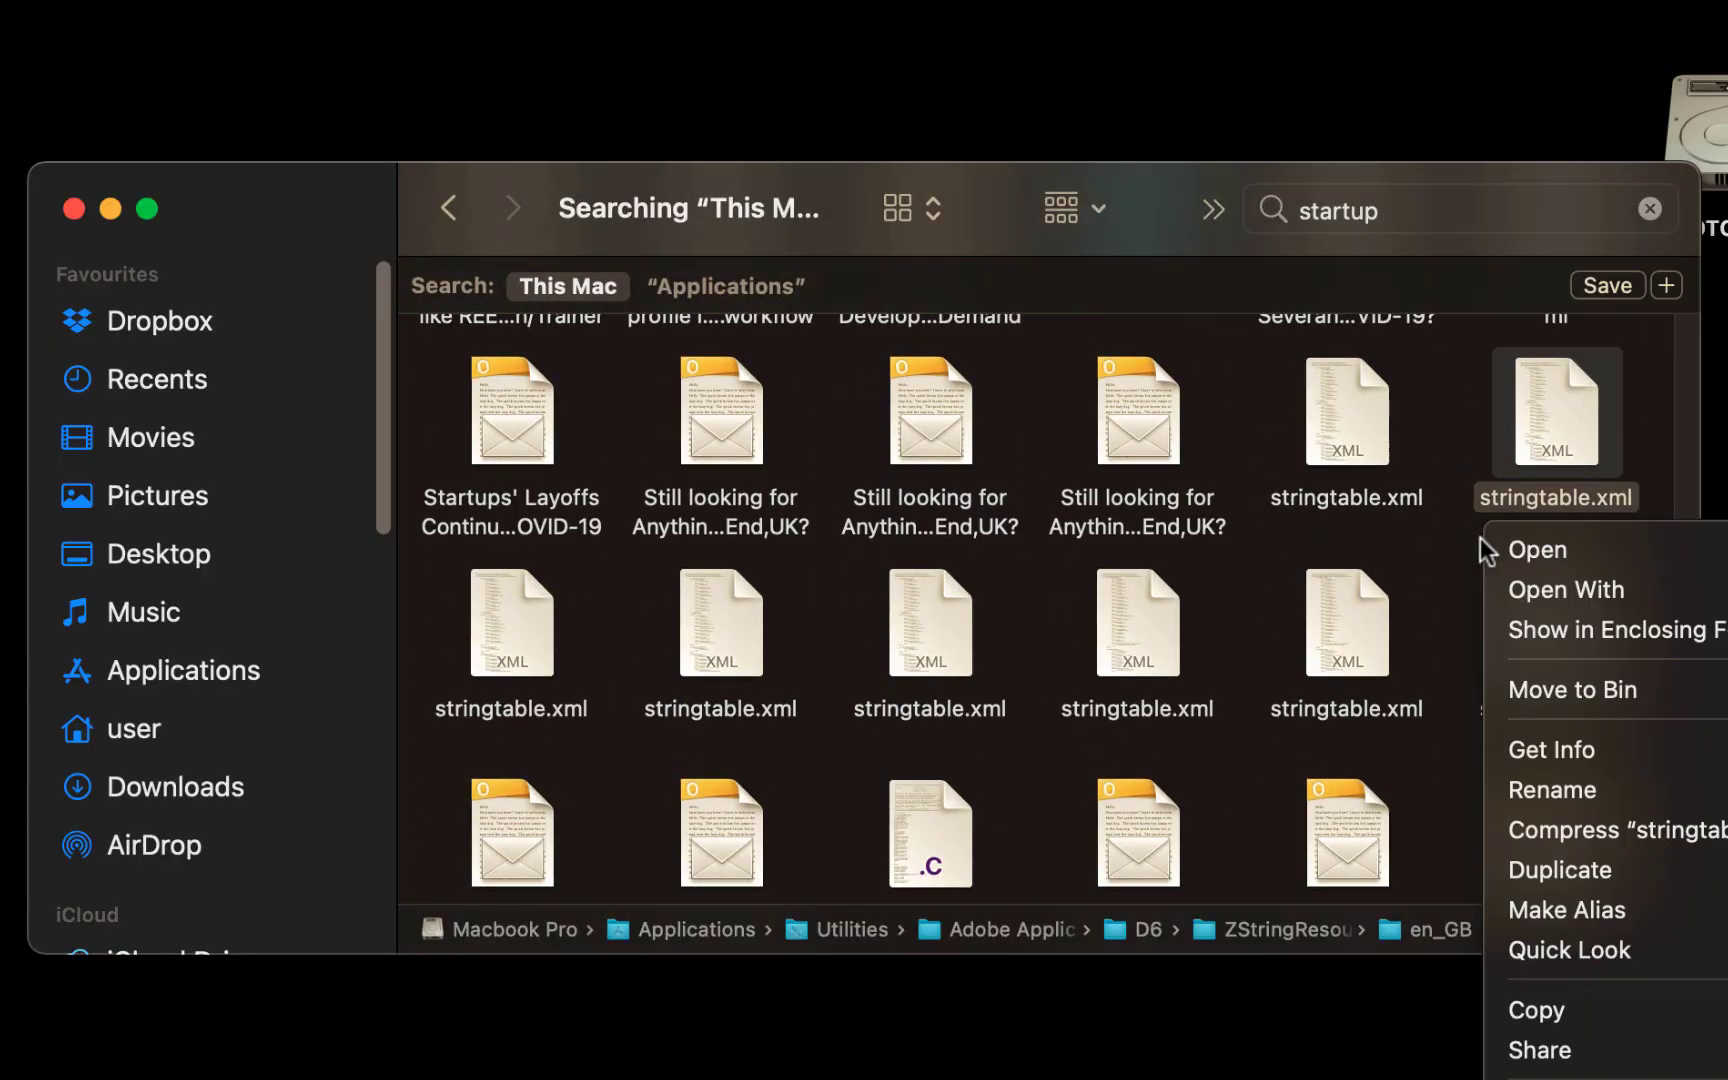
{"action": "key", "text": "Escape"}
{"action": "scroll", "coordinate": [1432, 412], "scroll_direction": "up", "scroll_amount": 5}
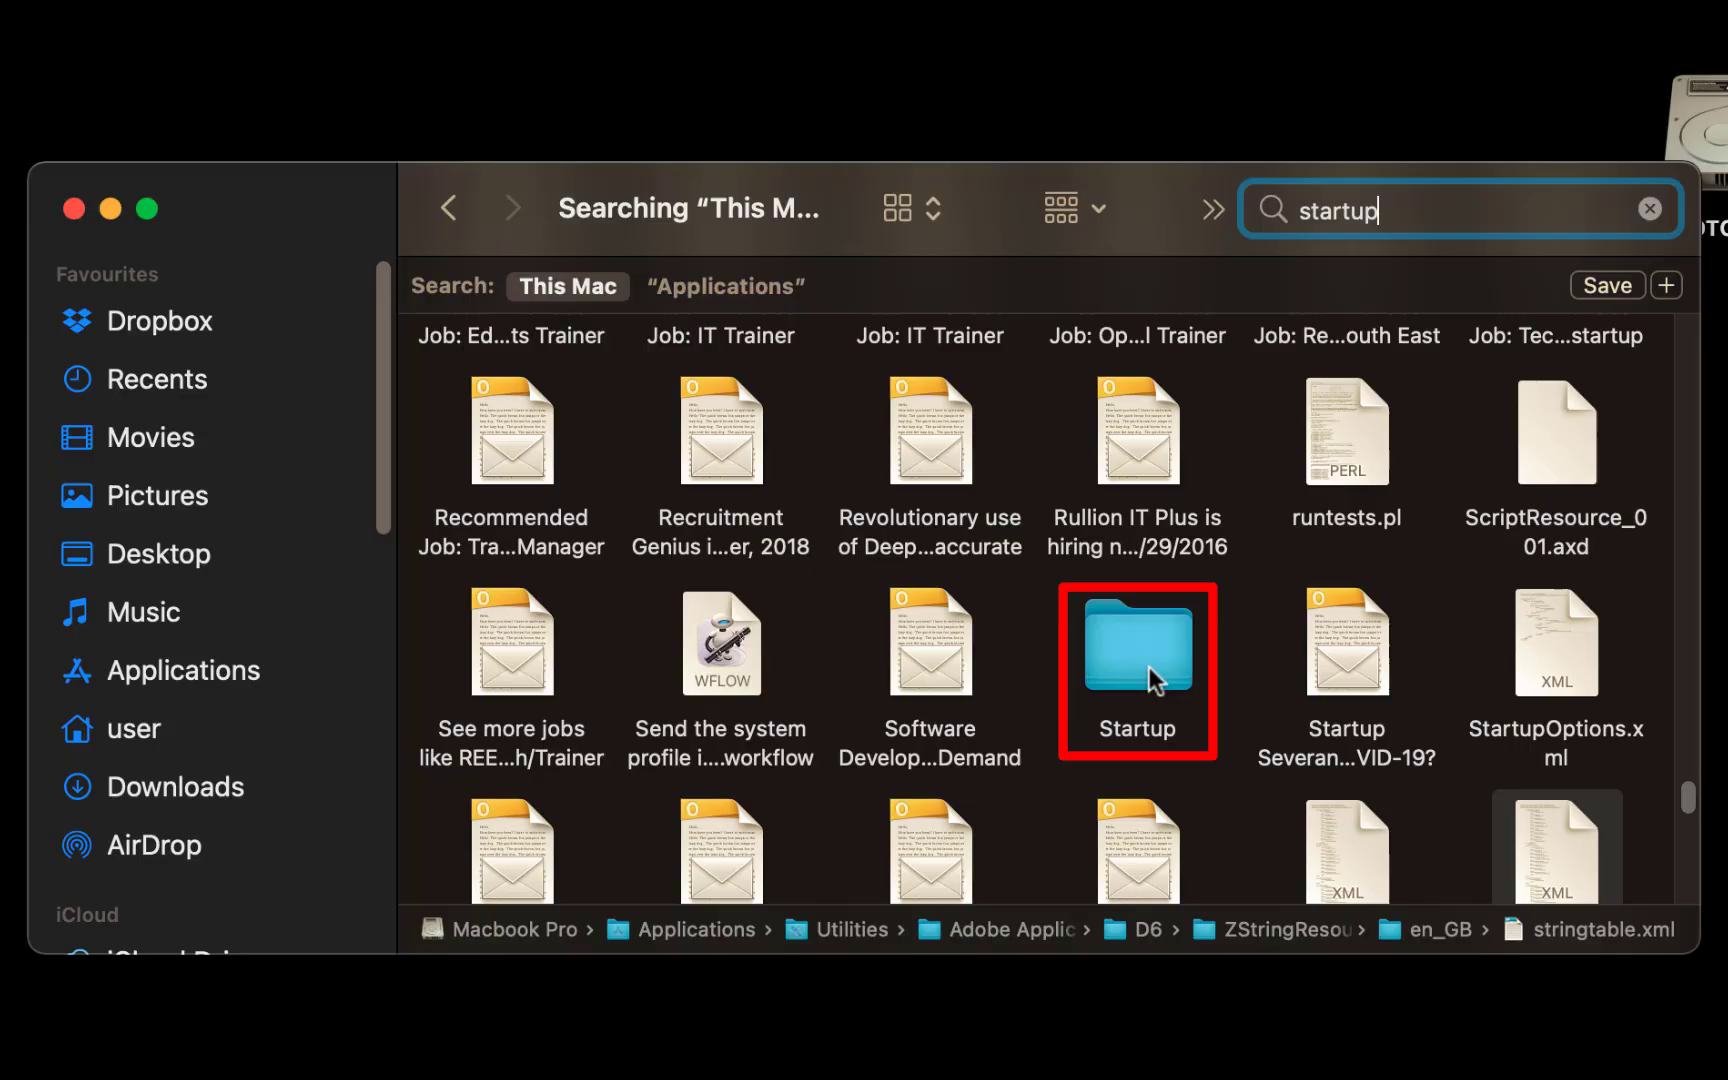
{"action": "double_click", "coordinate": [1149, 667]}
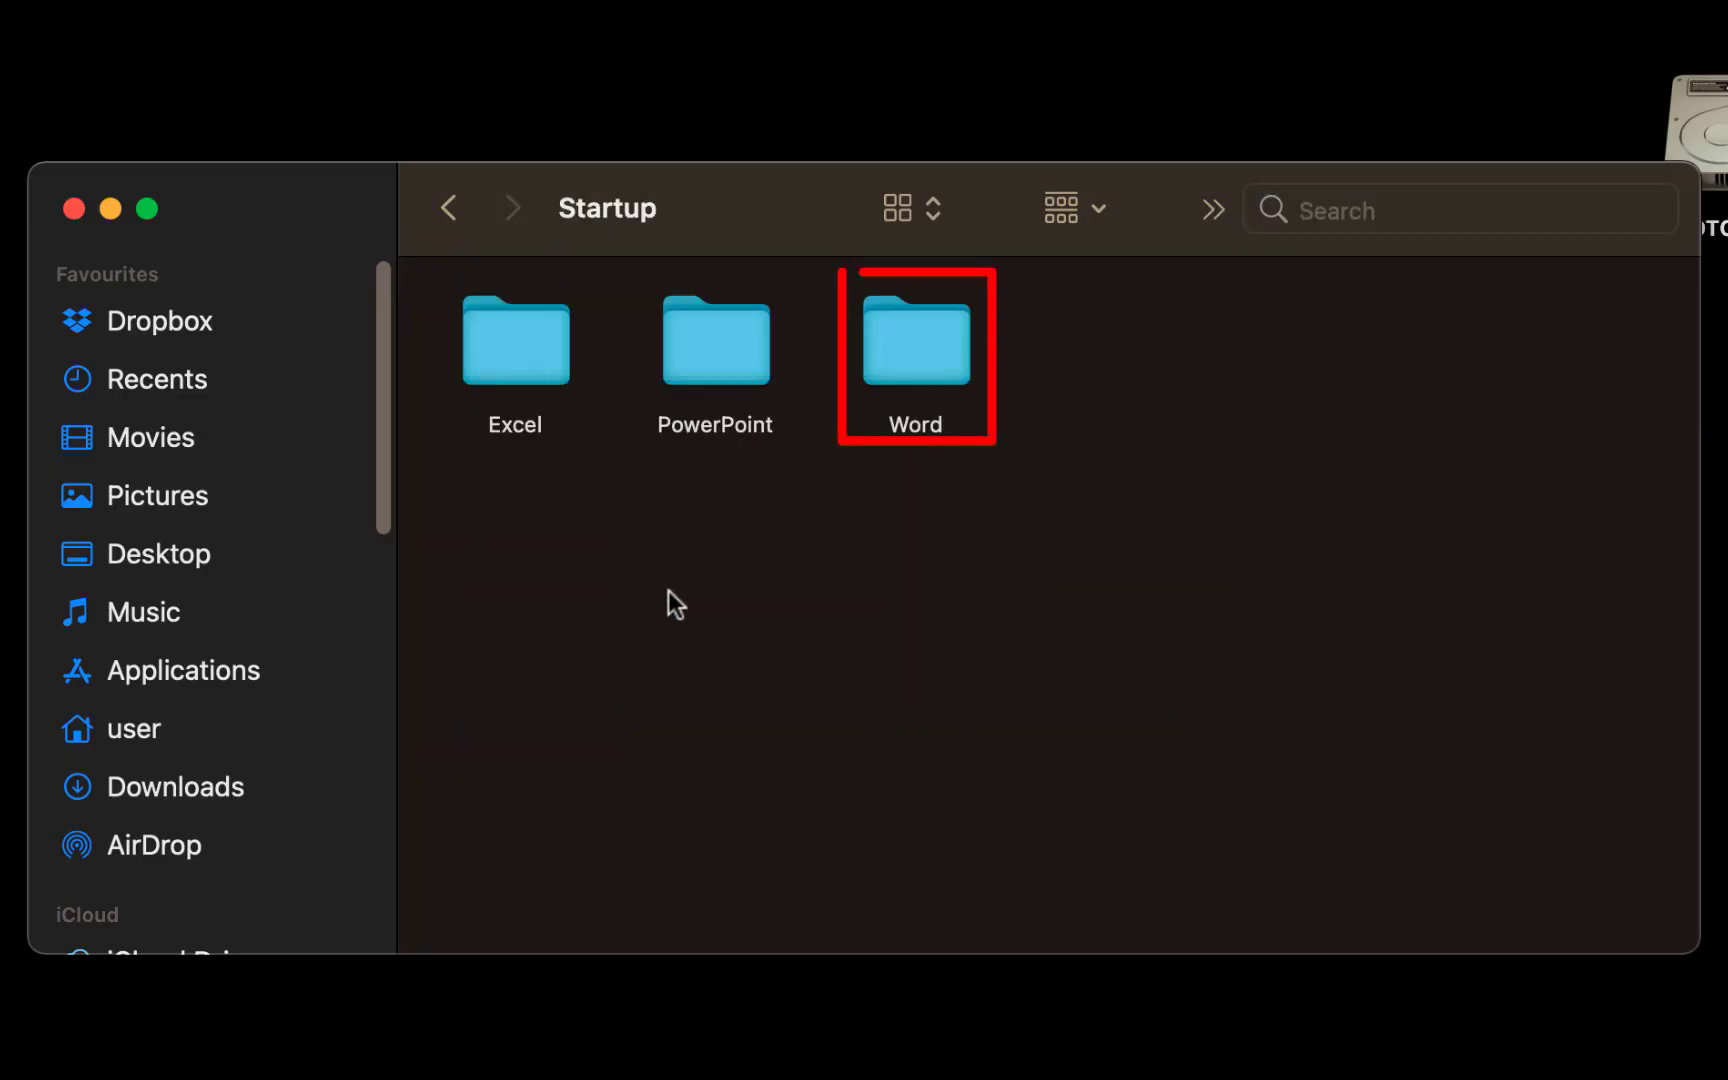
{"action": "double_click", "coordinate": [910, 355]}
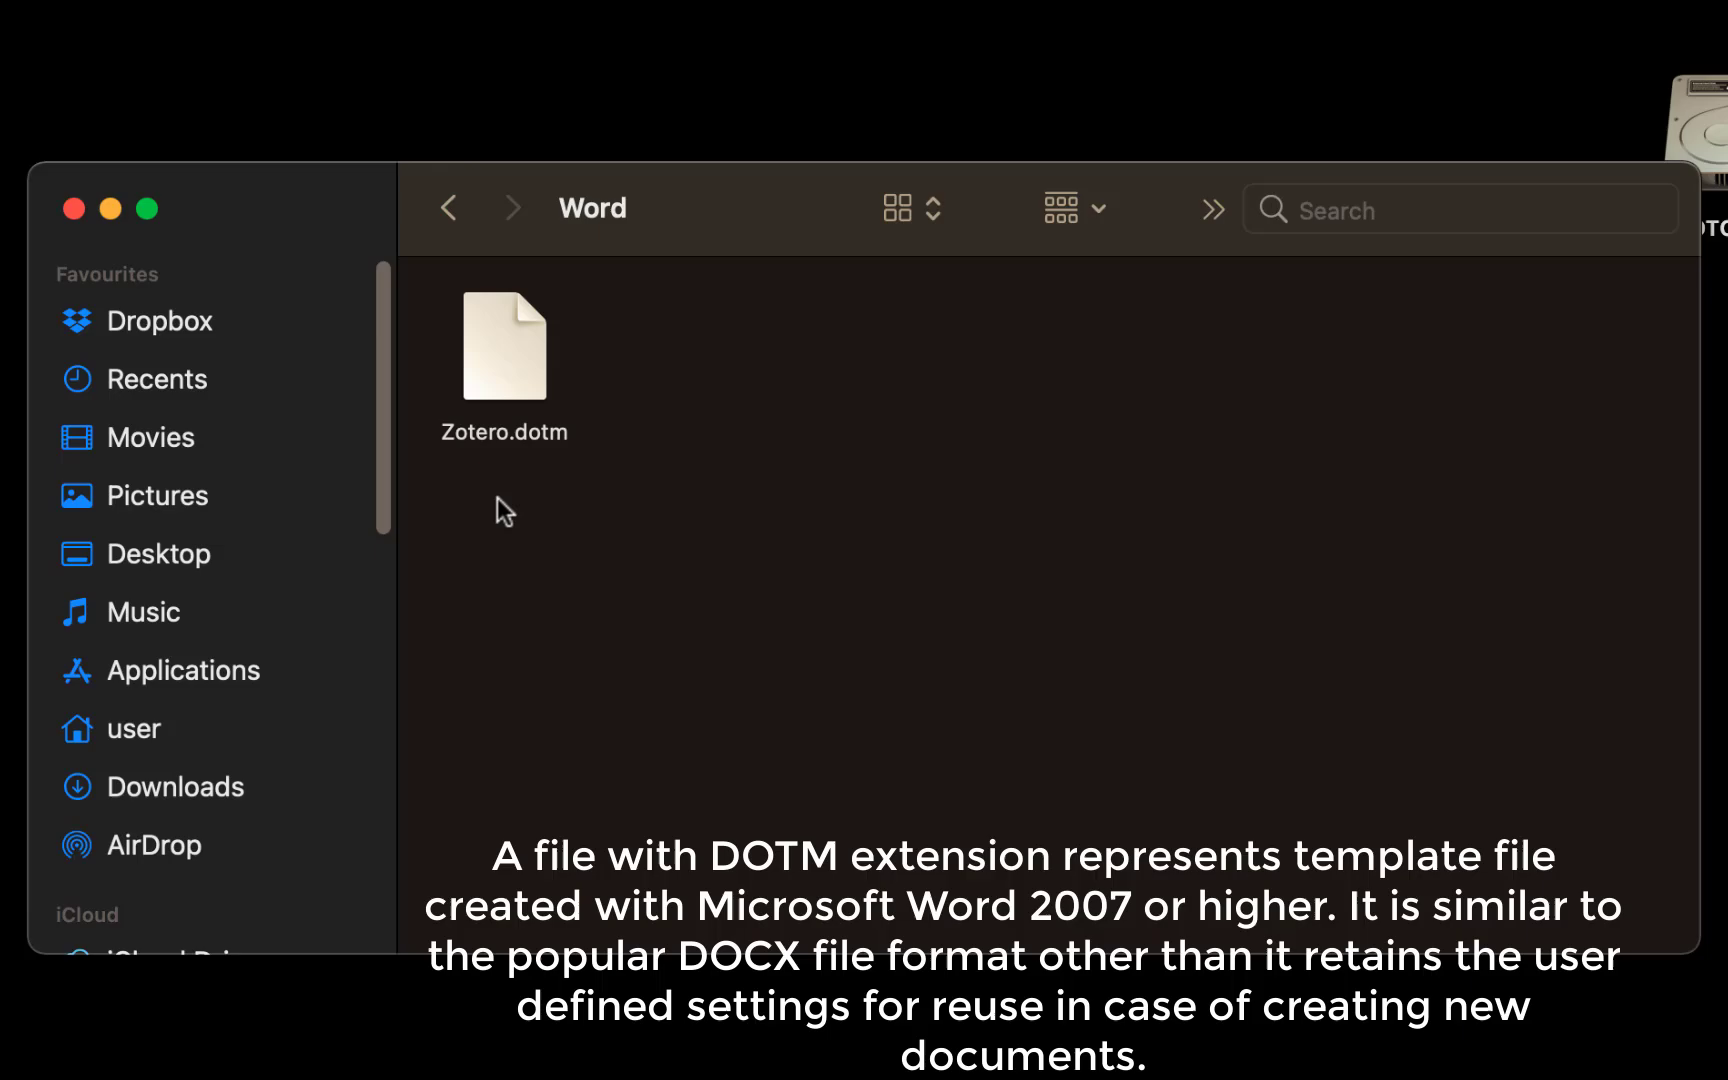
- Paste the Mendeley-word2016 template beside Zotero.dotm, close Finder, and relaunch Word
{"action": "right_click", "coordinate": [770, 405]}
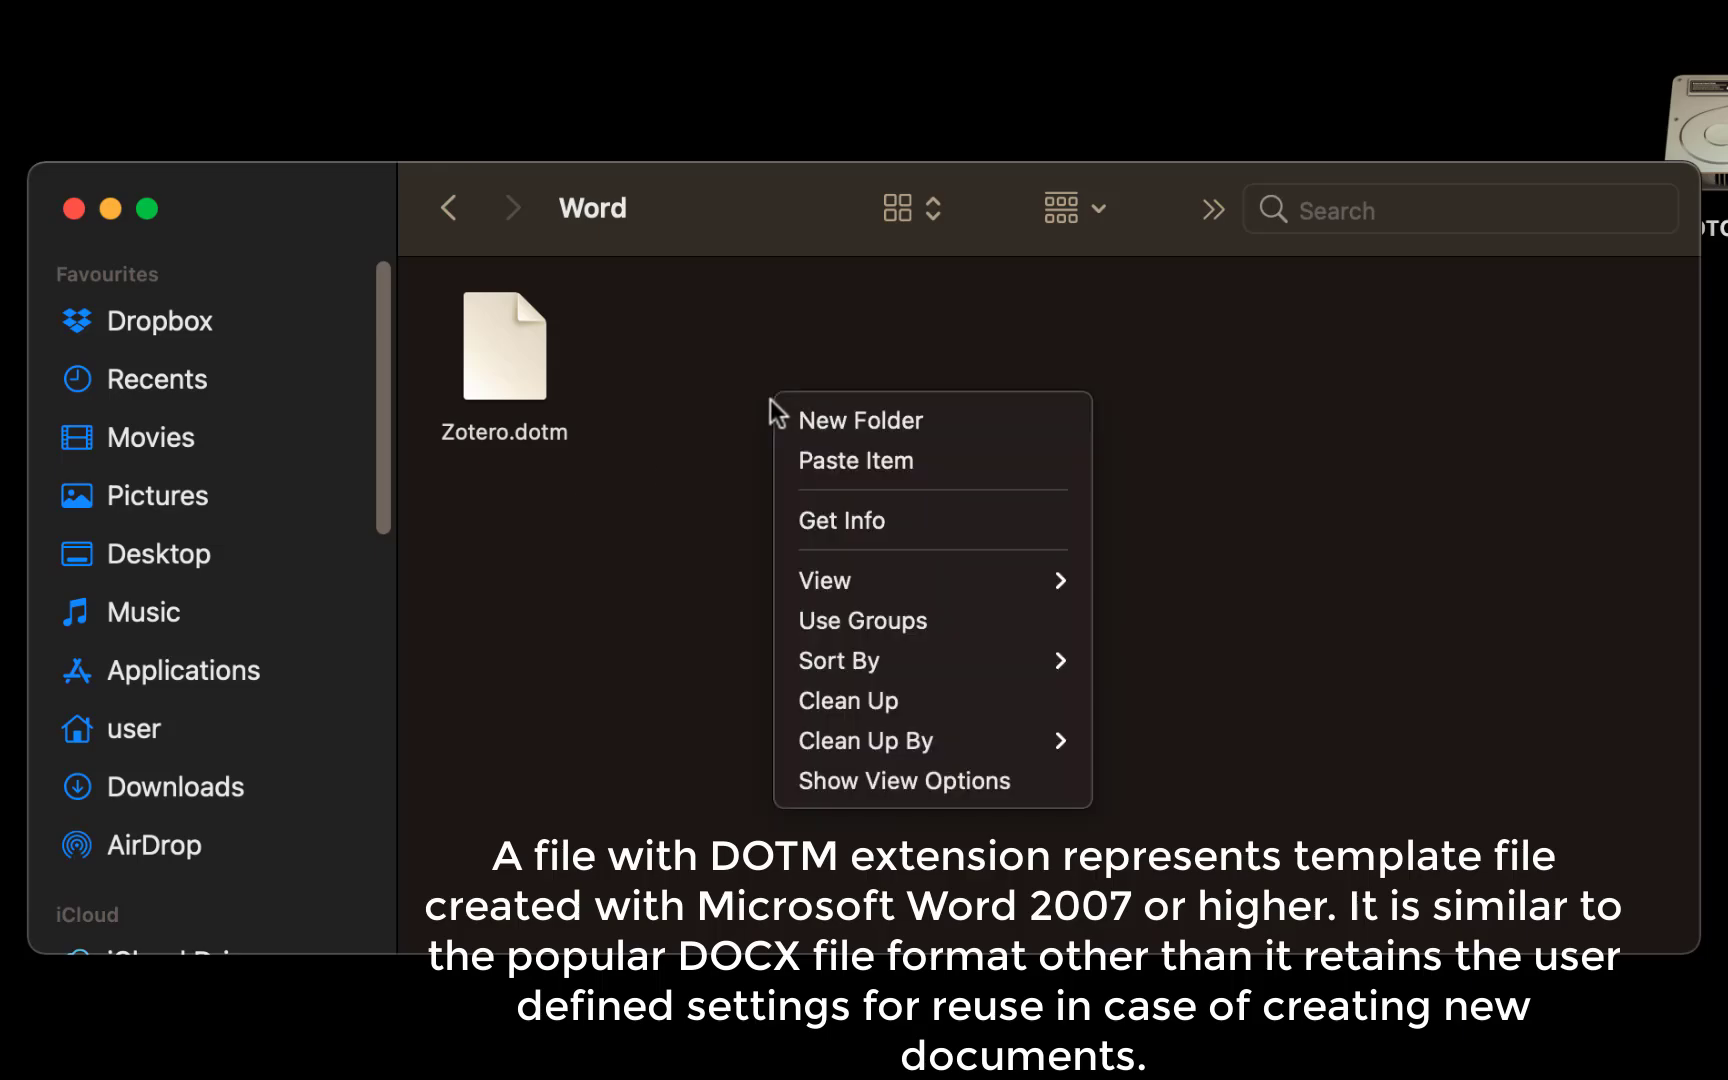
{"action": "left_click", "coordinate": [830, 460]}
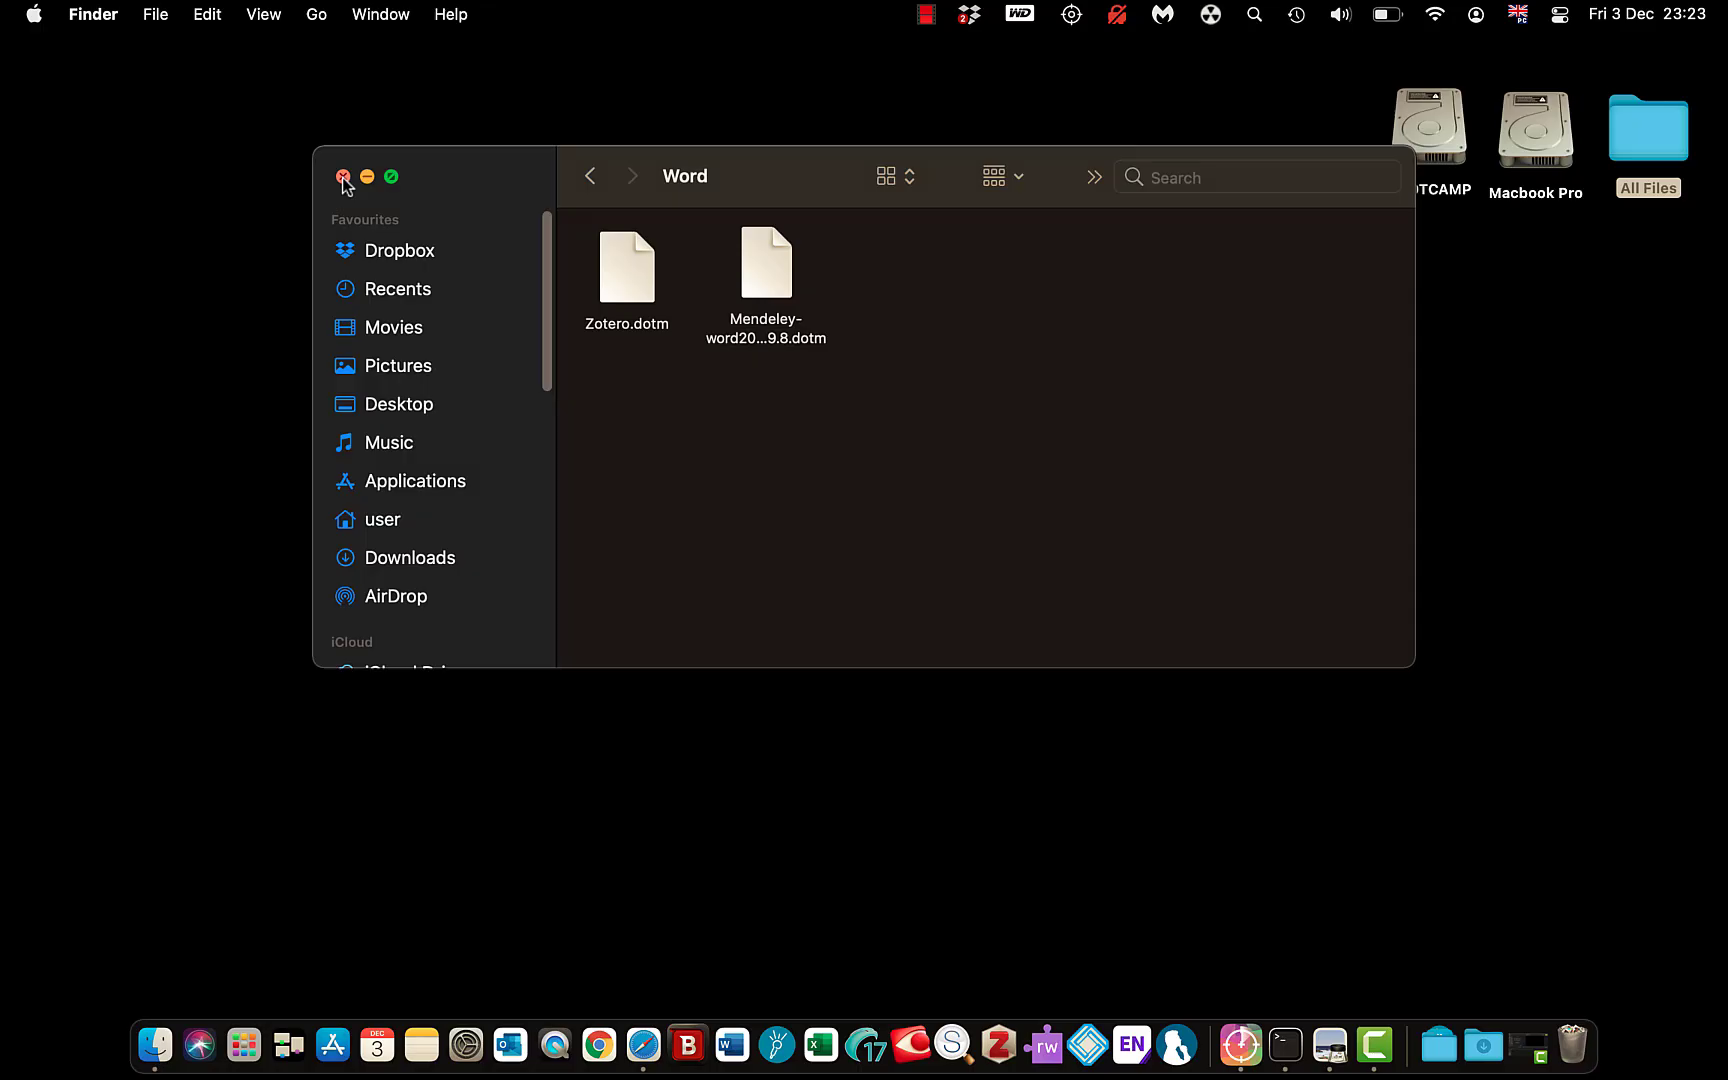
{"action": "left_click", "coordinate": [342, 177]}
{"action": "left_click", "coordinate": [735, 1035]}
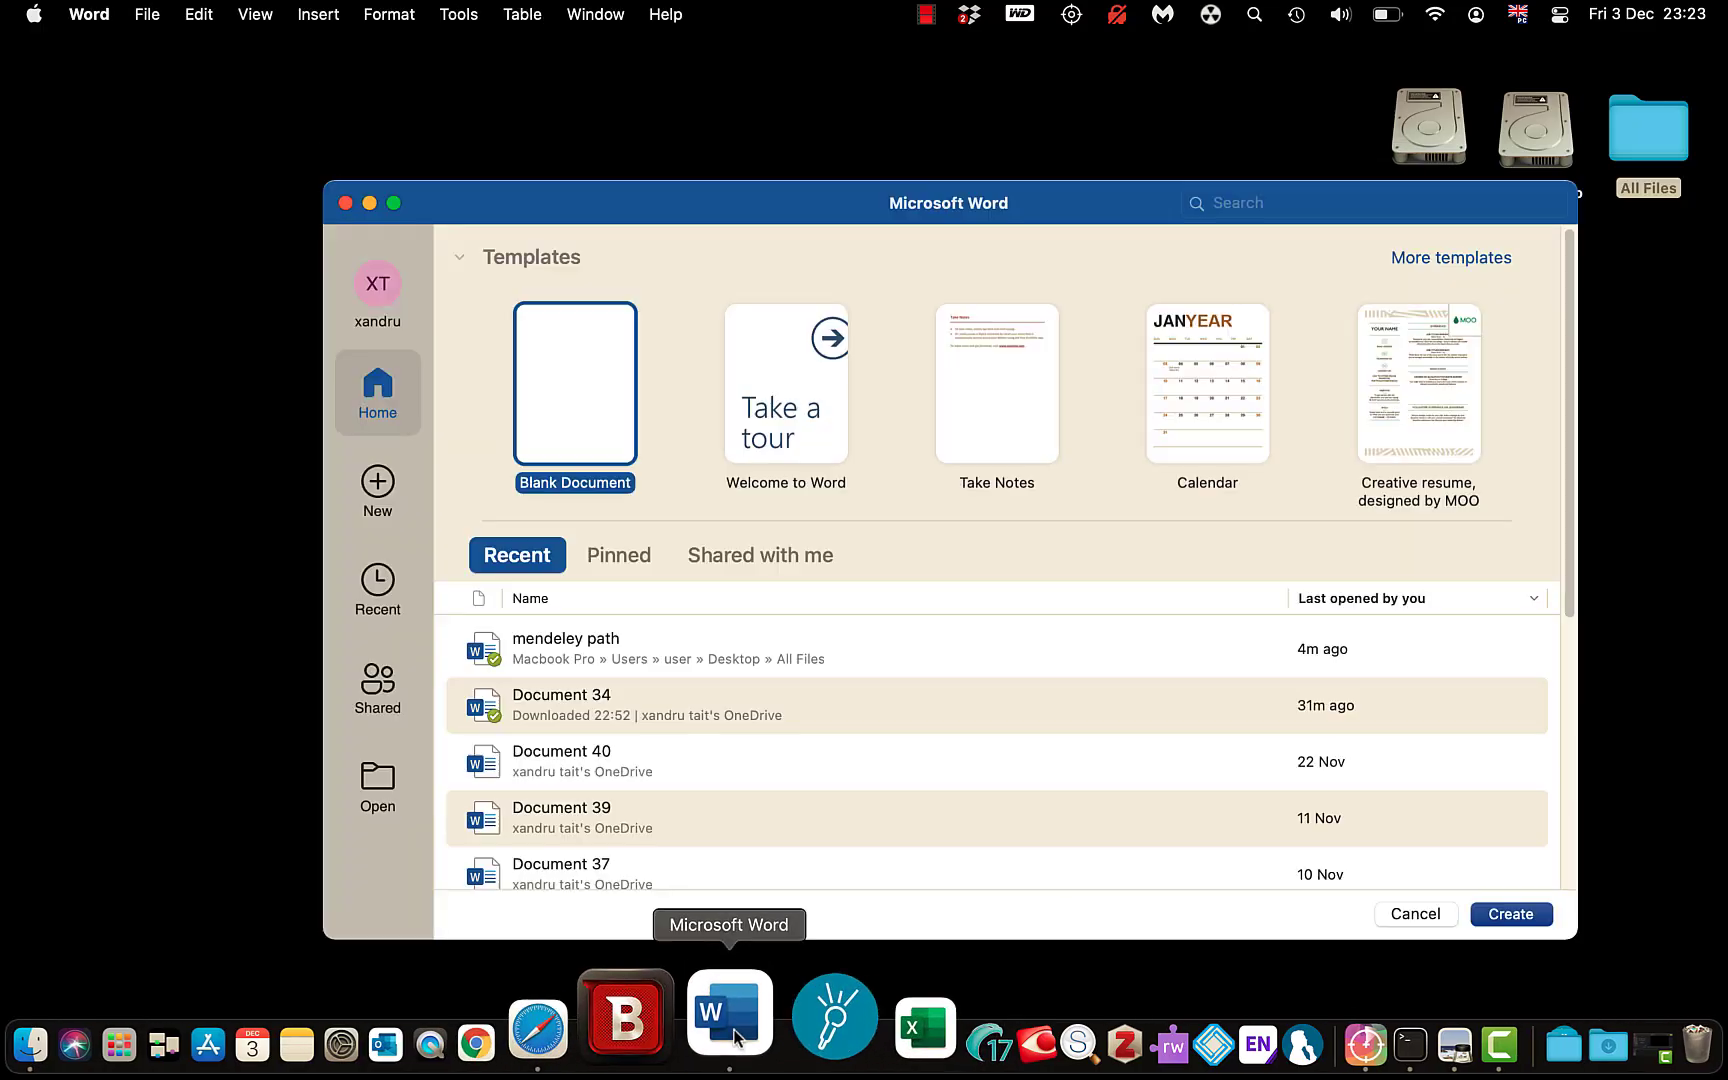
- Create blank Document1 from the Word gallery and show the References ribbon
{"action": "double_click", "coordinate": [568, 392]}
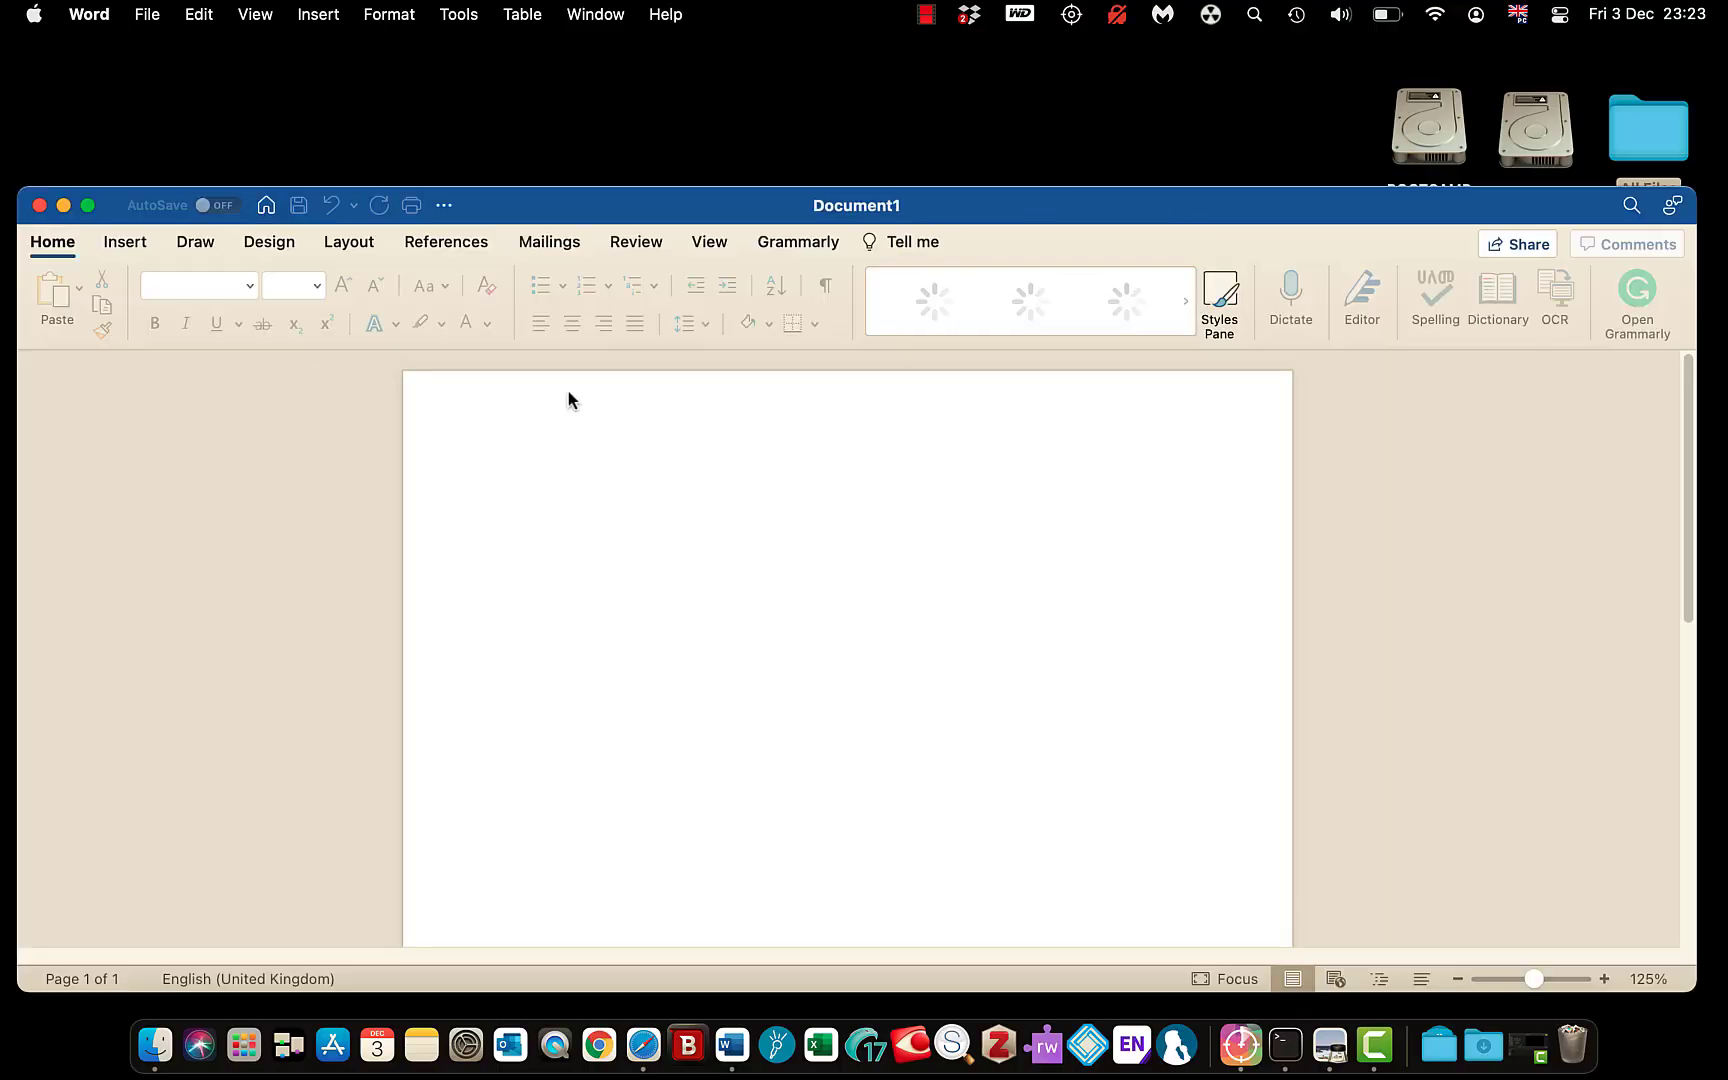
{"action": "left_click", "coordinate": [447, 243]}
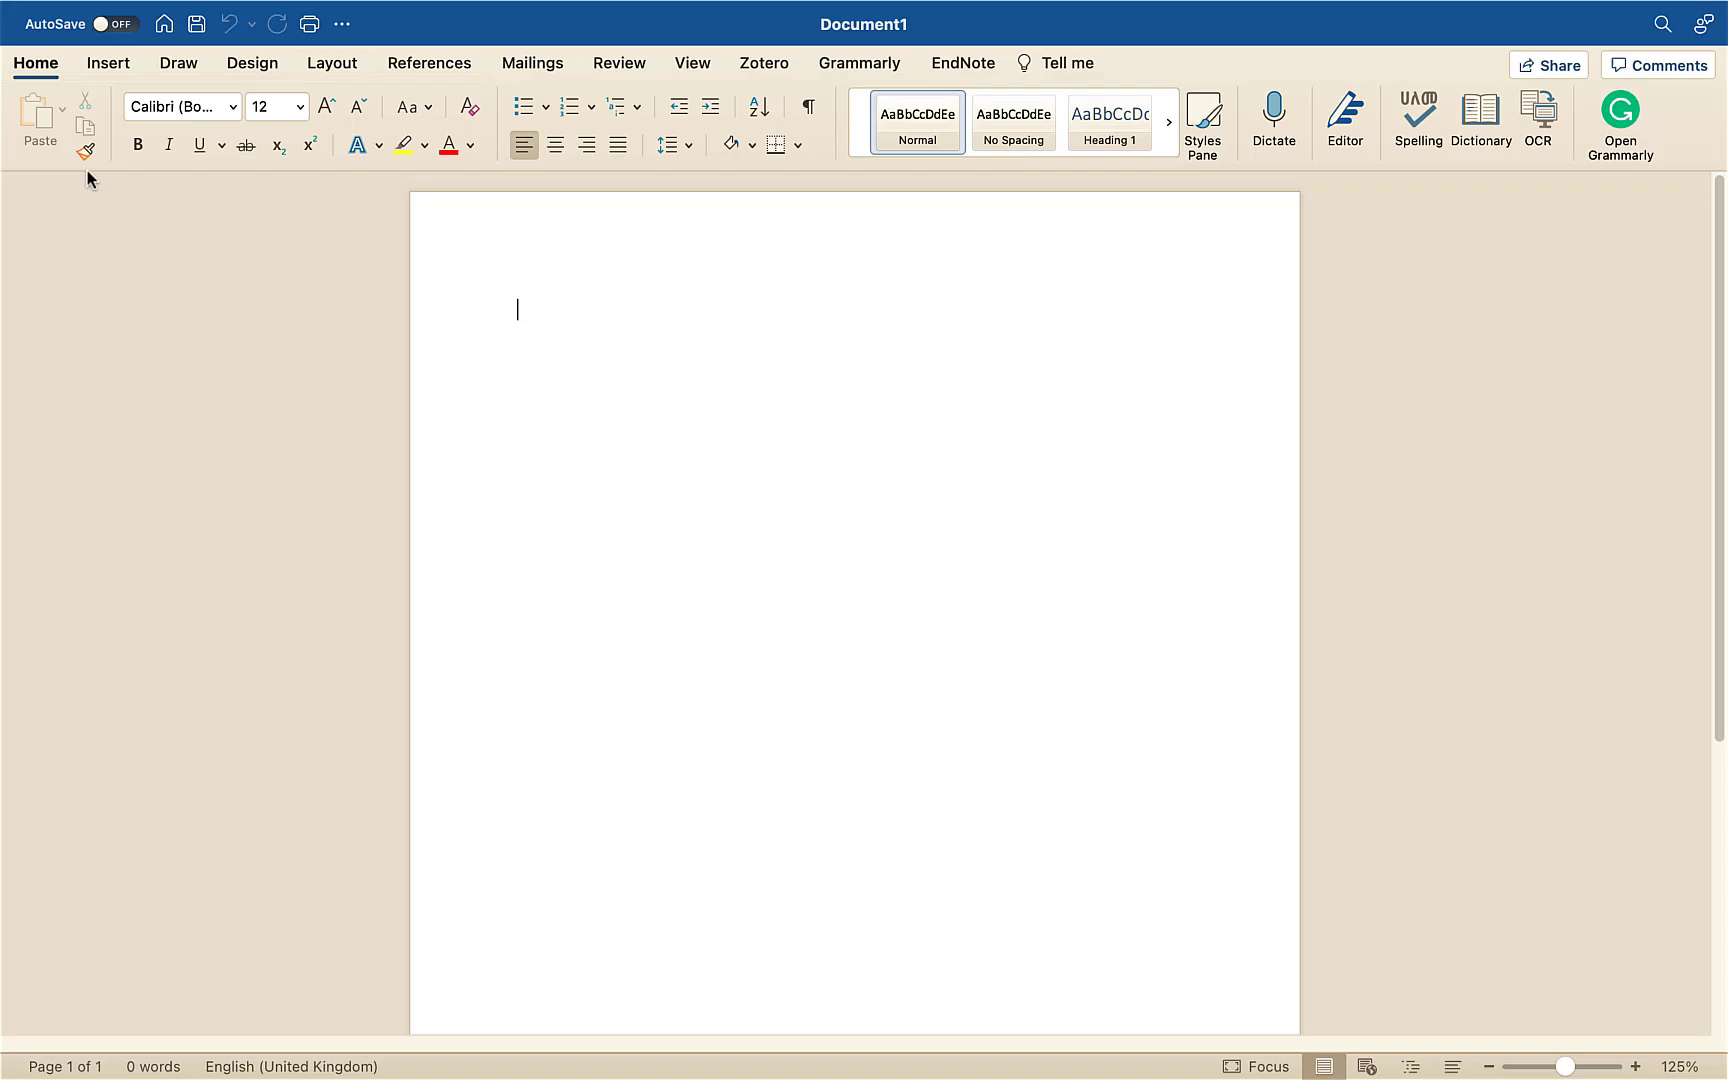
- Check Mendeley Cite in the installed Office add-ins list, then dismiss the Add-ins window
{"action": "left_click", "coordinate": [420, 64]}
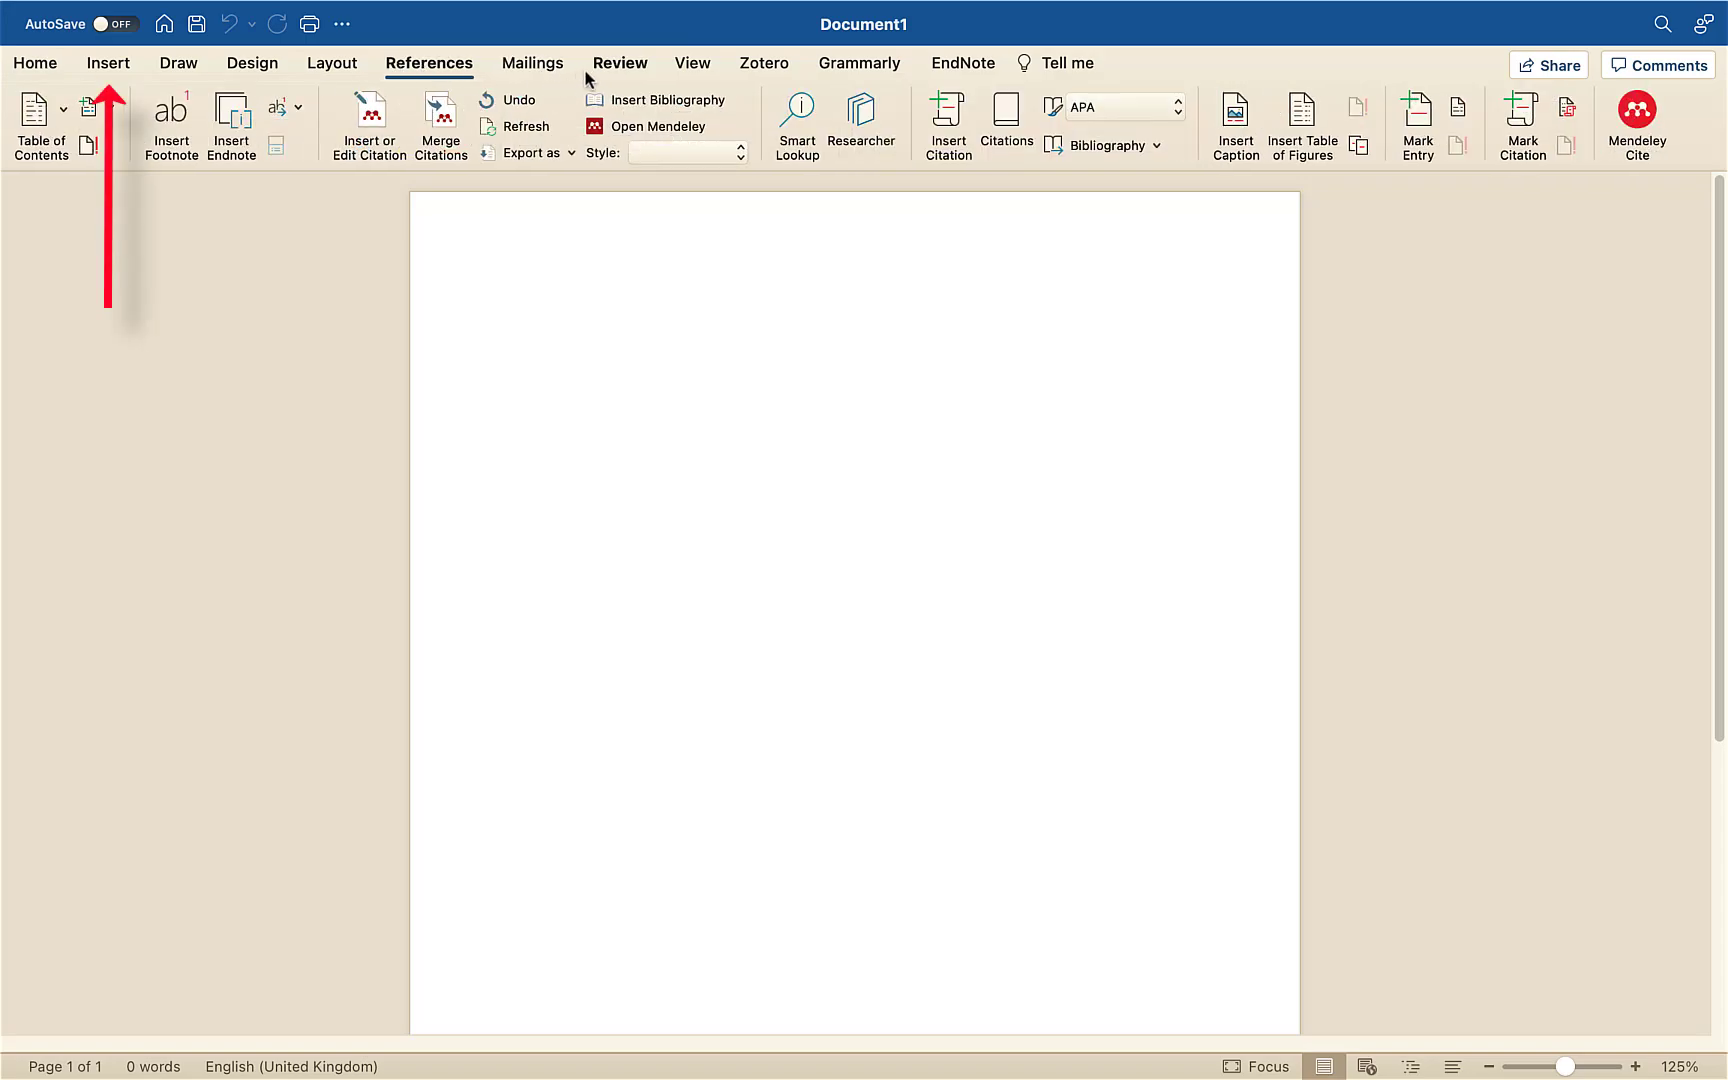
{"action": "left_click", "coordinate": [108, 63]}
{"action": "left_click", "coordinate": [665, 145]}
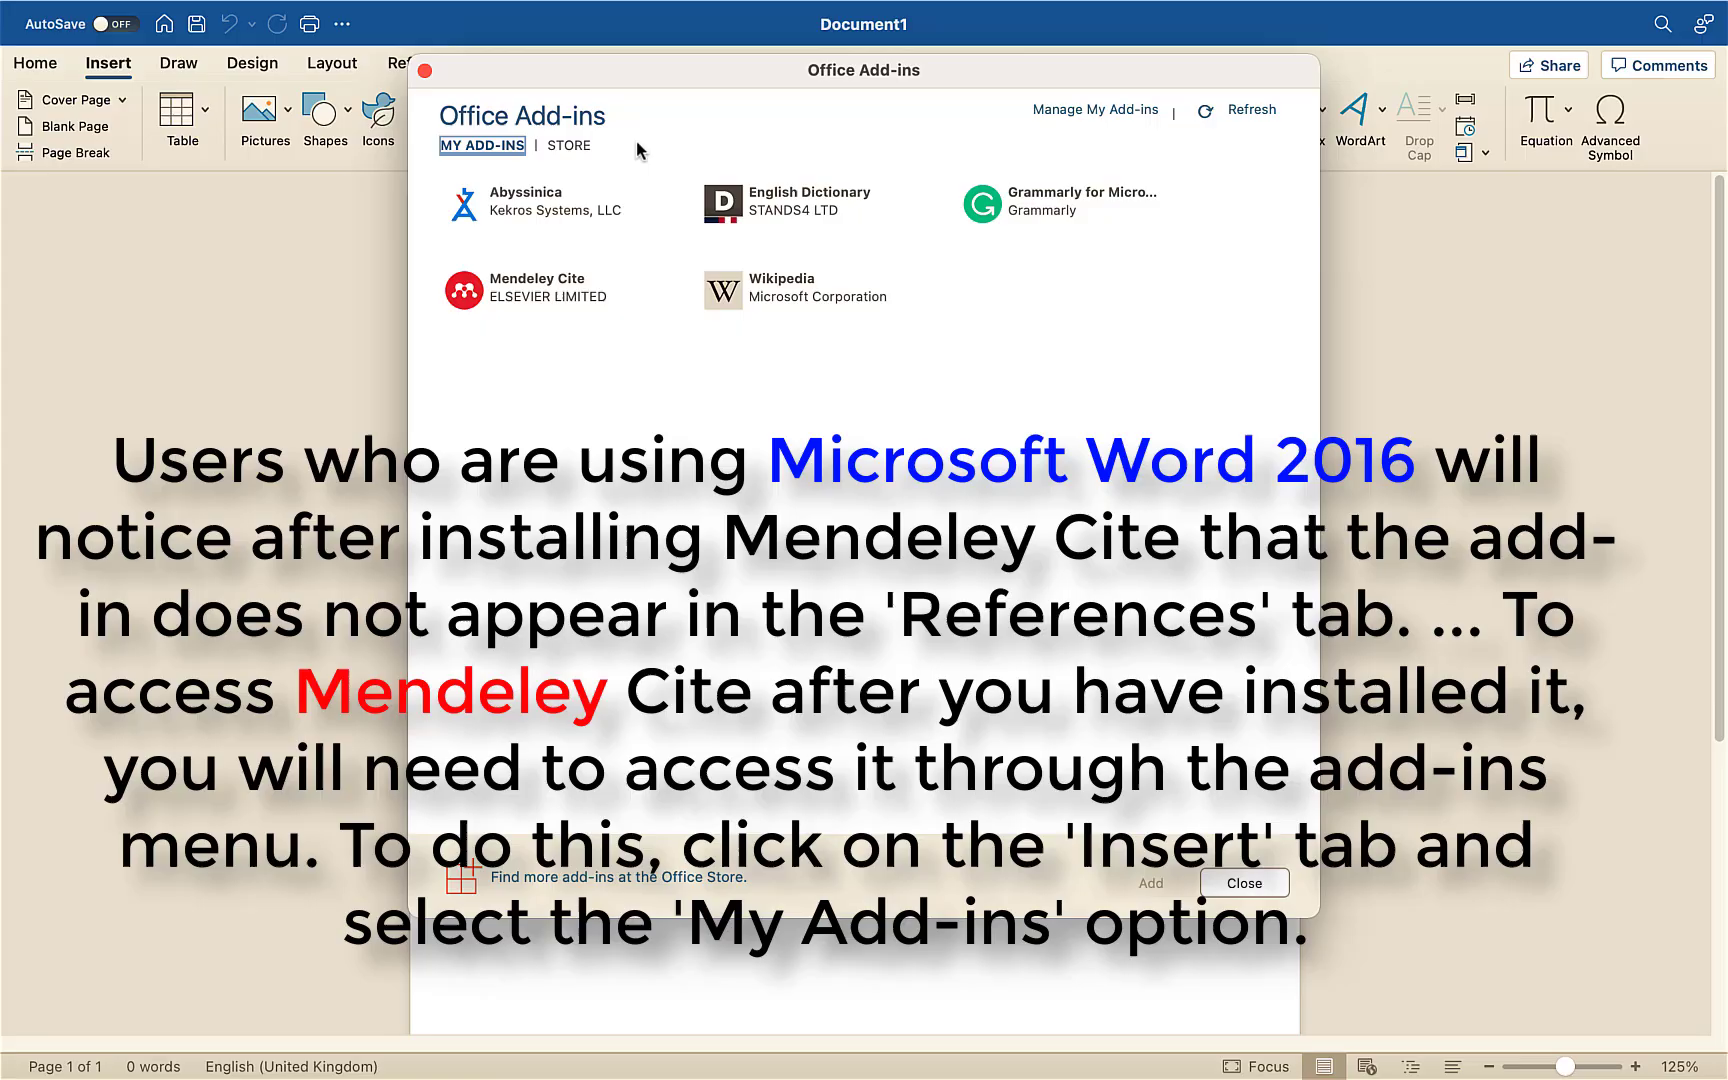
{"action": "left_click", "coordinate": [629, 292]}
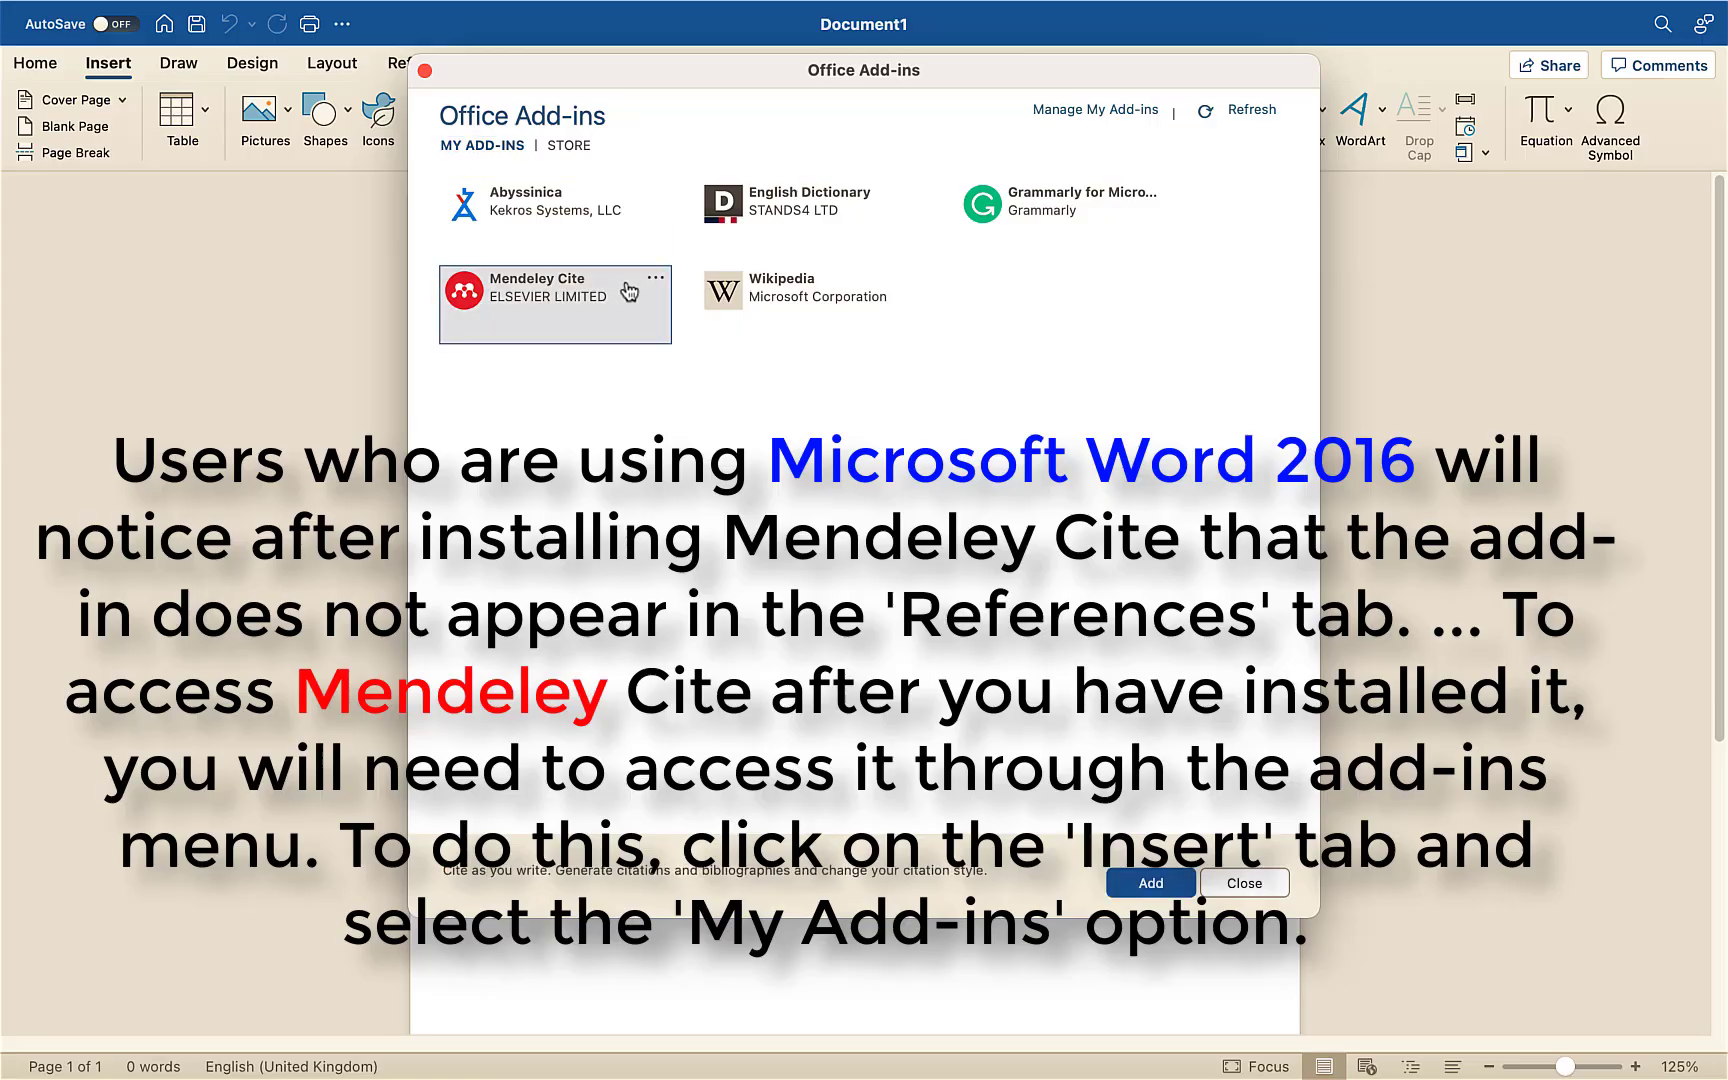
{"action": "left_click", "coordinate": [424, 70]}
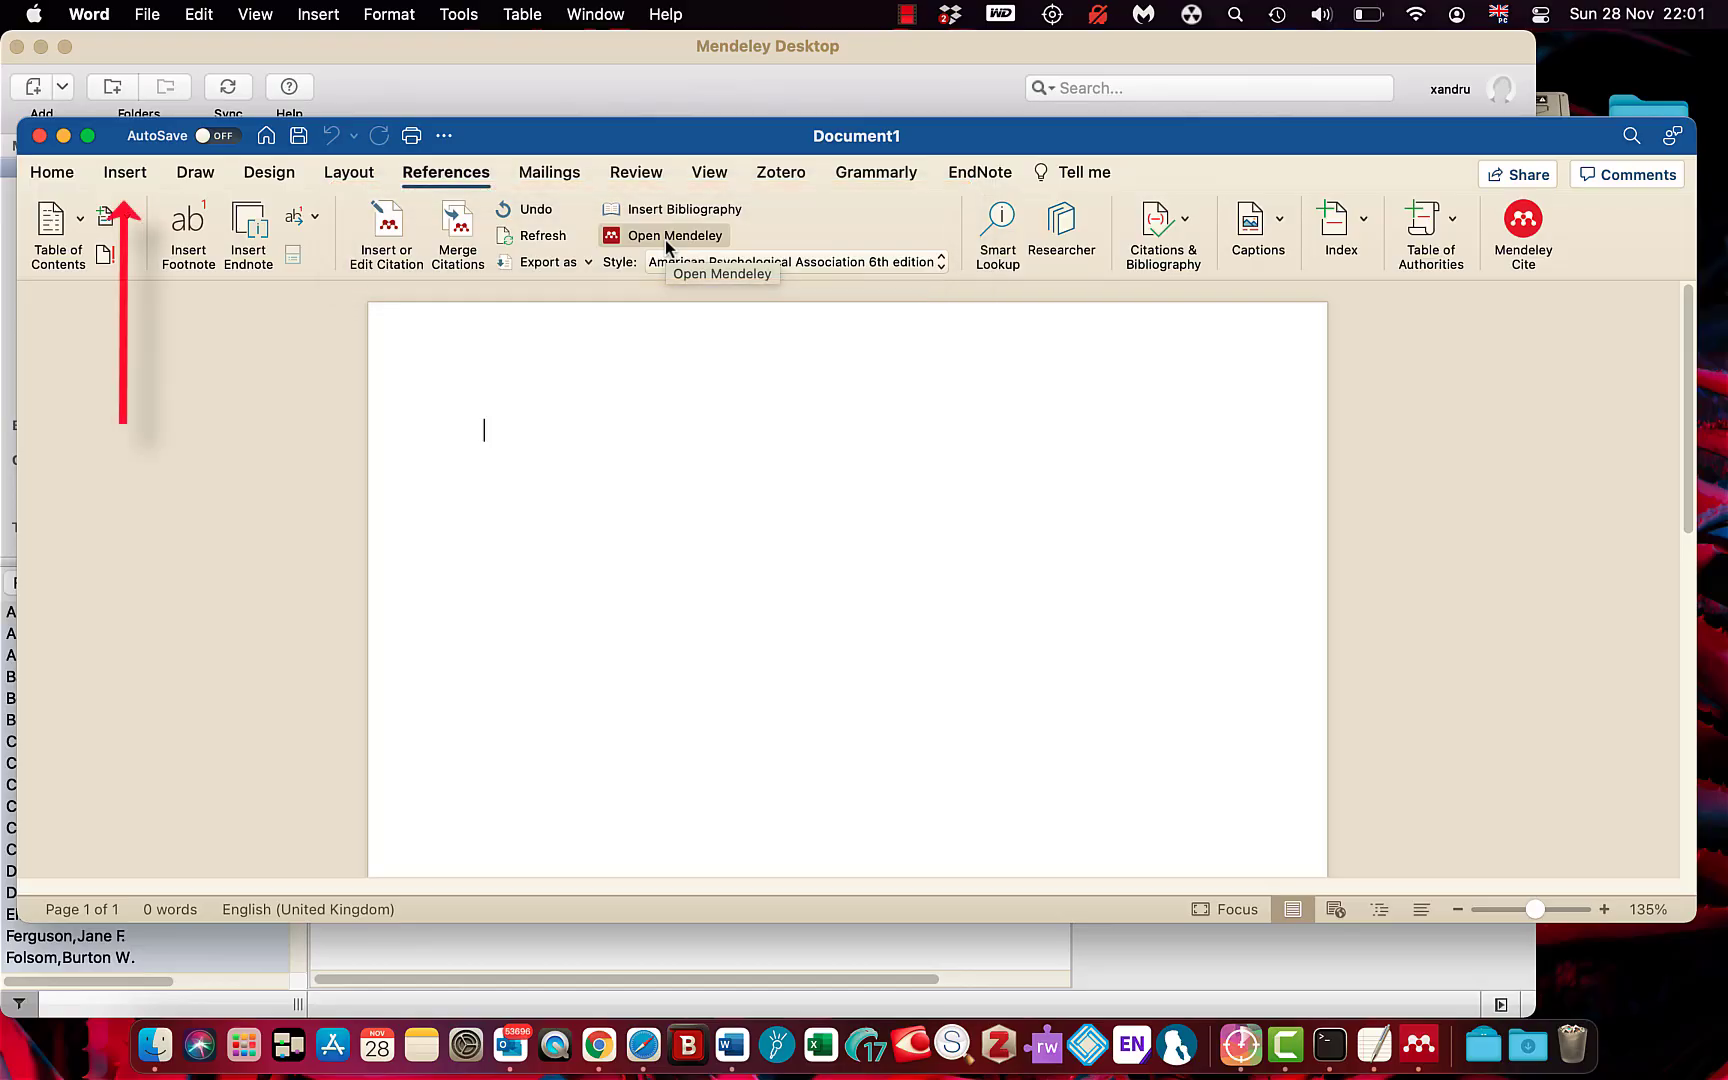
- Search the Office add-in store for 'memdeley' and add the Mendeley Cite add-in
{"action": "left_click", "coordinate": [119, 178]}
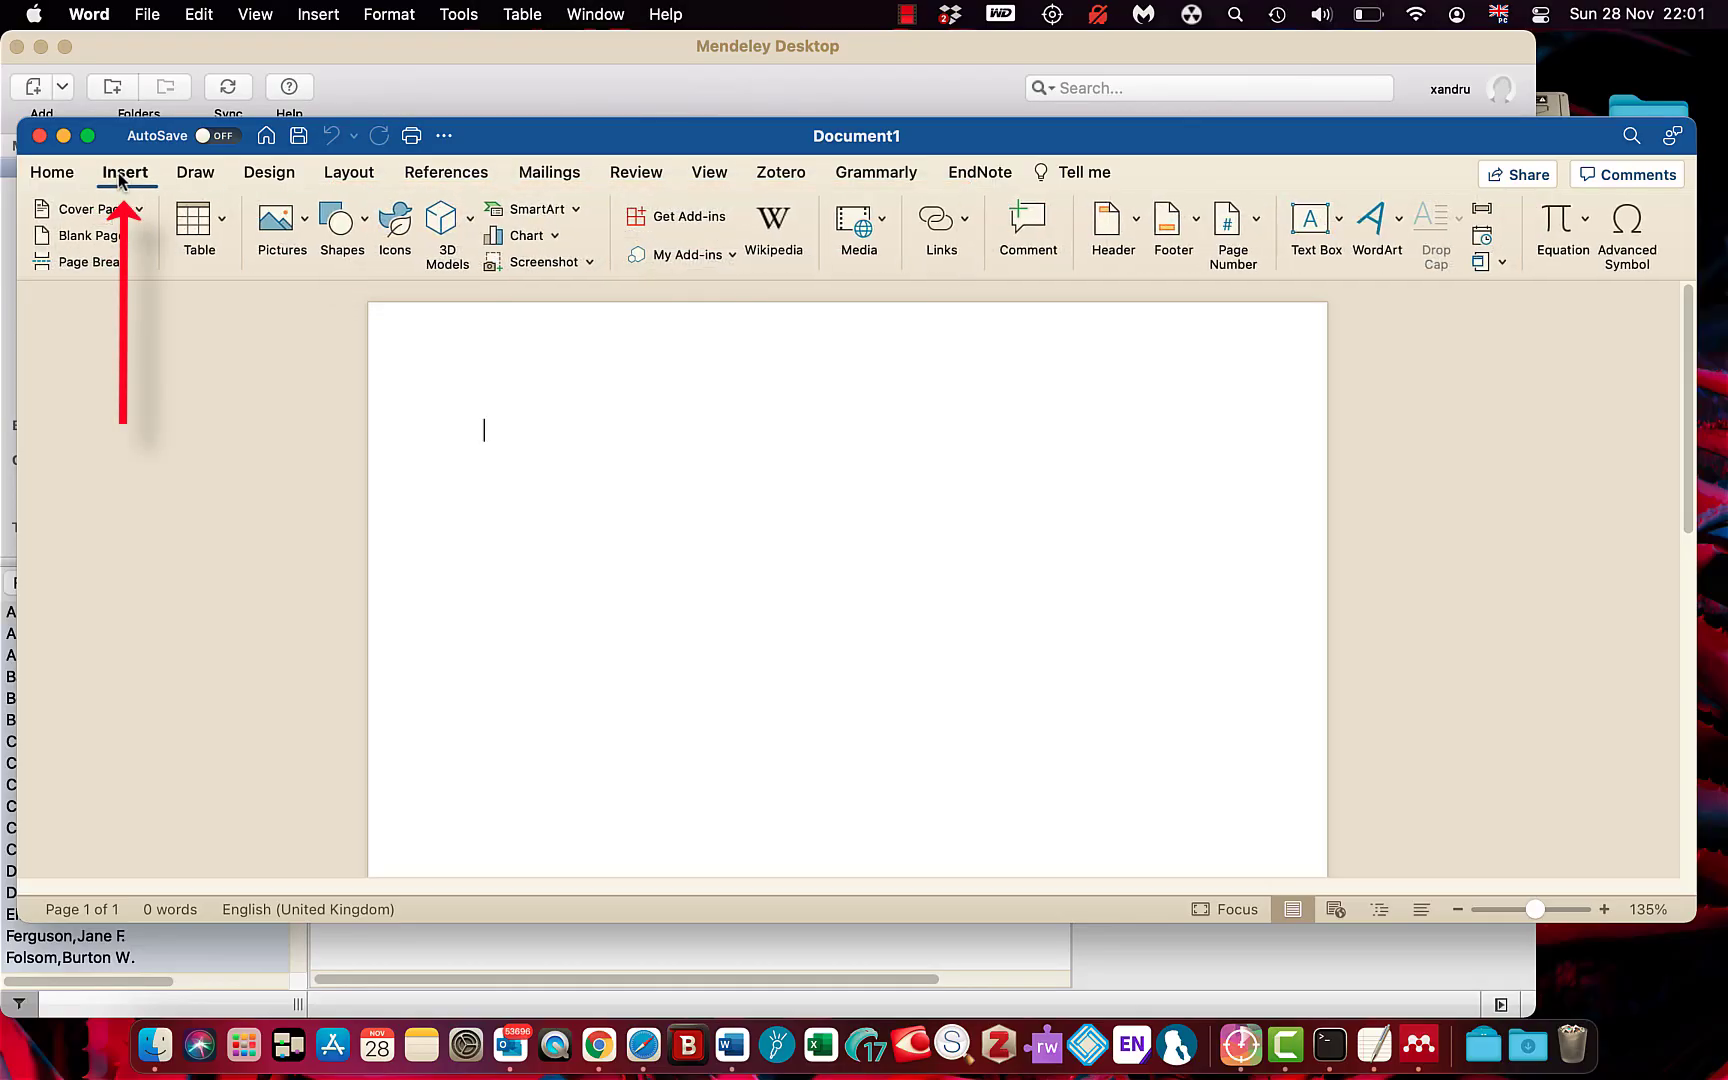
{"action": "left_click", "coordinate": [695, 216]}
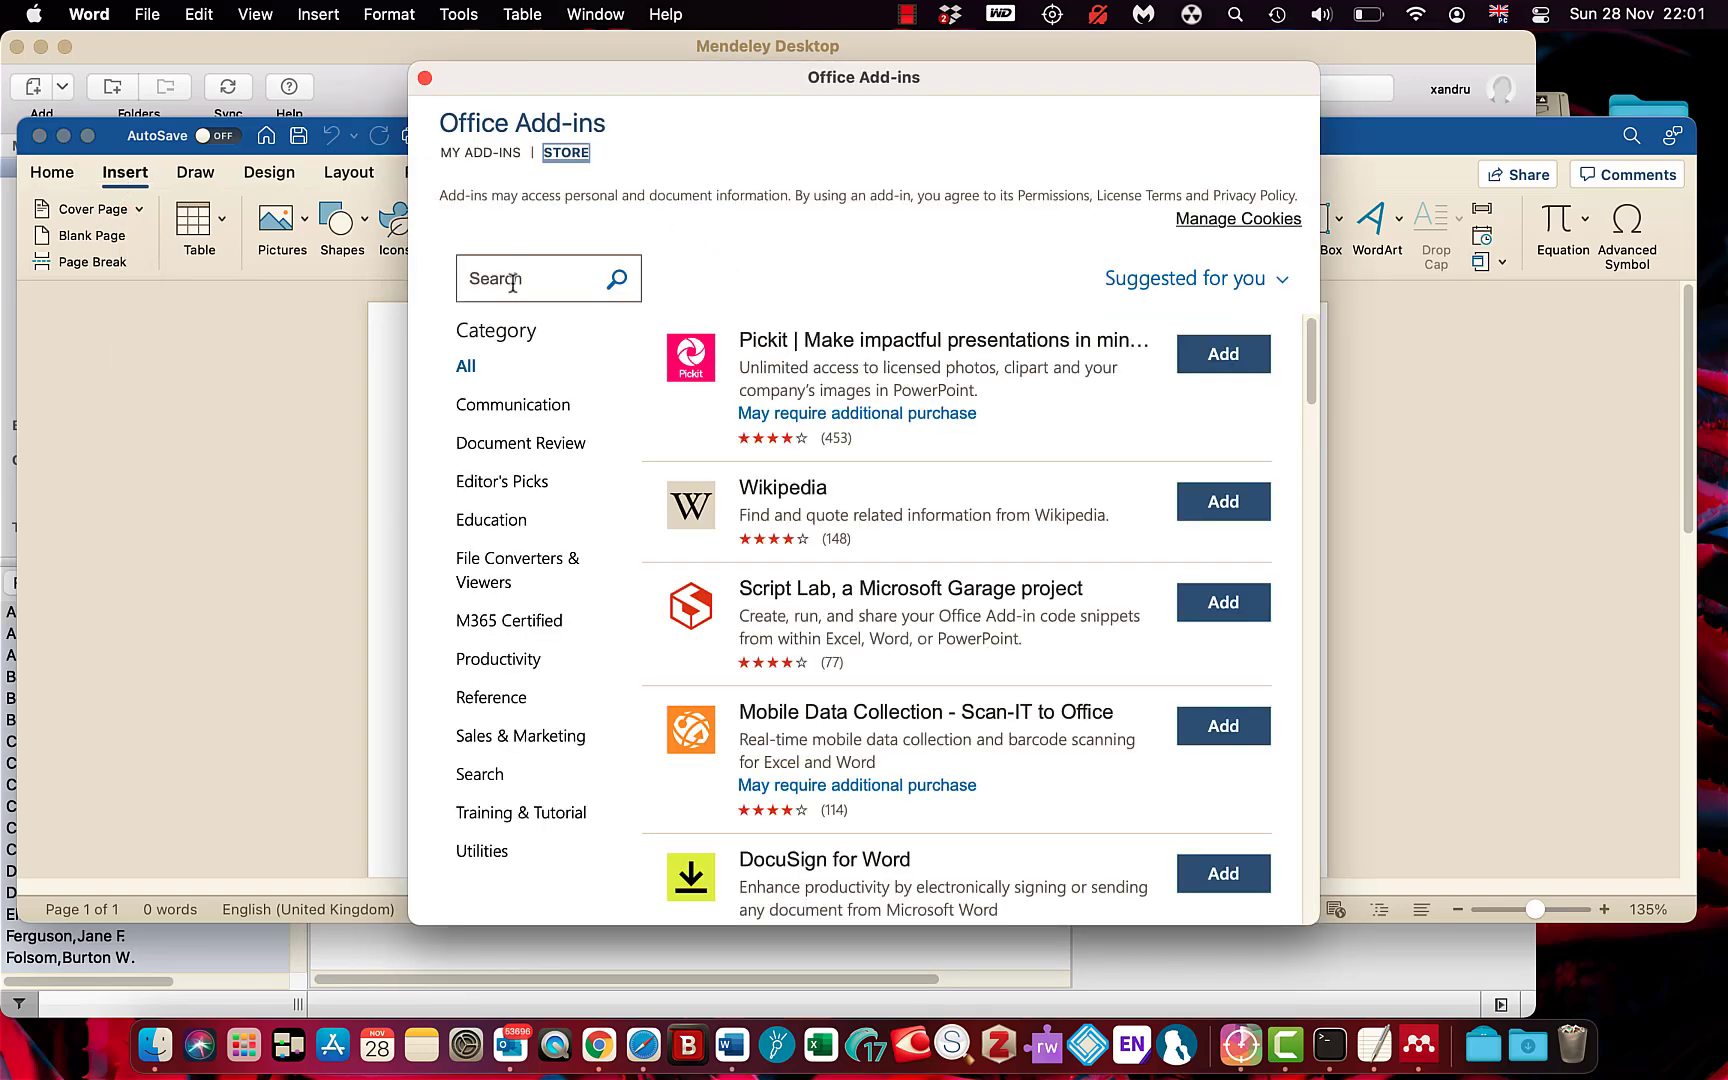
{"action": "left_click", "coordinate": [513, 283]}
{"action": "type", "text": "memdeley"}
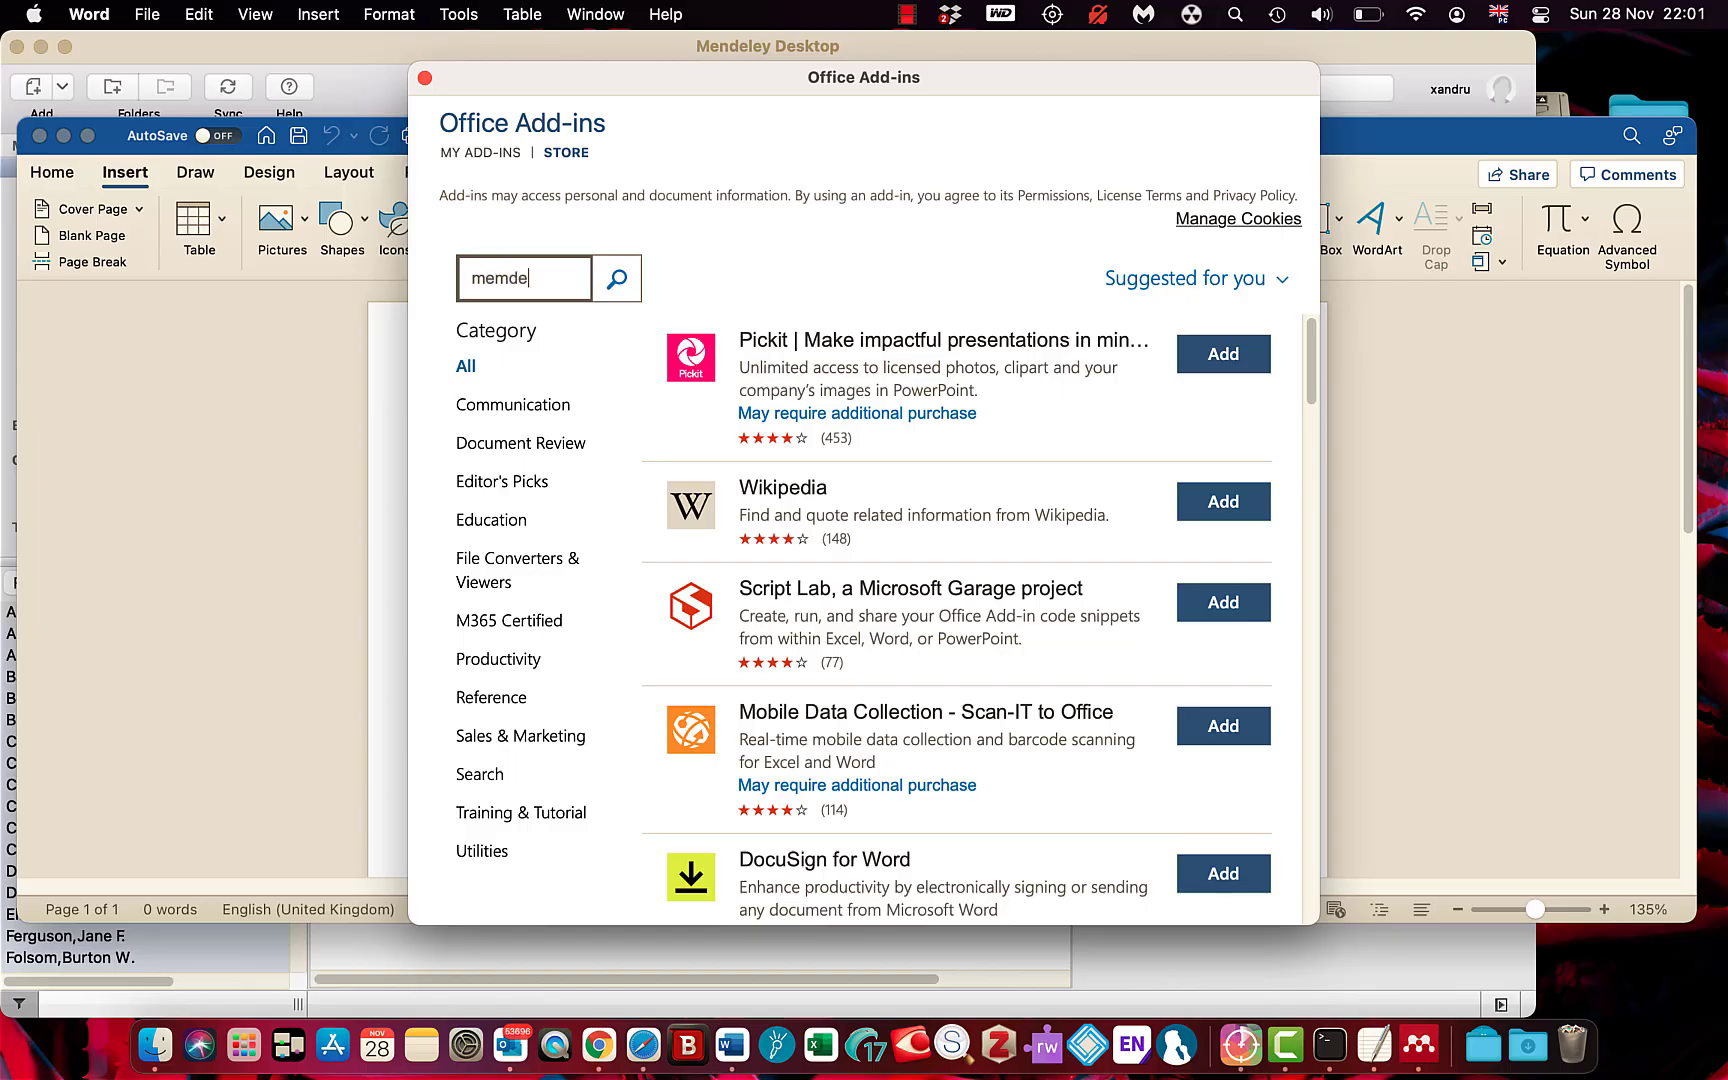
{"action": "left_click", "coordinate": [617, 279]}
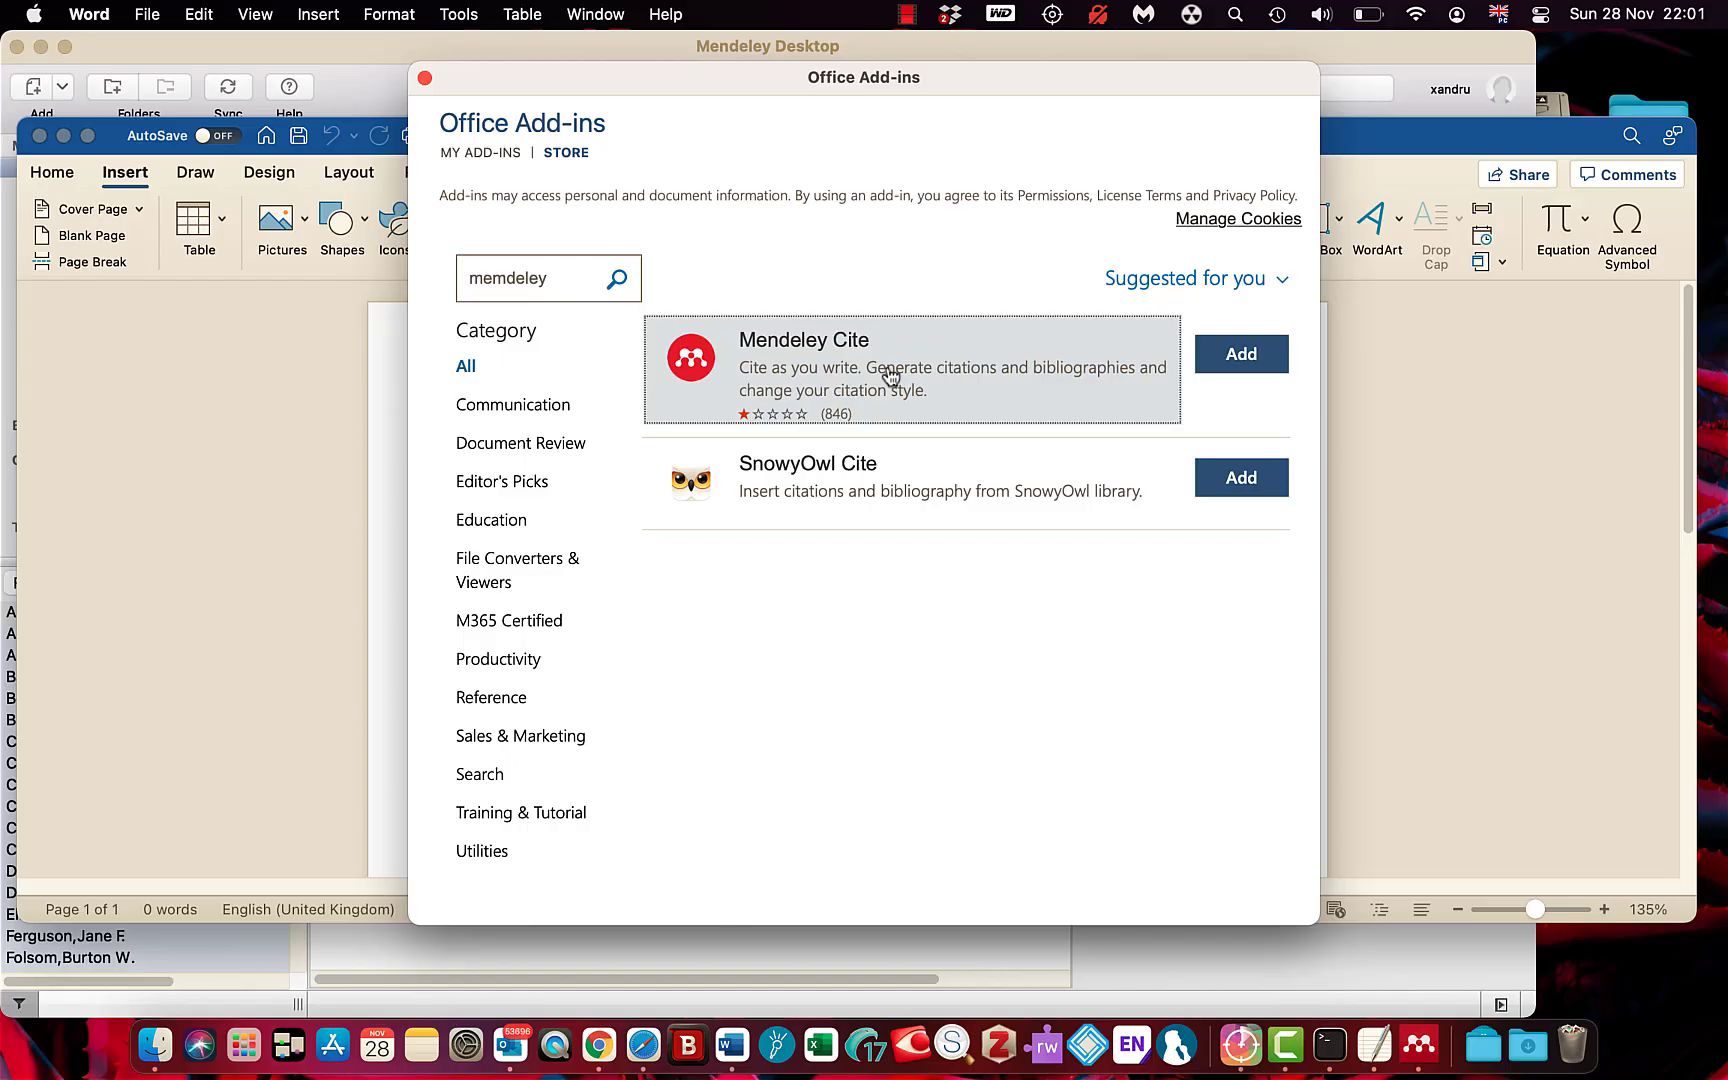
{"action": "left_click", "coordinate": [1238, 356]}
{"action": "left_click", "coordinate": [456, 176]}
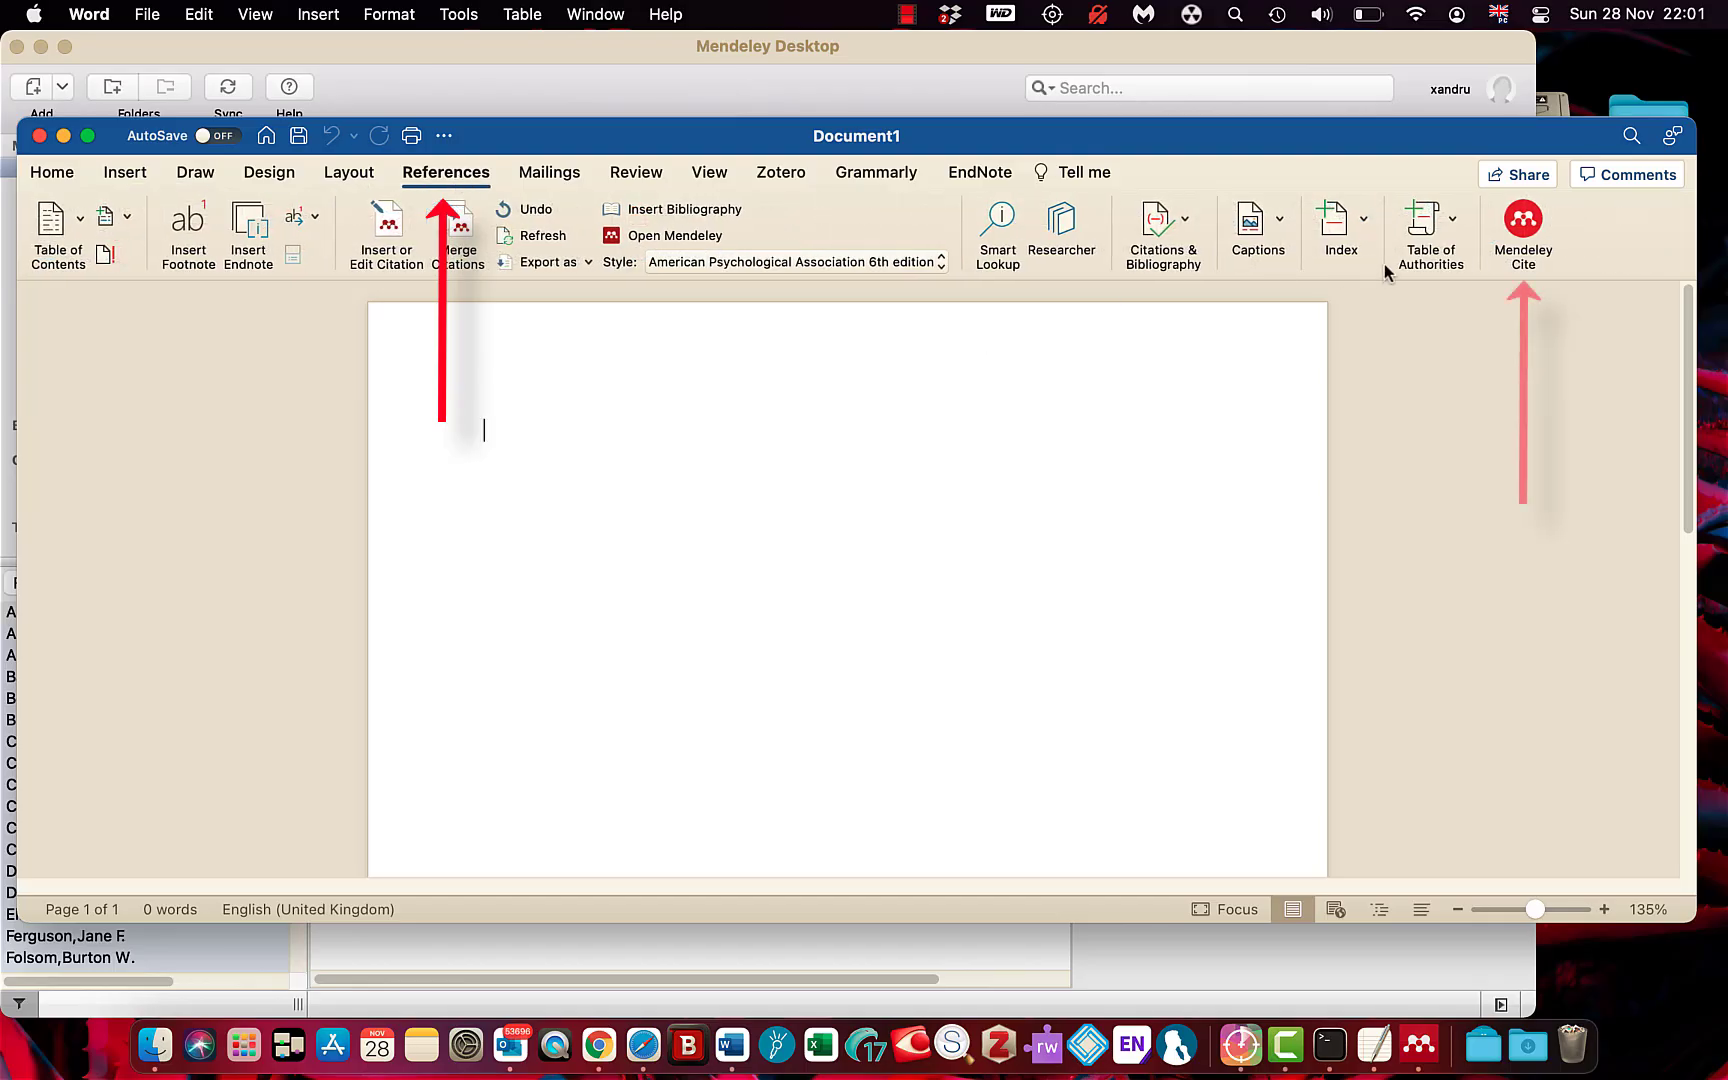
- Open the Mendeley Cite pane from the References ribbon, then switch to Mendeley Desktop
{"action": "left_click", "coordinate": [1515, 232]}
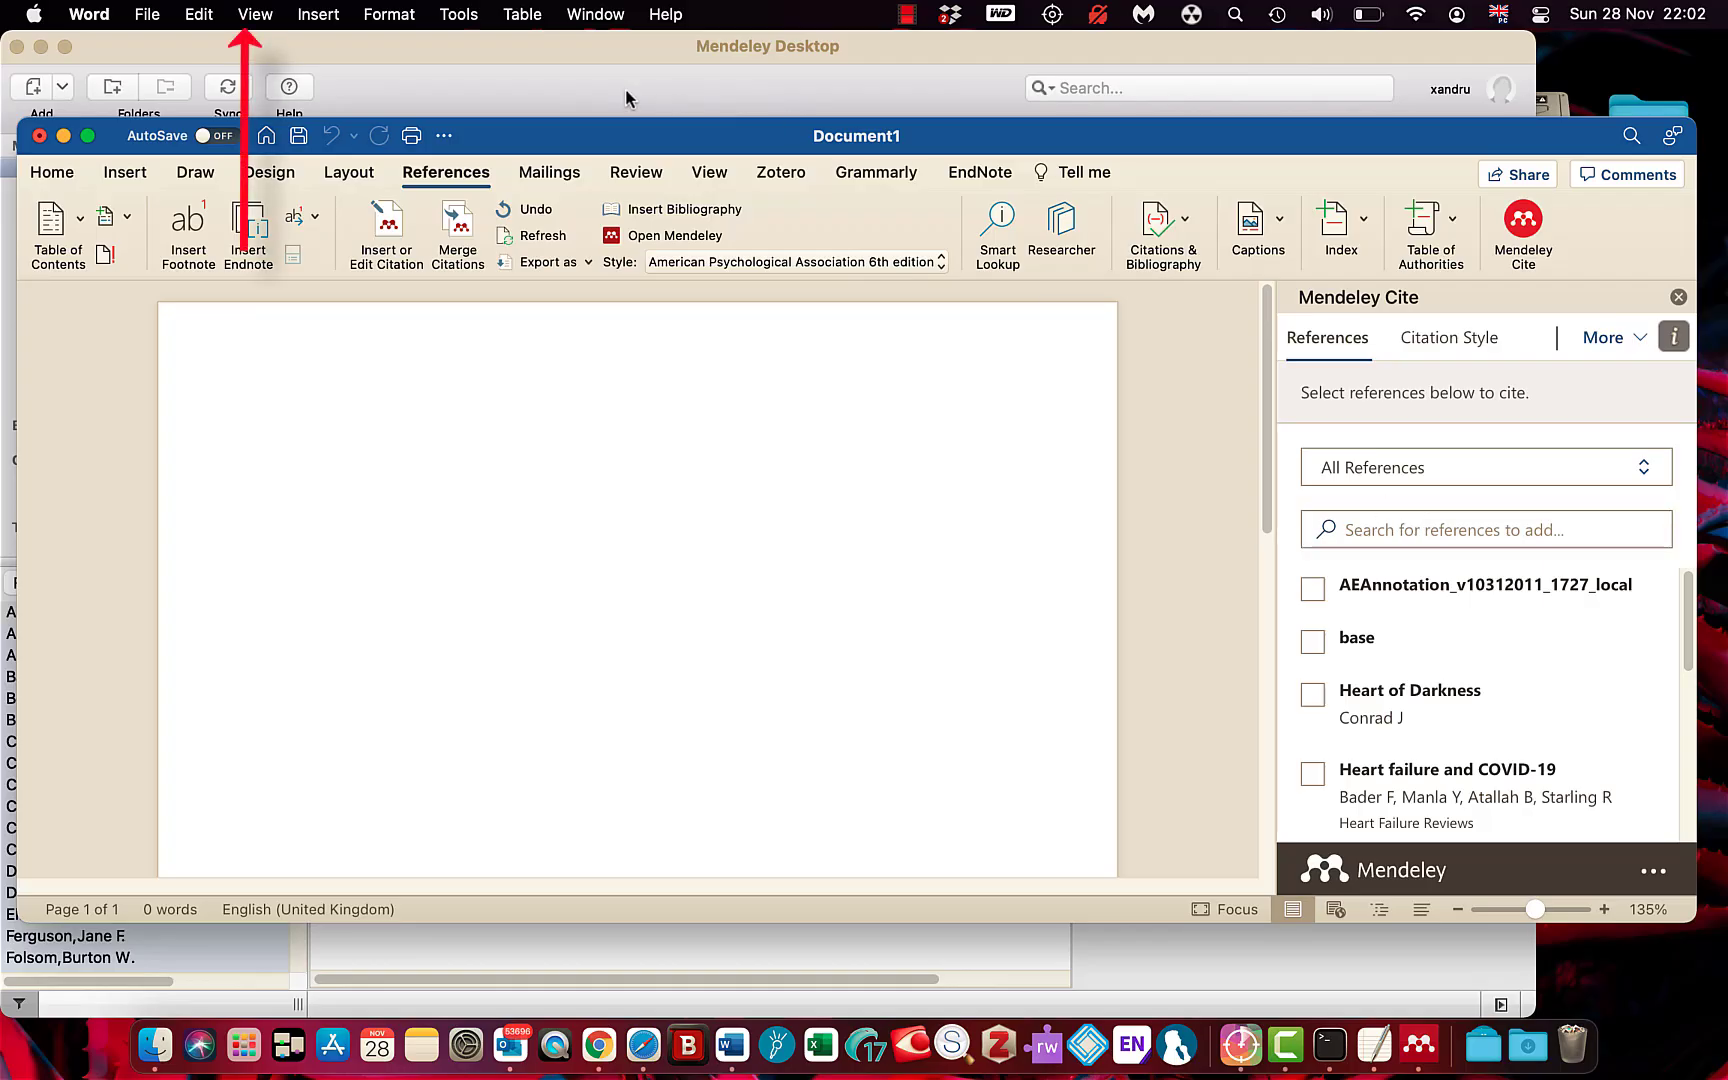
{"action": "left_click", "coordinate": [427, 51]}
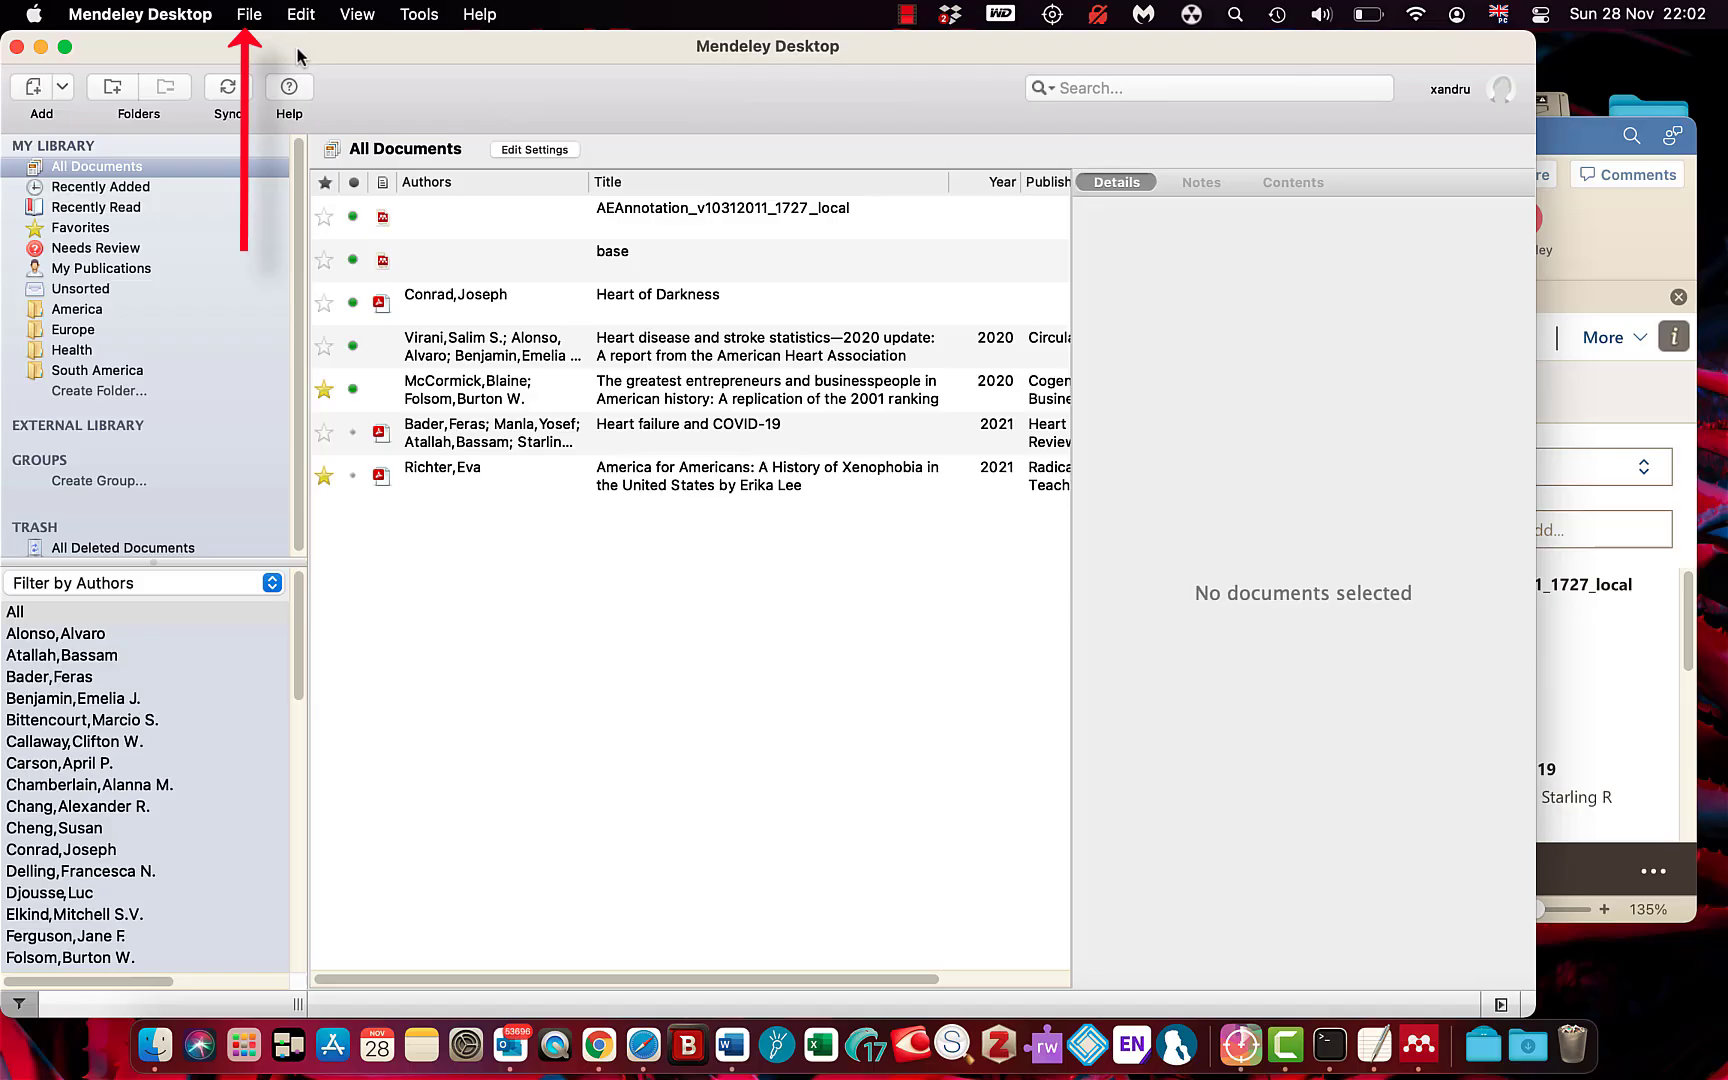
- Run File > Synchronize Library in Mendeley Desktop and minimise it to return to Word
{"action": "left_click", "coordinate": [247, 16]}
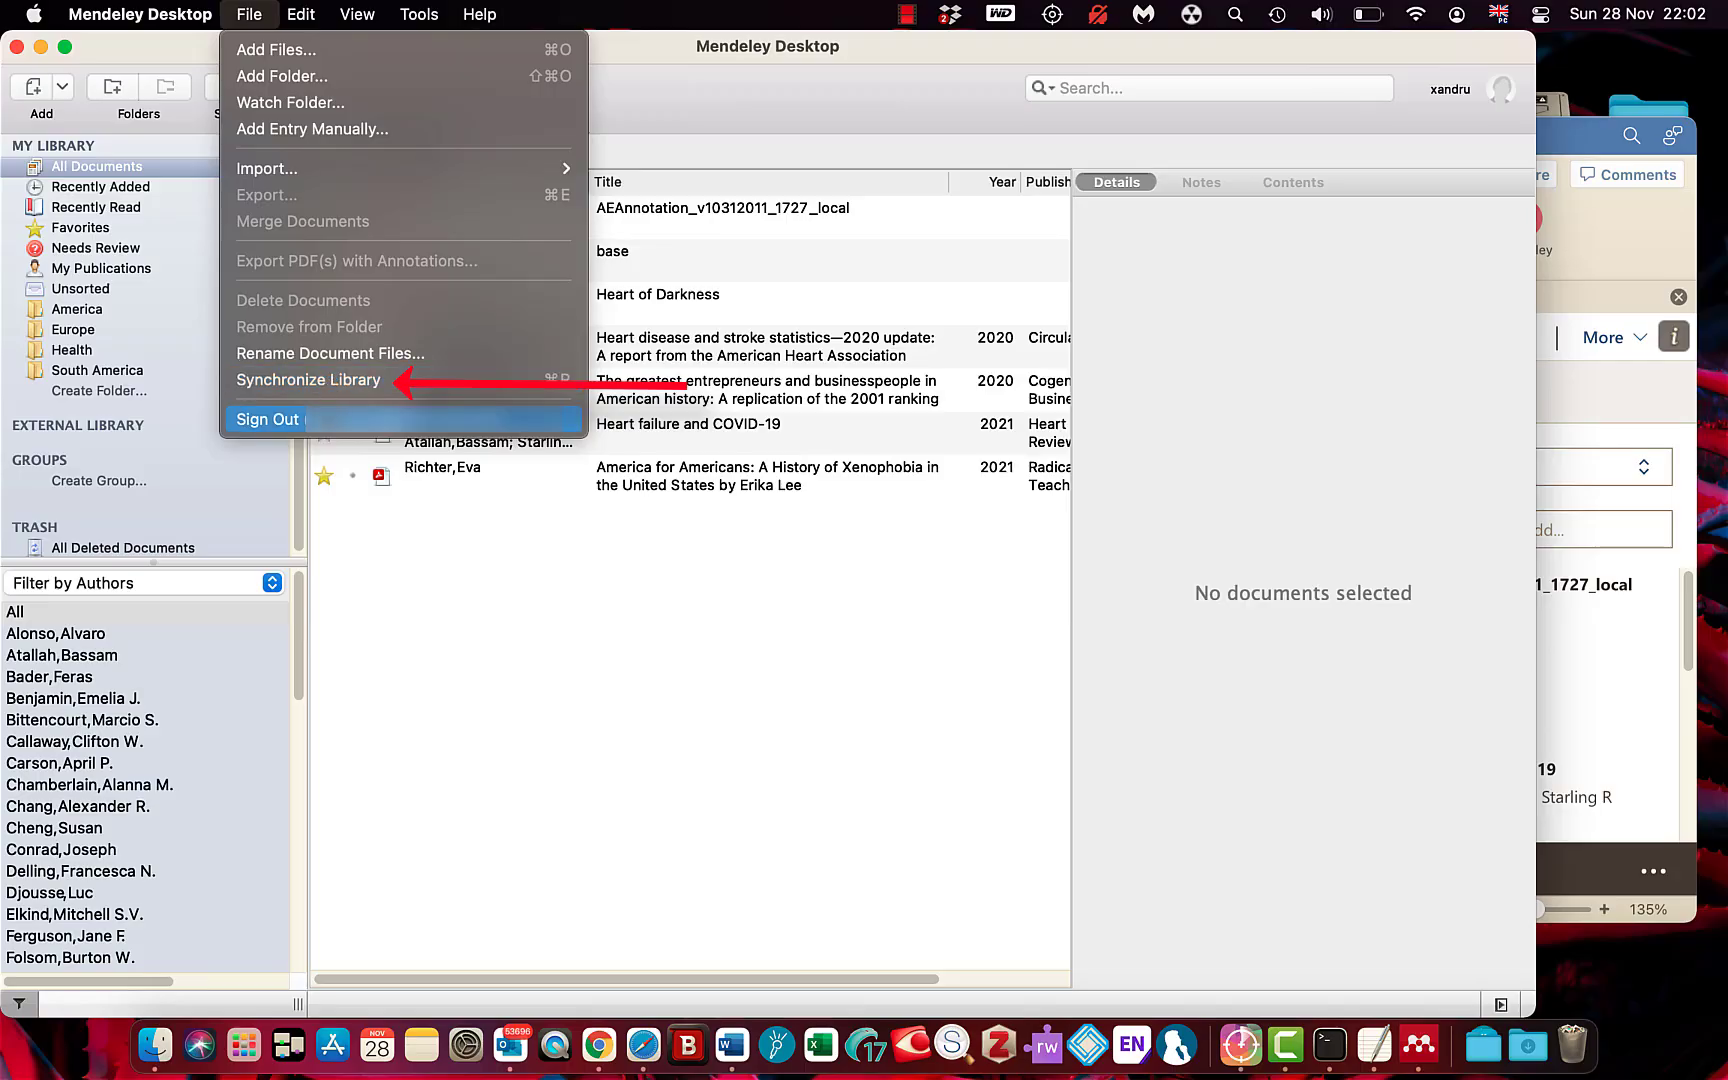
{"action": "left_click", "coordinate": [323, 385]}
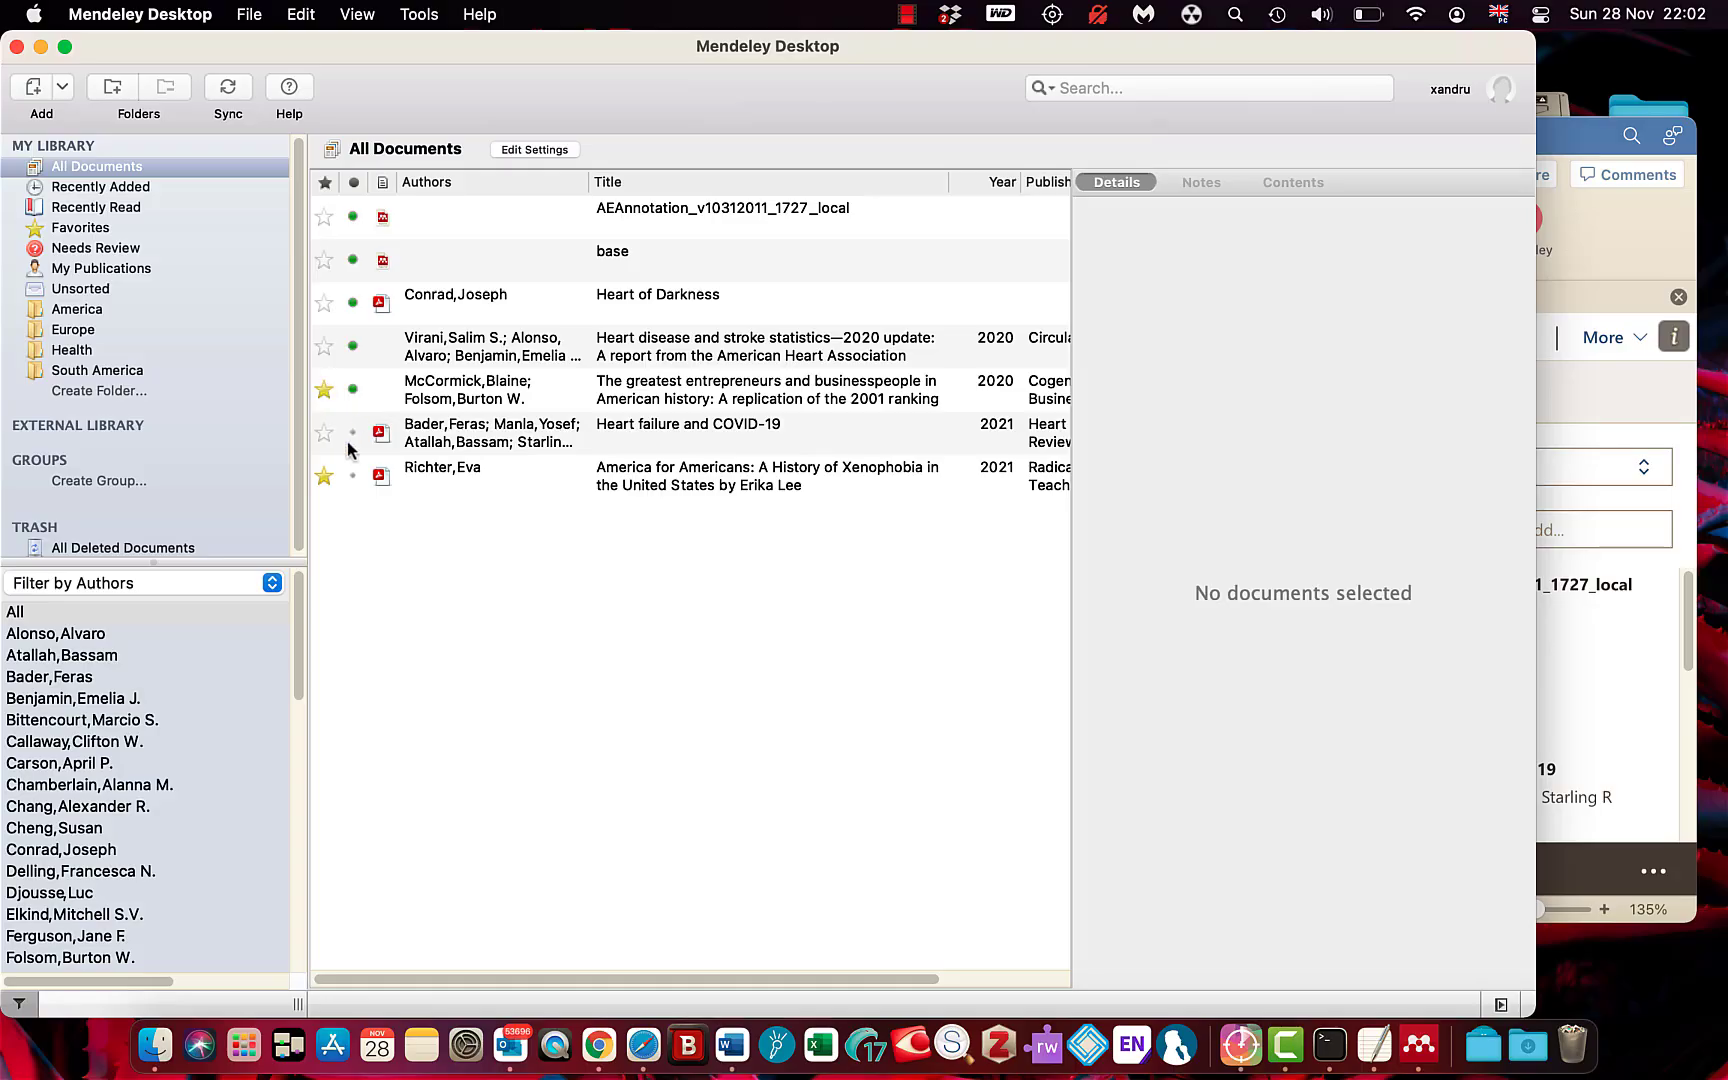
{"action": "left_click", "coordinate": [38, 47]}
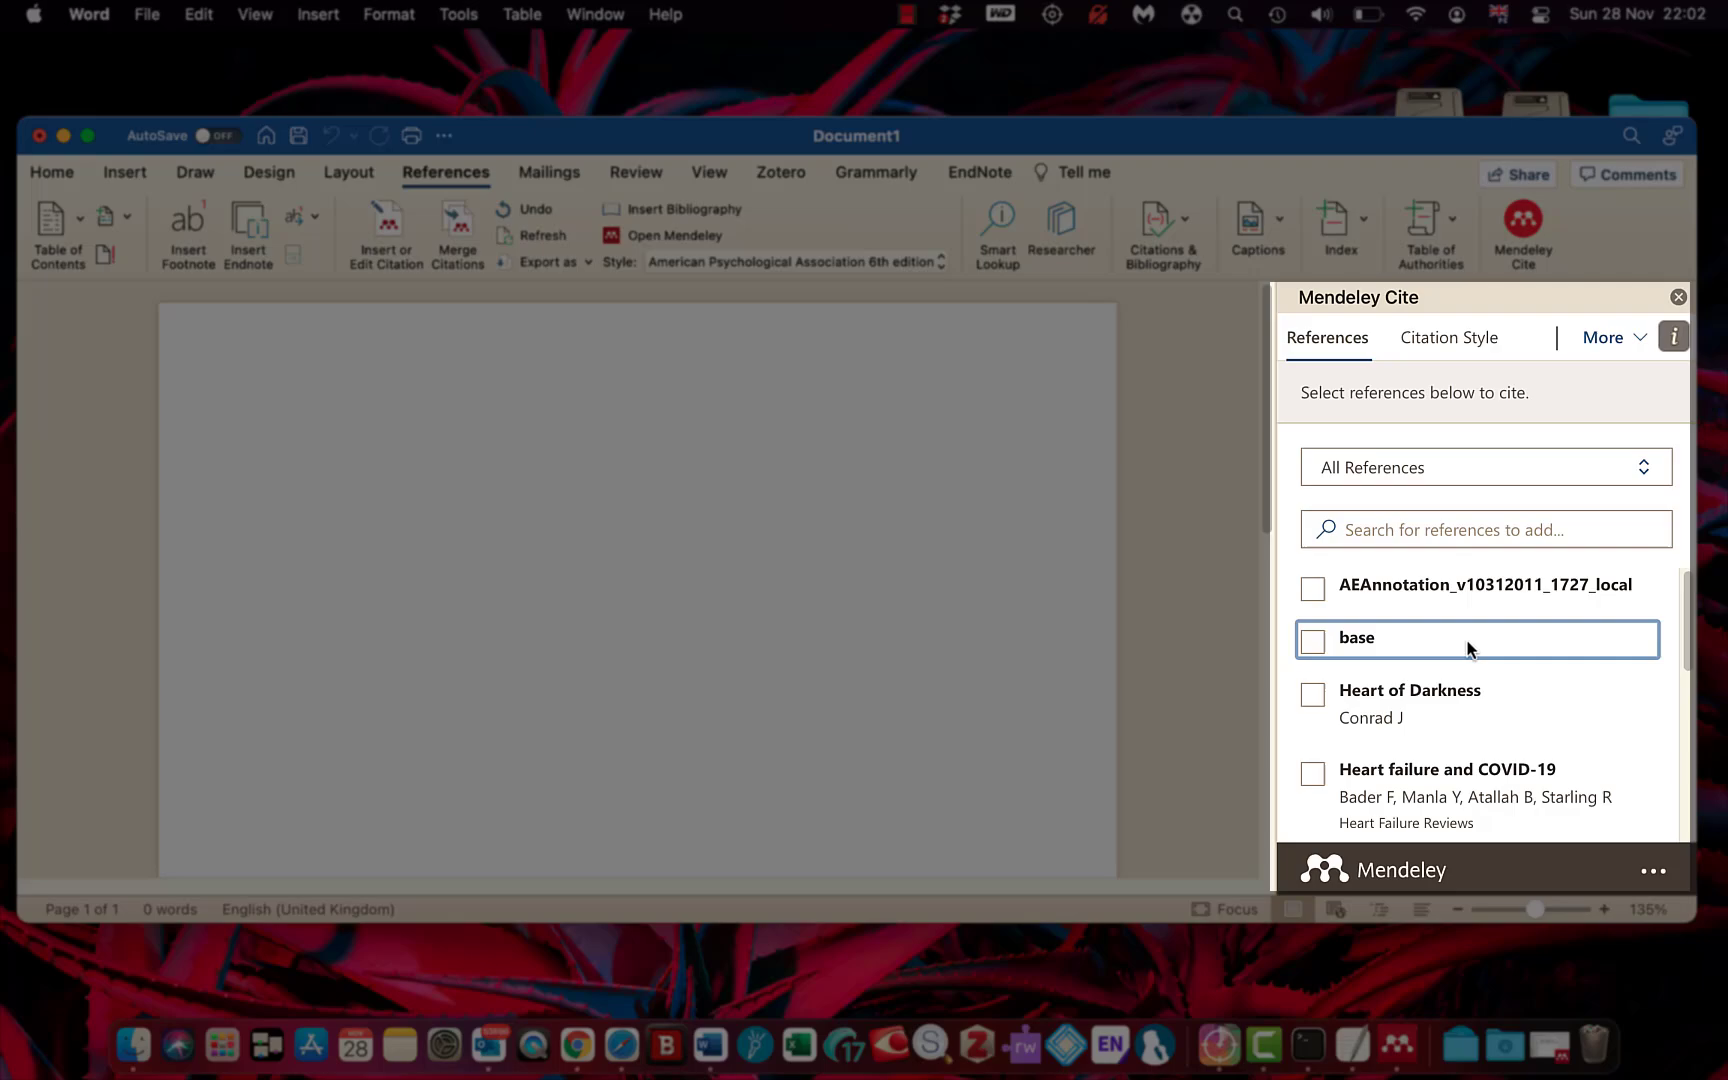
- Type 'Quote' on the document's first line
{"action": "scroll", "coordinate": [1452, 700], "scroll_direction": "down", "scroll_amount": 3}
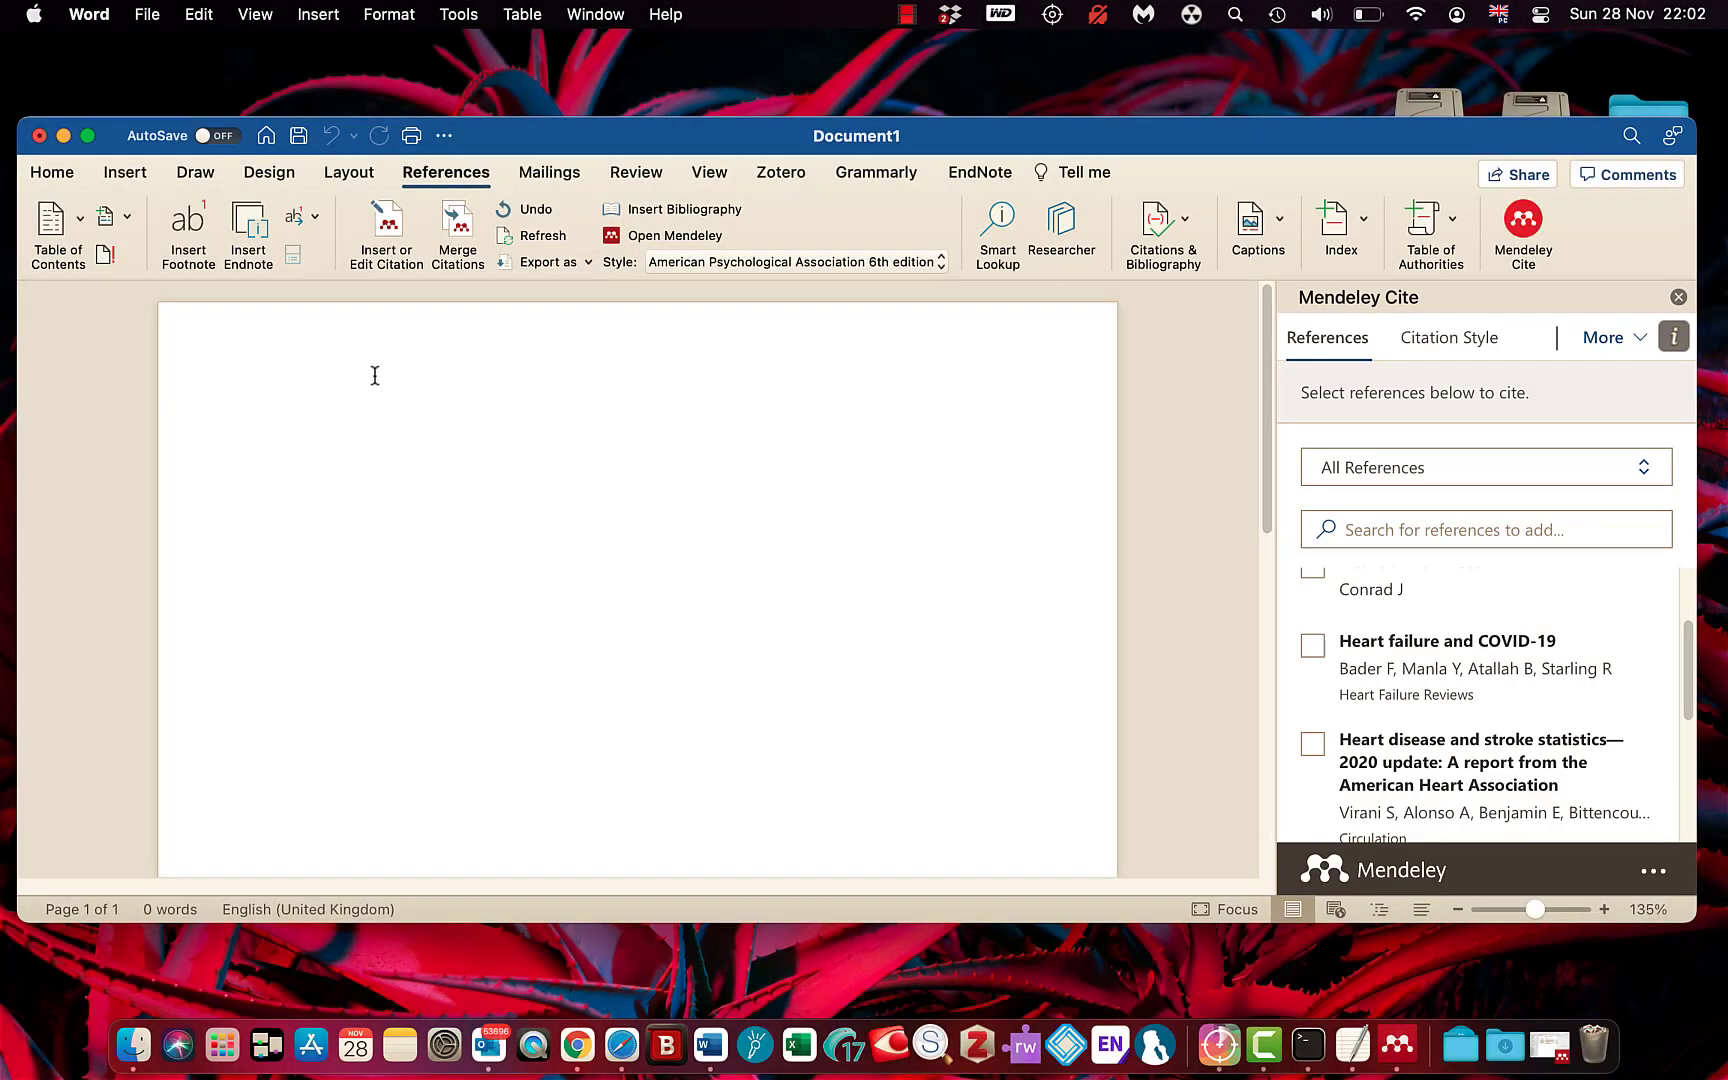
{"action": "left_click", "coordinate": [297, 432]}
{"action": "type", "text": "Quote"}
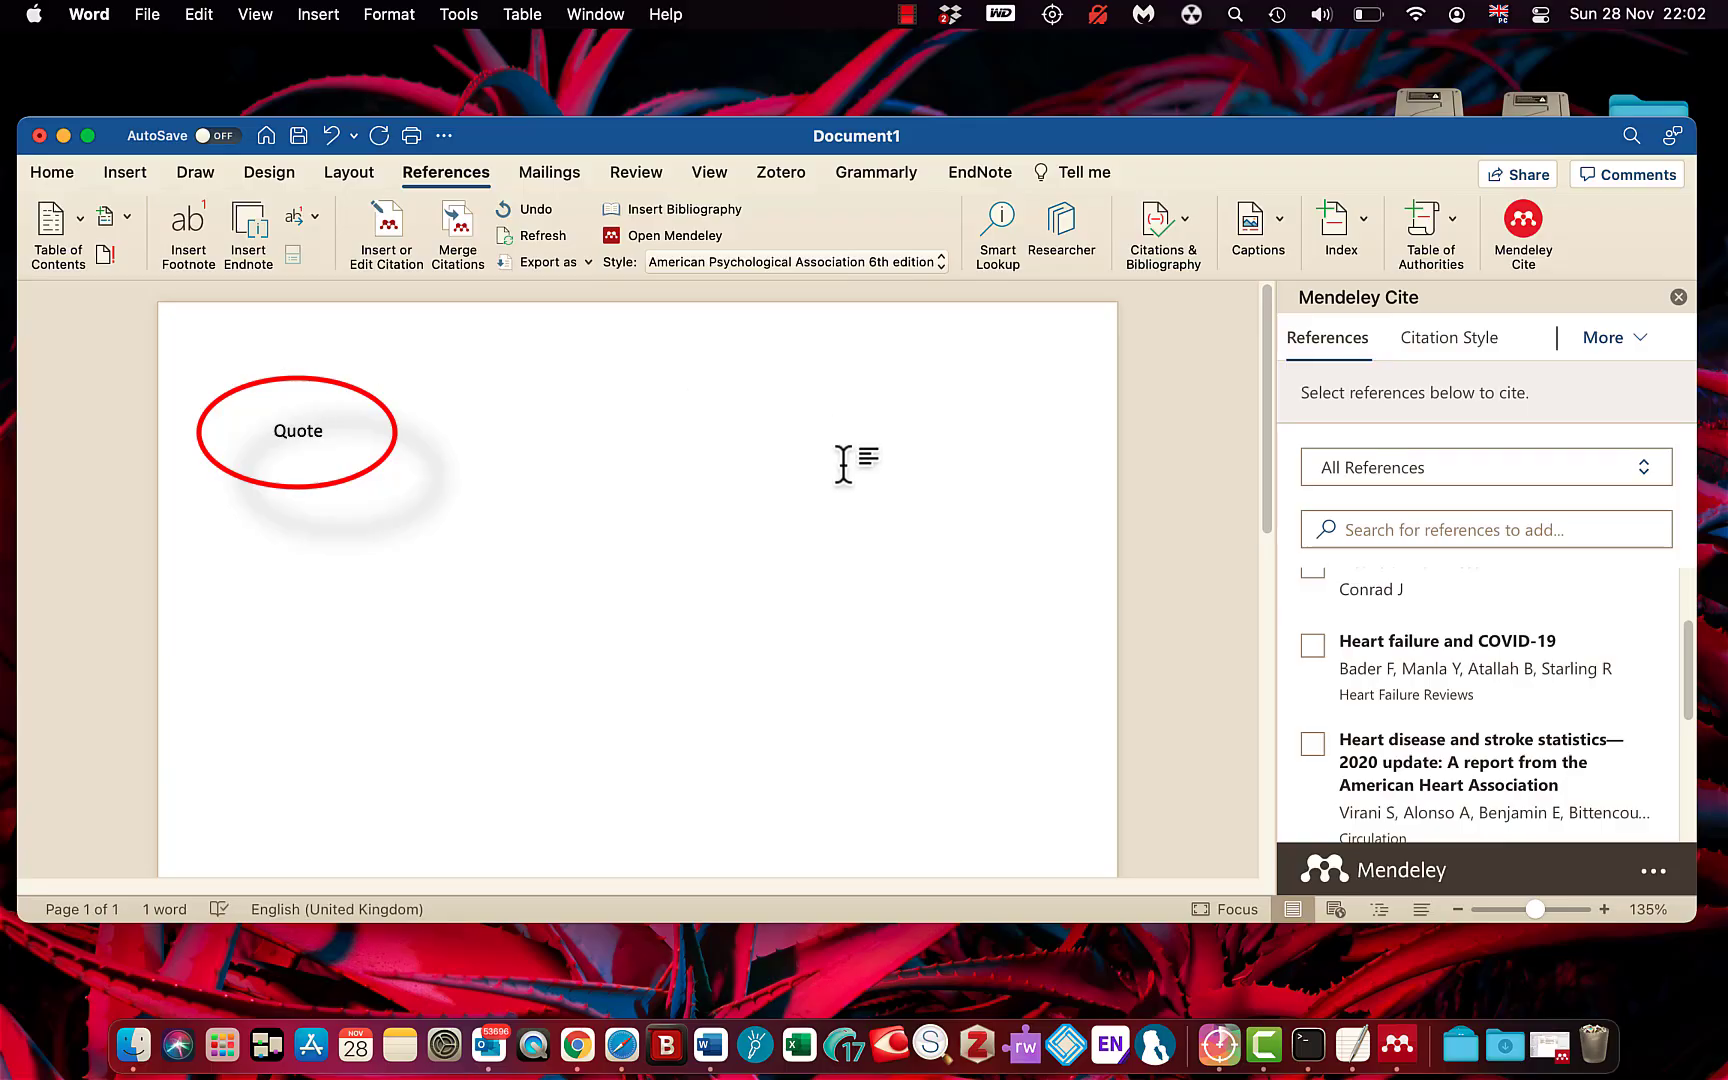
- Switch Mendeley Cite's citation style to Cite Them Right 11th edition - Harvard
{"action": "left_click", "coordinate": [1472, 342]}
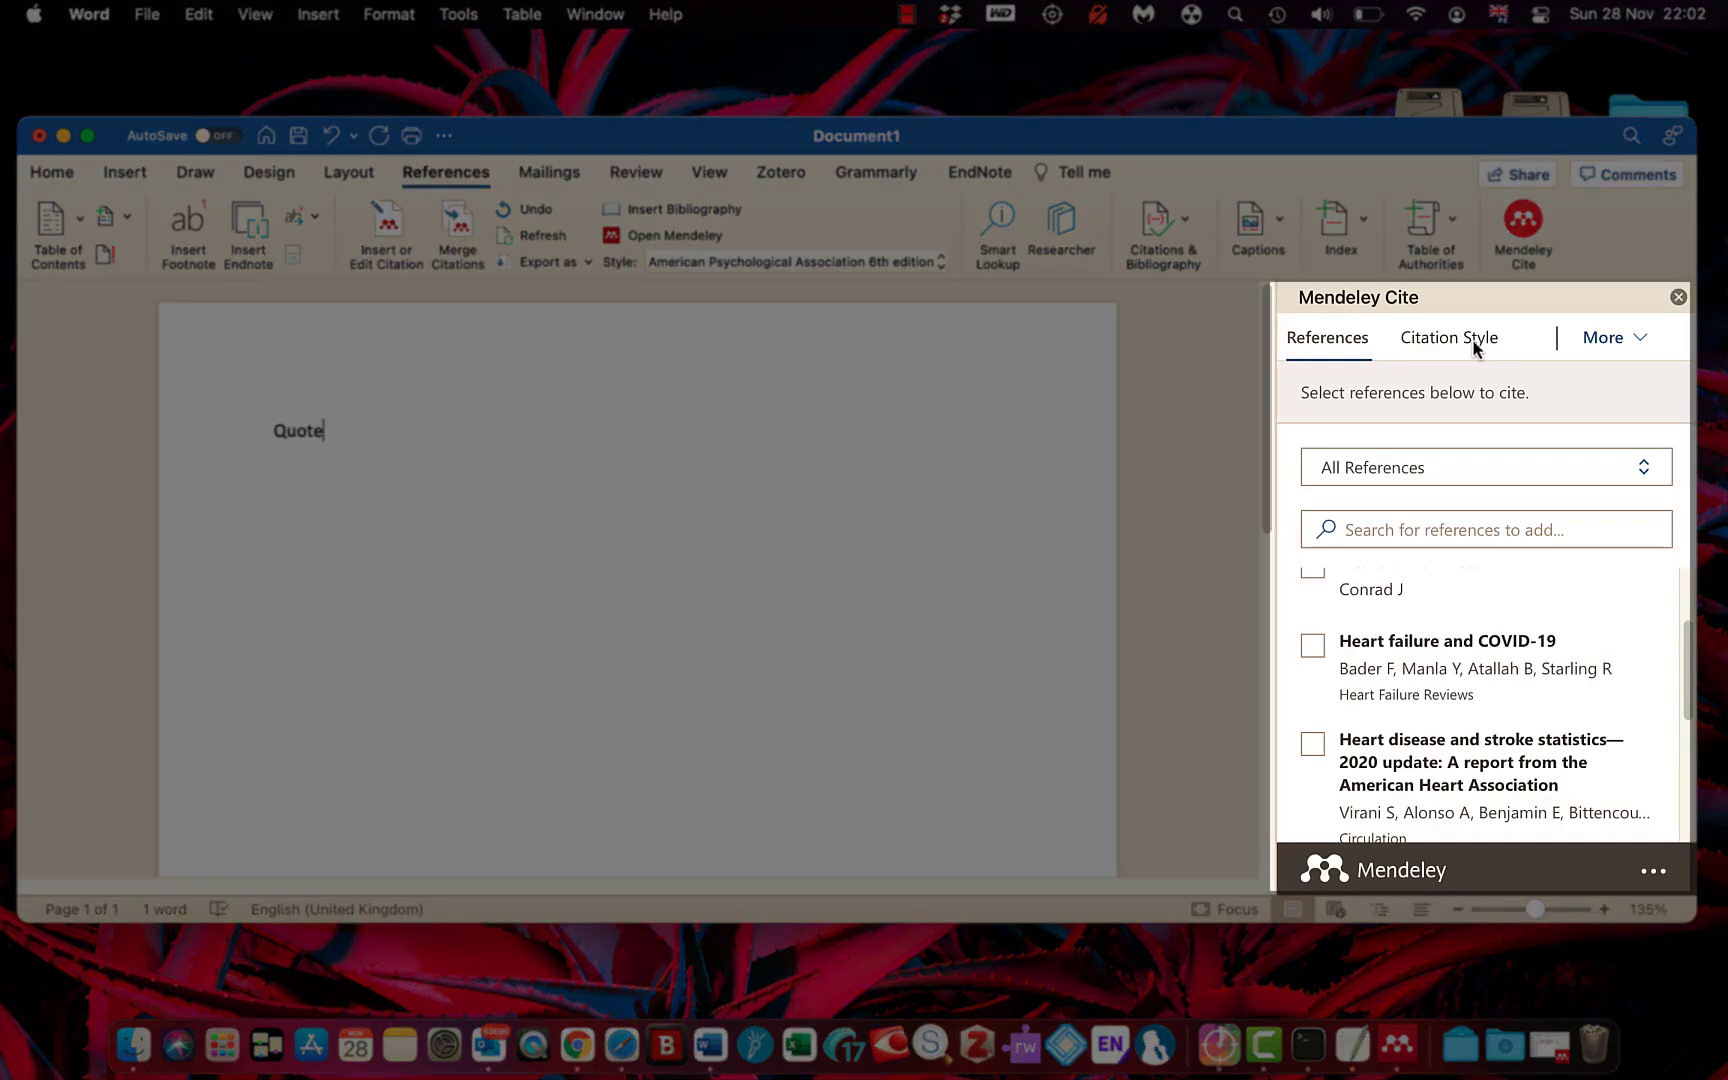
{"action": "scroll", "coordinate": [1413, 680], "scroll_direction": "down", "scroll_amount": 5}
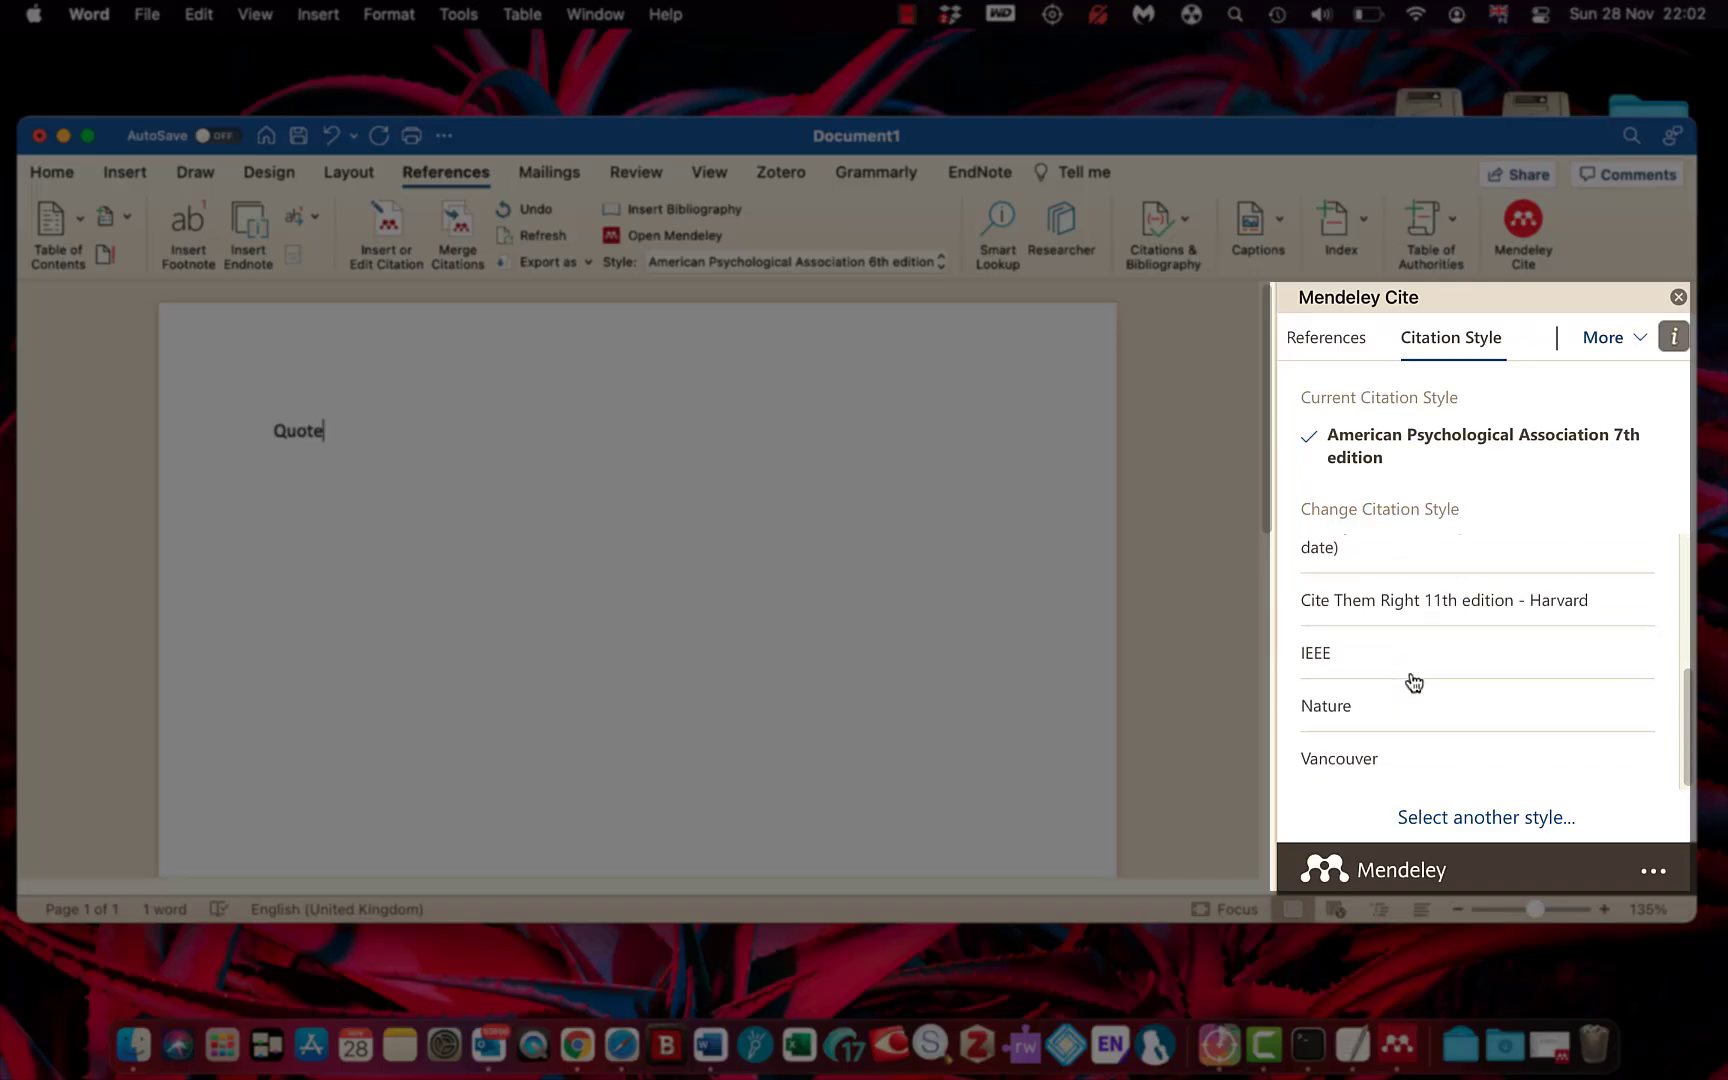
{"action": "left_click", "coordinate": [1449, 826]}
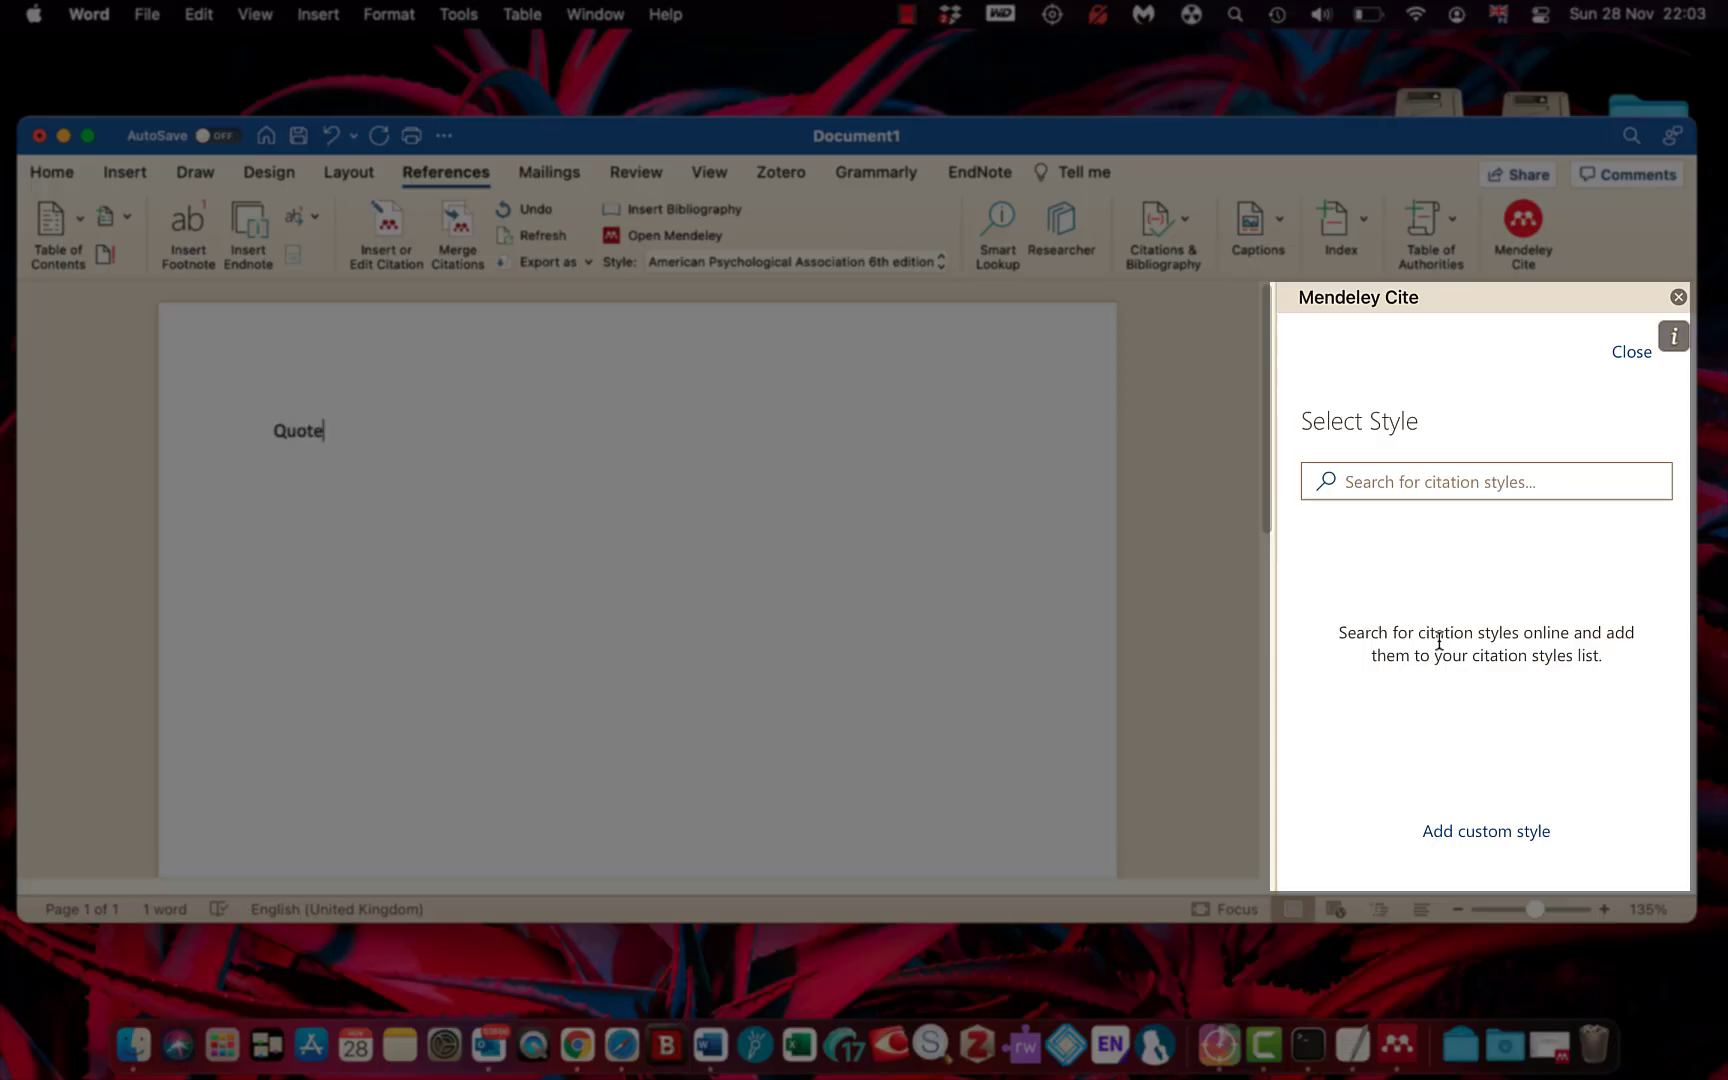
{"action": "left_click", "coordinate": [1631, 358]}
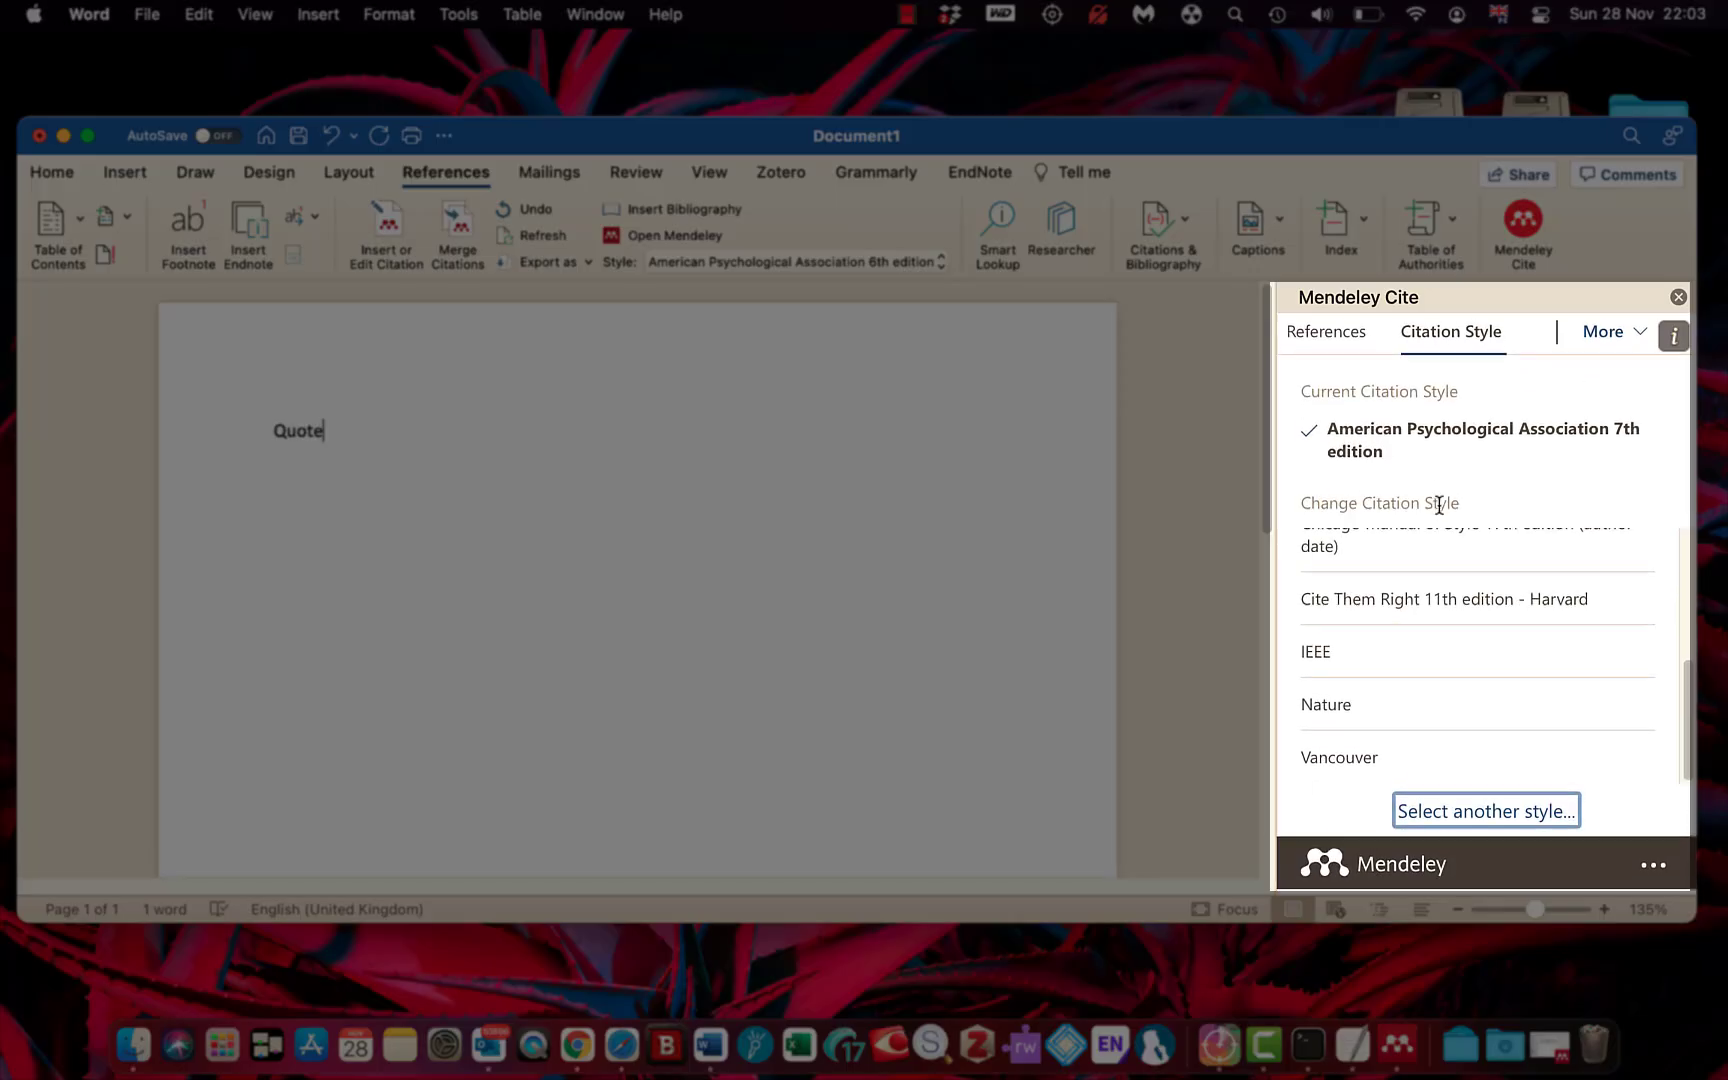
{"action": "left_click", "coordinate": [1402, 607]}
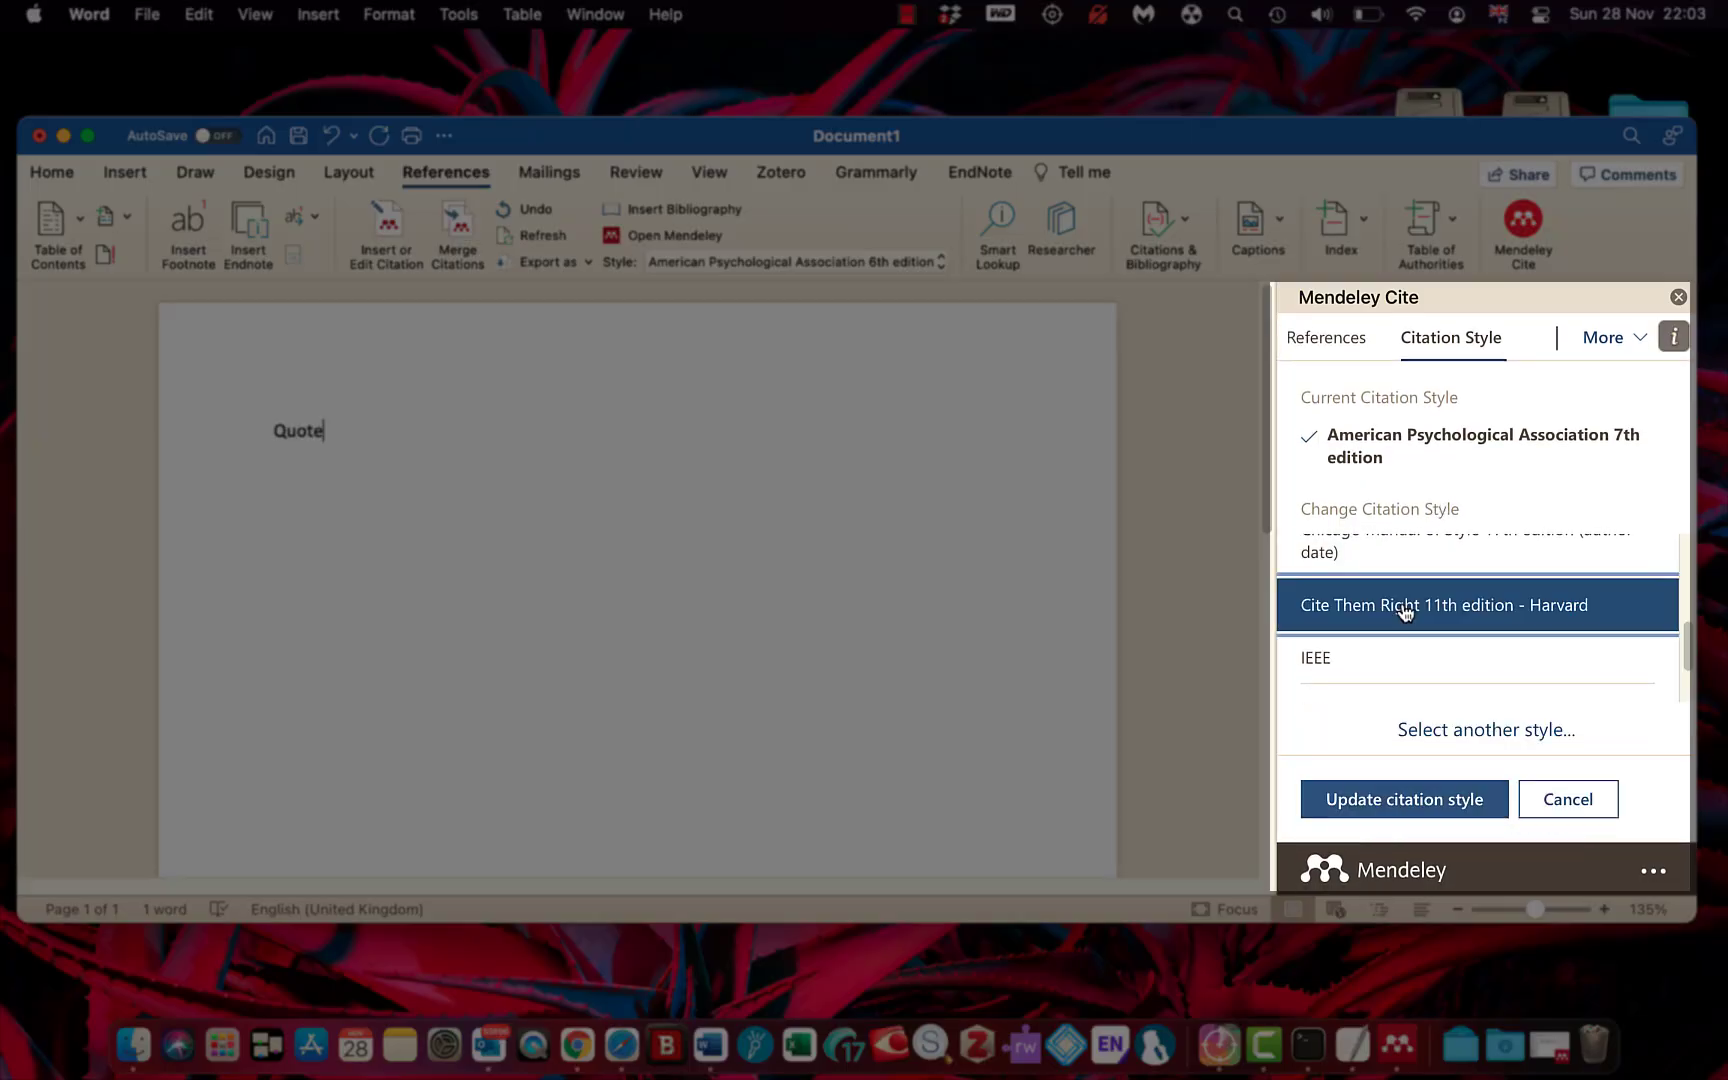
{"action": "left_click", "coordinate": [1404, 801]}
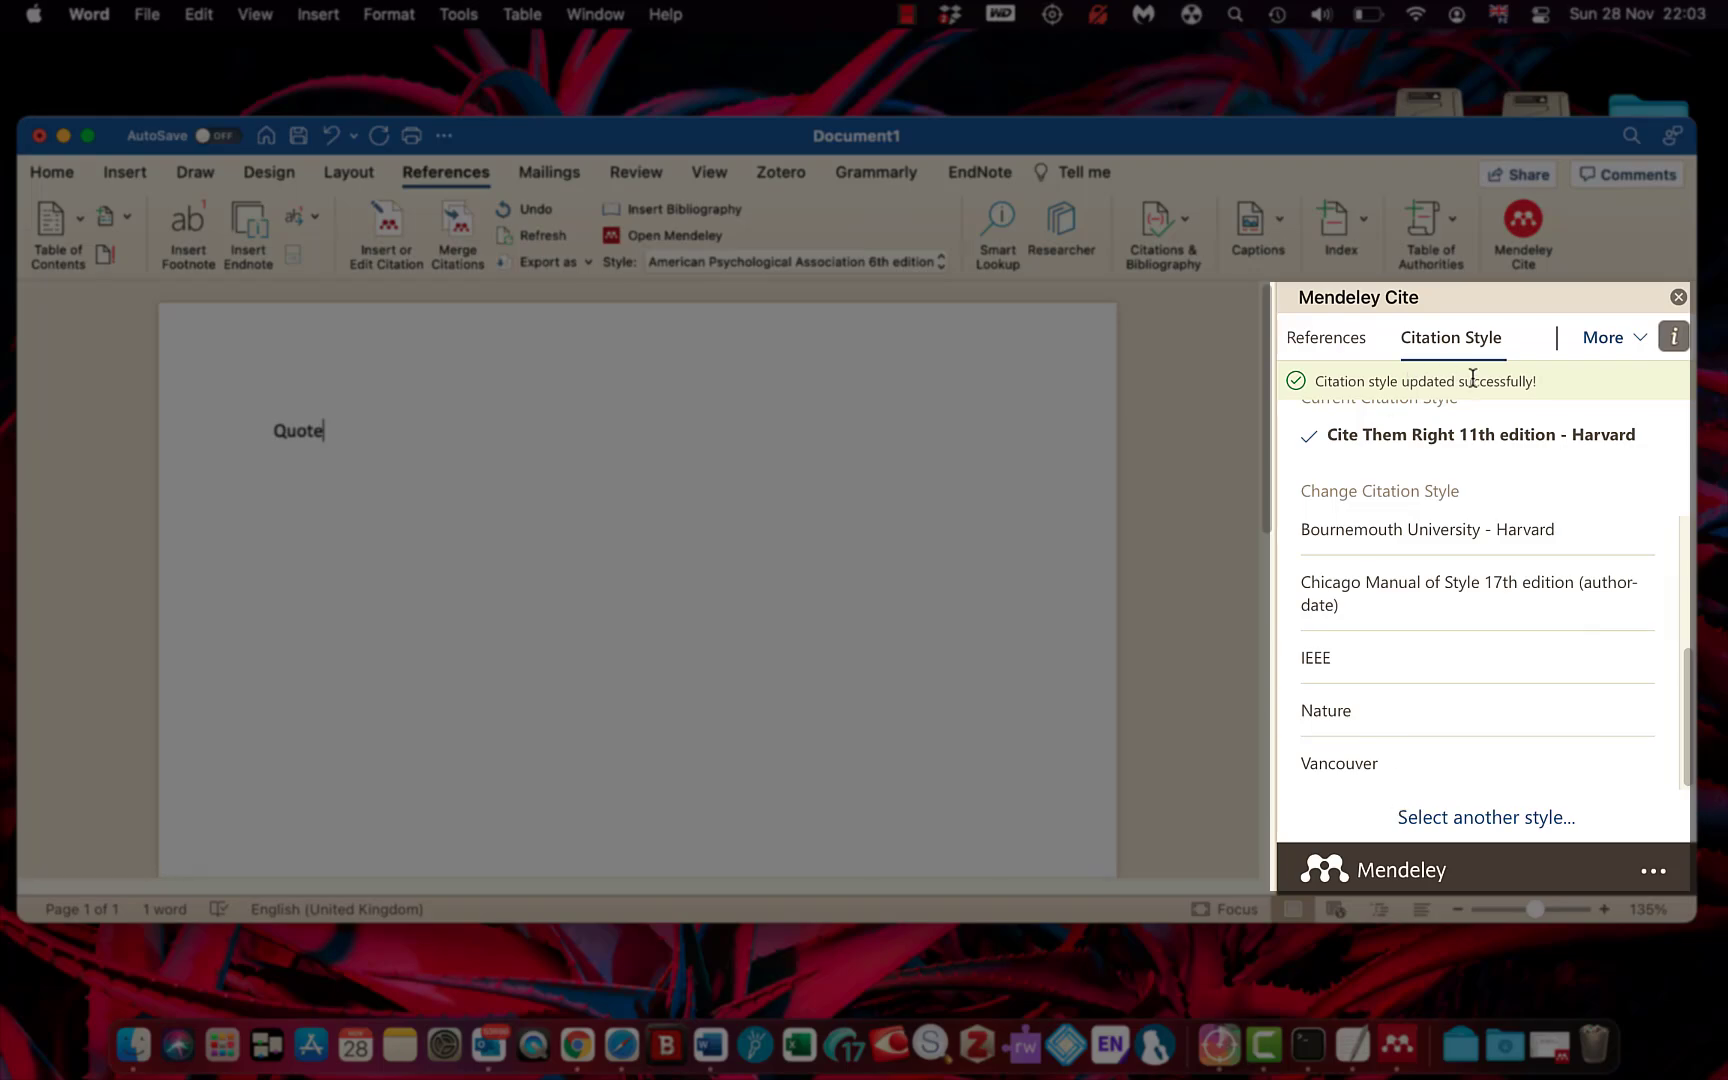
- Insert the Heart failure and COVID-19 citation after Quote, then start a new paragraph
{"action": "left_click", "coordinate": [1327, 341]}
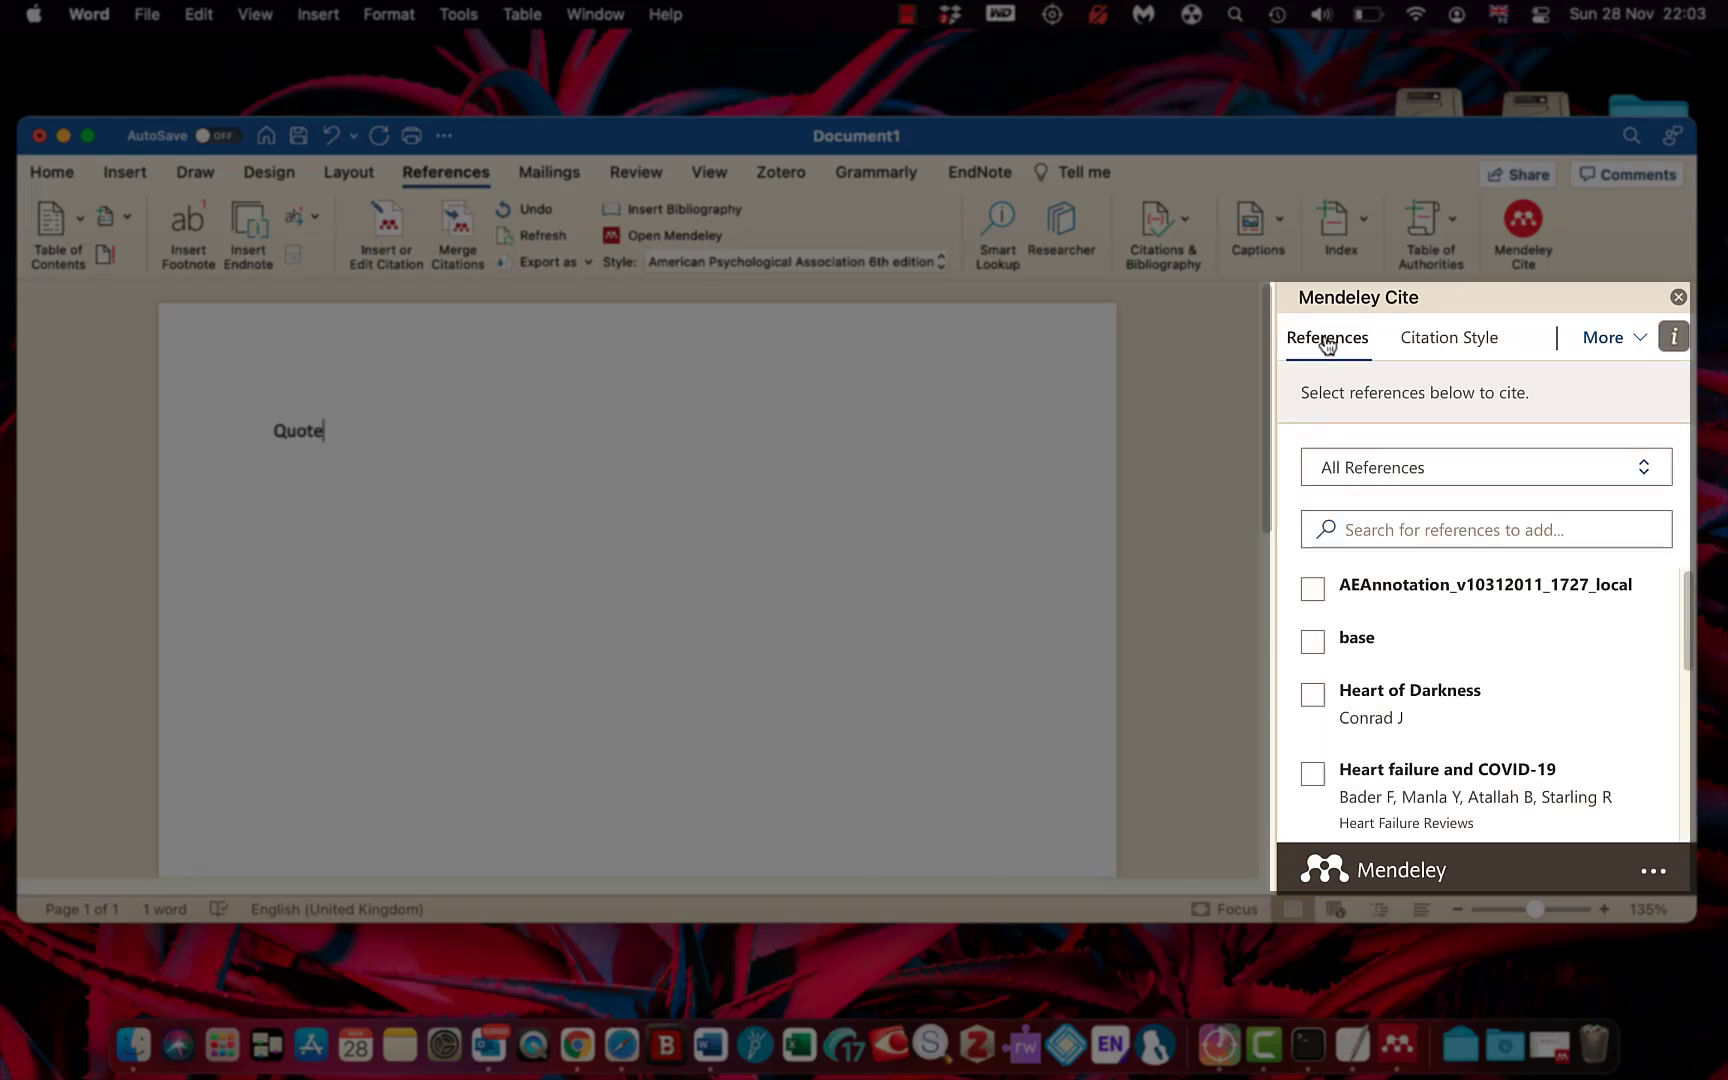
{"action": "scroll", "coordinate": [1360, 685], "scroll_direction": "down", "scroll_amount": 3}
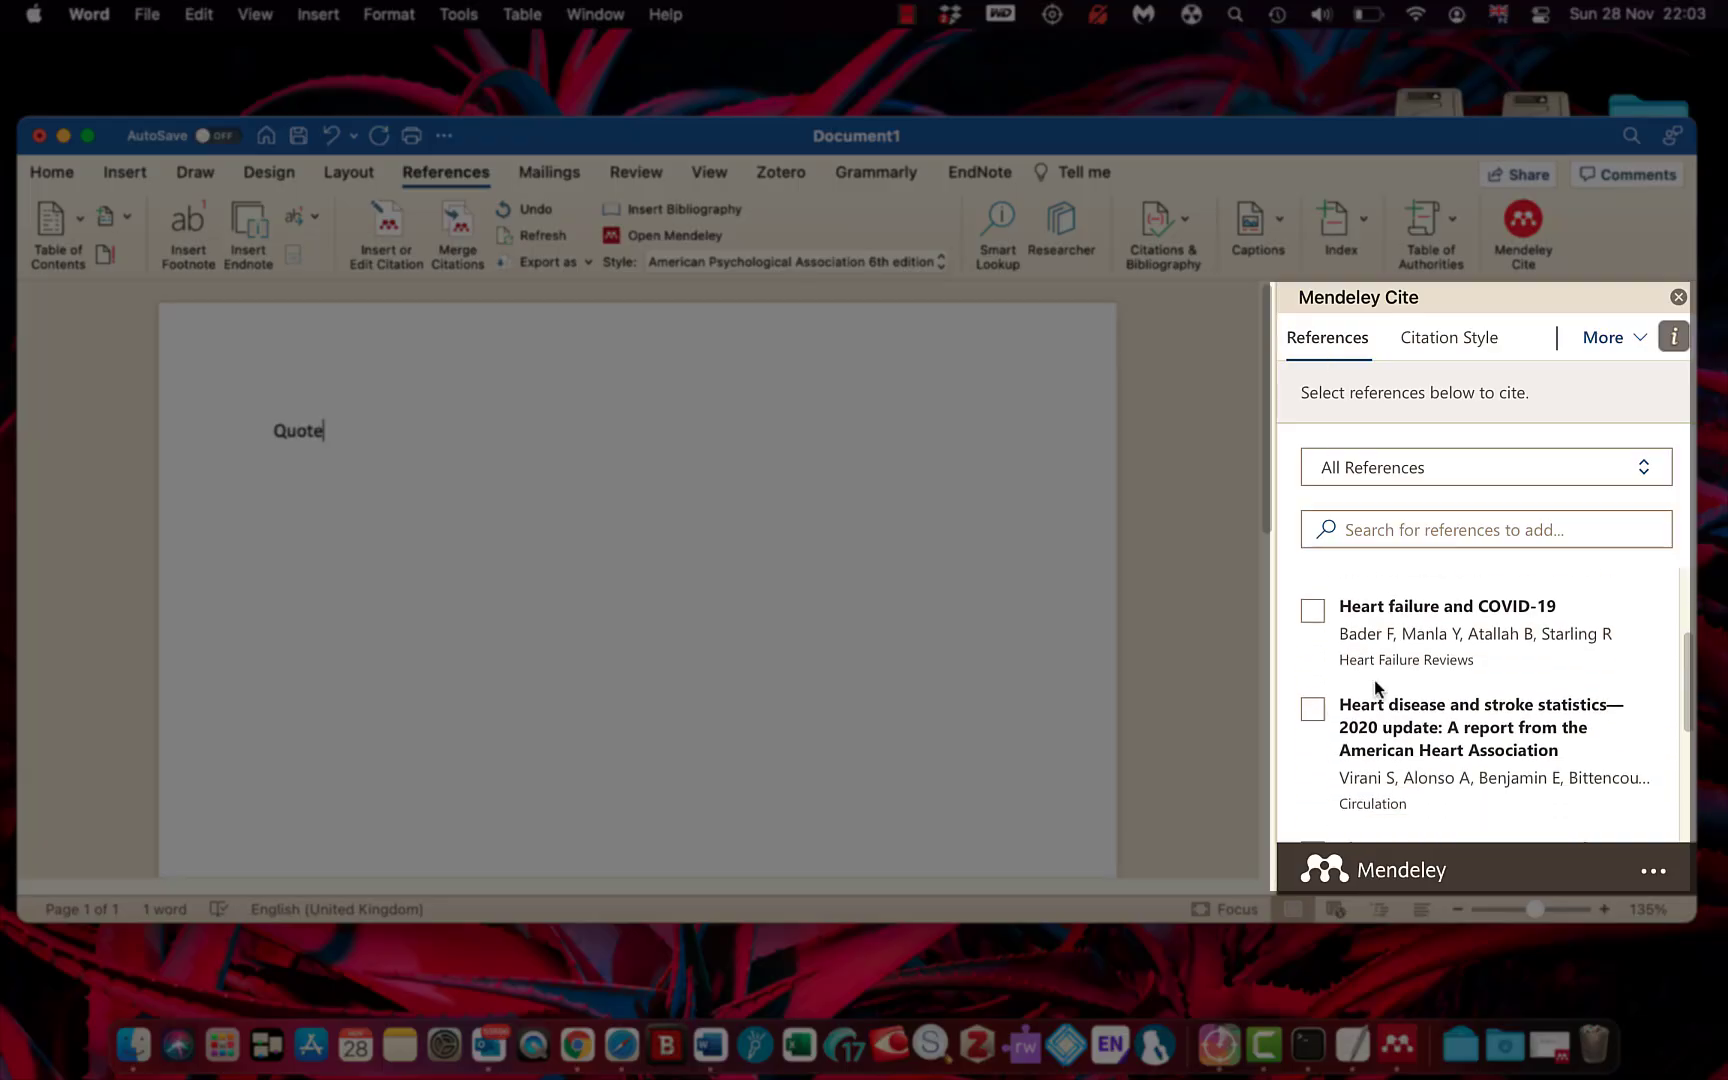
{"action": "left_click", "coordinate": [1316, 618]}
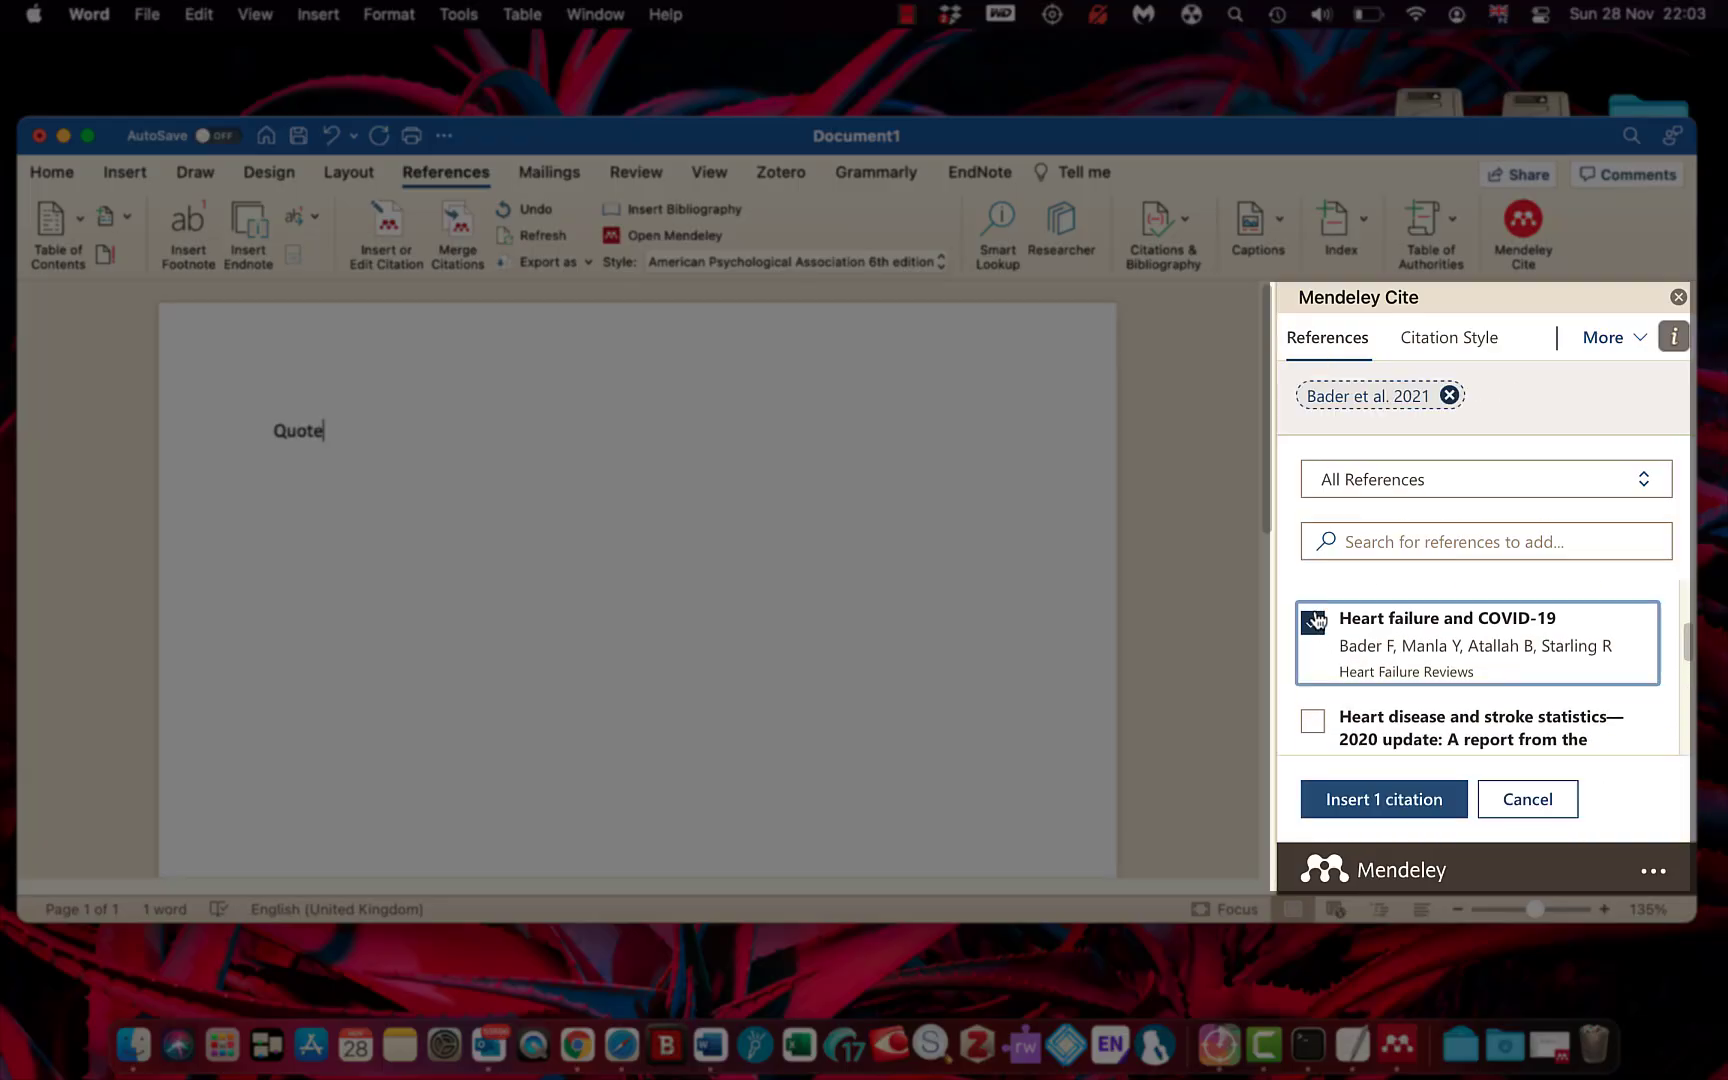
{"action": "left_click", "coordinate": [1370, 795]}
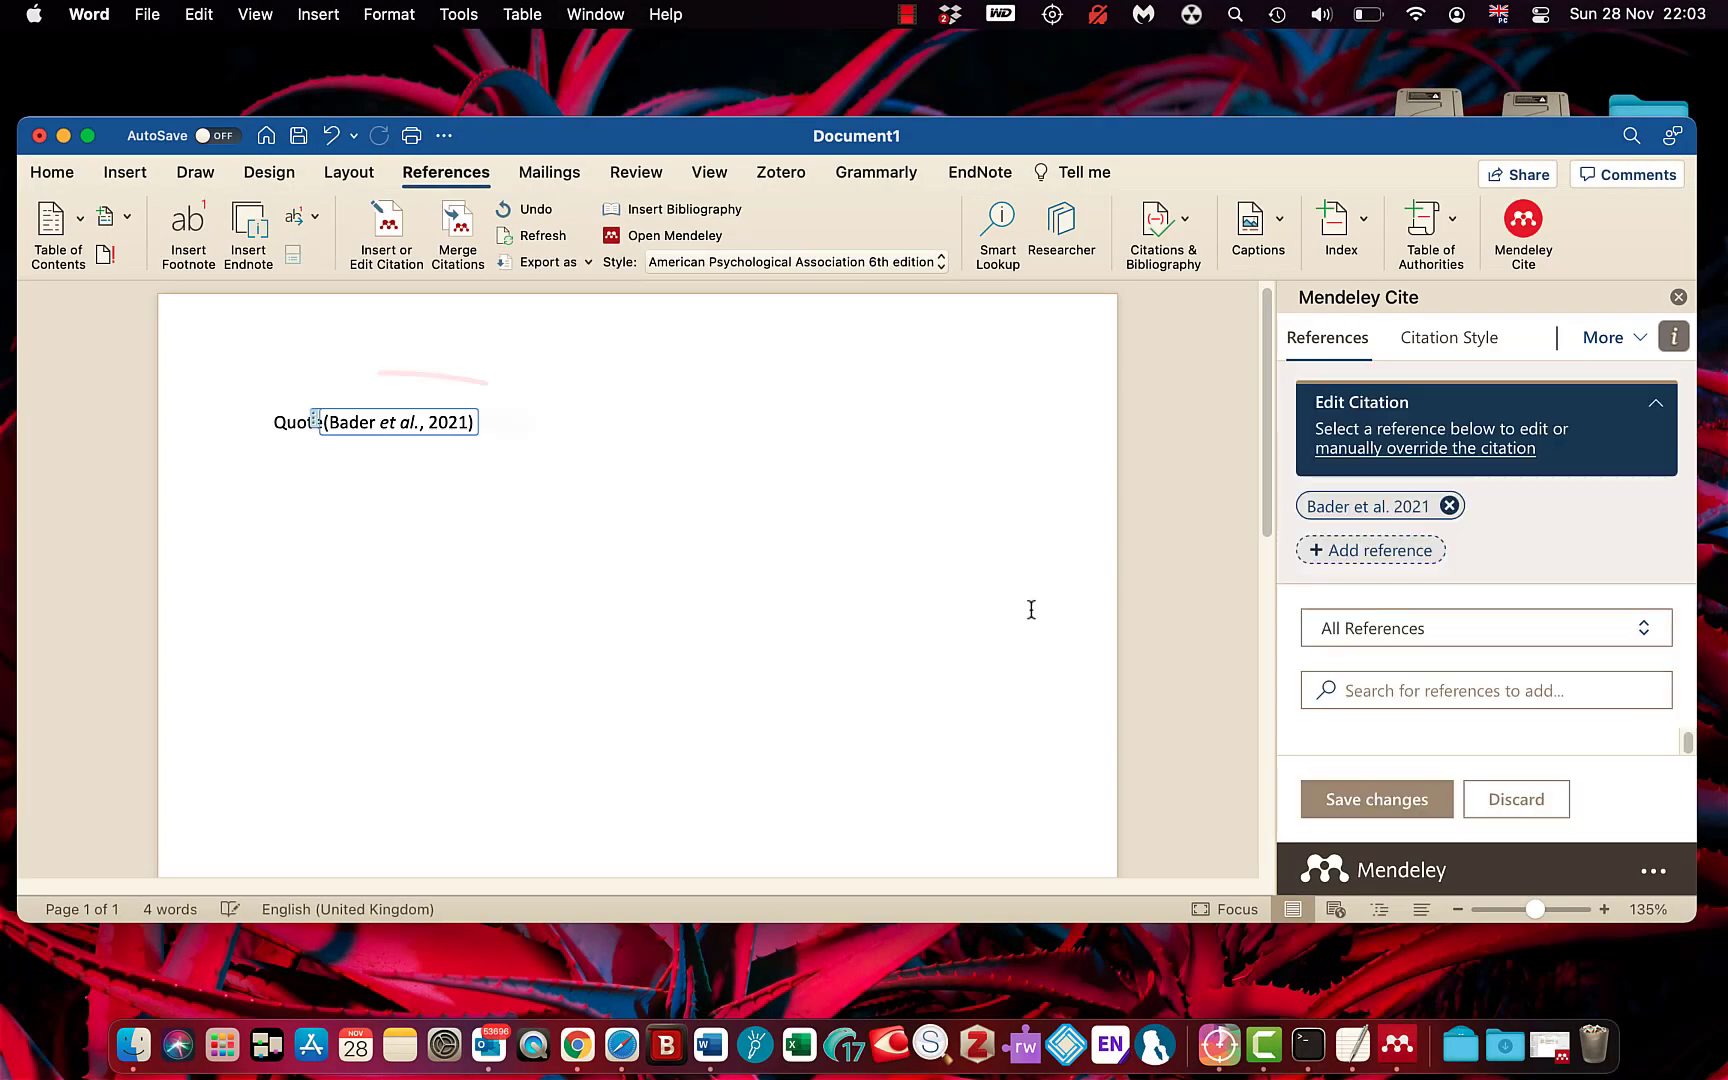
{"action": "left_click", "coordinate": [511, 410]}
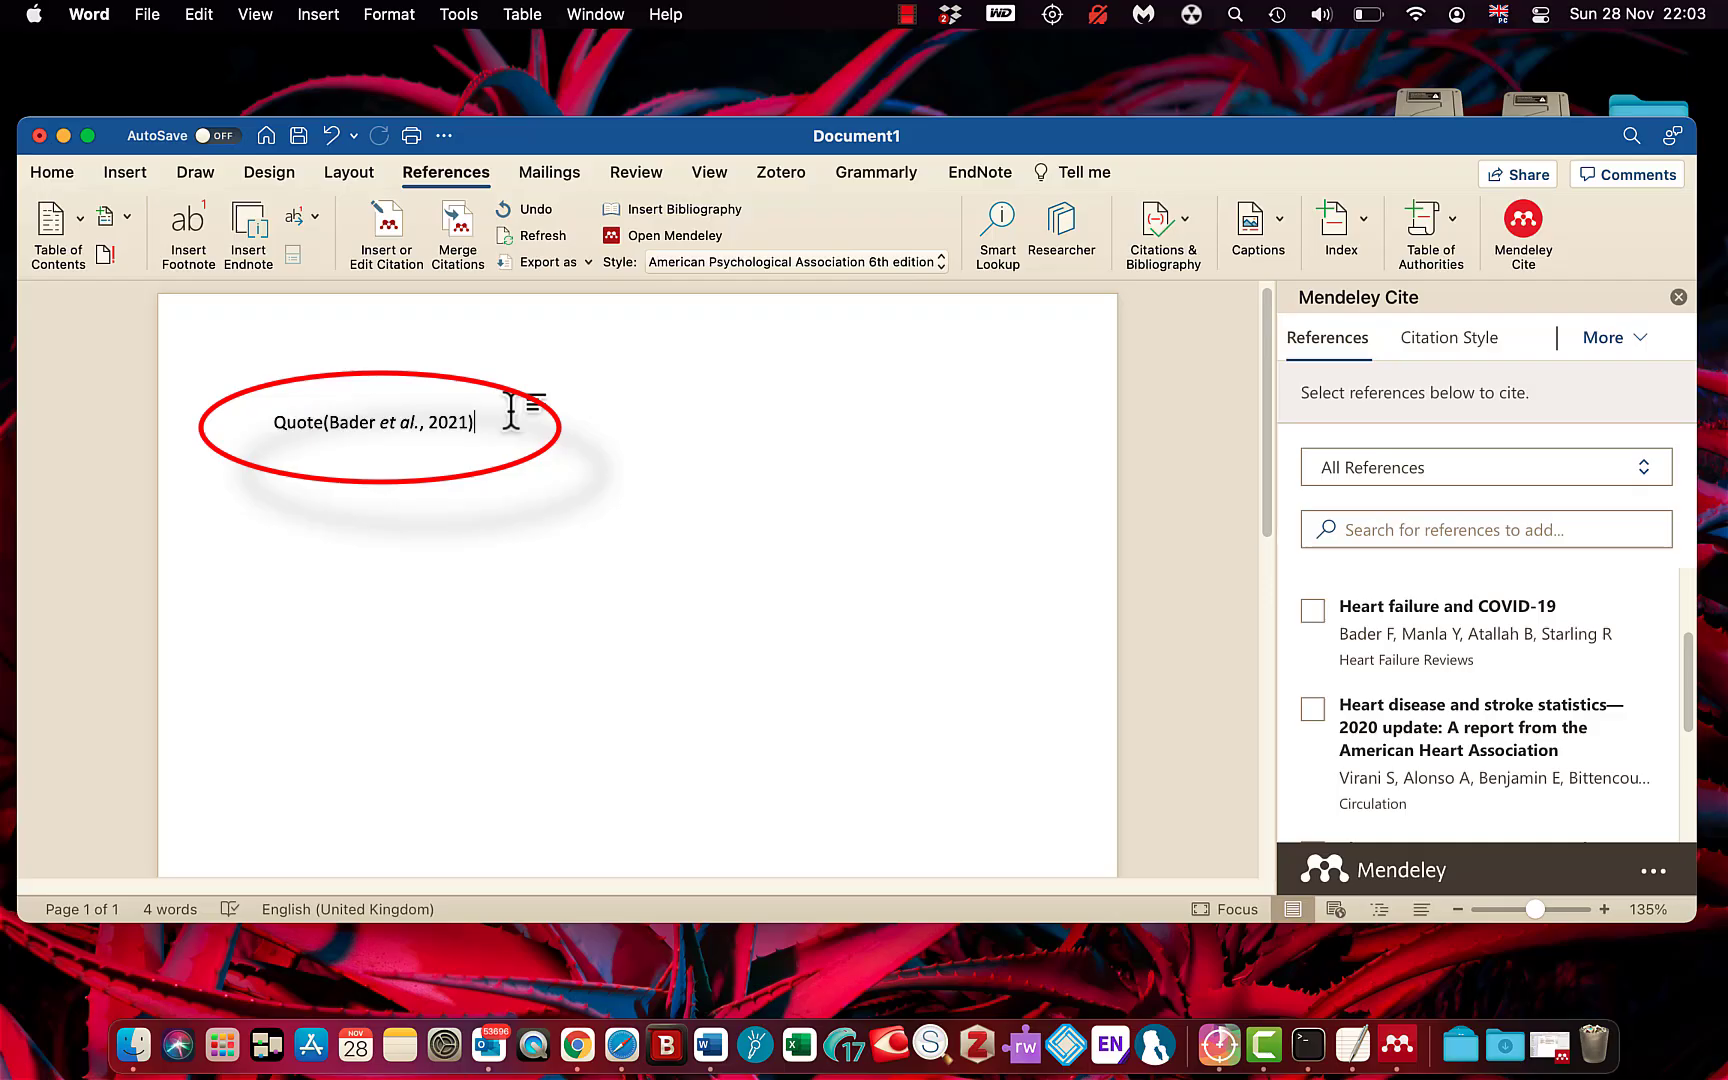
{"action": "key", "text": "Return"}
{"action": "key", "text": "Return"}
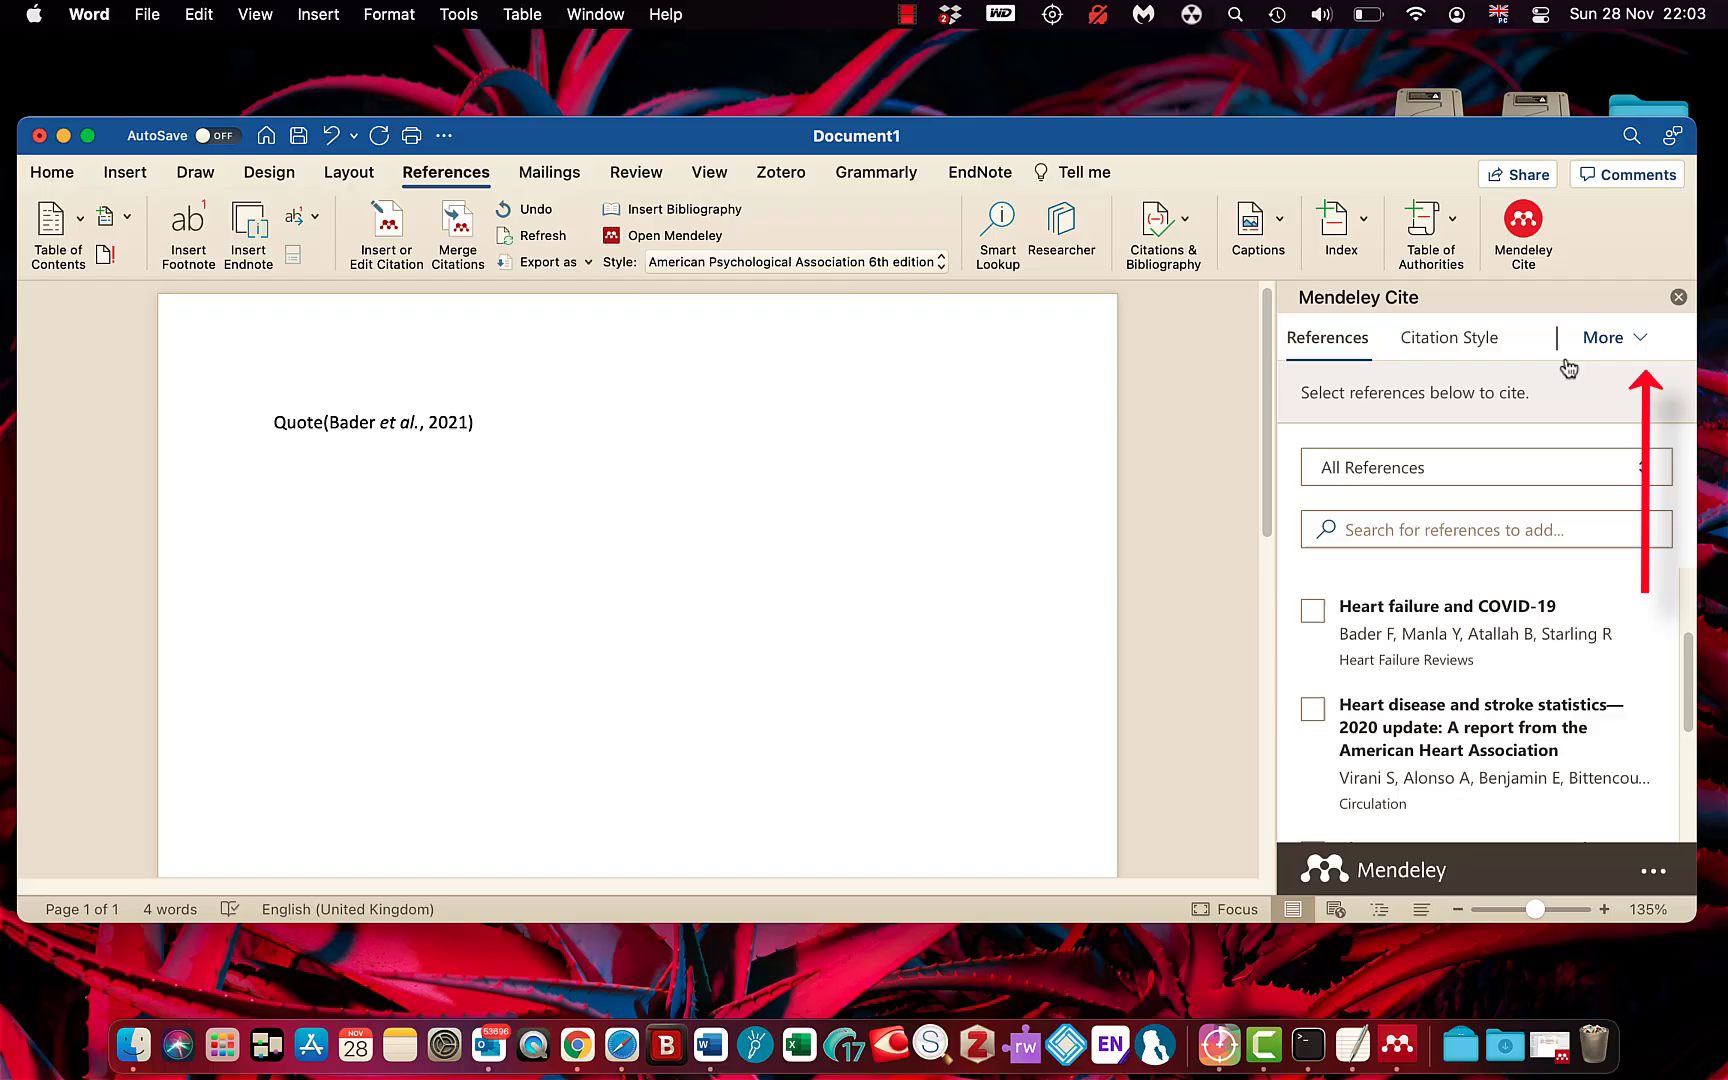
- Insert the bibliography below the quote via Mendeley Cite's More menu and confirm
{"action": "left_click", "coordinate": [1606, 339]}
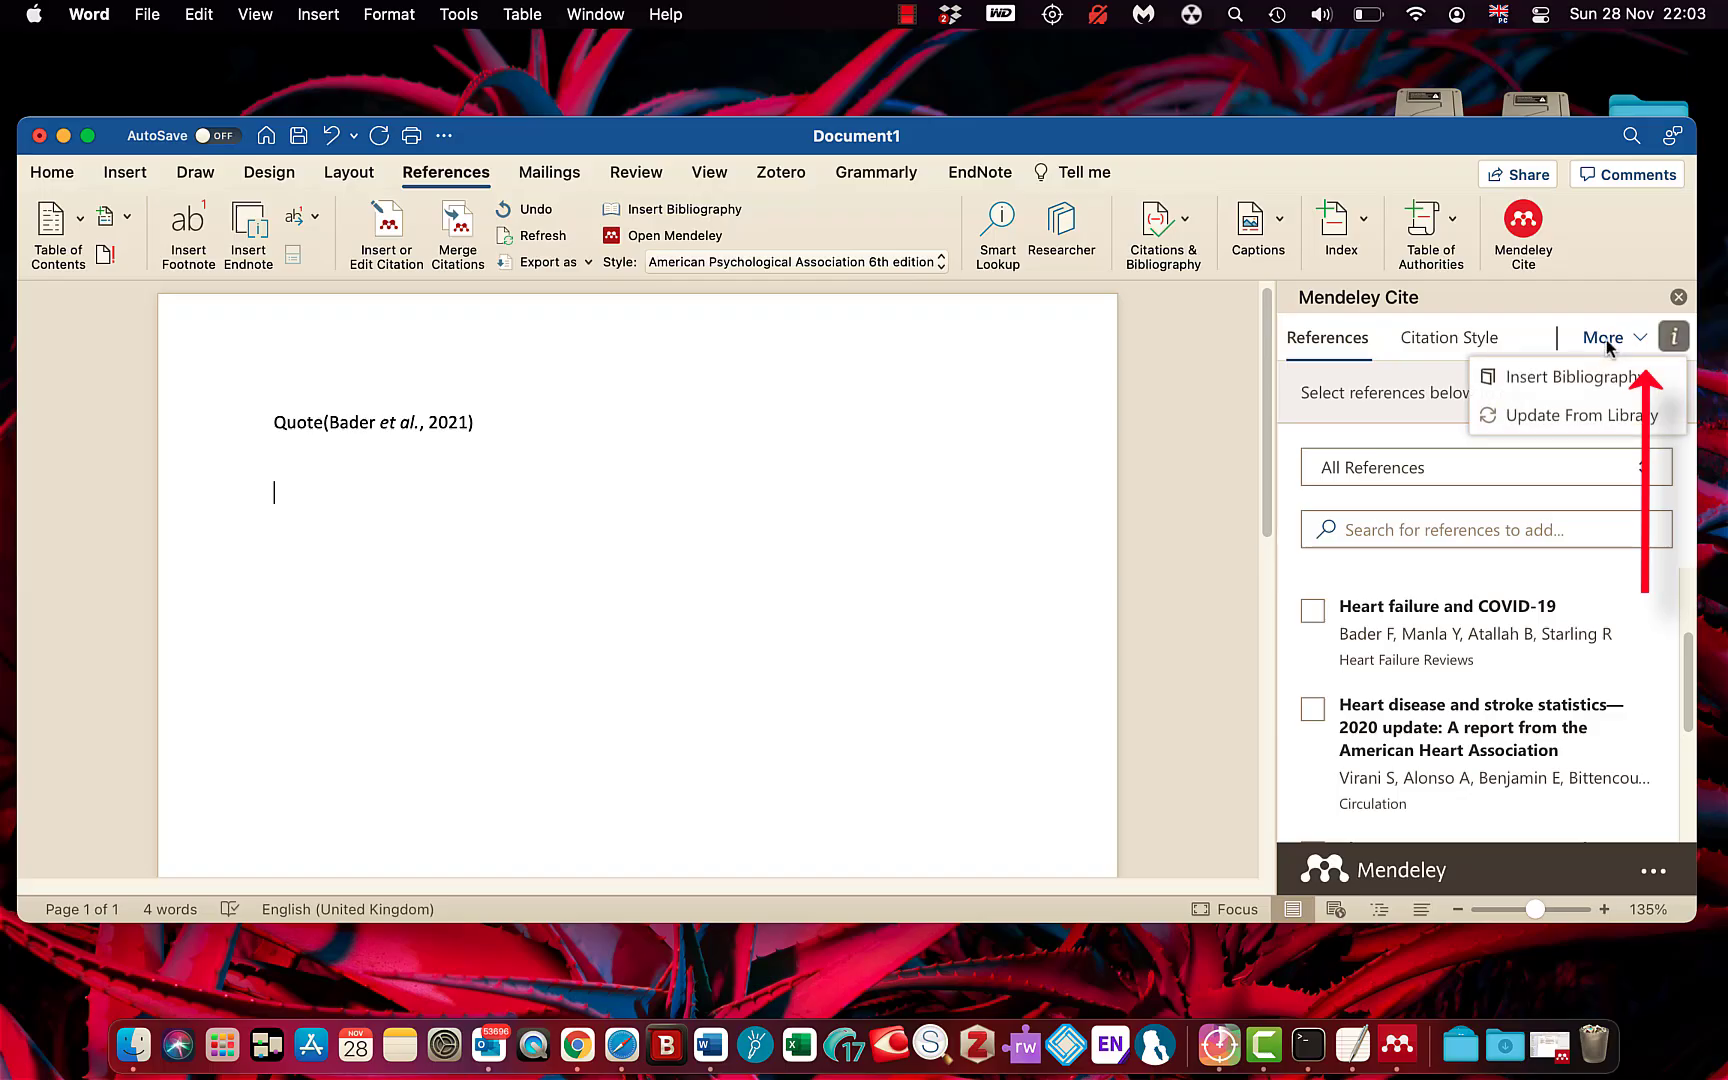
{"action": "left_click", "coordinate": [1564, 380]}
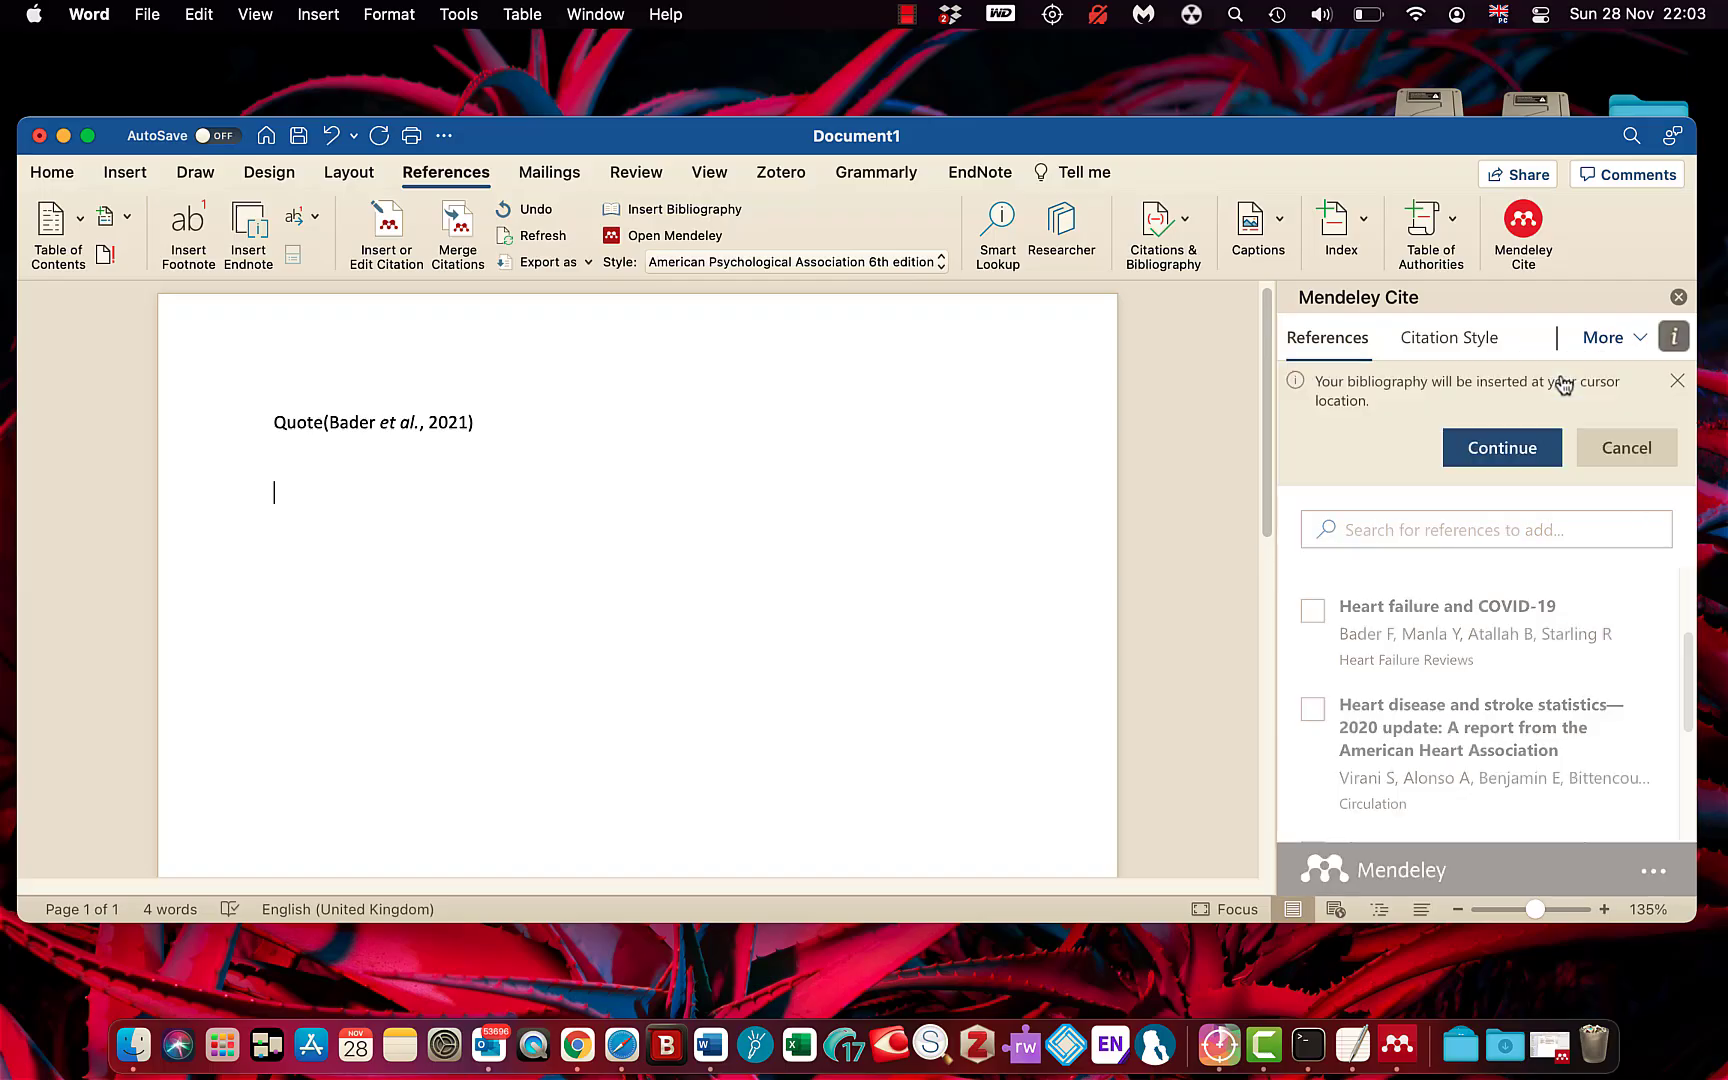
{"action": "left_click", "coordinate": [1490, 446]}
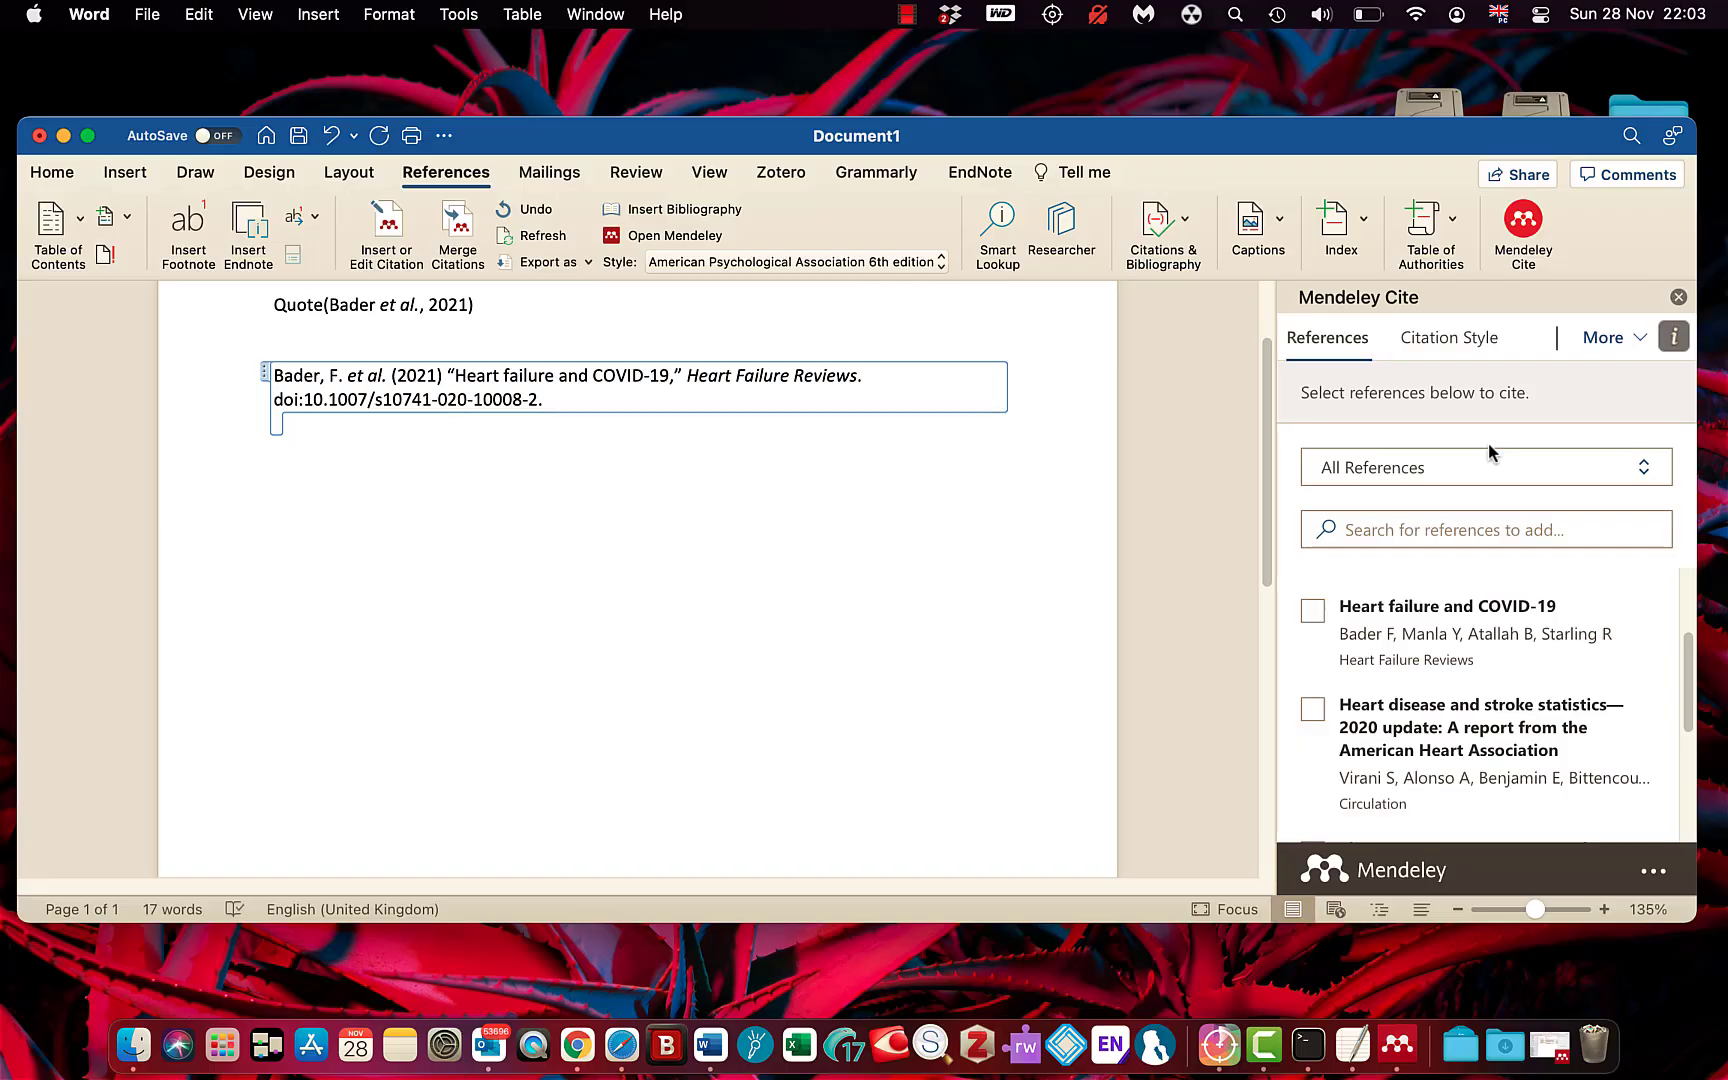